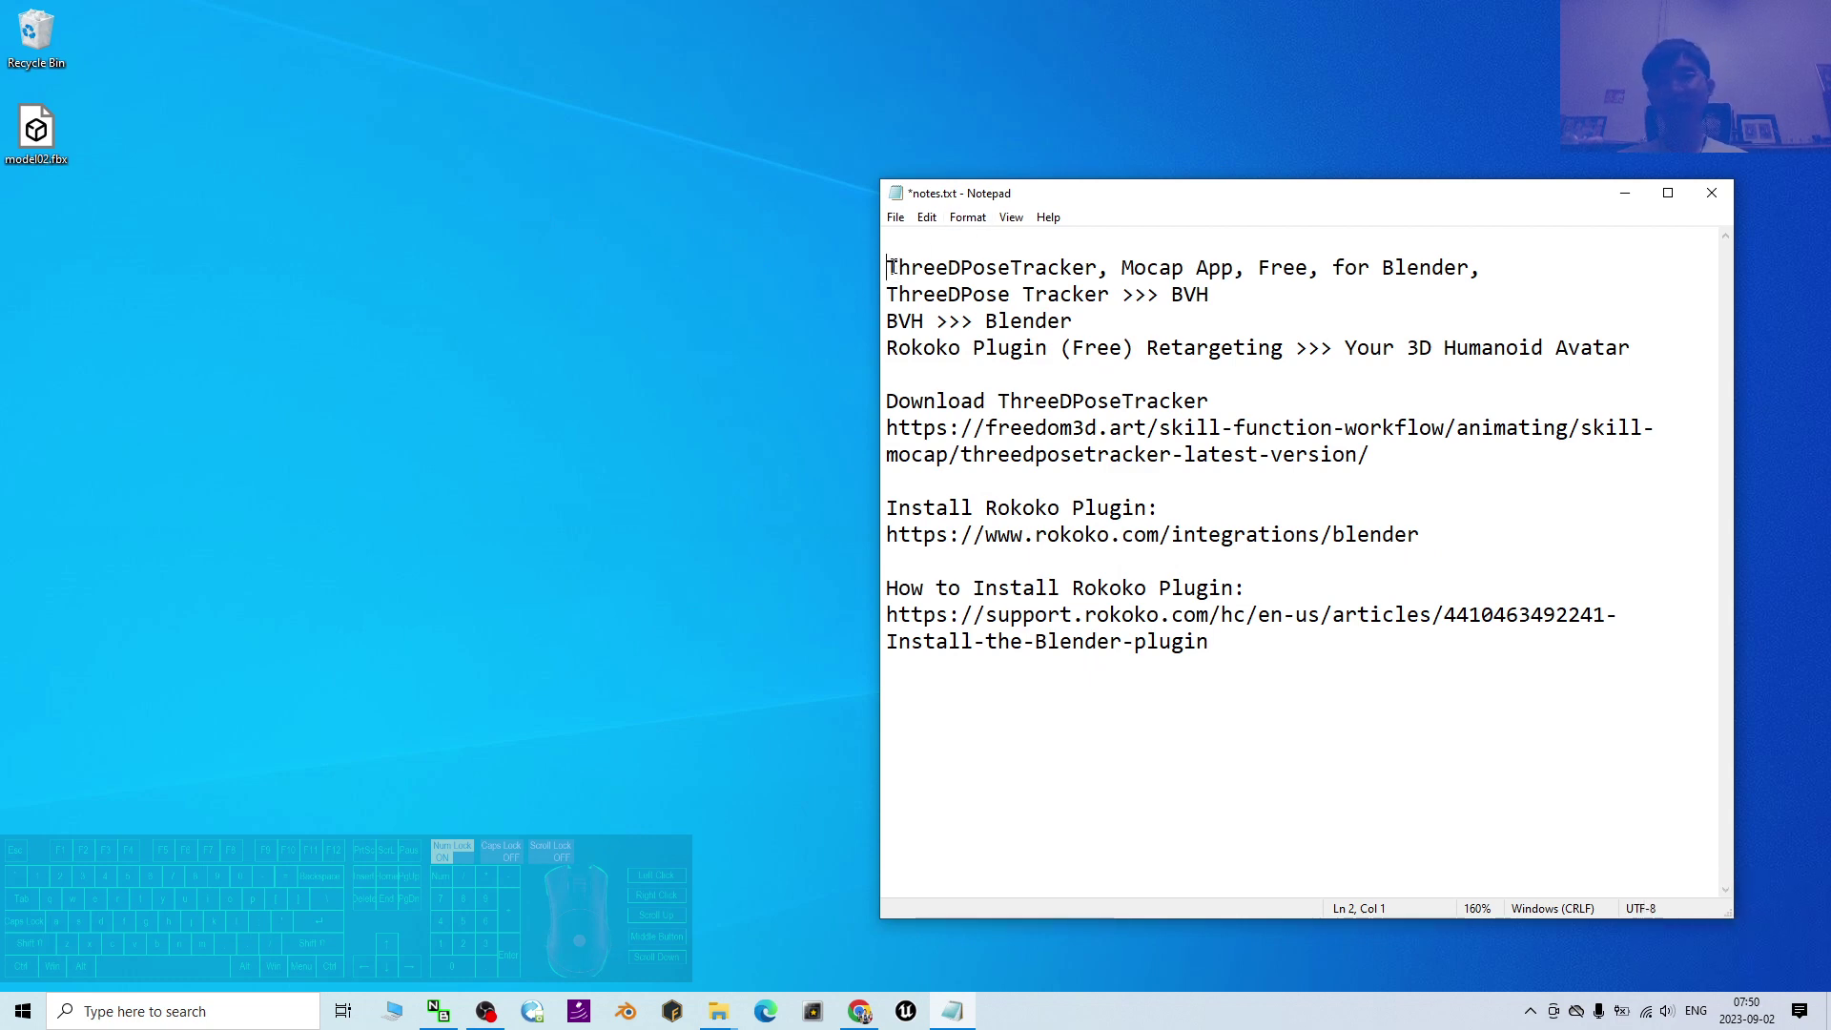
- Highlight ThreeDPoseTracker and its download link, view its web page, then close the browser
{"action": "left_click_drag", "start_coordinate": [891, 265], "coordinate": [1234, 278]}
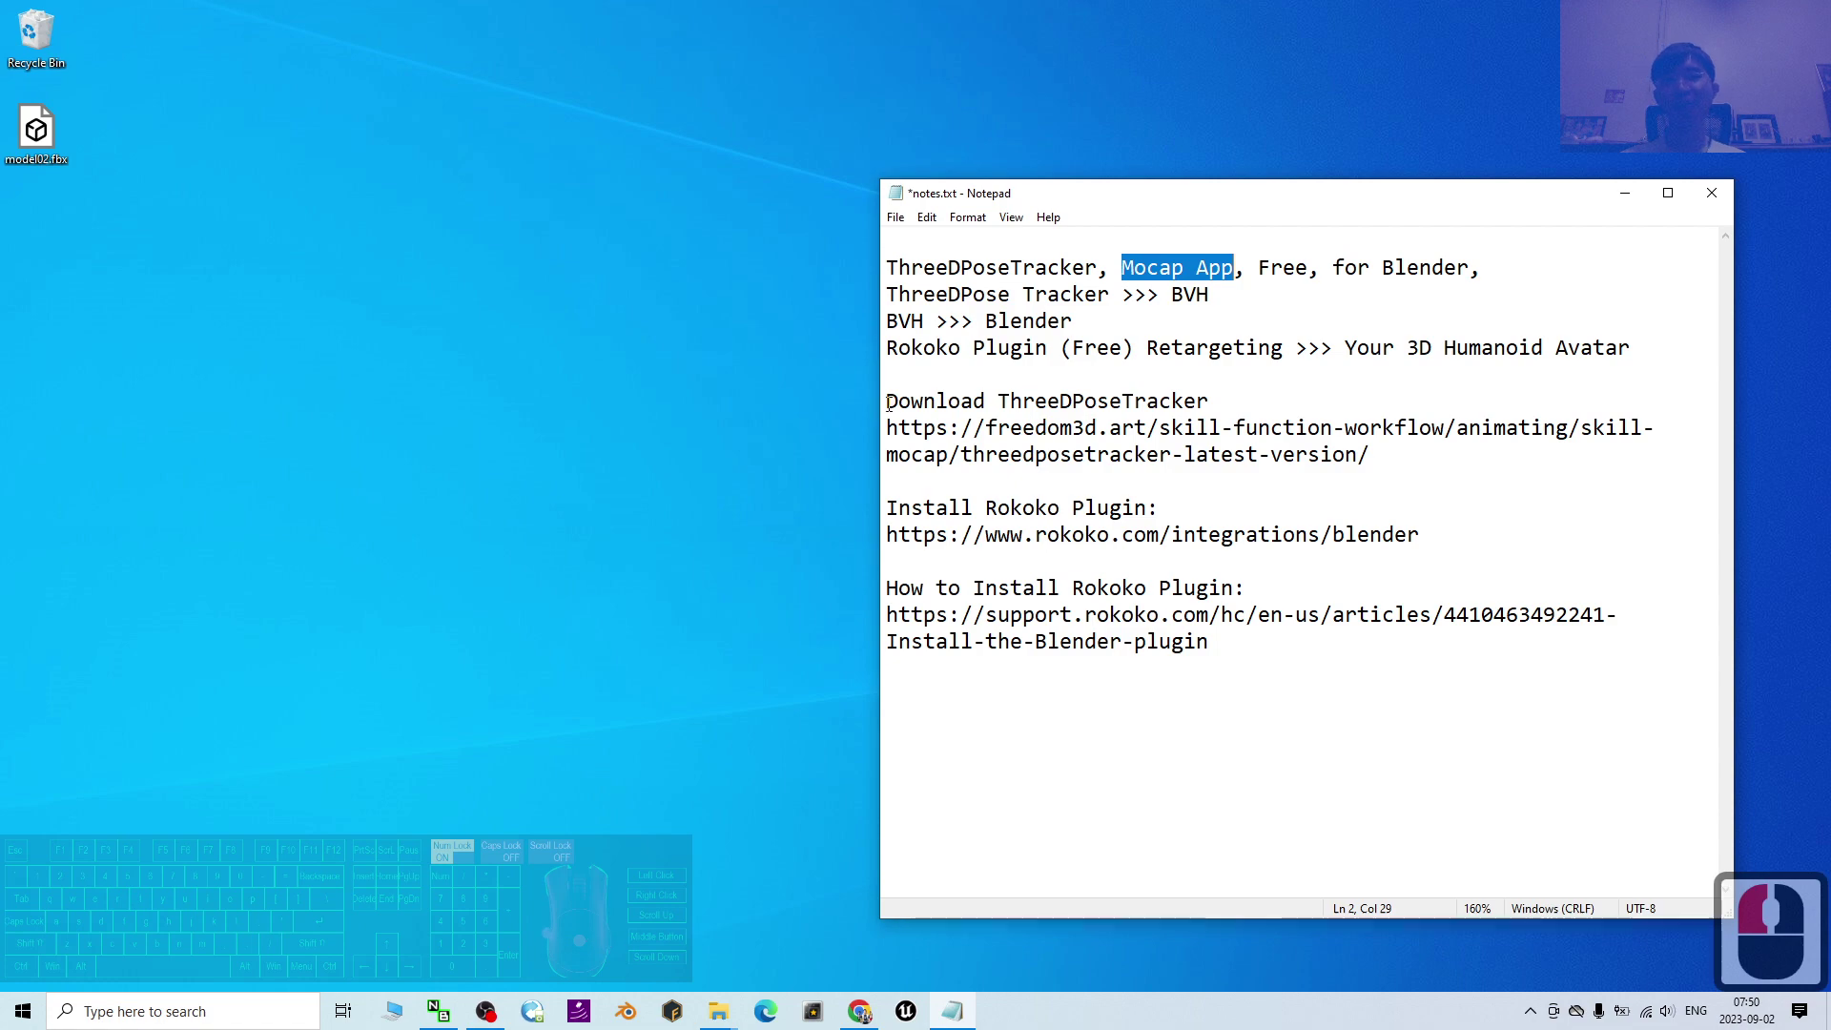
{"action": "left_click_drag", "start_coordinate": [888, 401], "coordinate": [1362, 450]}
{"action": "left_click", "coordinate": [1395, 456]}
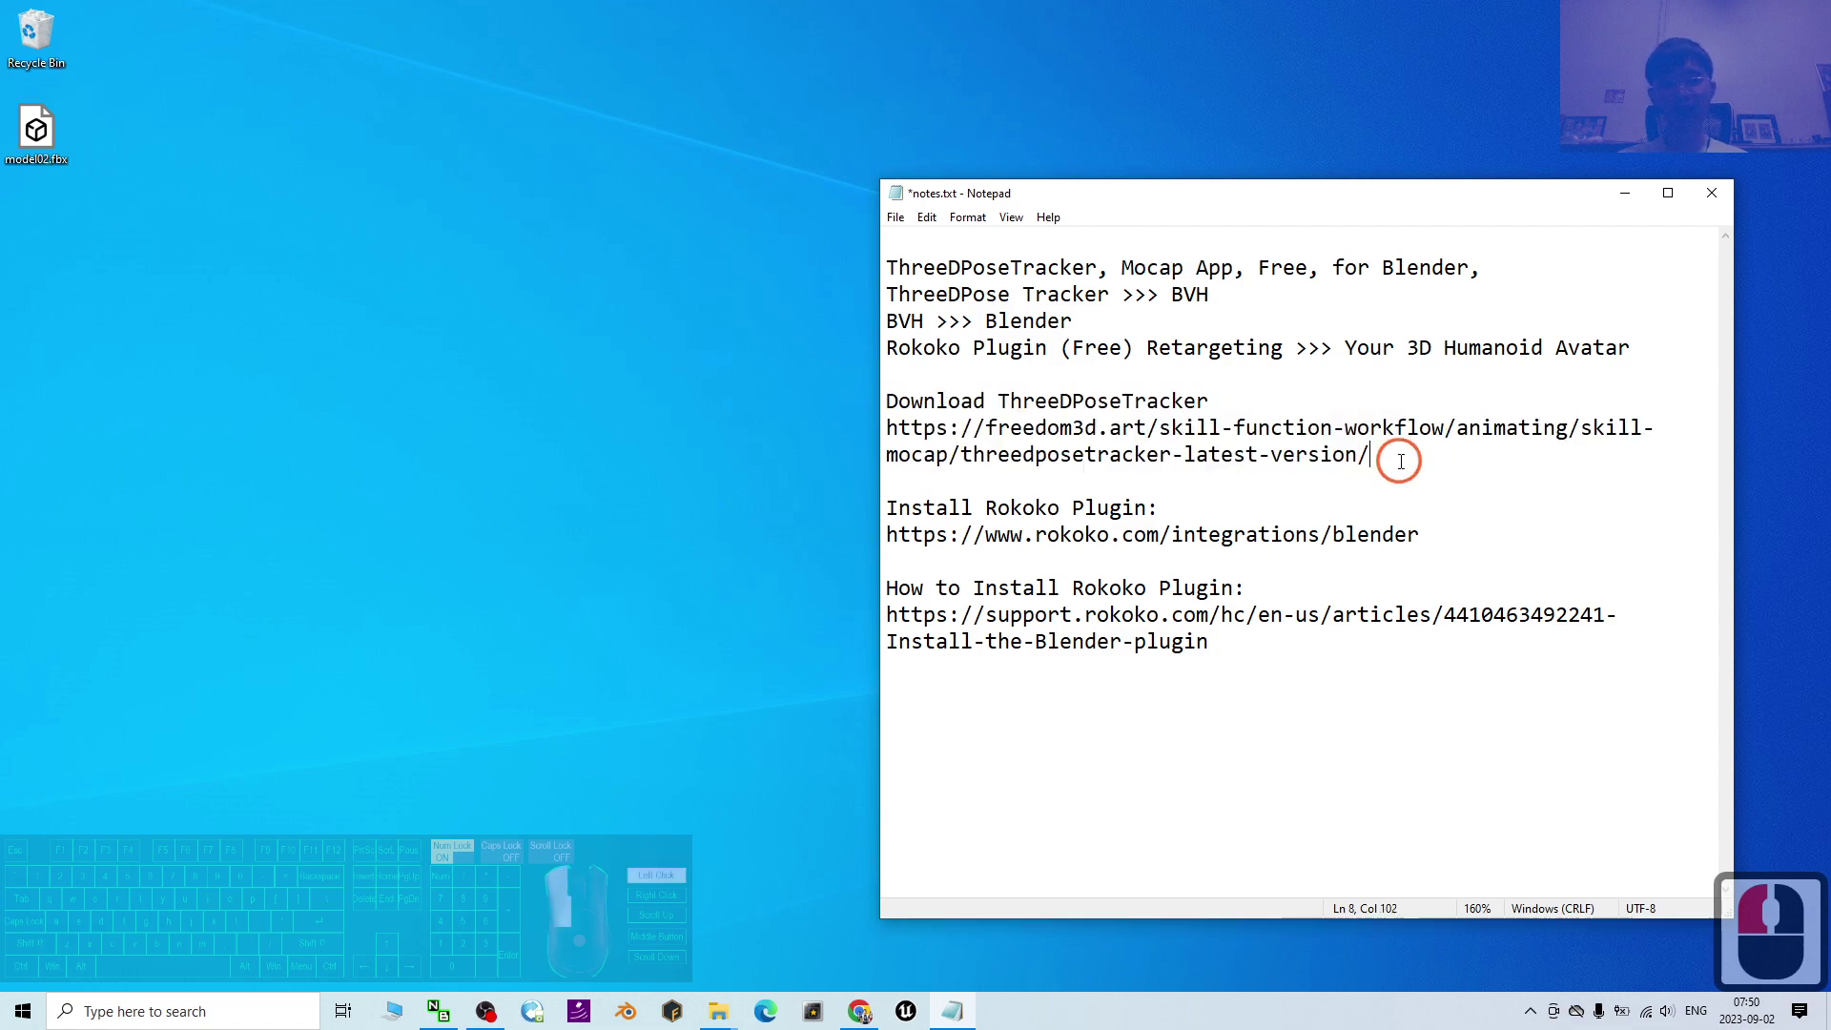
{"action": "left_click", "coordinate": [899, 1002]}
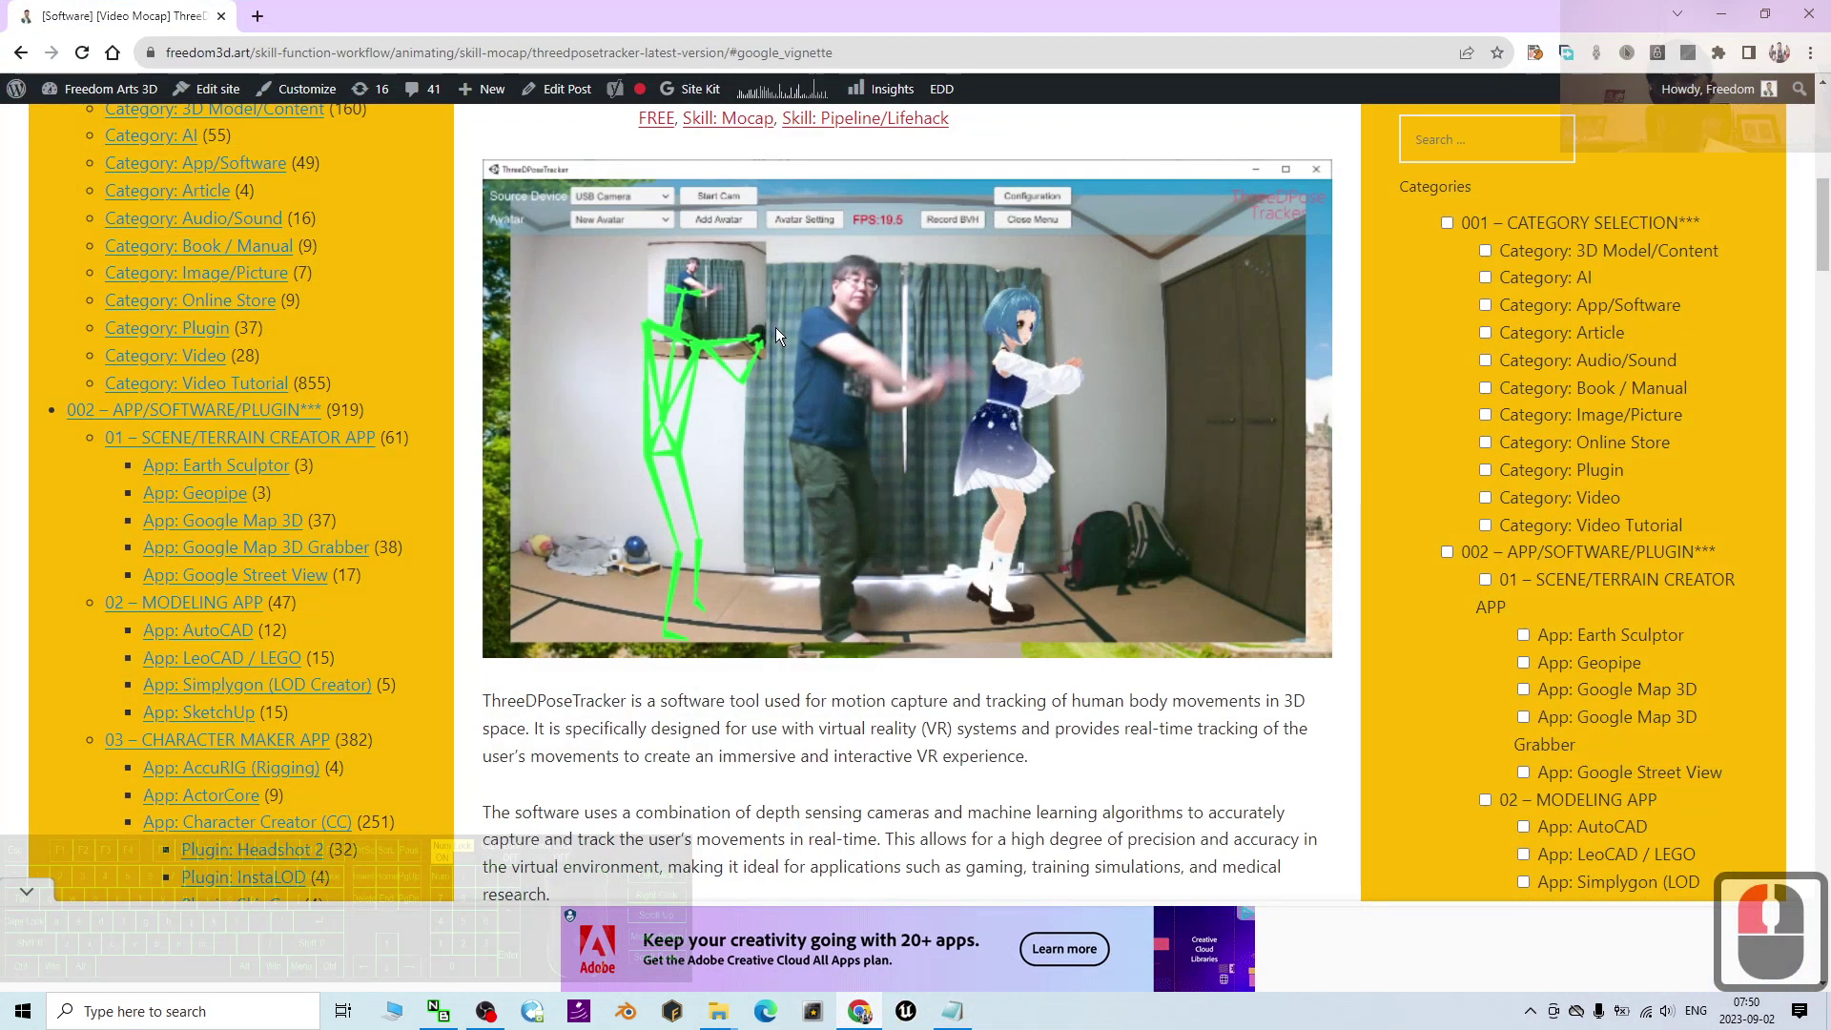
{"action": "scroll", "coordinate": [893, 347], "scroll_direction": "up", "scroll_amount": 1}
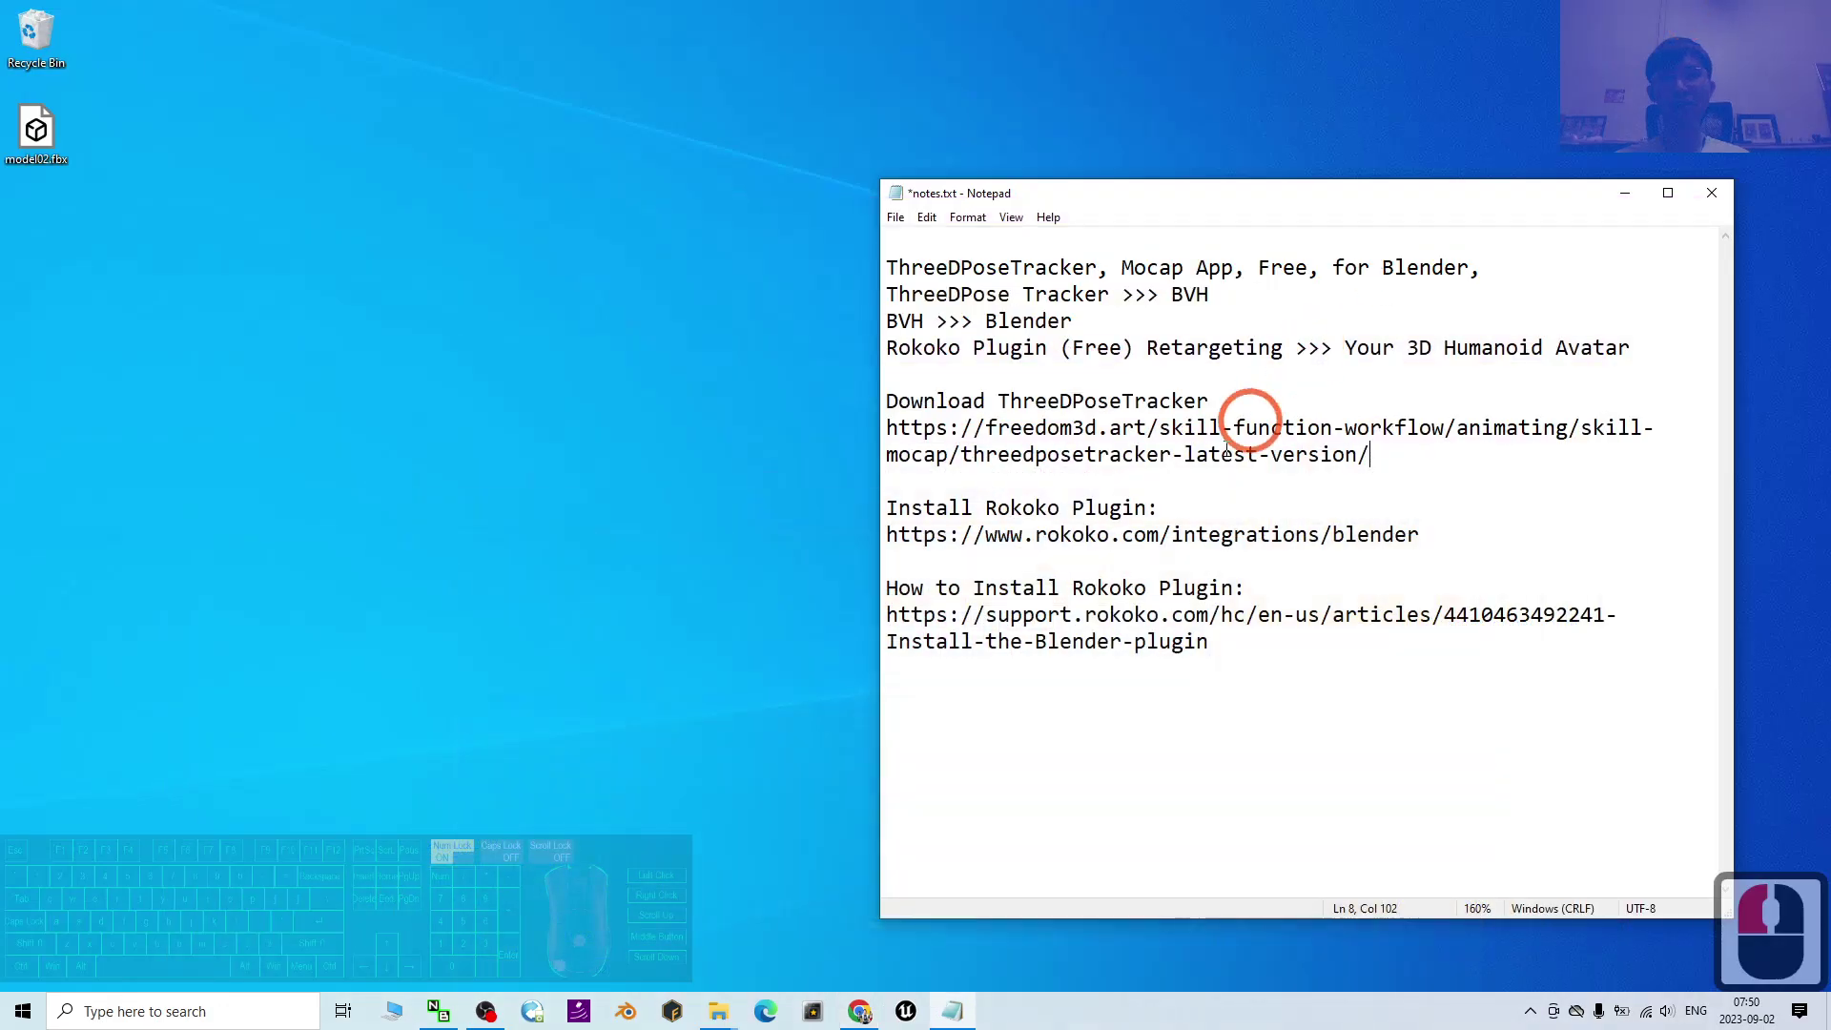
{"action": "left_click", "coordinate": [1722, 13]}
- Highlight the BVH, Blender, Rokoko Plugin and 'Your 3D Humanoid Avatar' terms in the notes
{"action": "double_click", "coordinate": [1190, 295]}
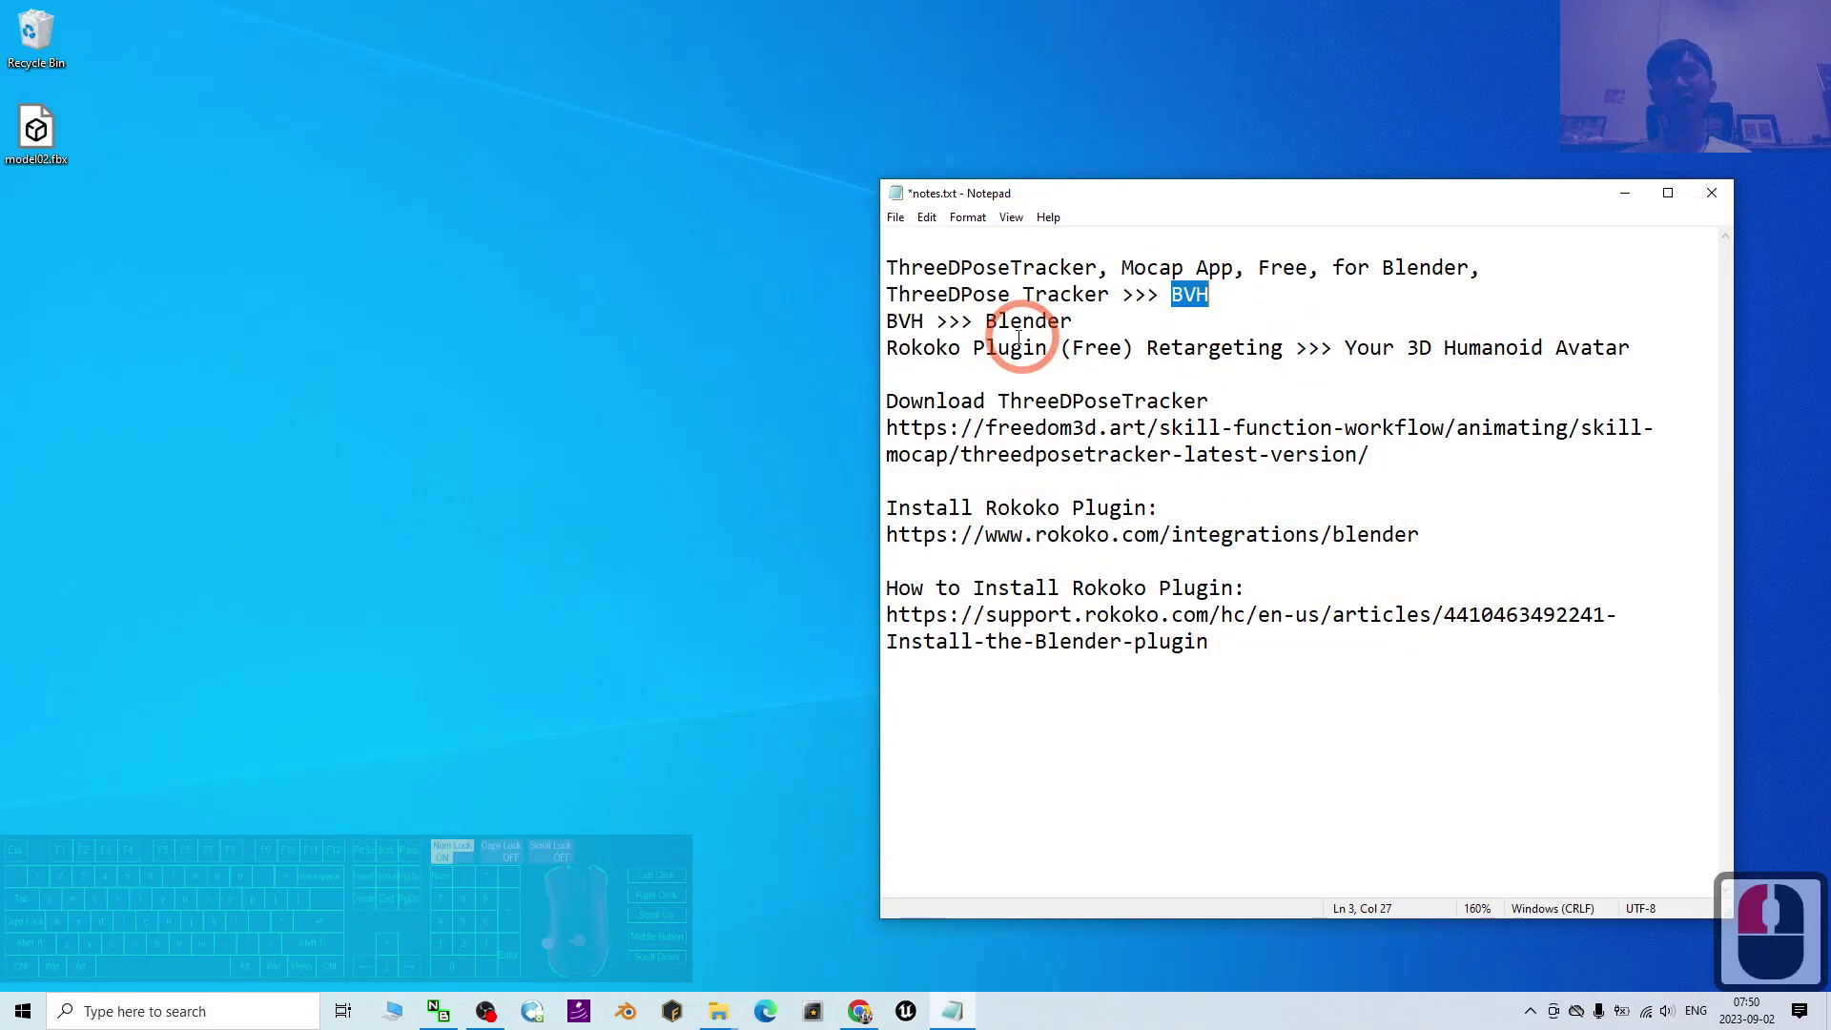
{"action": "double_click", "coordinate": [892, 321]}
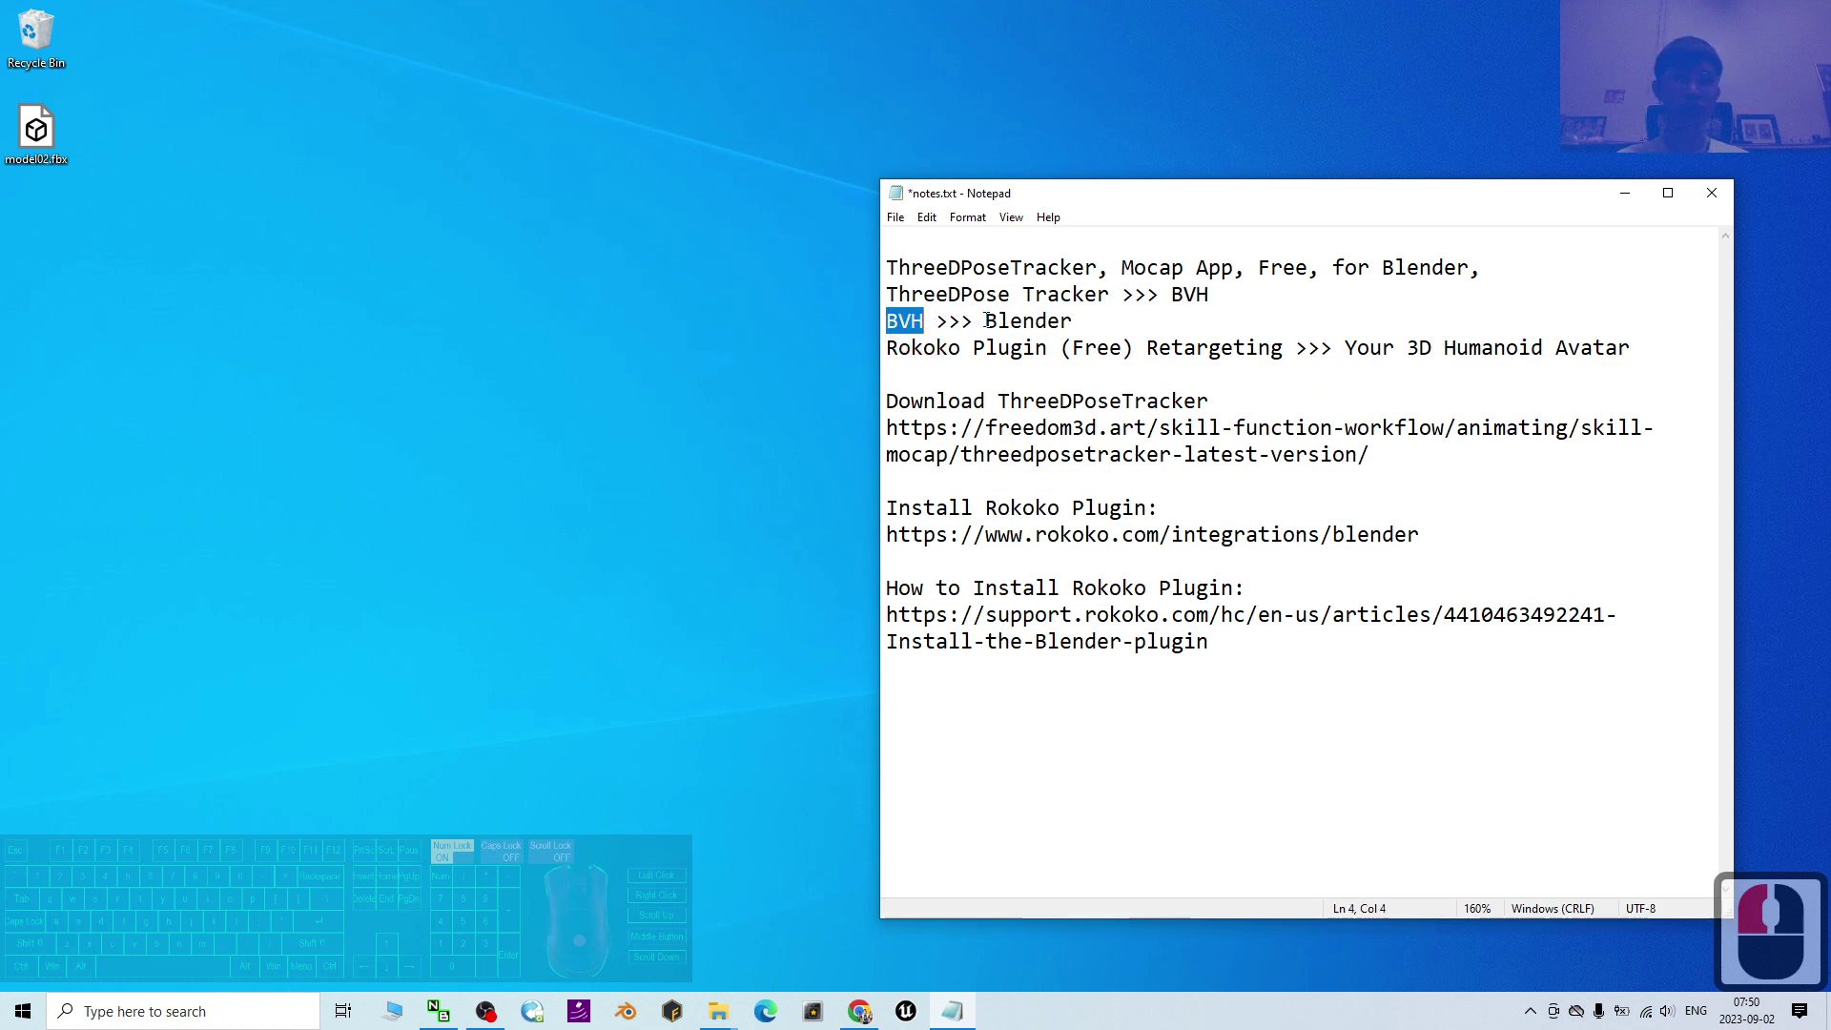
{"action": "double_click", "coordinate": [1028, 320]}
{"action": "left_click", "coordinate": [1073, 320]}
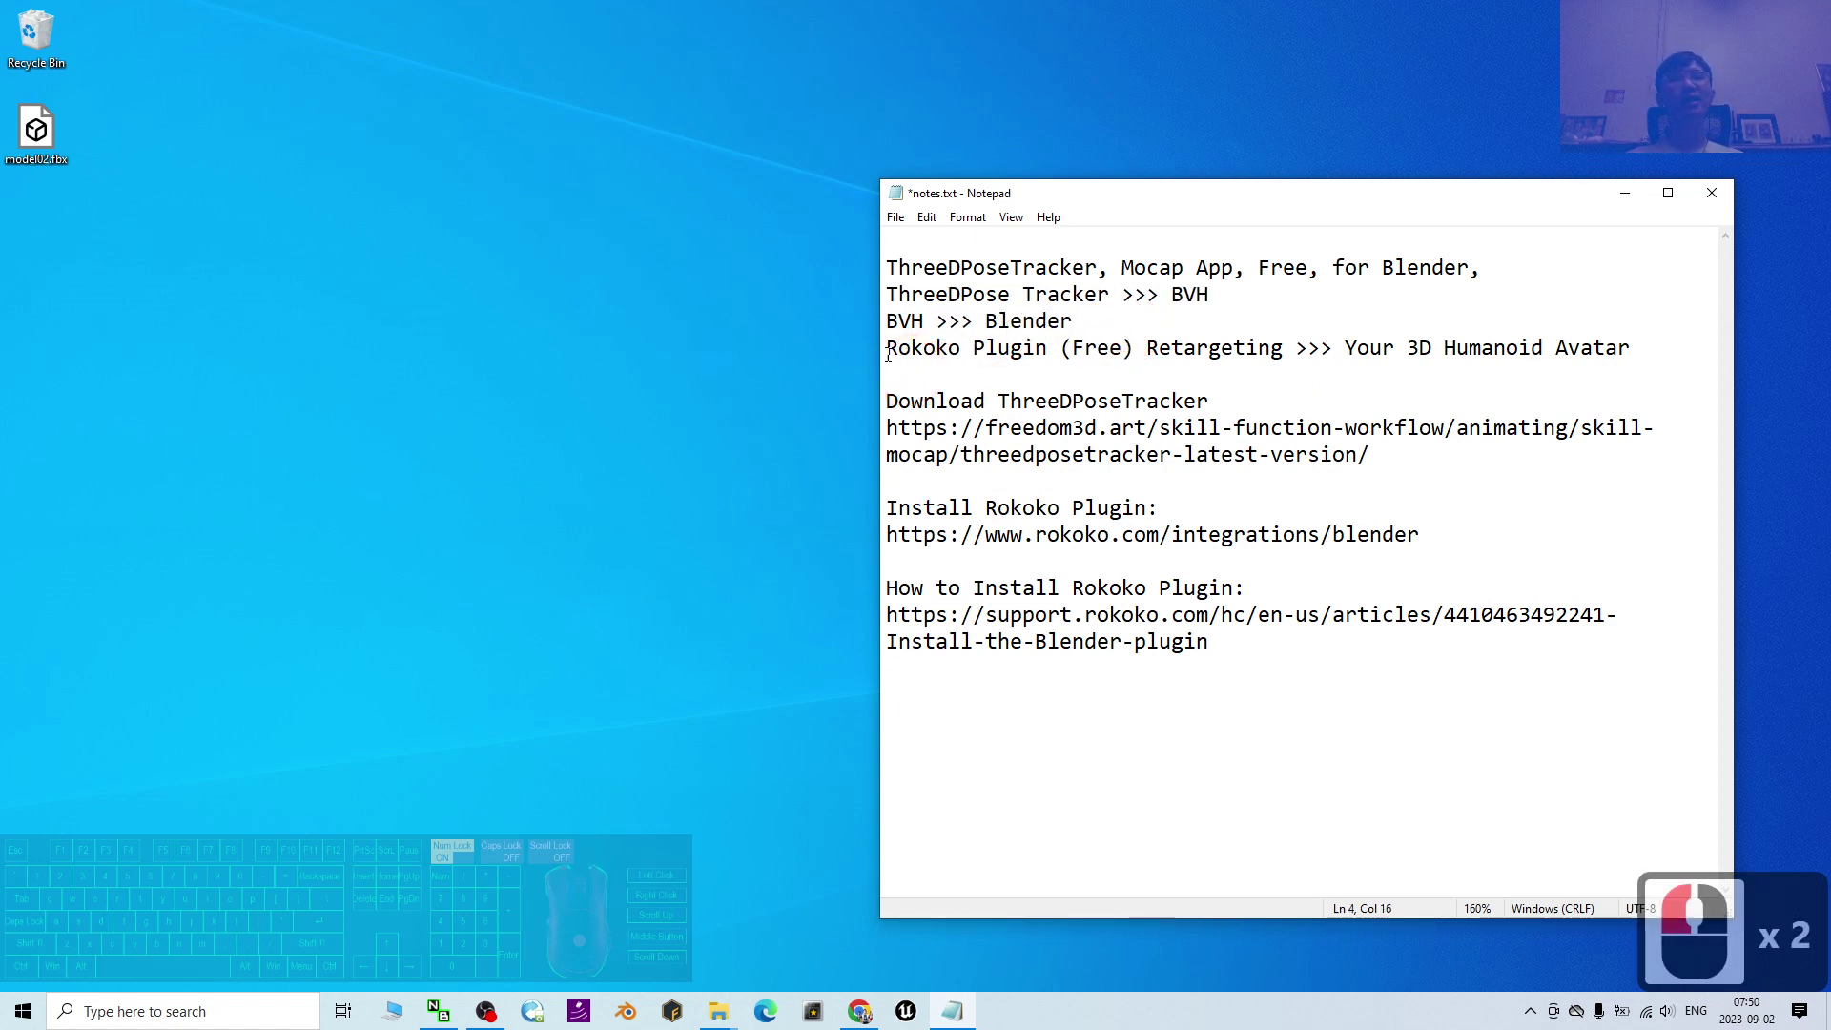
{"action": "left_click_drag", "start_coordinate": [889, 345], "coordinate": [963, 349]}
{"action": "left_click", "coordinate": [1280, 370]}
{"action": "double_click", "coordinate": [1294, 355]}
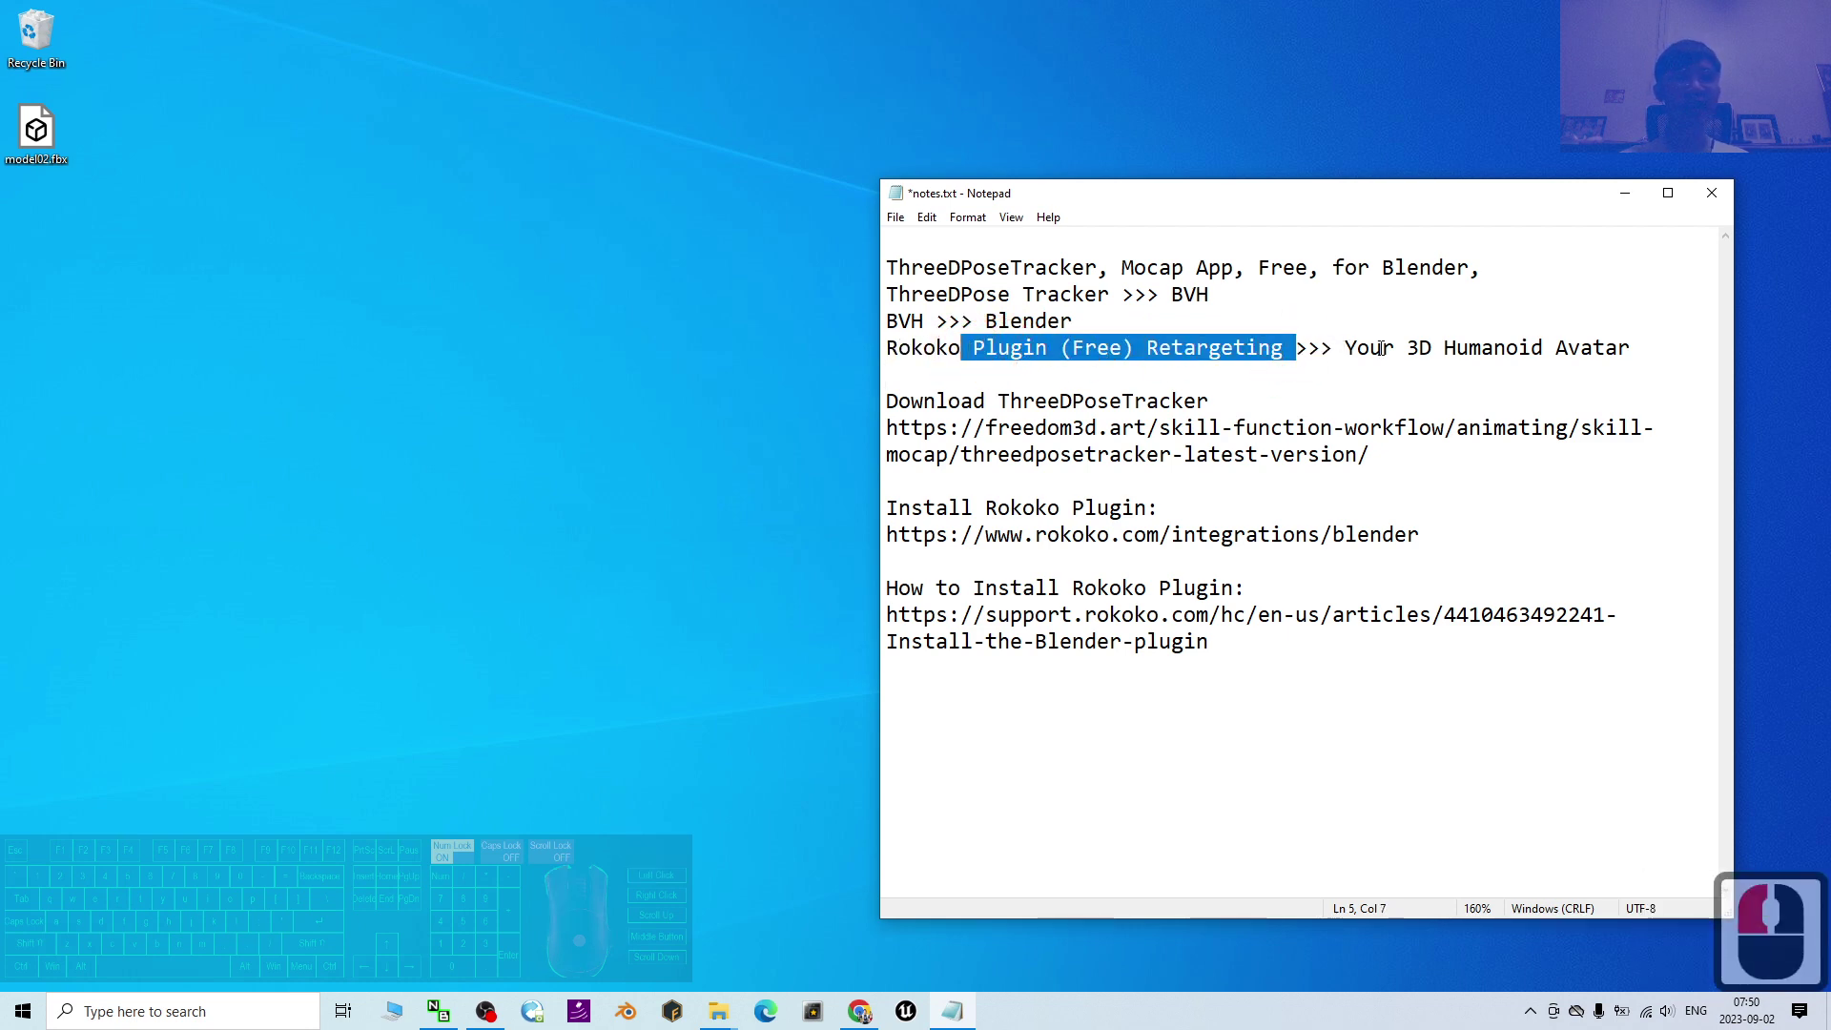
{"action": "left_click_drag", "start_coordinate": [1347, 349], "coordinate": [1646, 347]}
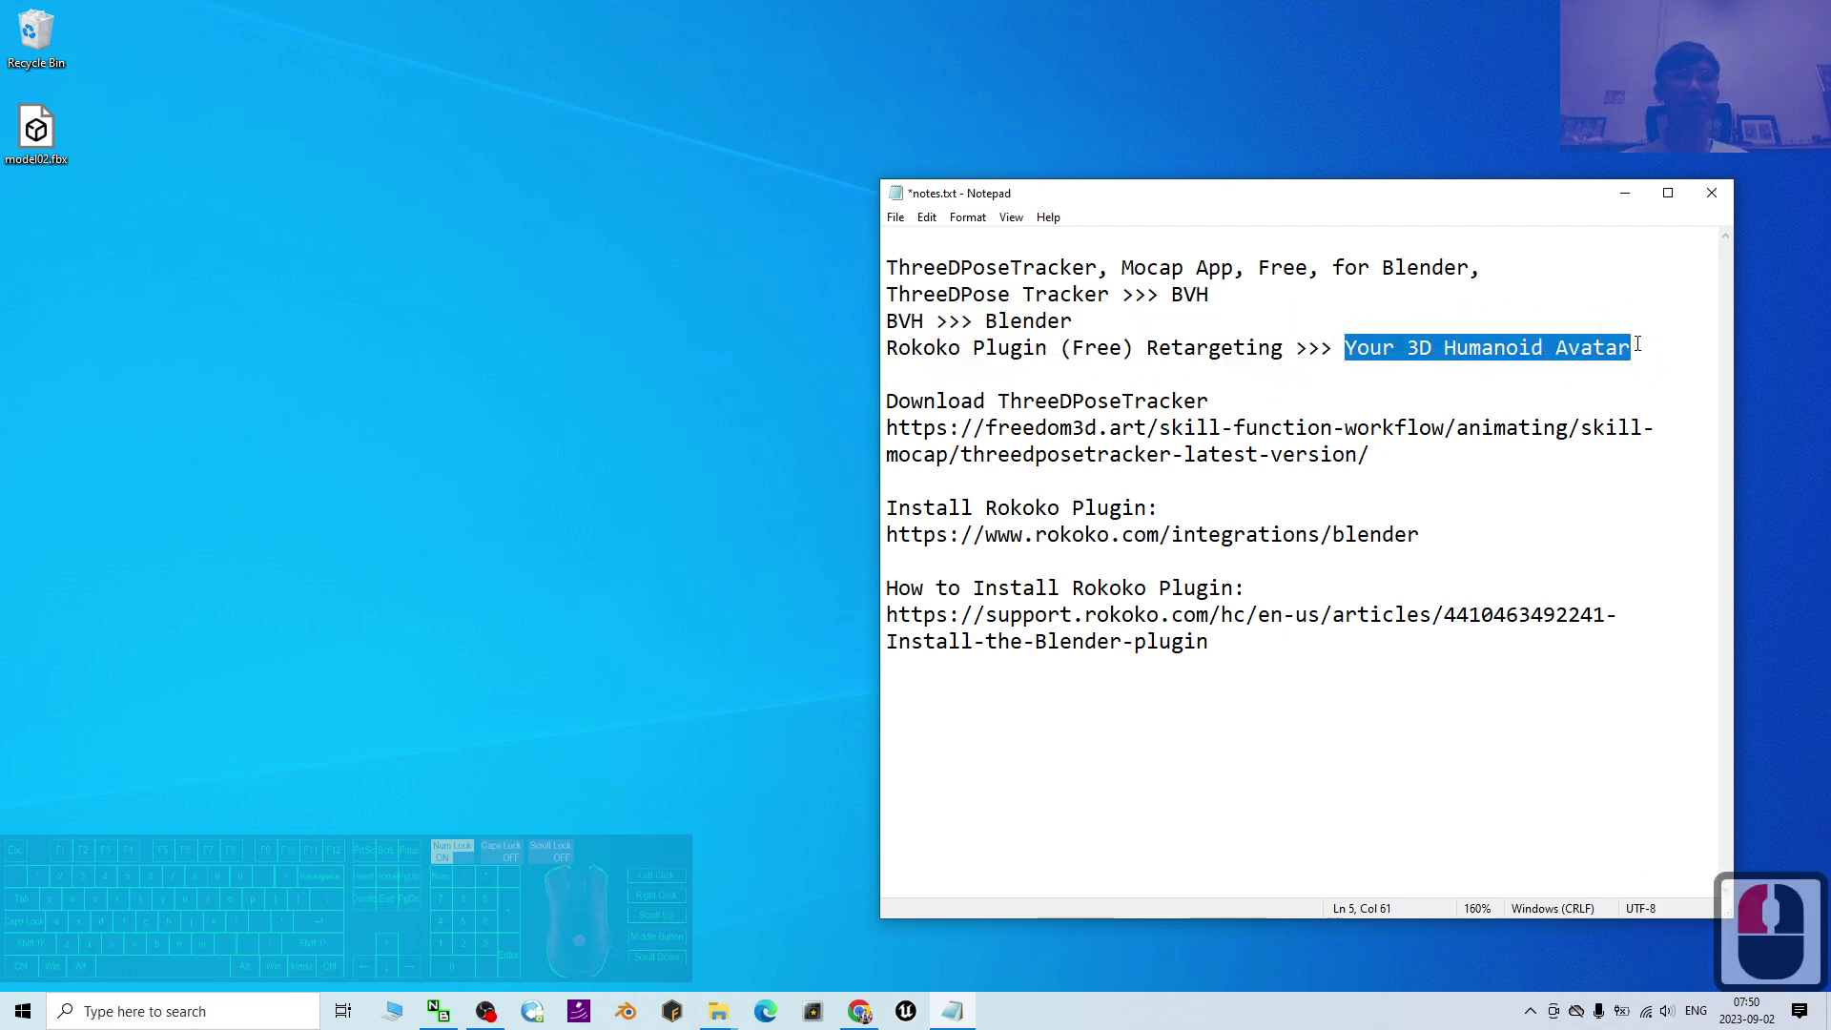
{"action": "left_click", "coordinate": [1653, 343]}
{"action": "left_click", "coordinate": [1652, 344]}
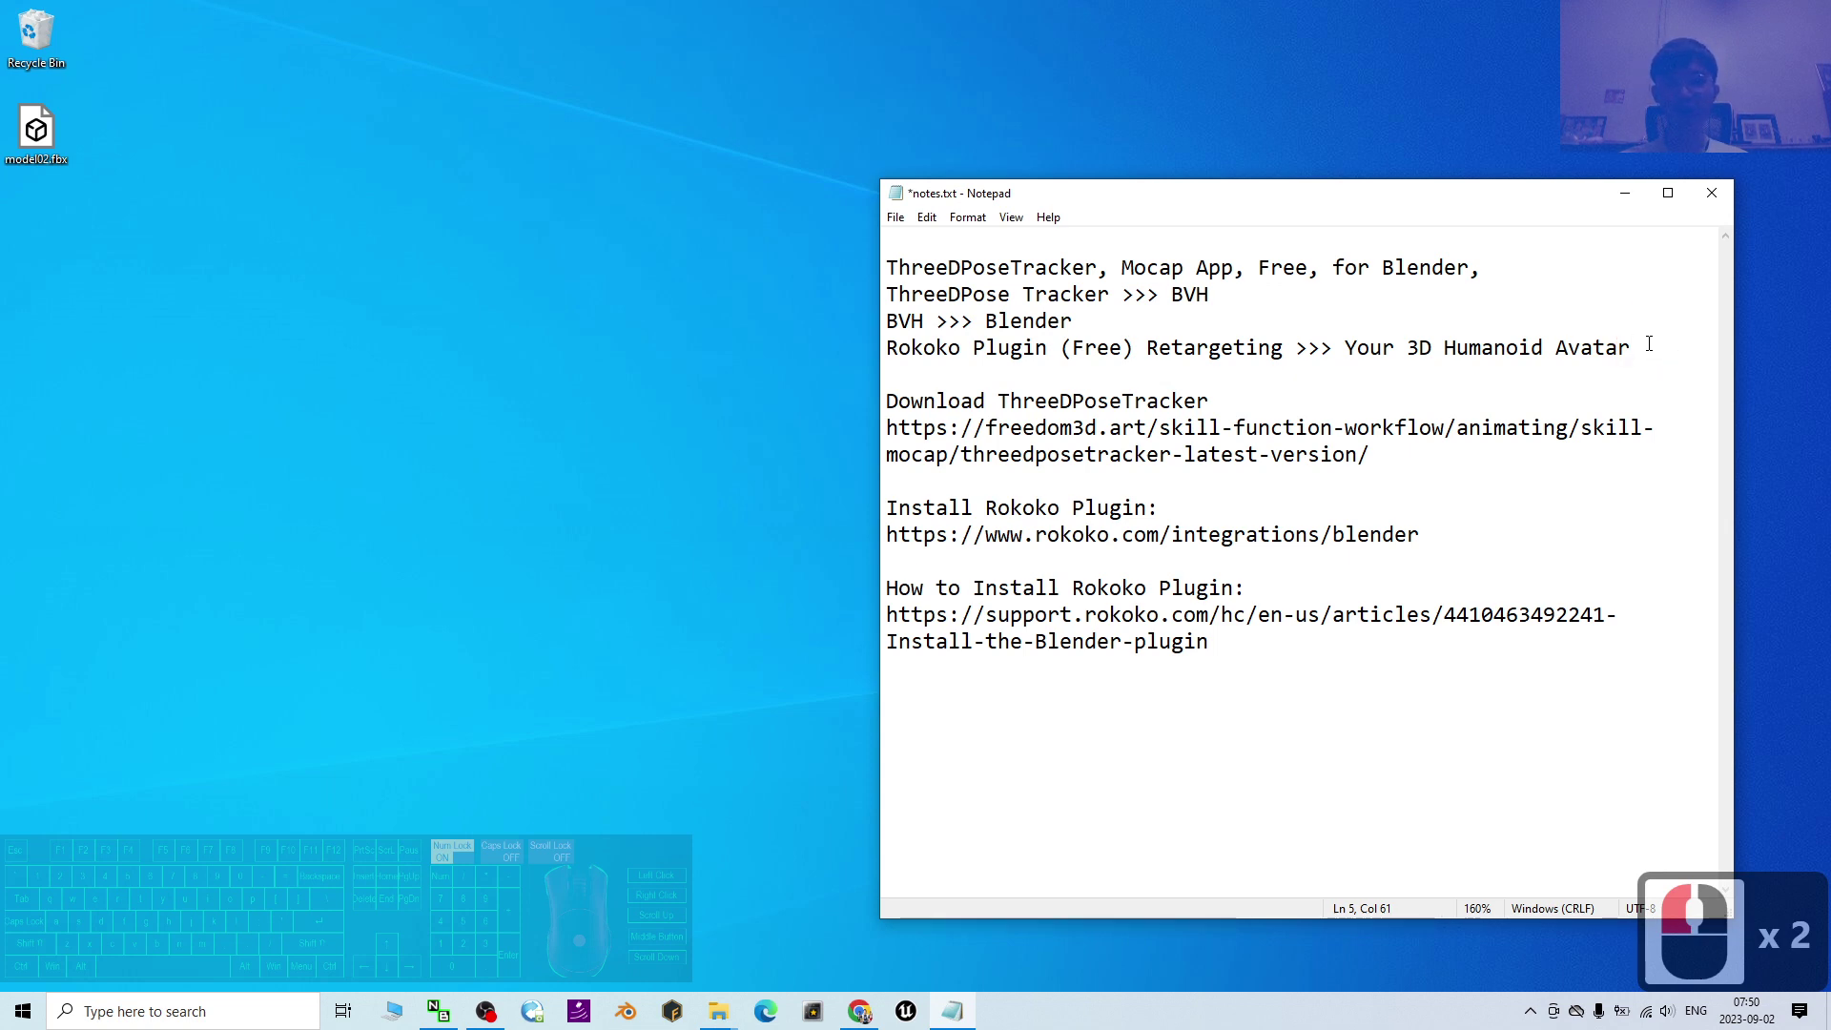
- Select the whole freedom3d download link, then minimize Notepad
{"action": "left_click", "coordinate": [936, 455]}
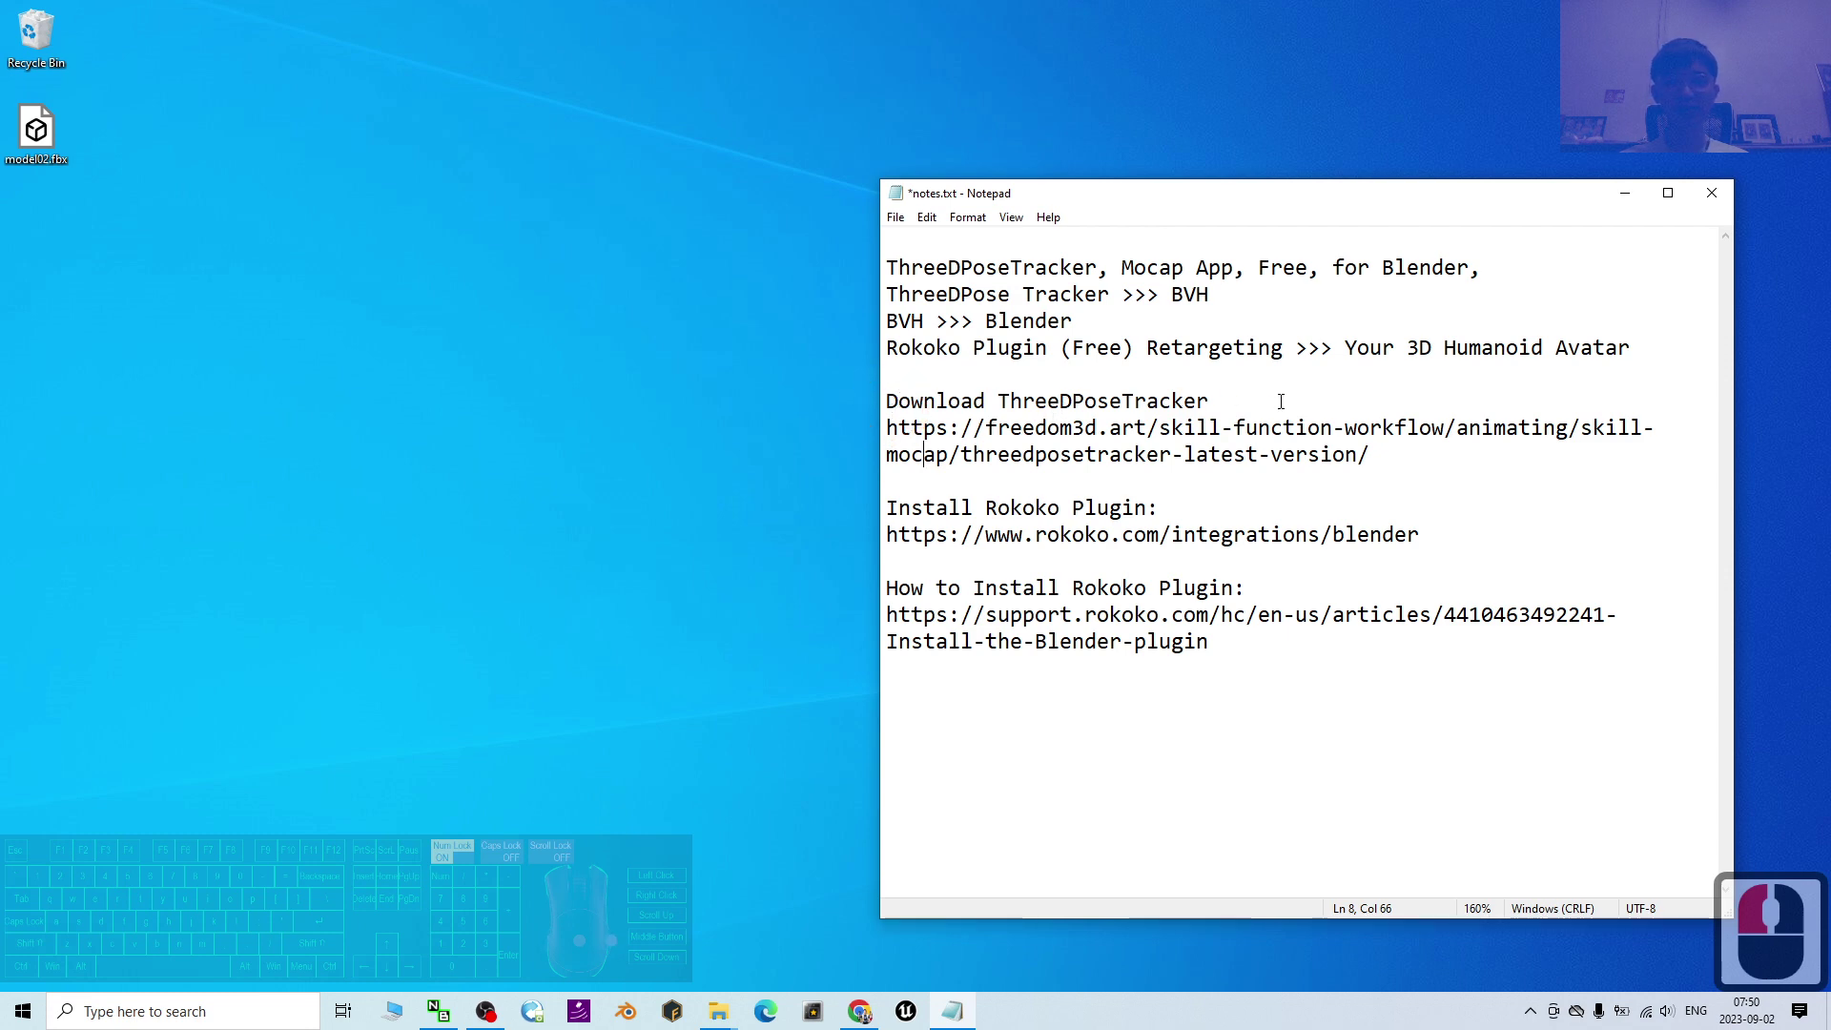
{"action": "left_click_drag", "start_coordinate": [1388, 454], "coordinate": [886, 429]}
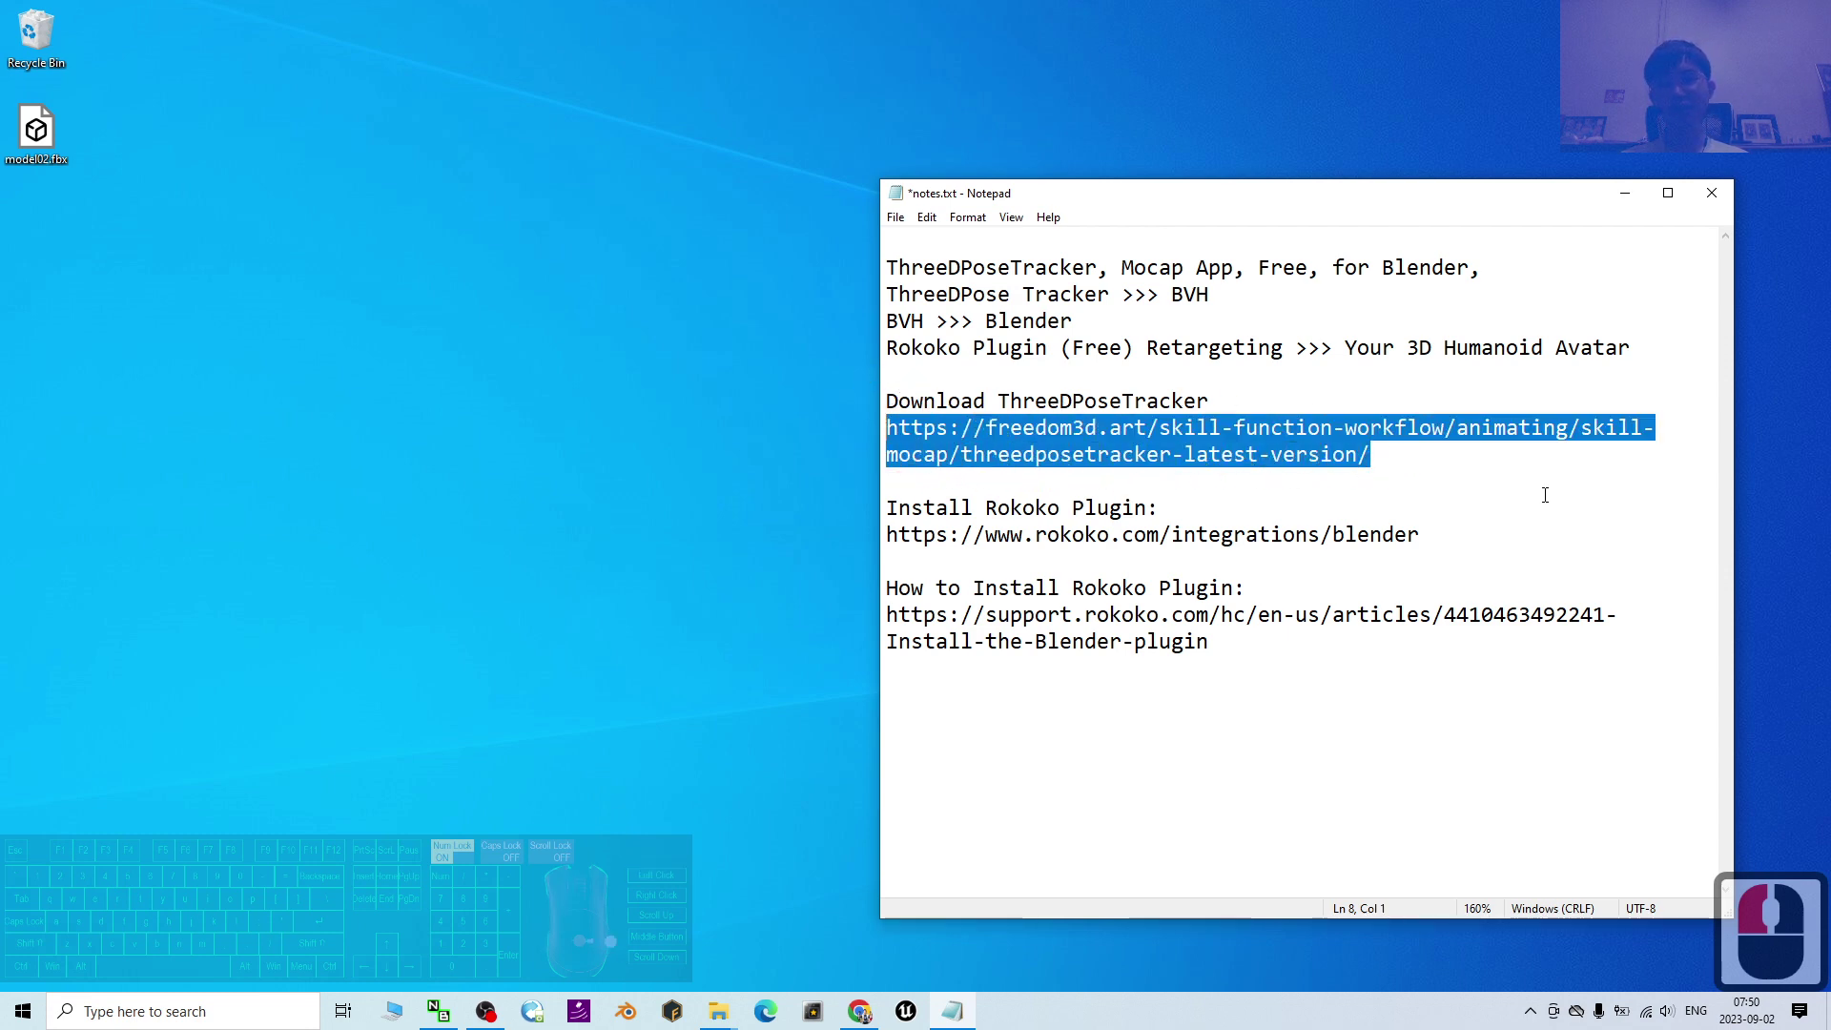
{"action": "left_click", "coordinate": [1626, 195]}
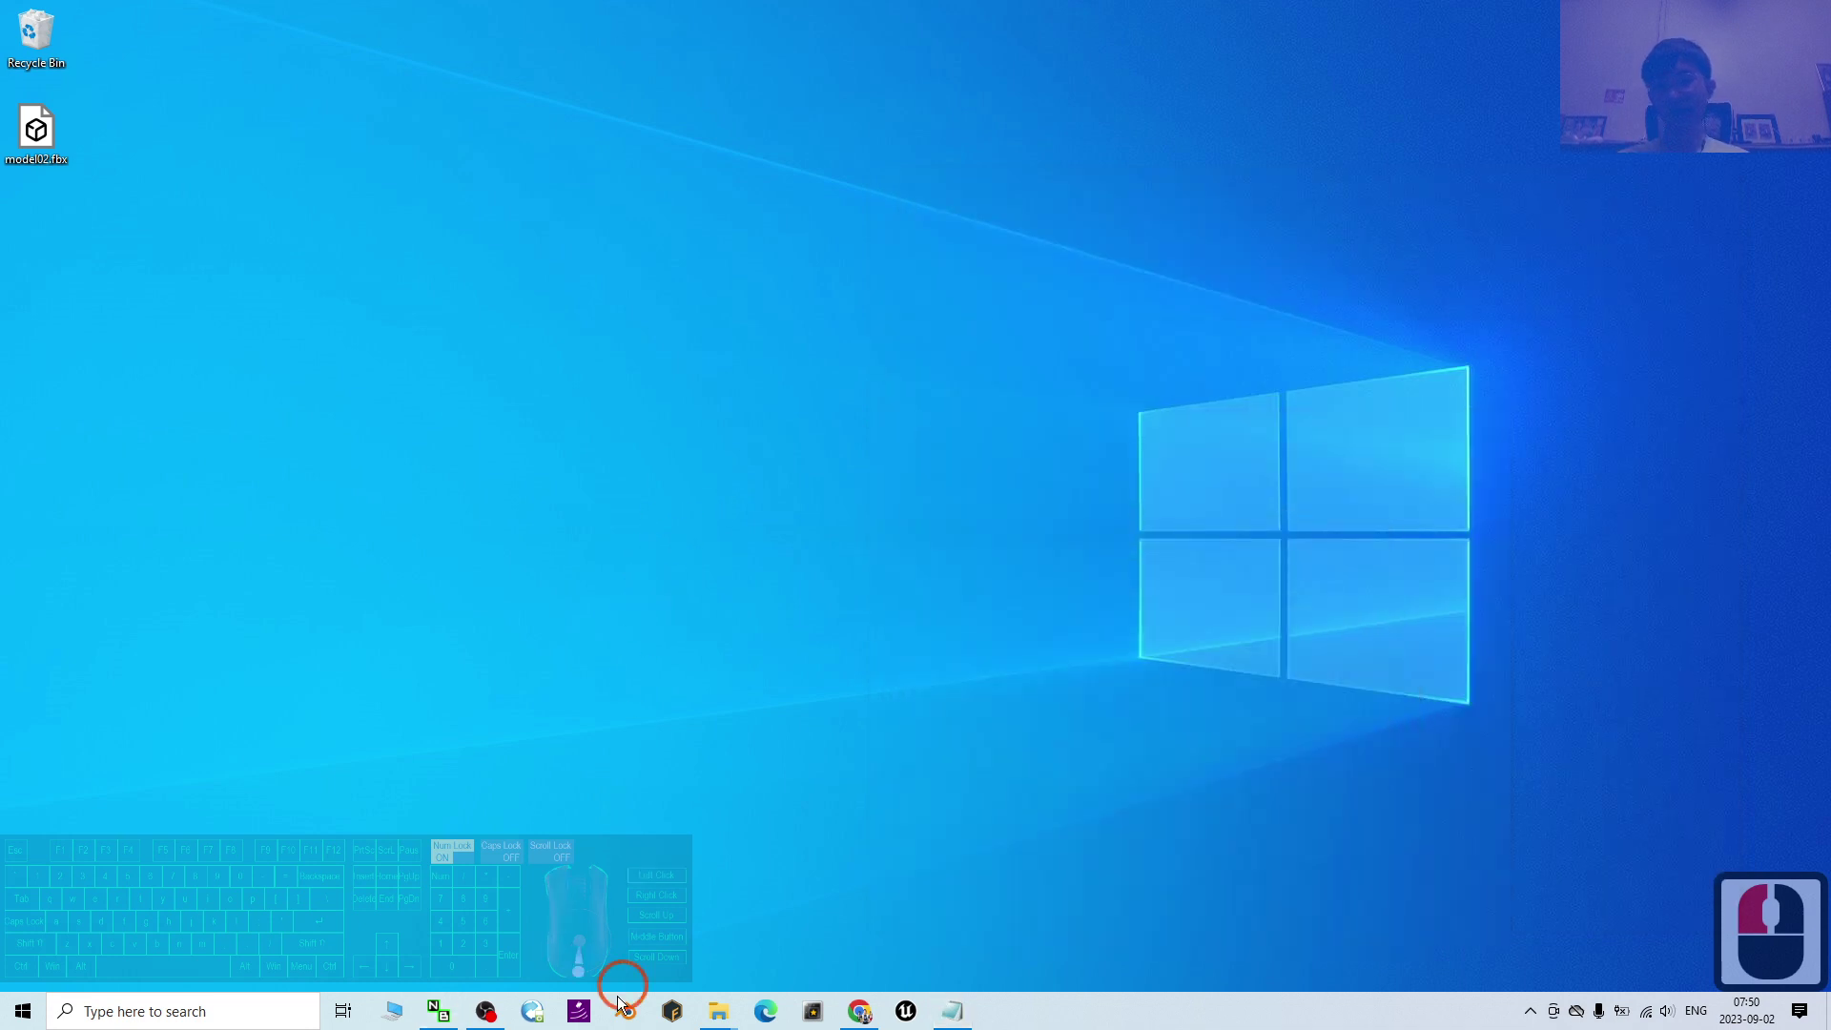
- Open ThreeDPoseTracker_Win_x64_v0_5_1 in a second Explorer window placed on the right
{"action": "mouse_move", "coordinate": [720, 1015]}
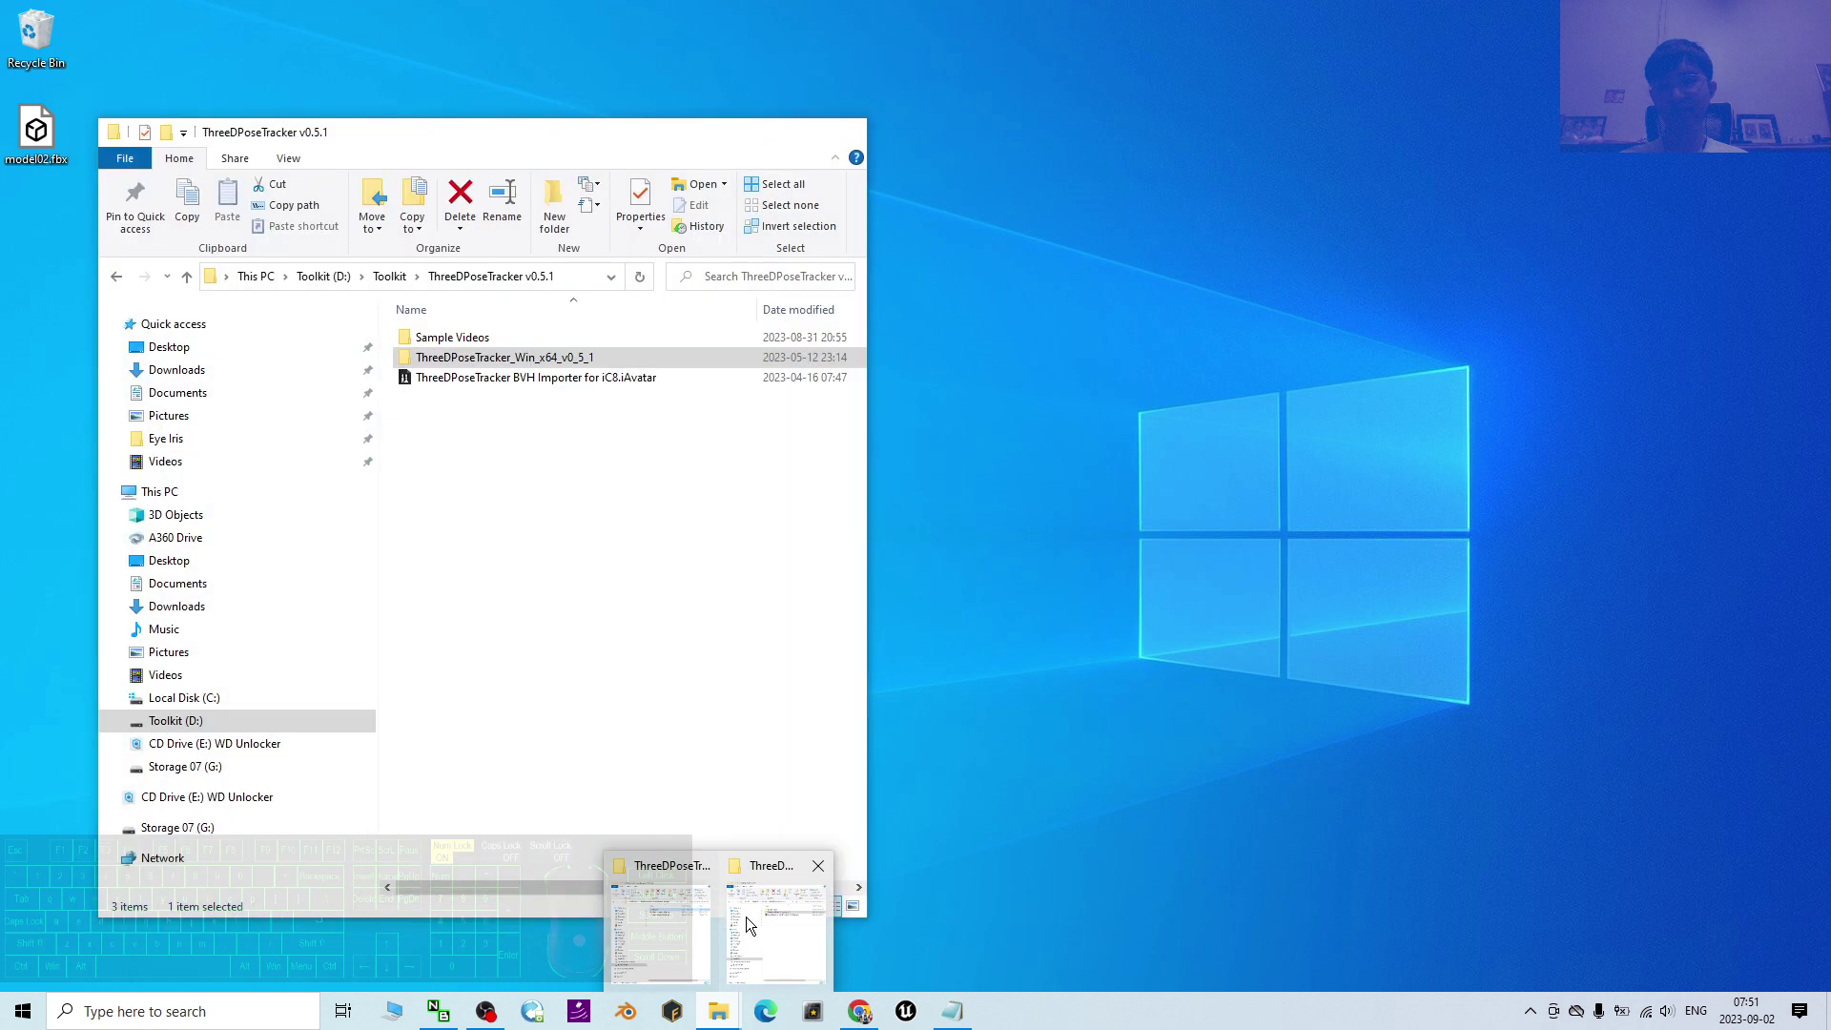
{"action": "left_click", "coordinate": [746, 918]}
{"action": "left_click", "coordinate": [605, 586]}
{"action": "double_click", "coordinate": [504, 357]}
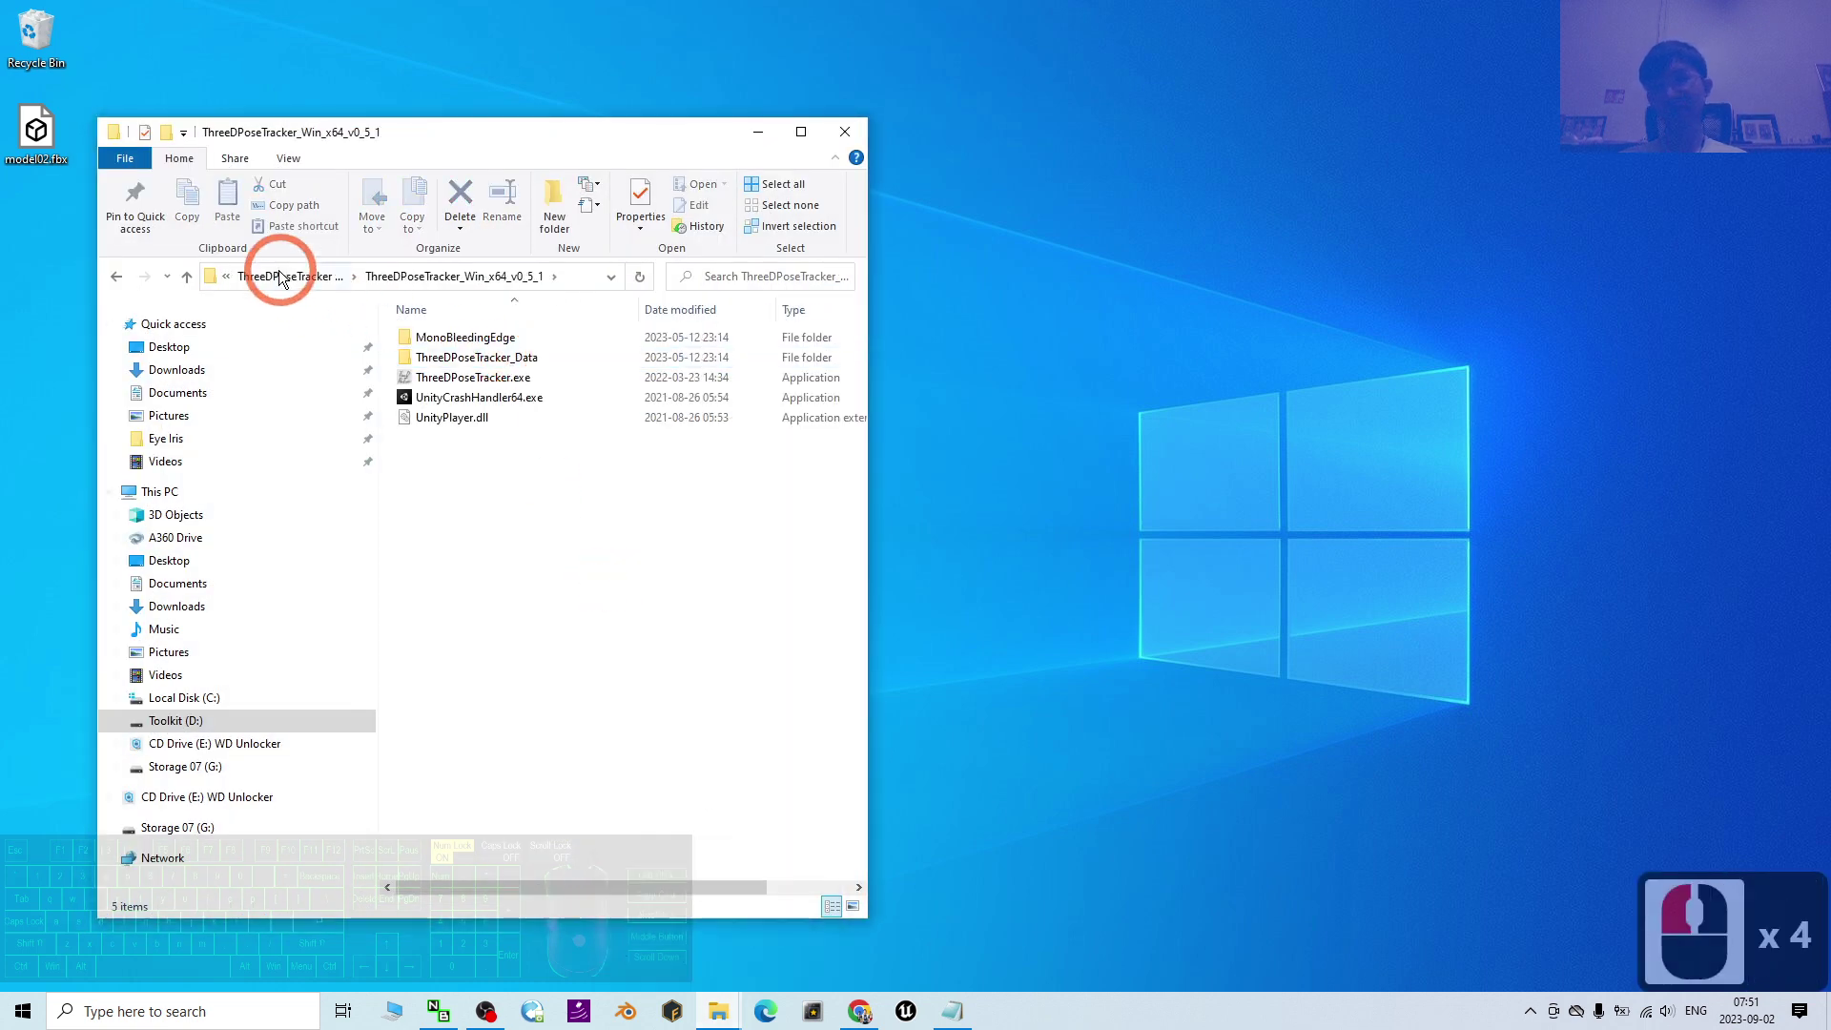
{"action": "left_click", "coordinate": [186, 276]}
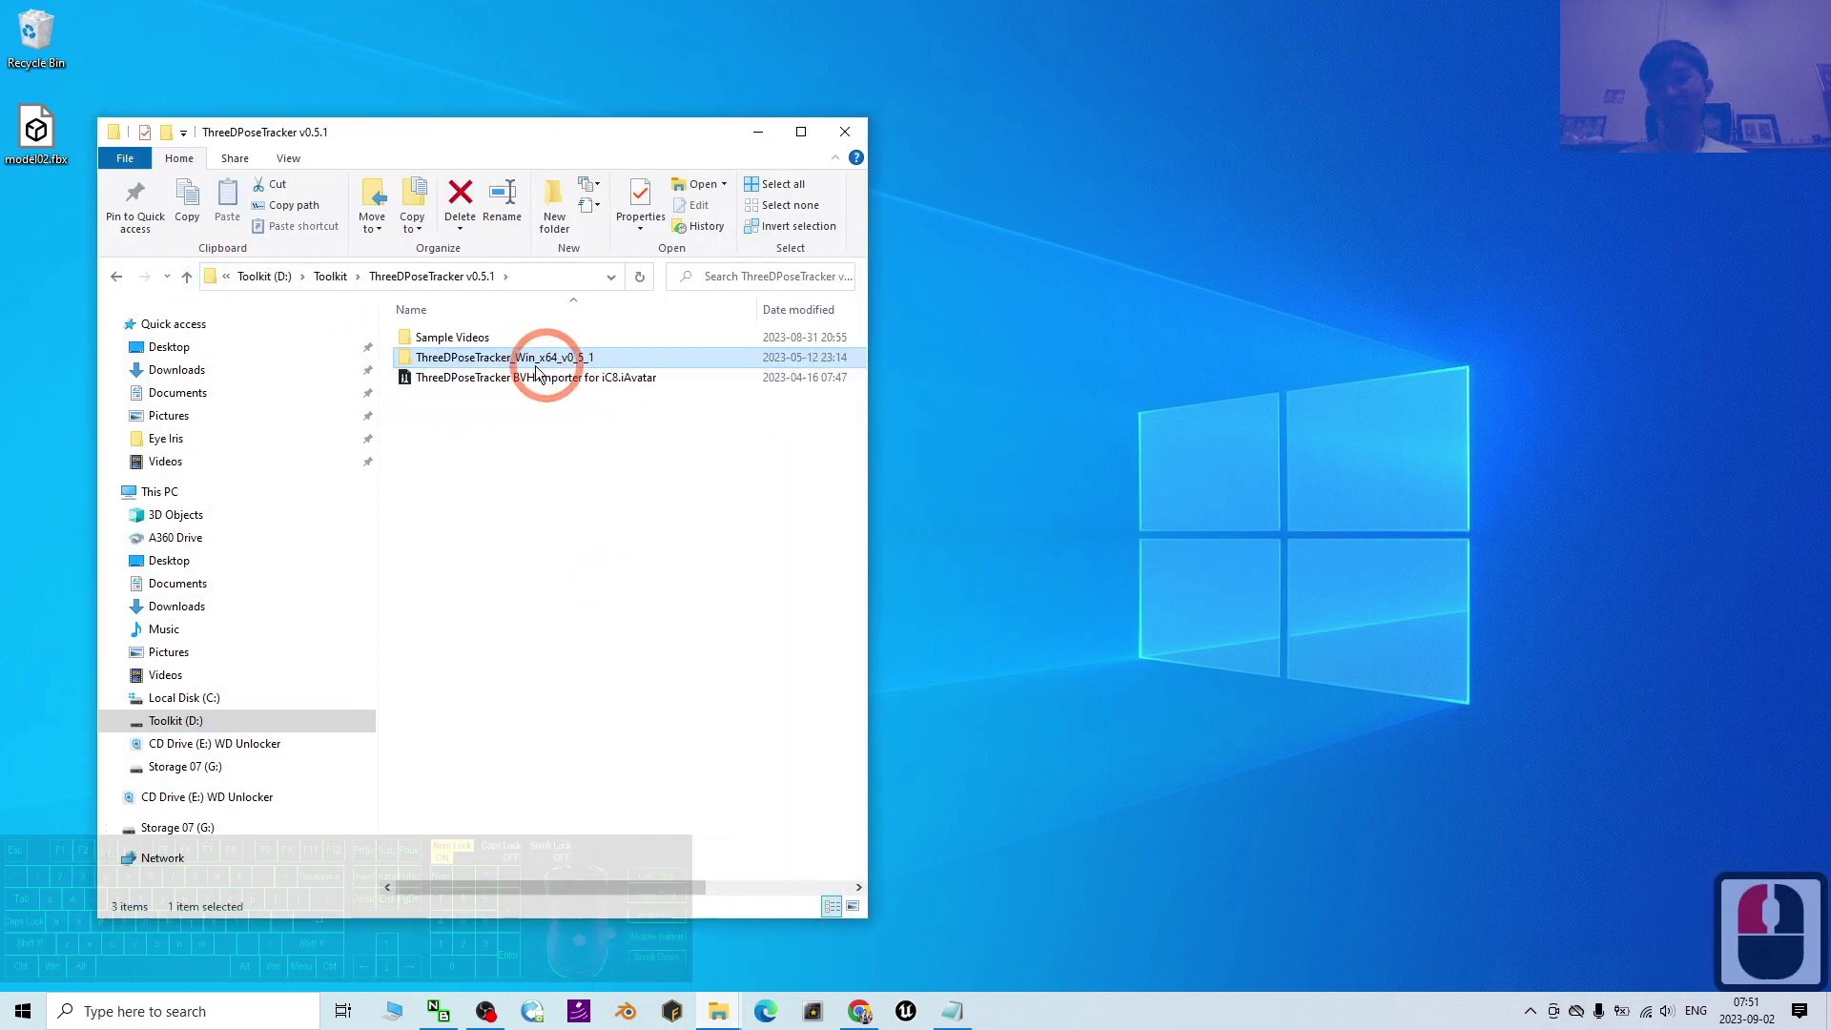
{"action": "right_click", "coordinate": [545, 361]}
{"action": "left_click", "coordinate": [613, 395]}
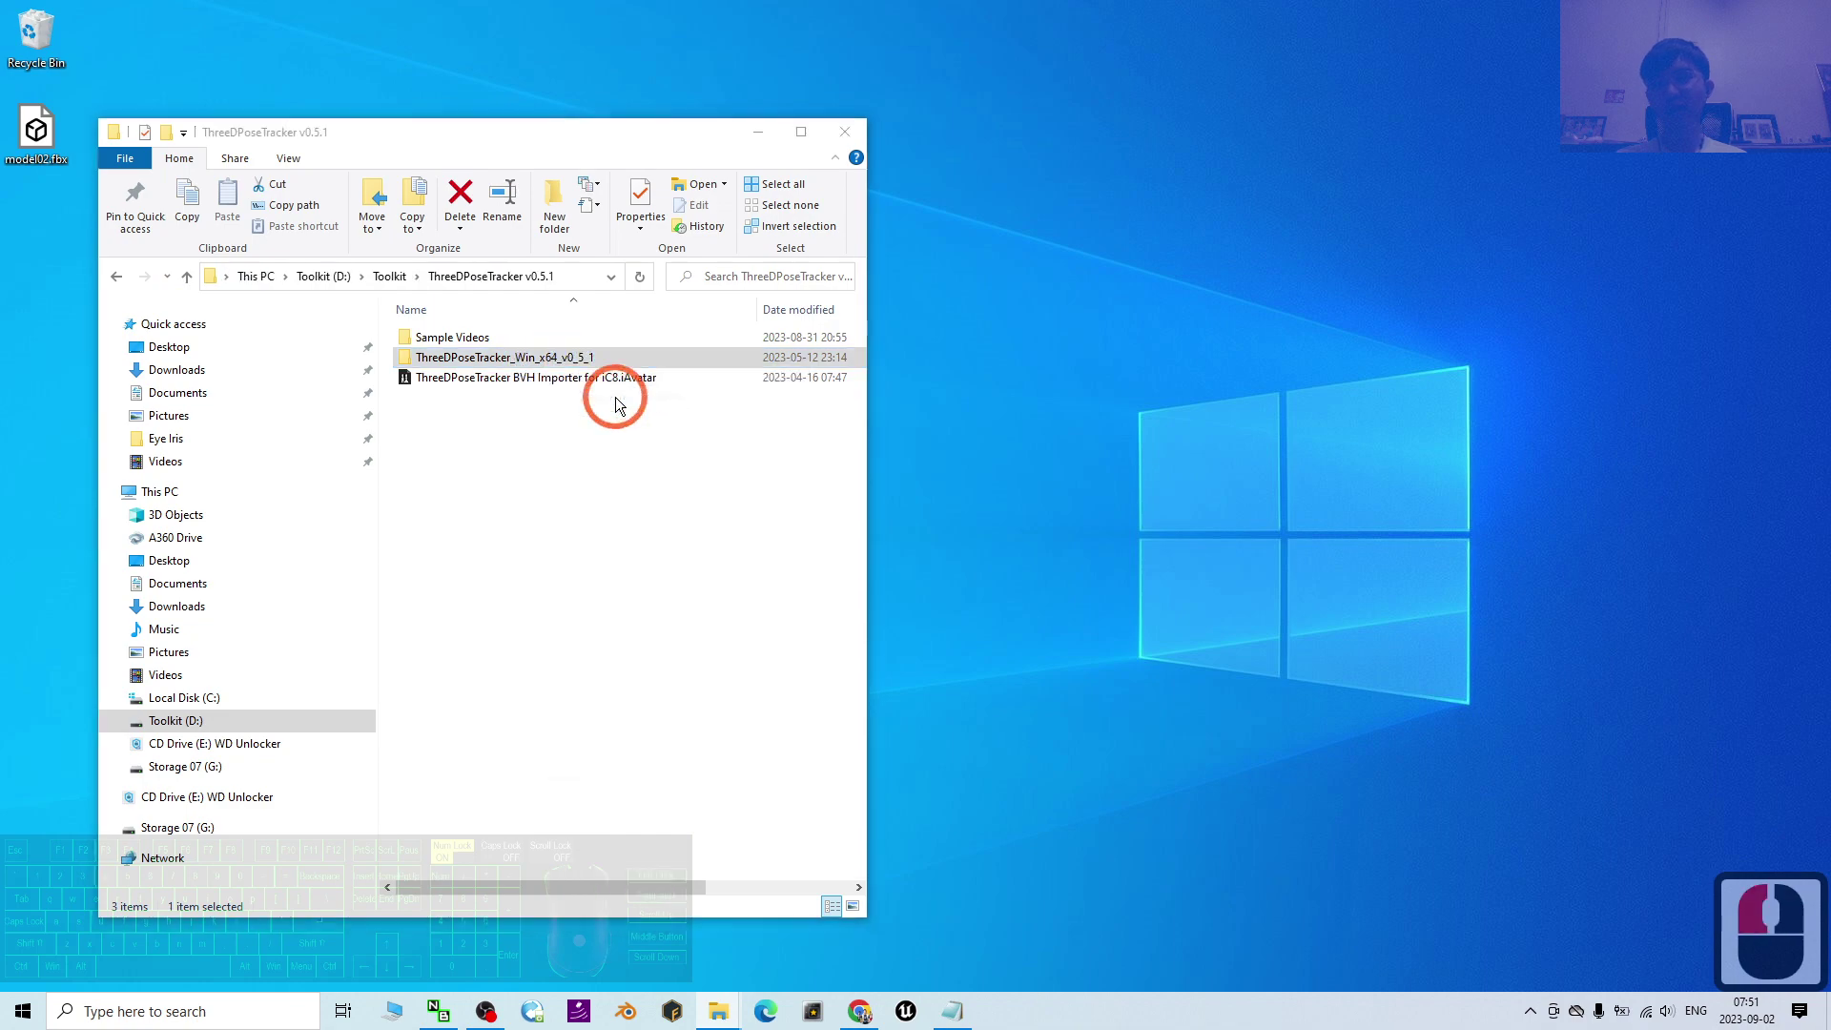
{"action": "left_click_drag", "start_coordinate": [668, 156], "coordinate": [1451, 154]}
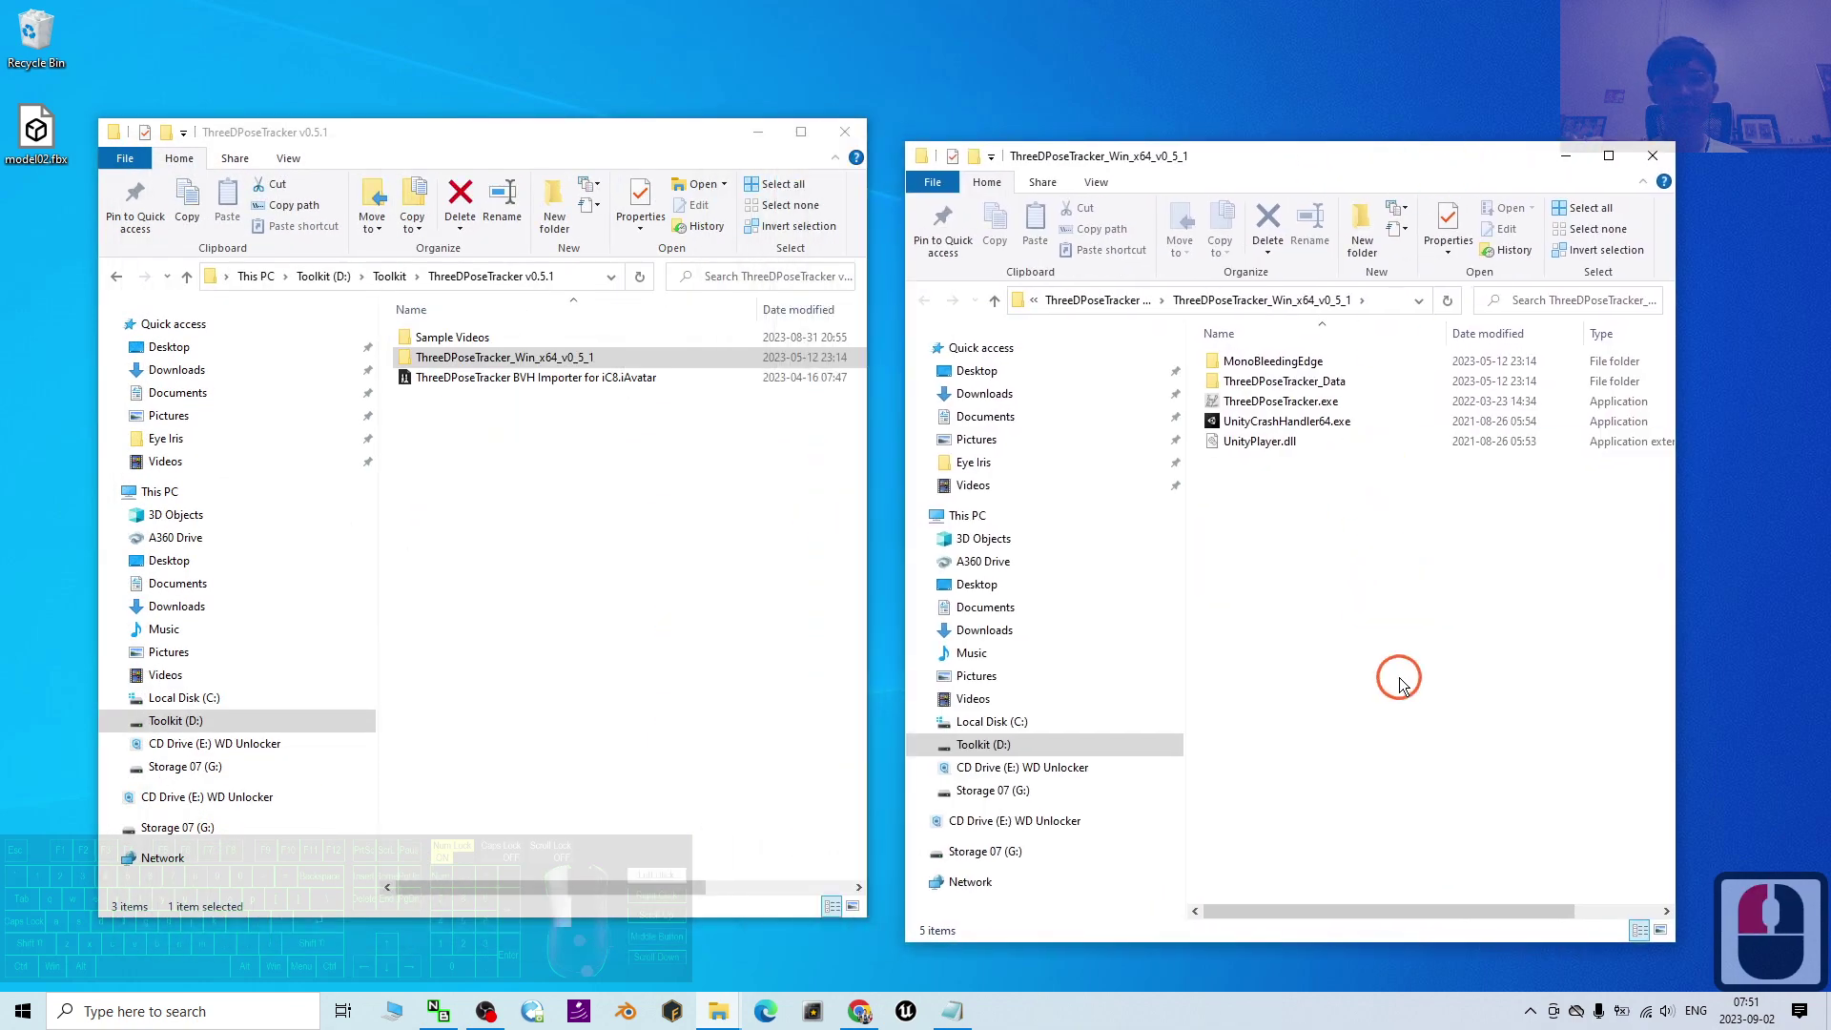
- Launch ThreeDPoseTracker.exe and arrange the tracker and folder windows side by side
{"action": "double_click", "coordinate": [1268, 401]}
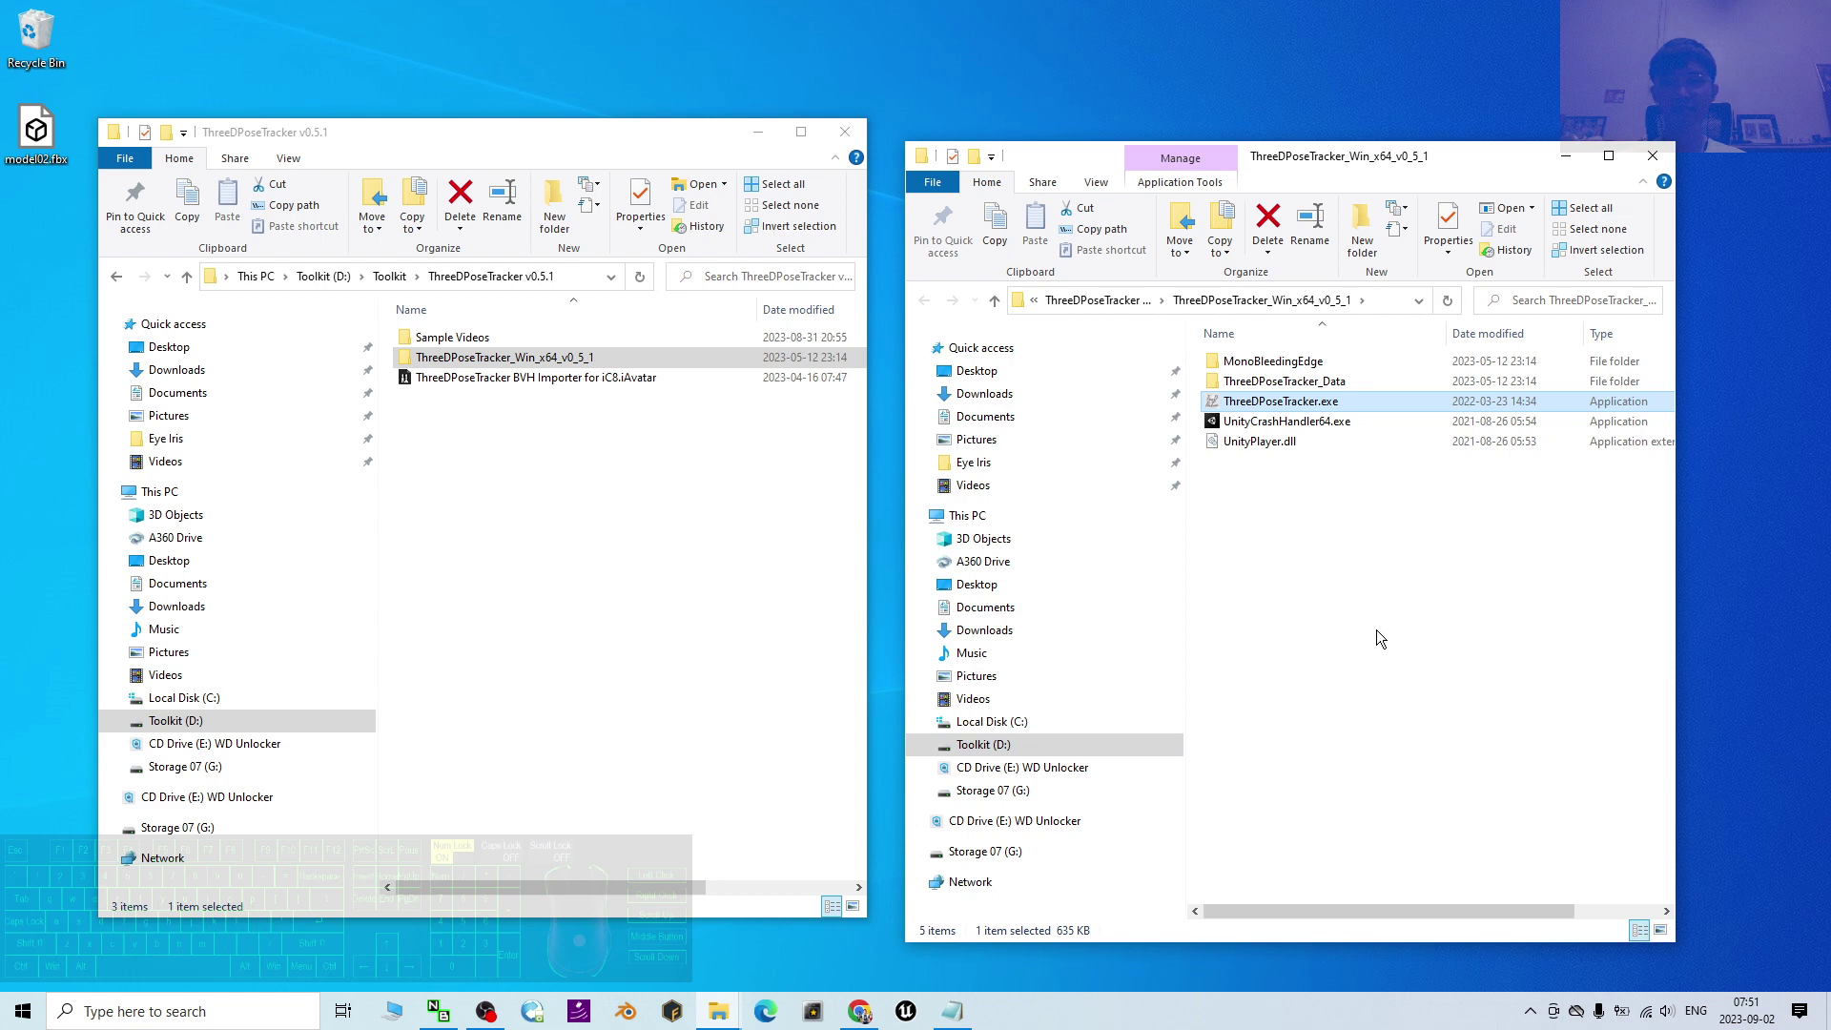
{"action": "left_click", "coordinate": [1288, 572]}
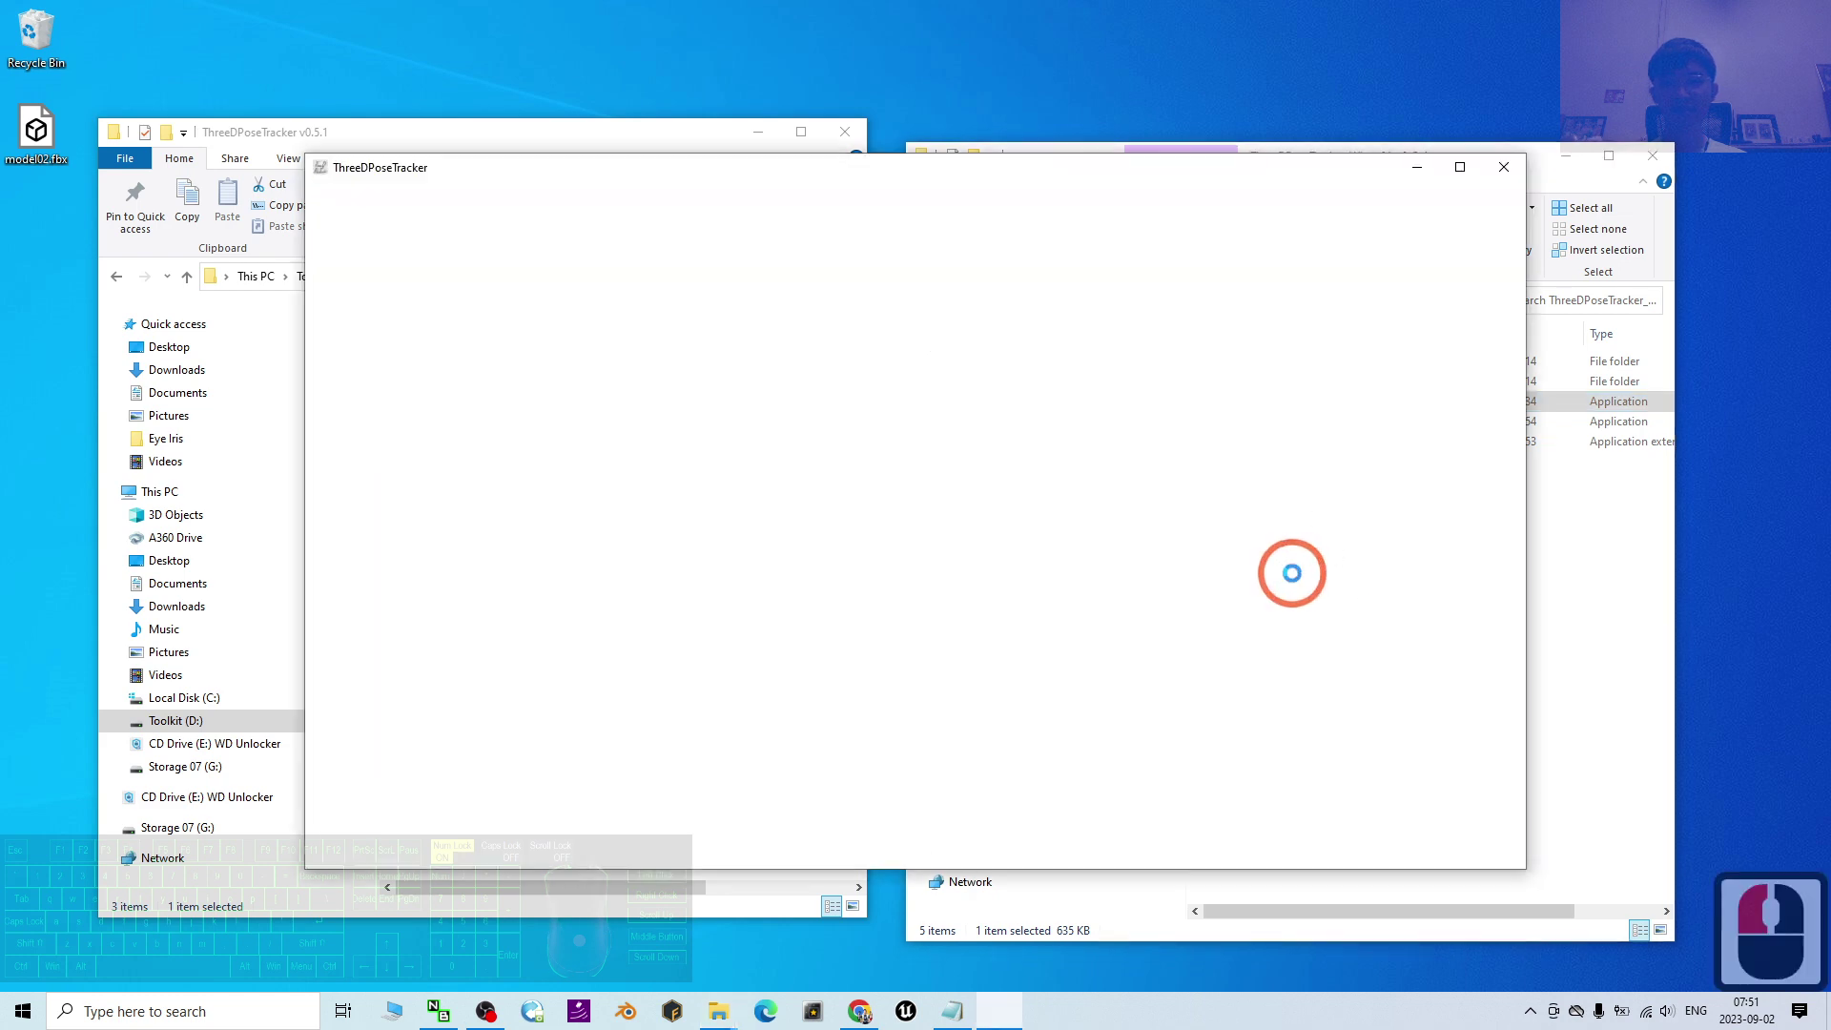
{"action": "left_click", "coordinate": [668, 319]}
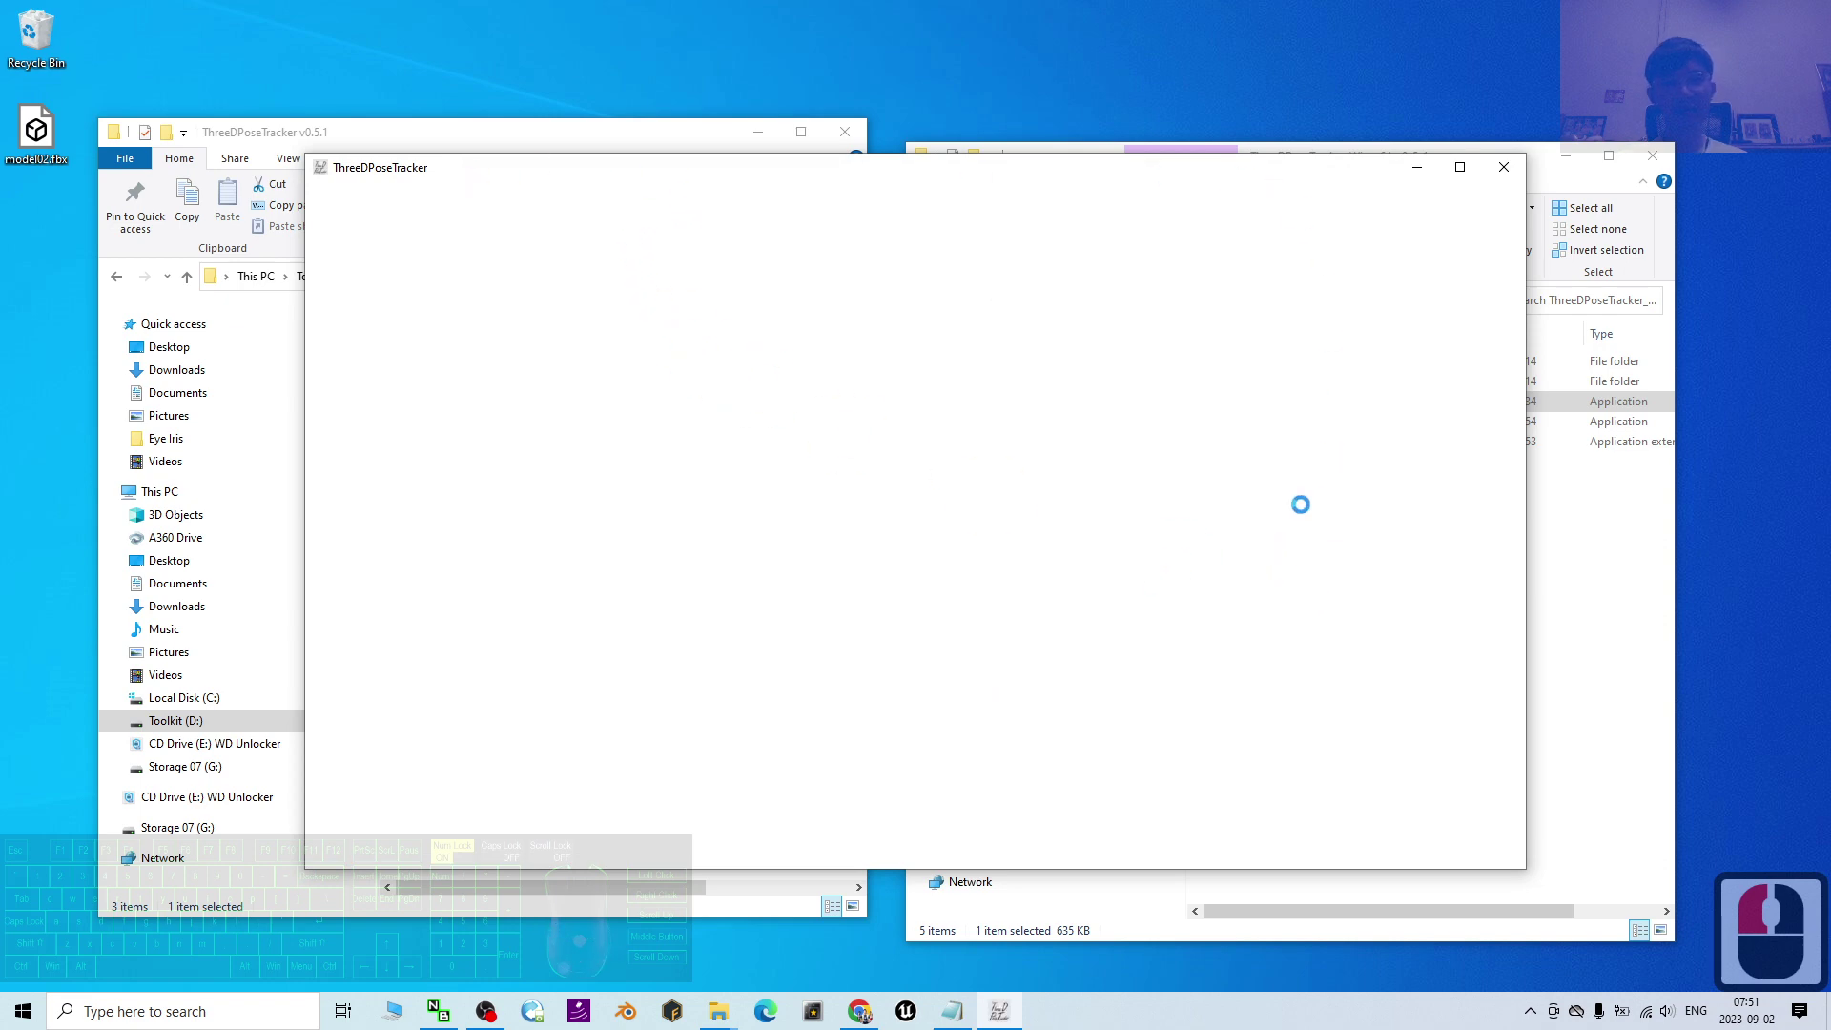
{"action": "left_click_drag", "start_coordinate": [445, 133], "coordinate": [426, 138]}
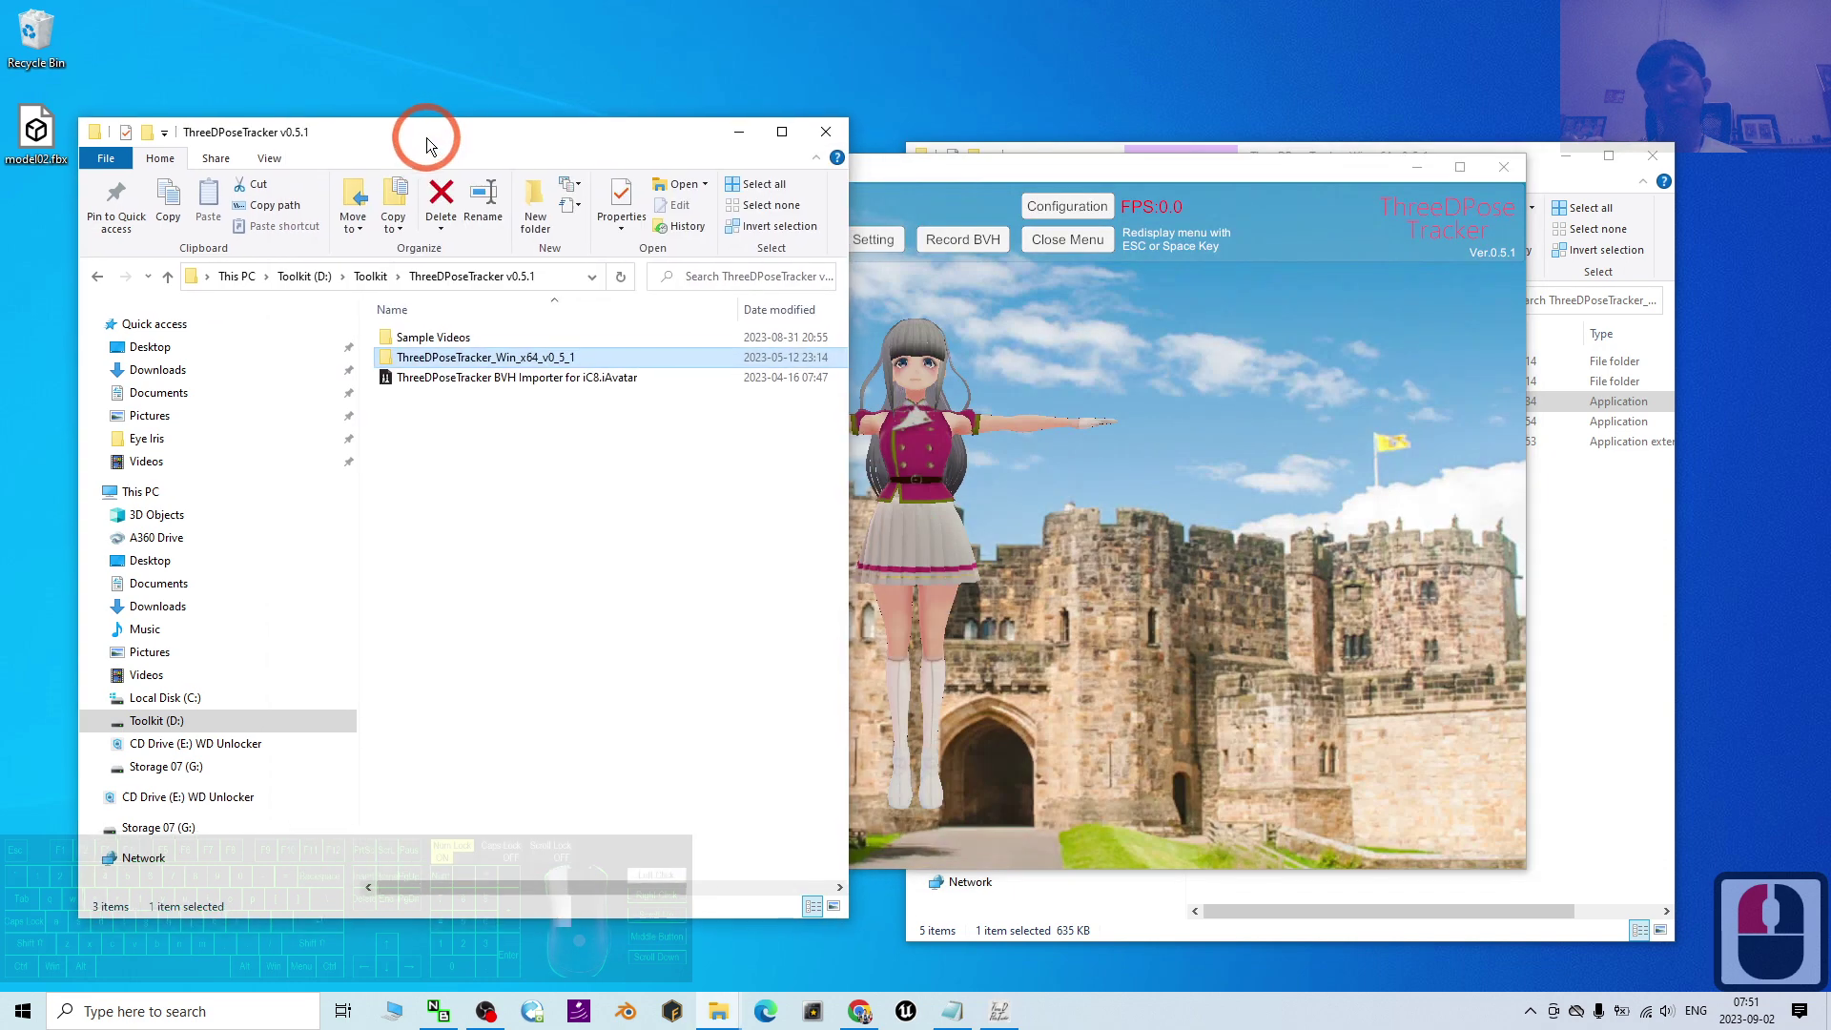
{"action": "left_click", "coordinate": [1183, 167]}
{"action": "left_click_drag", "start_coordinate": [1200, 172], "coordinate": [1366, 168]}
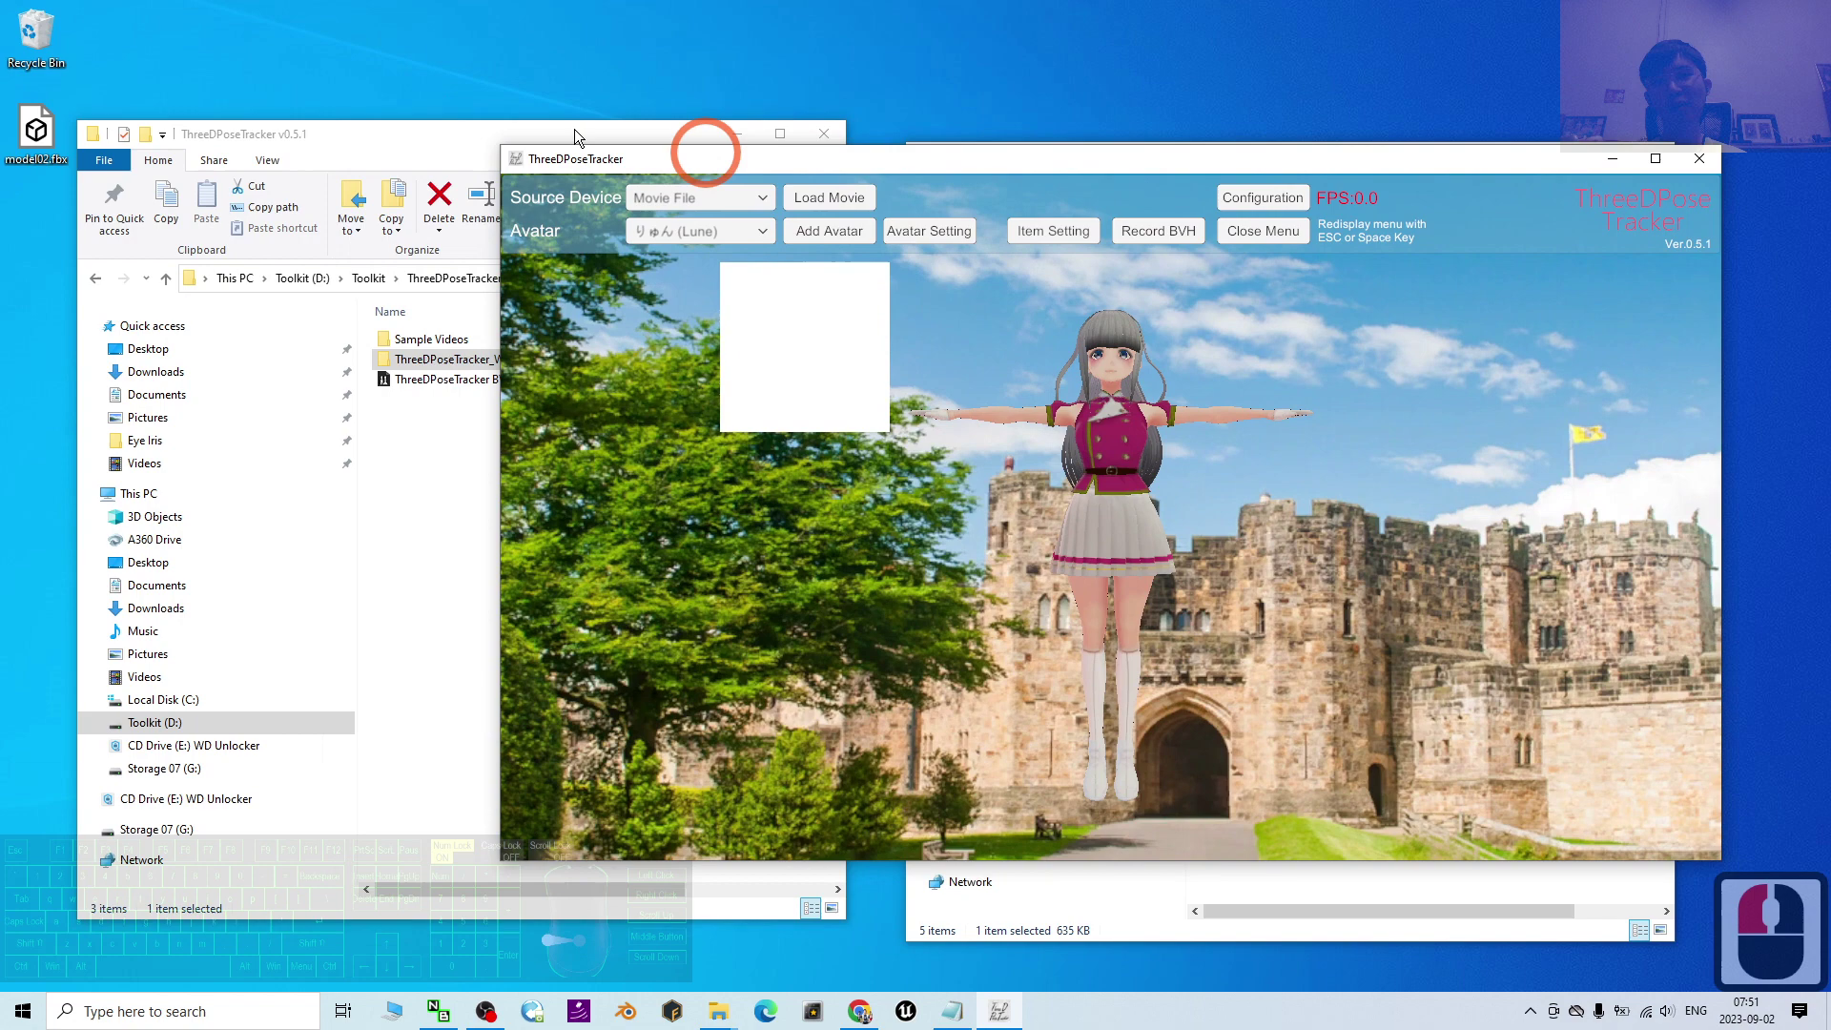
{"action": "left_click", "coordinate": [483, 145]}
- Open the Sample Videos folder and briefly preview sample video 02.mp4
{"action": "double_click", "coordinate": [429, 340]}
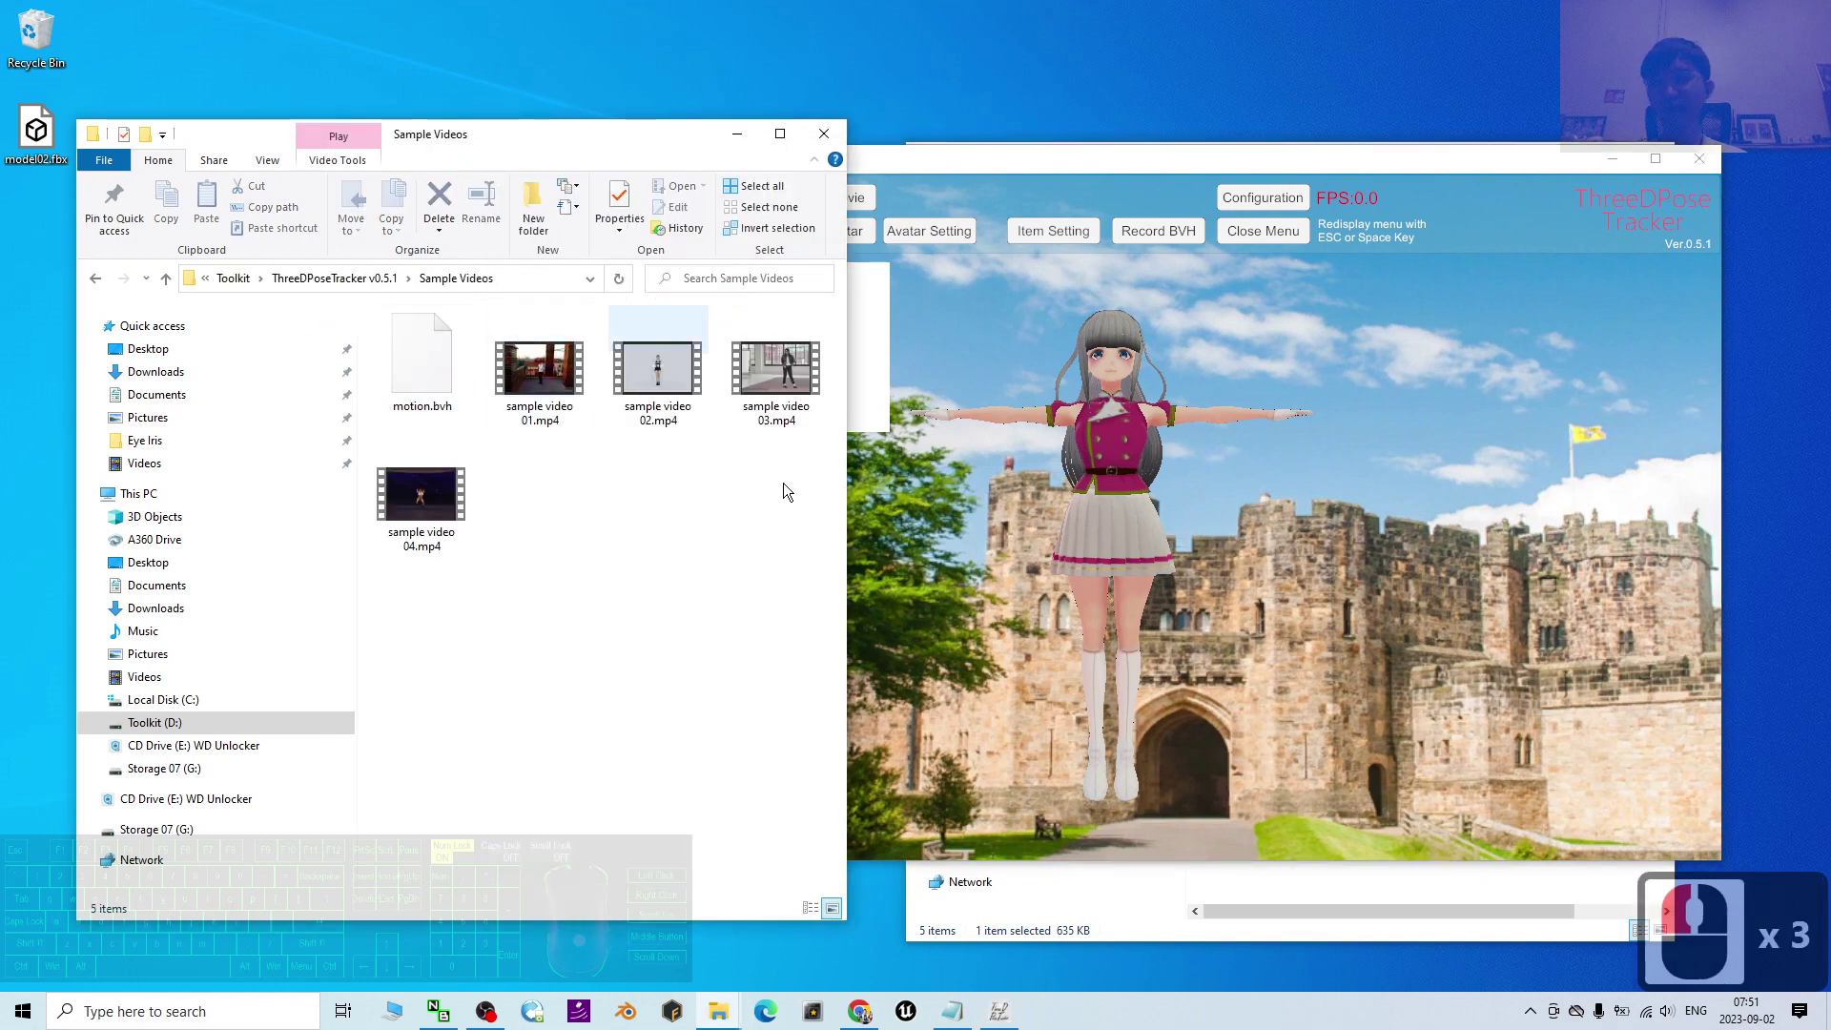
{"action": "left_click", "coordinate": [648, 370]}
{"action": "double_click", "coordinate": [649, 370]}
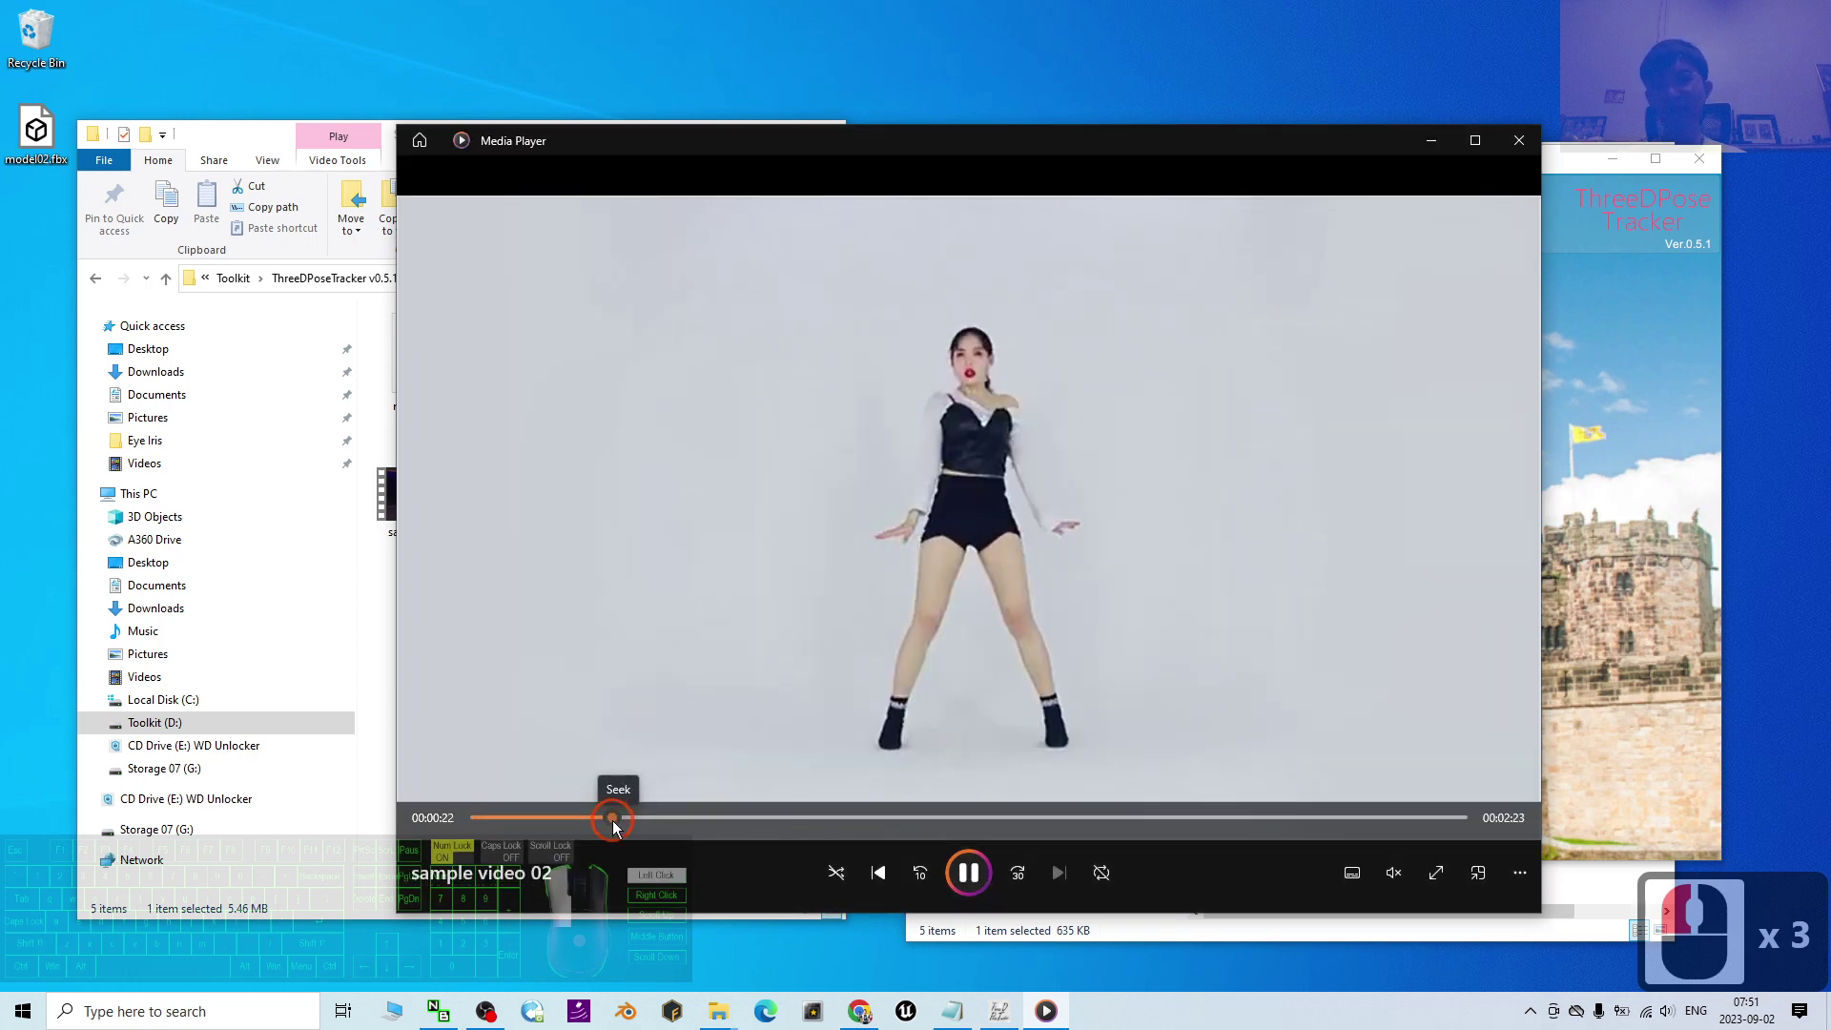
{"action": "left_click", "coordinate": [679, 818]}
{"action": "left_click", "coordinate": [1250, 422]}
{"action": "left_click", "coordinate": [1518, 141]}
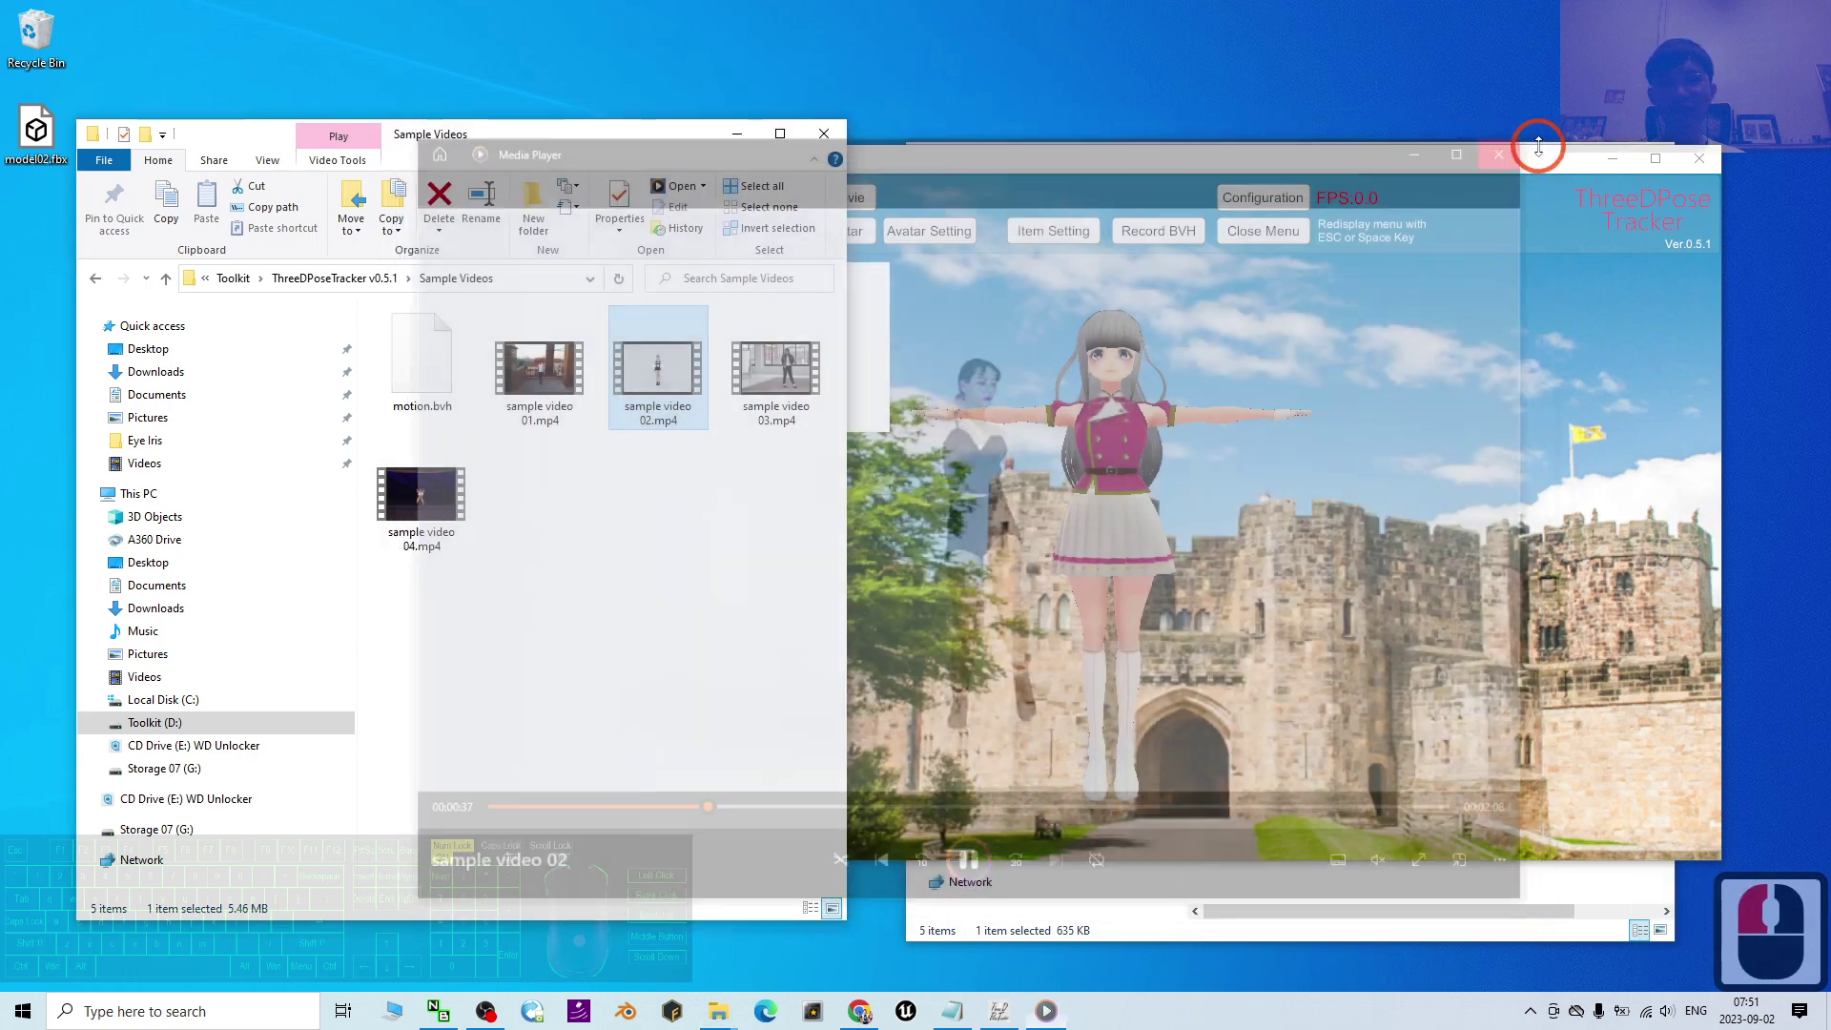
- Play sample video 01.mp4, skipping ahead, then close Media Player
{"action": "left_click", "coordinate": [544, 646]}
{"action": "left_click", "coordinate": [523, 367]}
{"action": "double_click", "coordinate": [523, 364]}
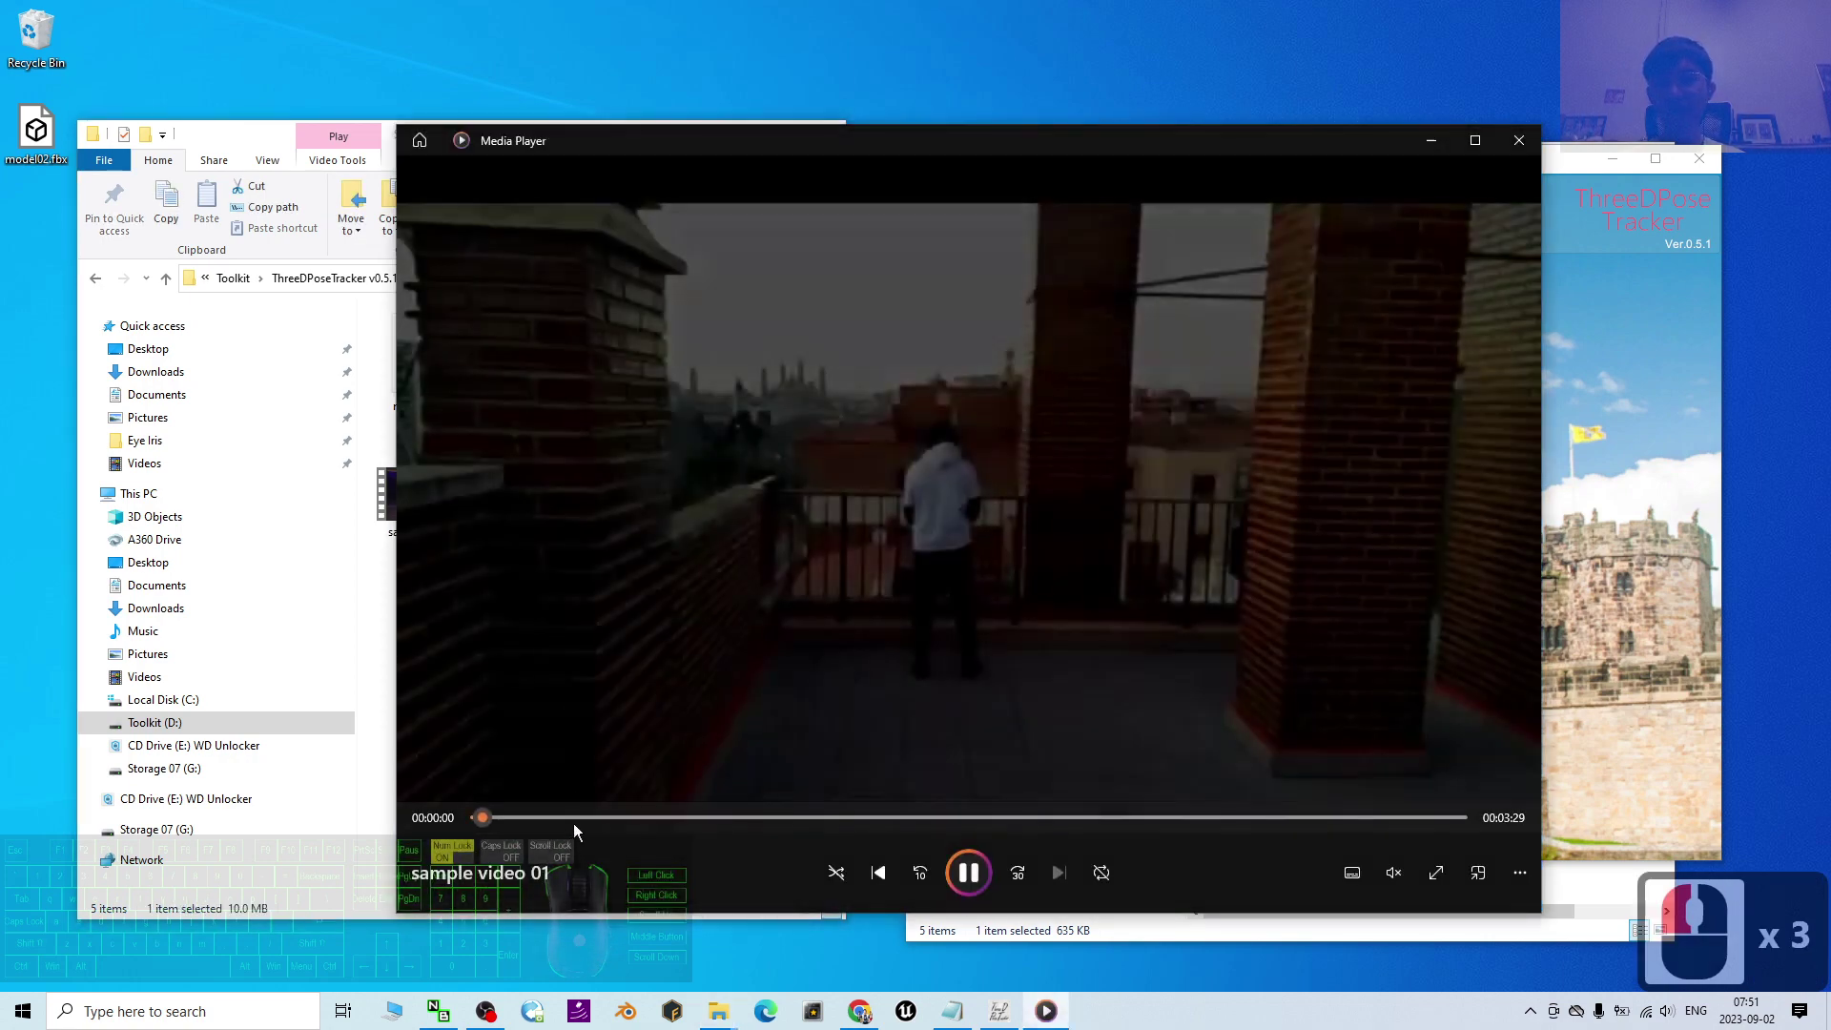
{"action": "left_click", "coordinate": [540, 817]}
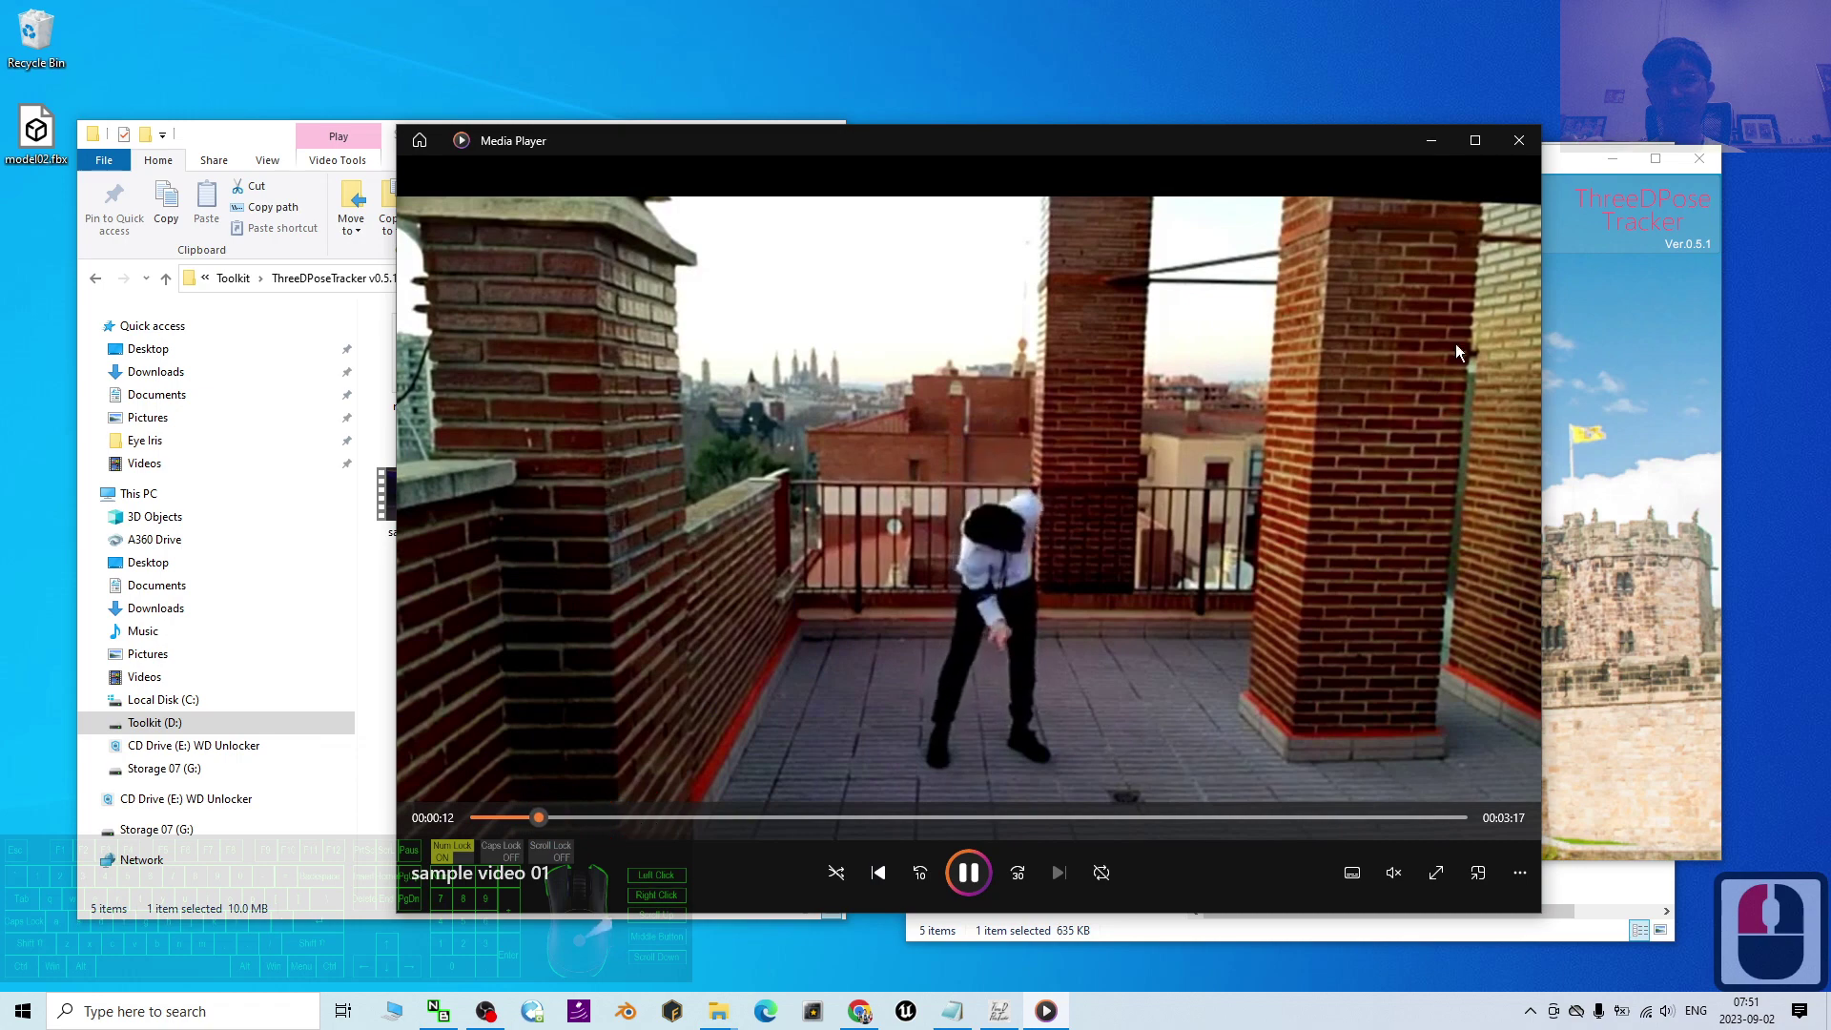
{"action": "left_click", "coordinate": [1657, 360]}
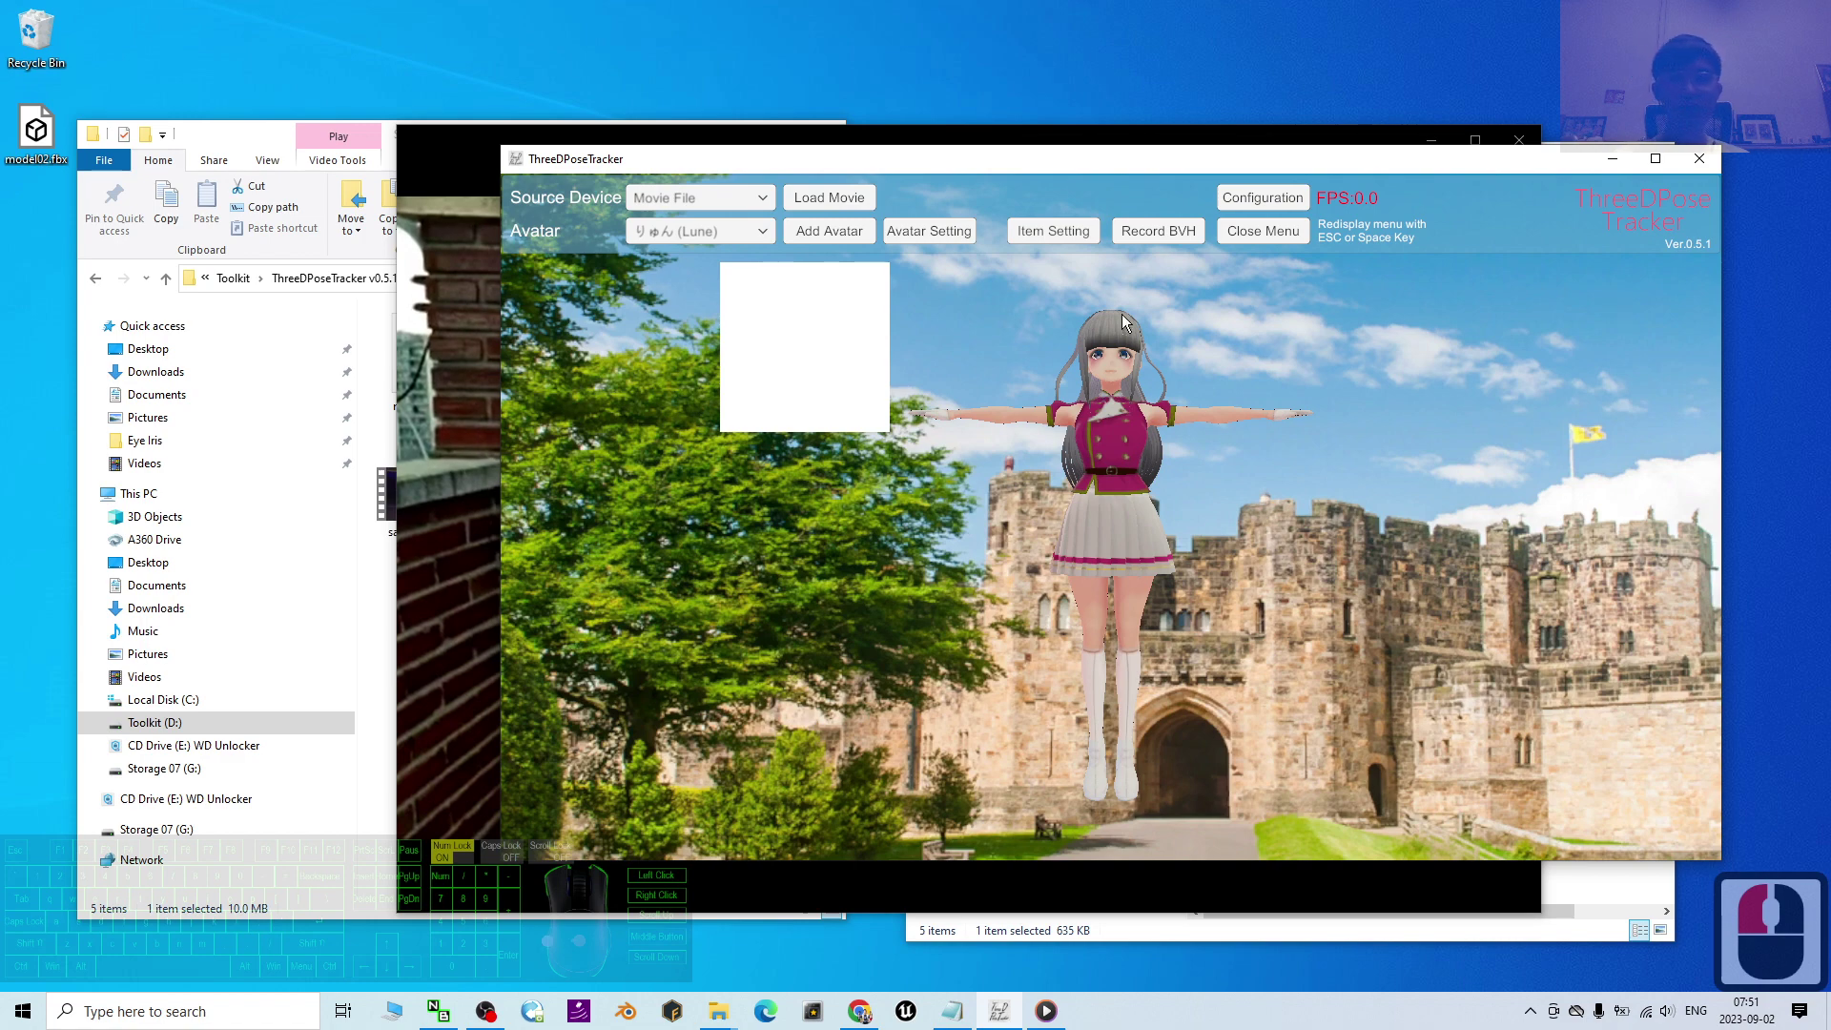
{"action": "left_click", "coordinate": [494, 327]}
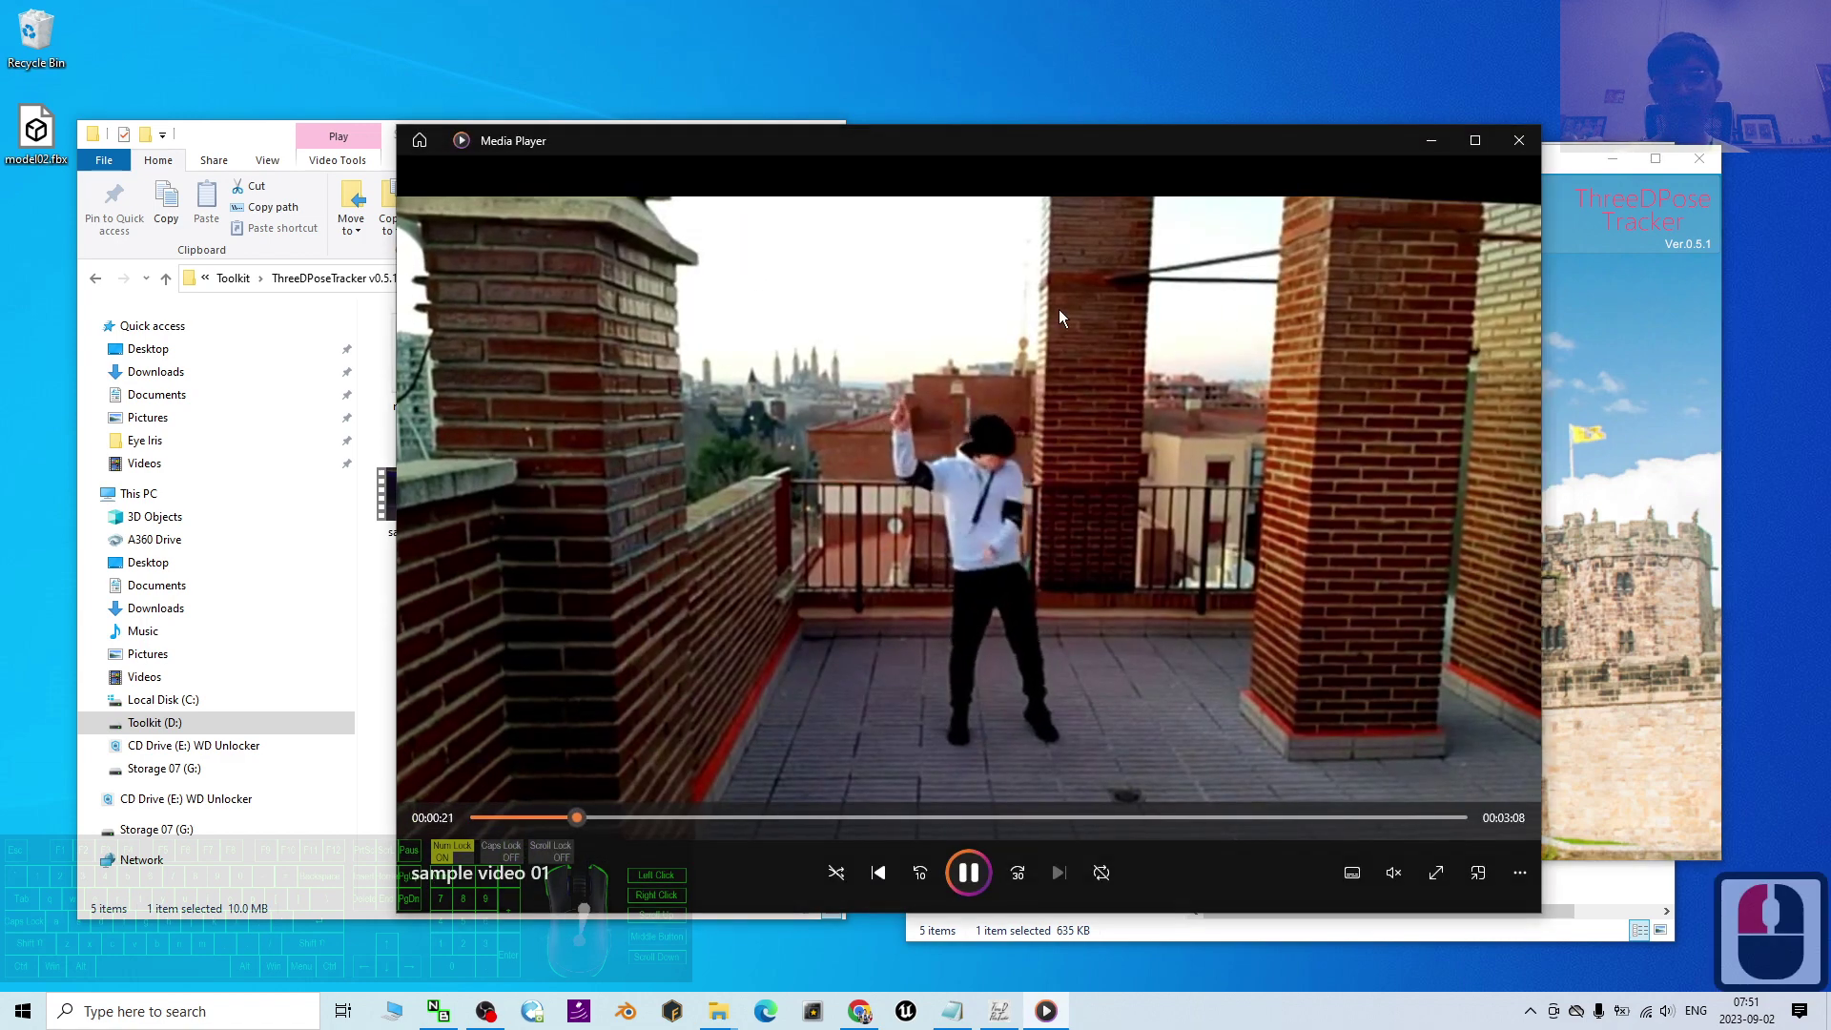
{"action": "left_click", "coordinate": [1520, 143]}
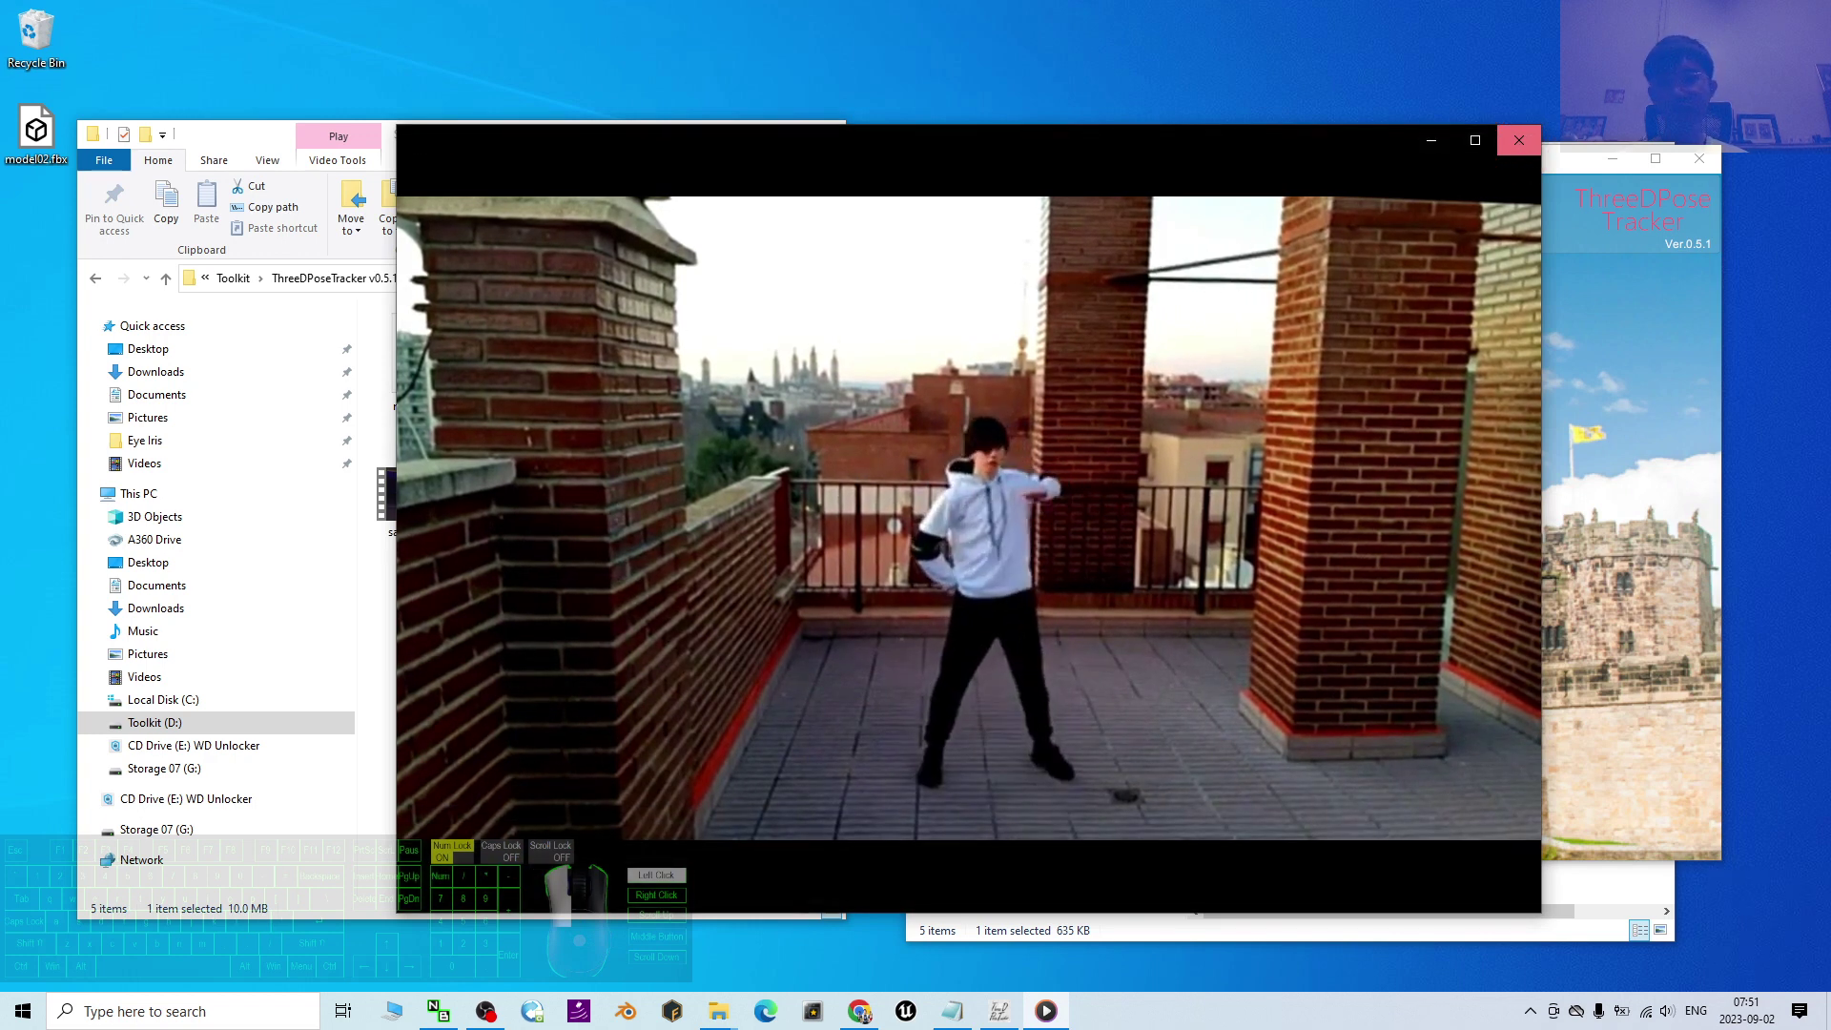
{"action": "mouse_move", "coordinate": [1319, 454]}
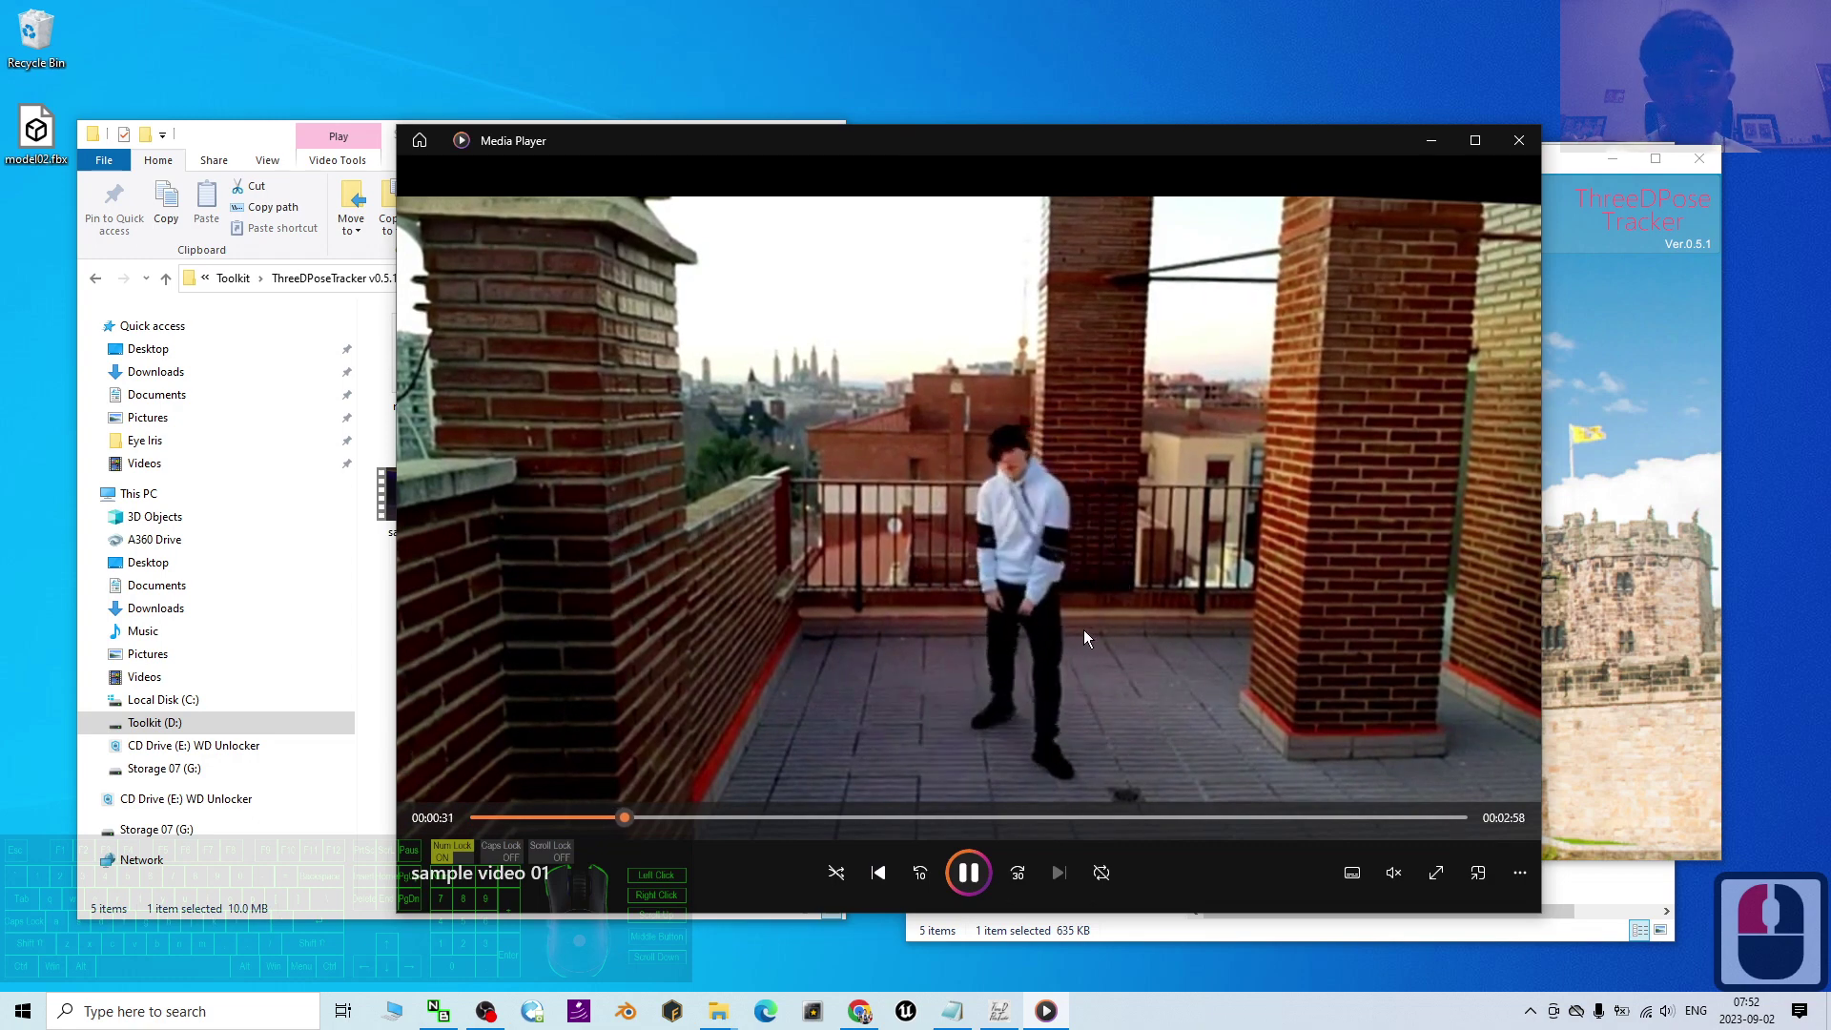
{"action": "left_click", "coordinate": [1520, 141]}
{"action": "left_click", "coordinate": [1289, 200]}
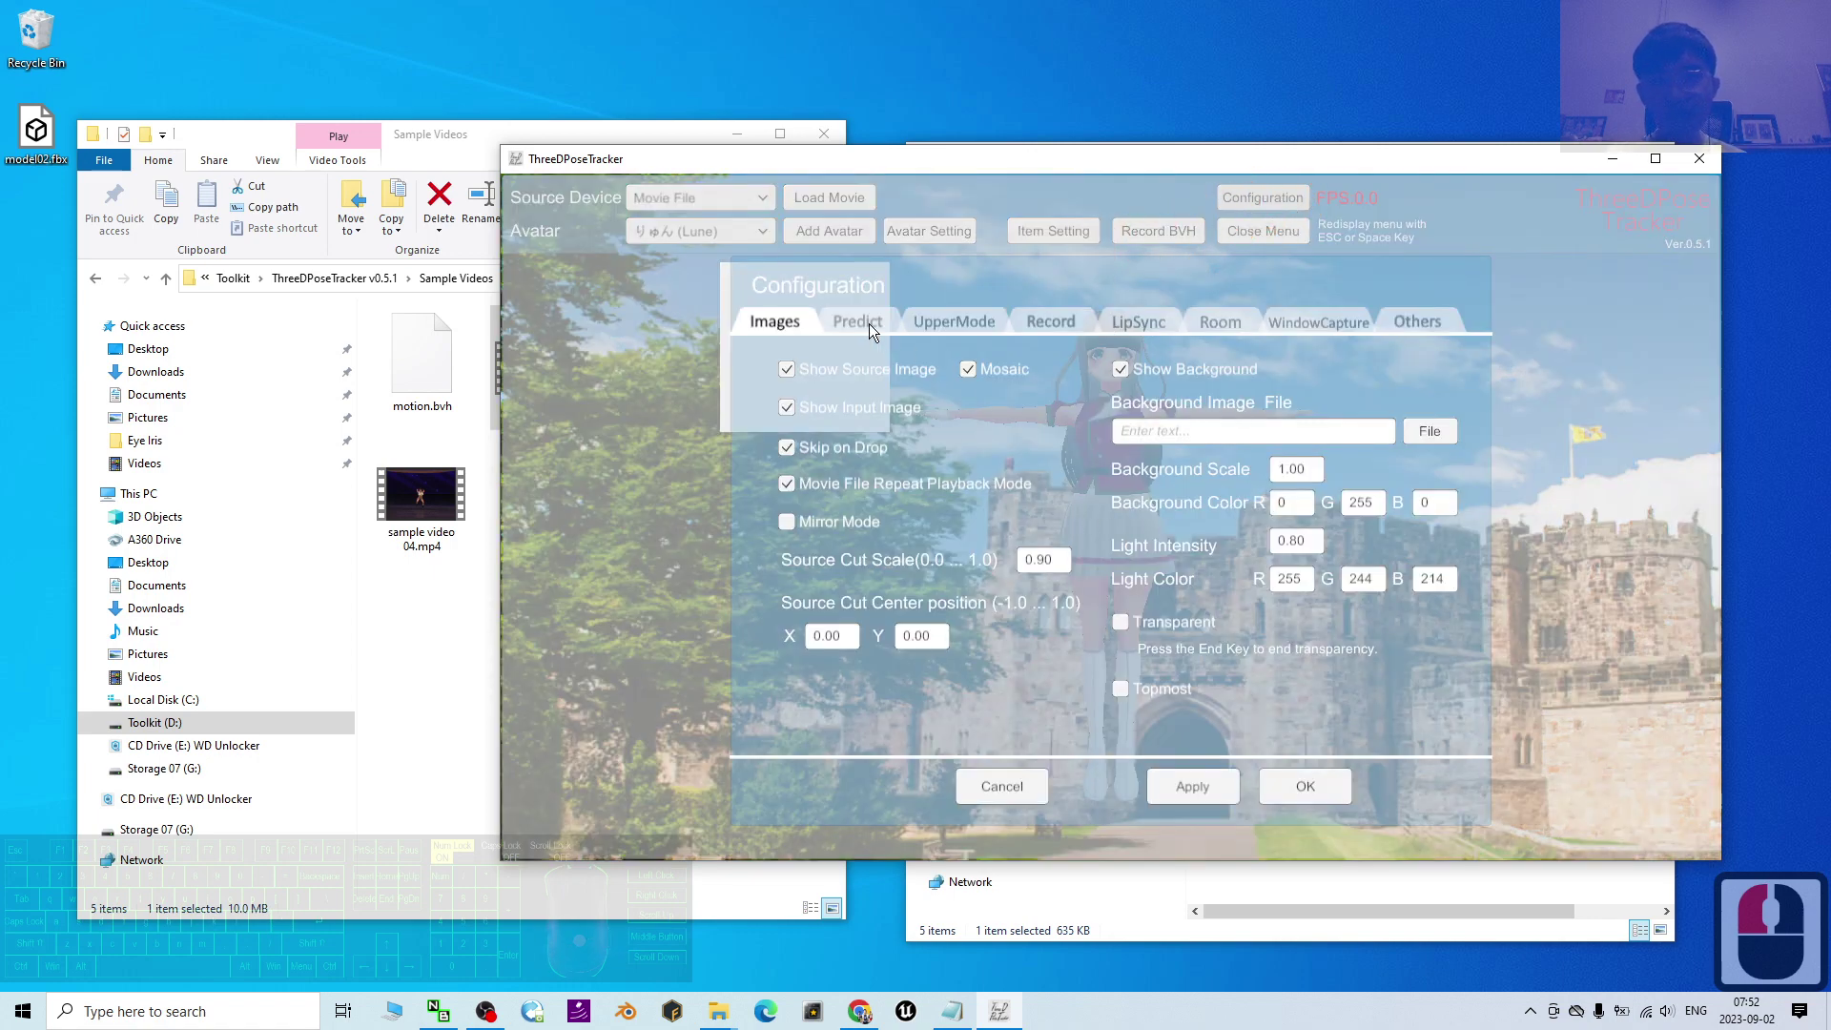
{"action": "left_click", "coordinate": [1120, 318]}
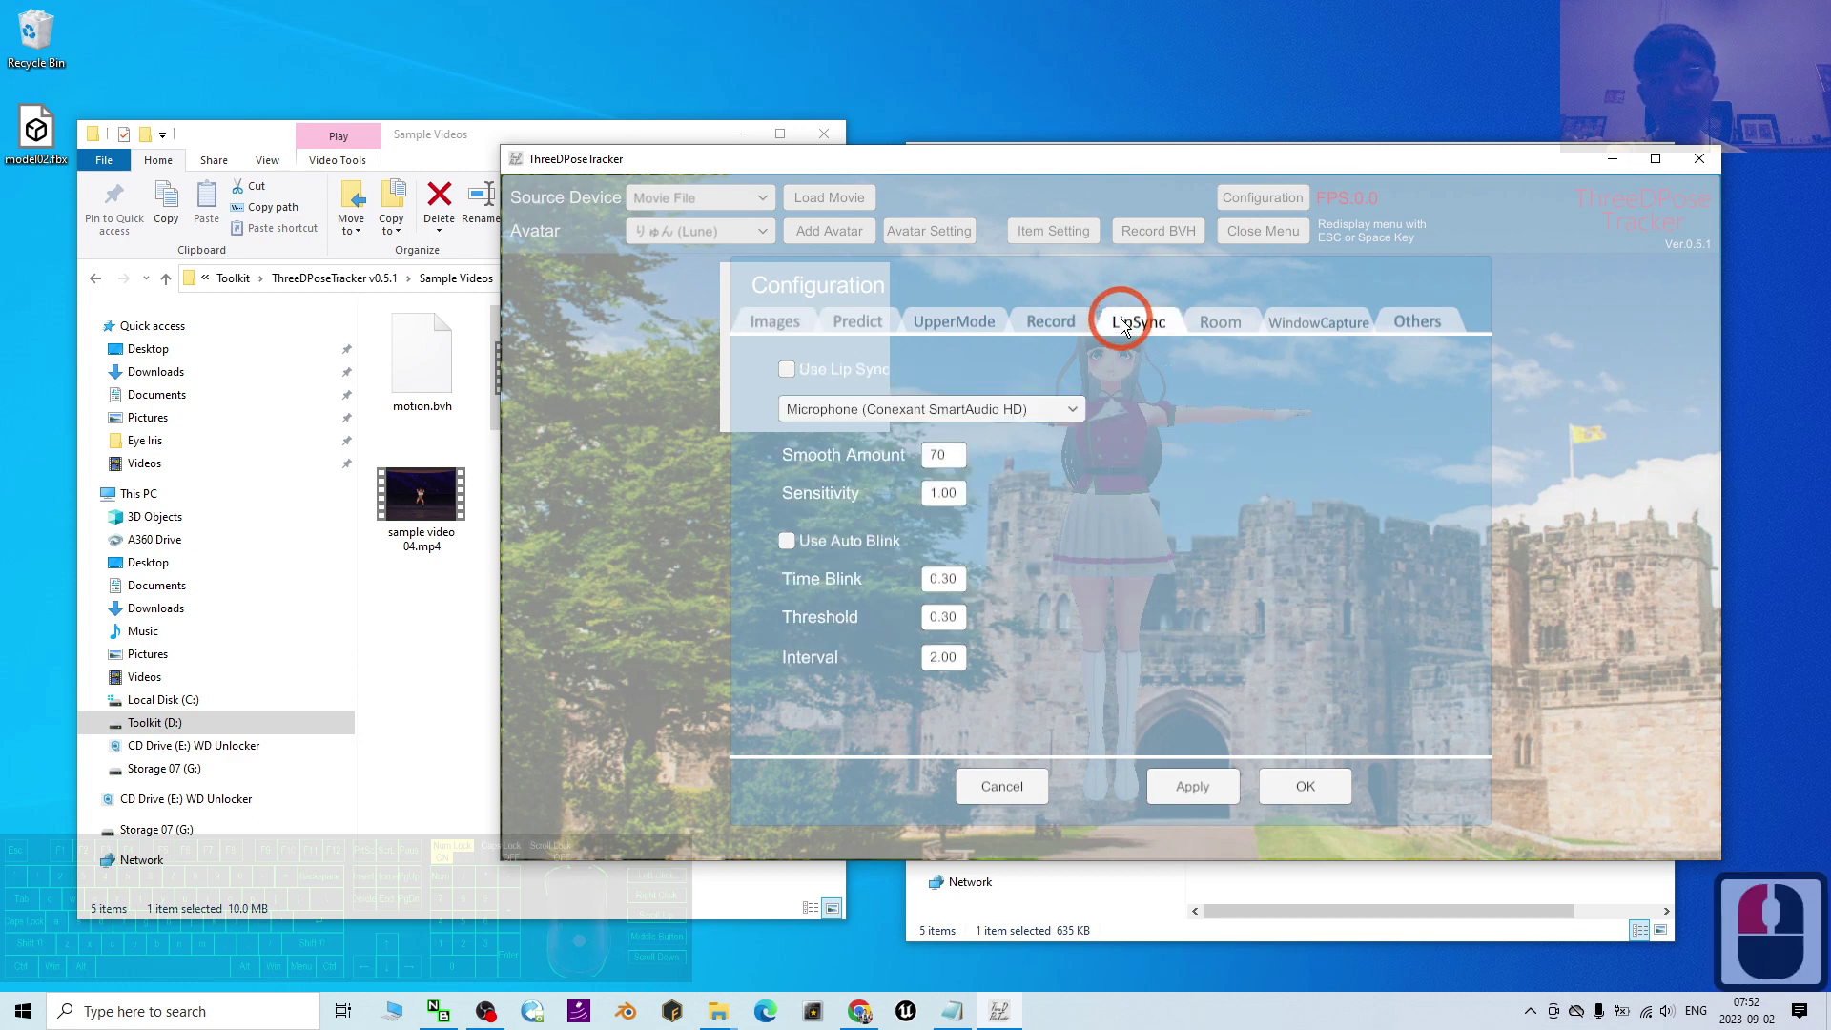
{"action": "left_click", "coordinate": [1072, 319]}
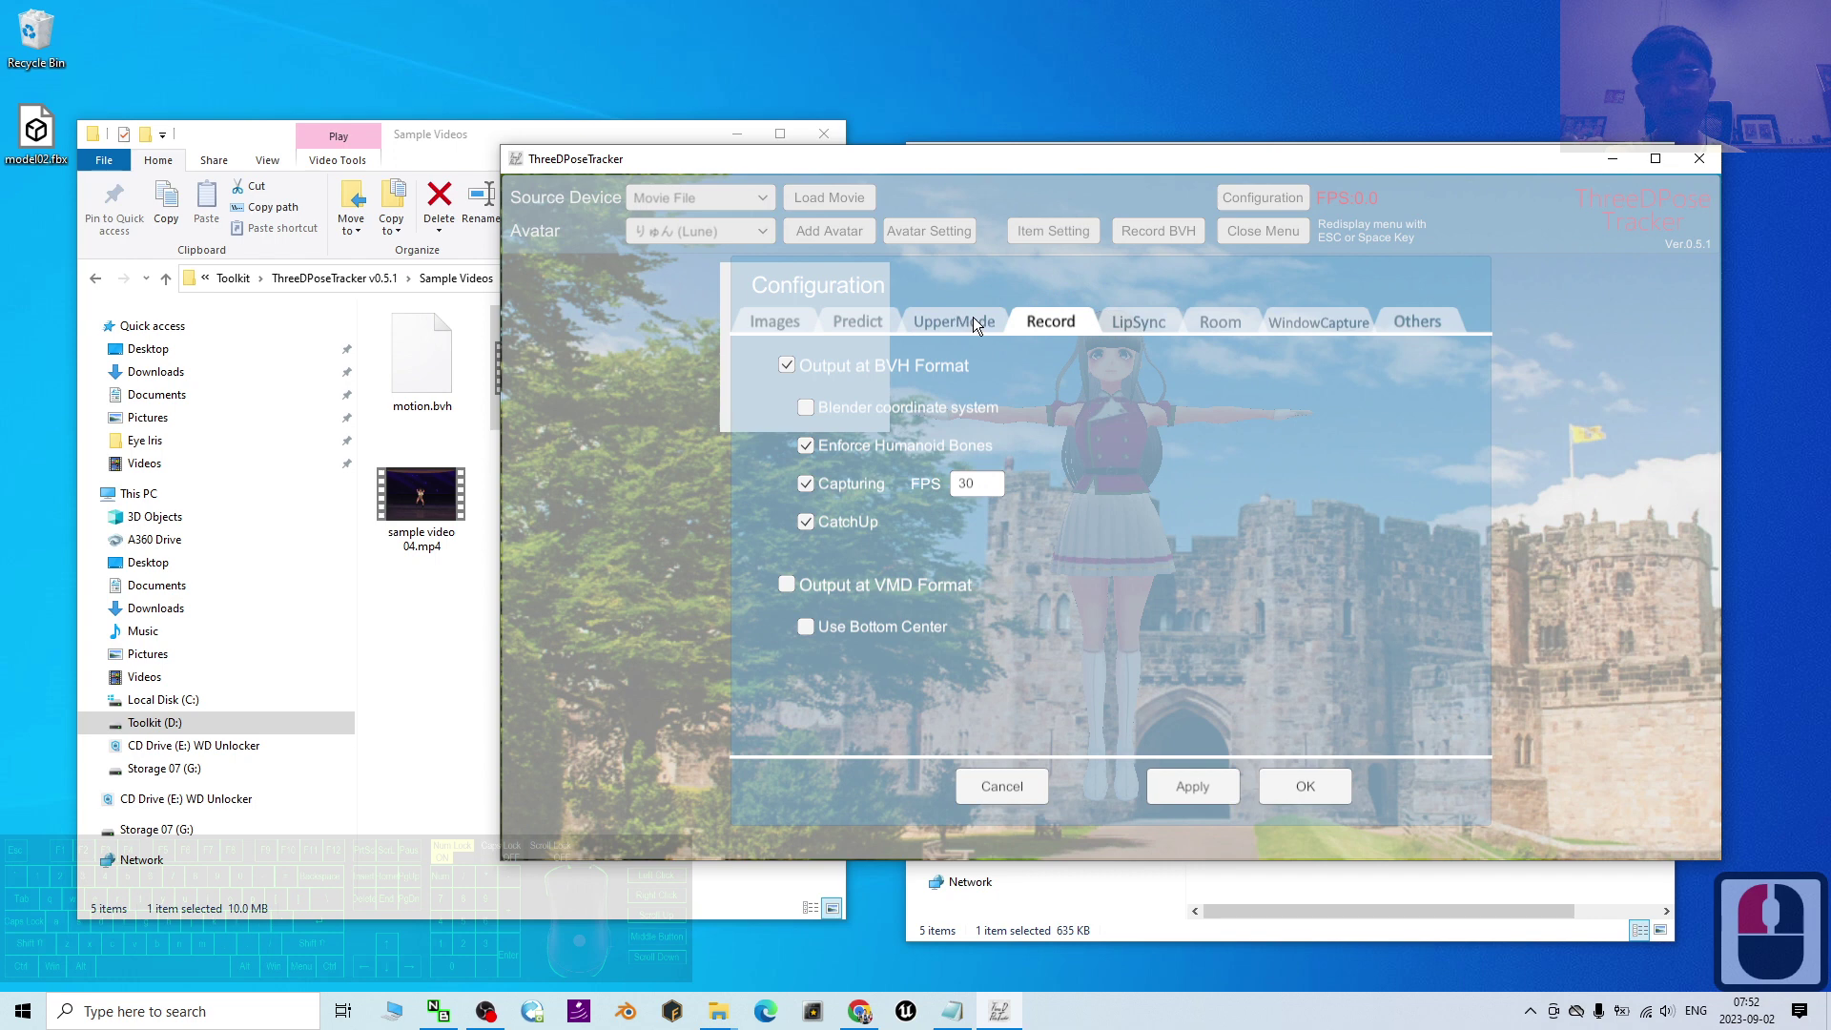
{"action": "left_click", "coordinate": [1417, 321]}
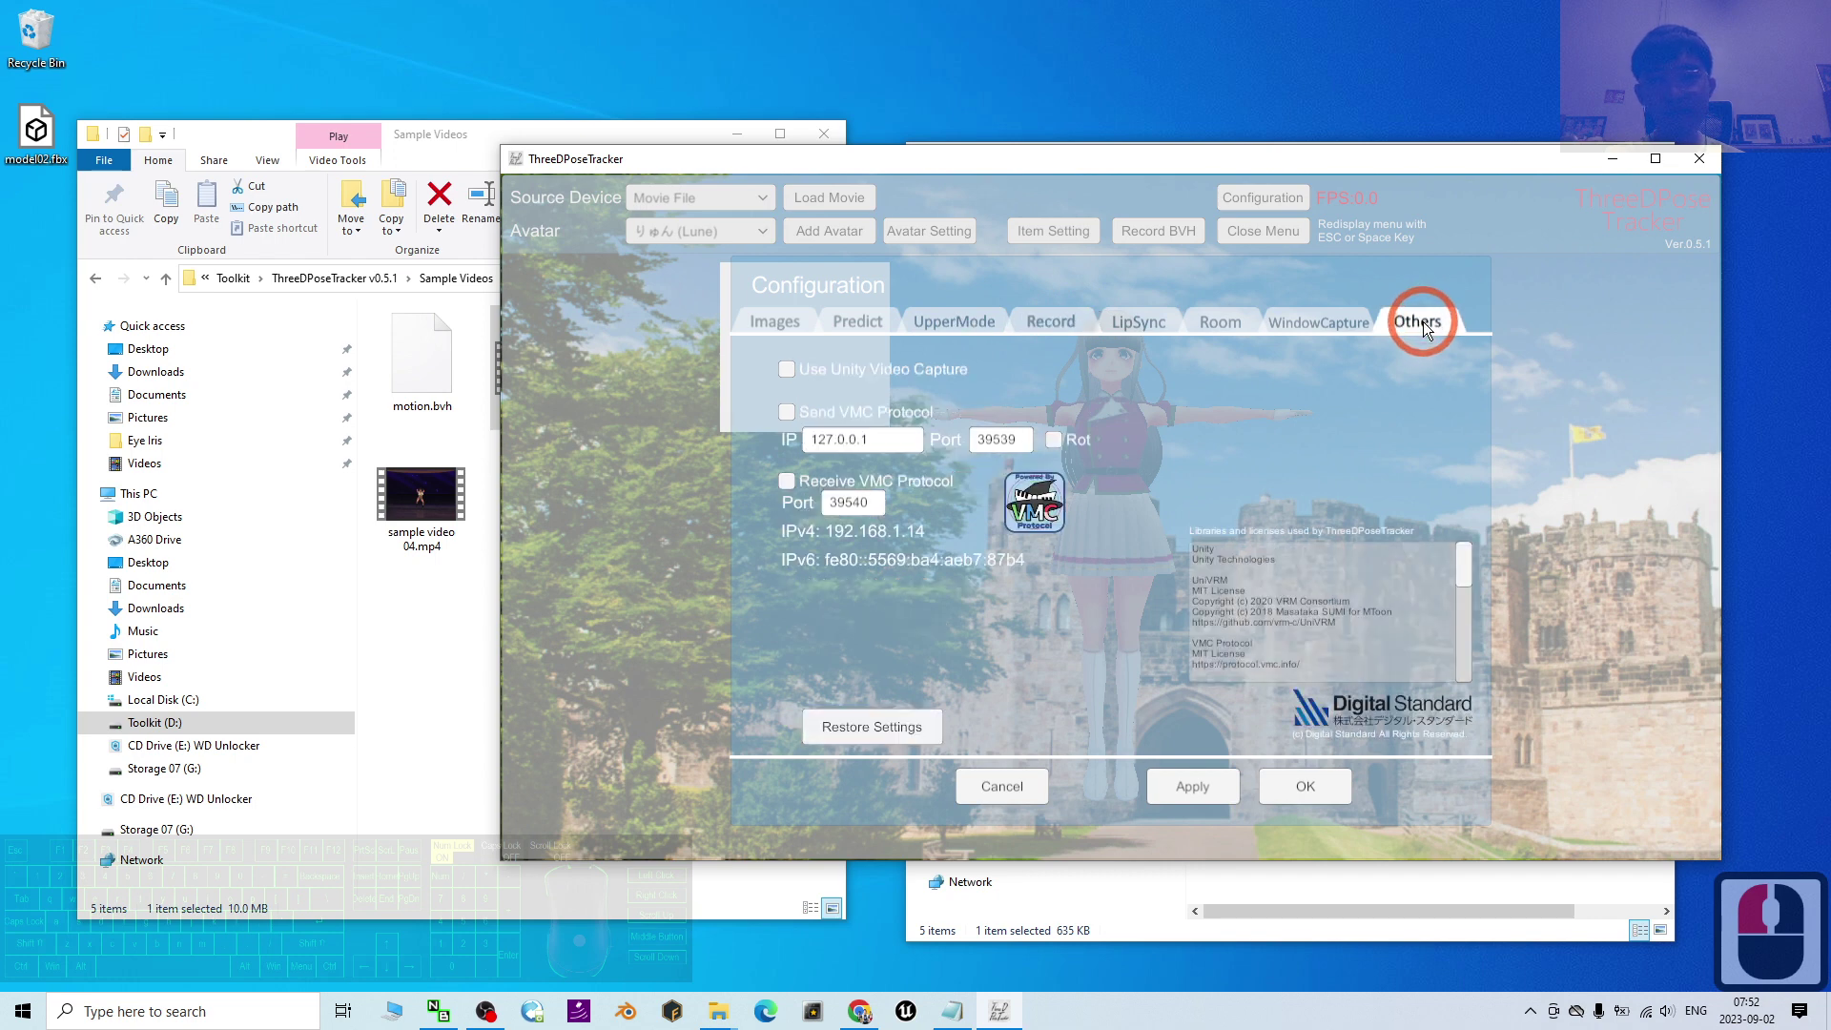
{"action": "left_click", "coordinate": [1072, 318]}
{"action": "left_click", "coordinate": [942, 321]}
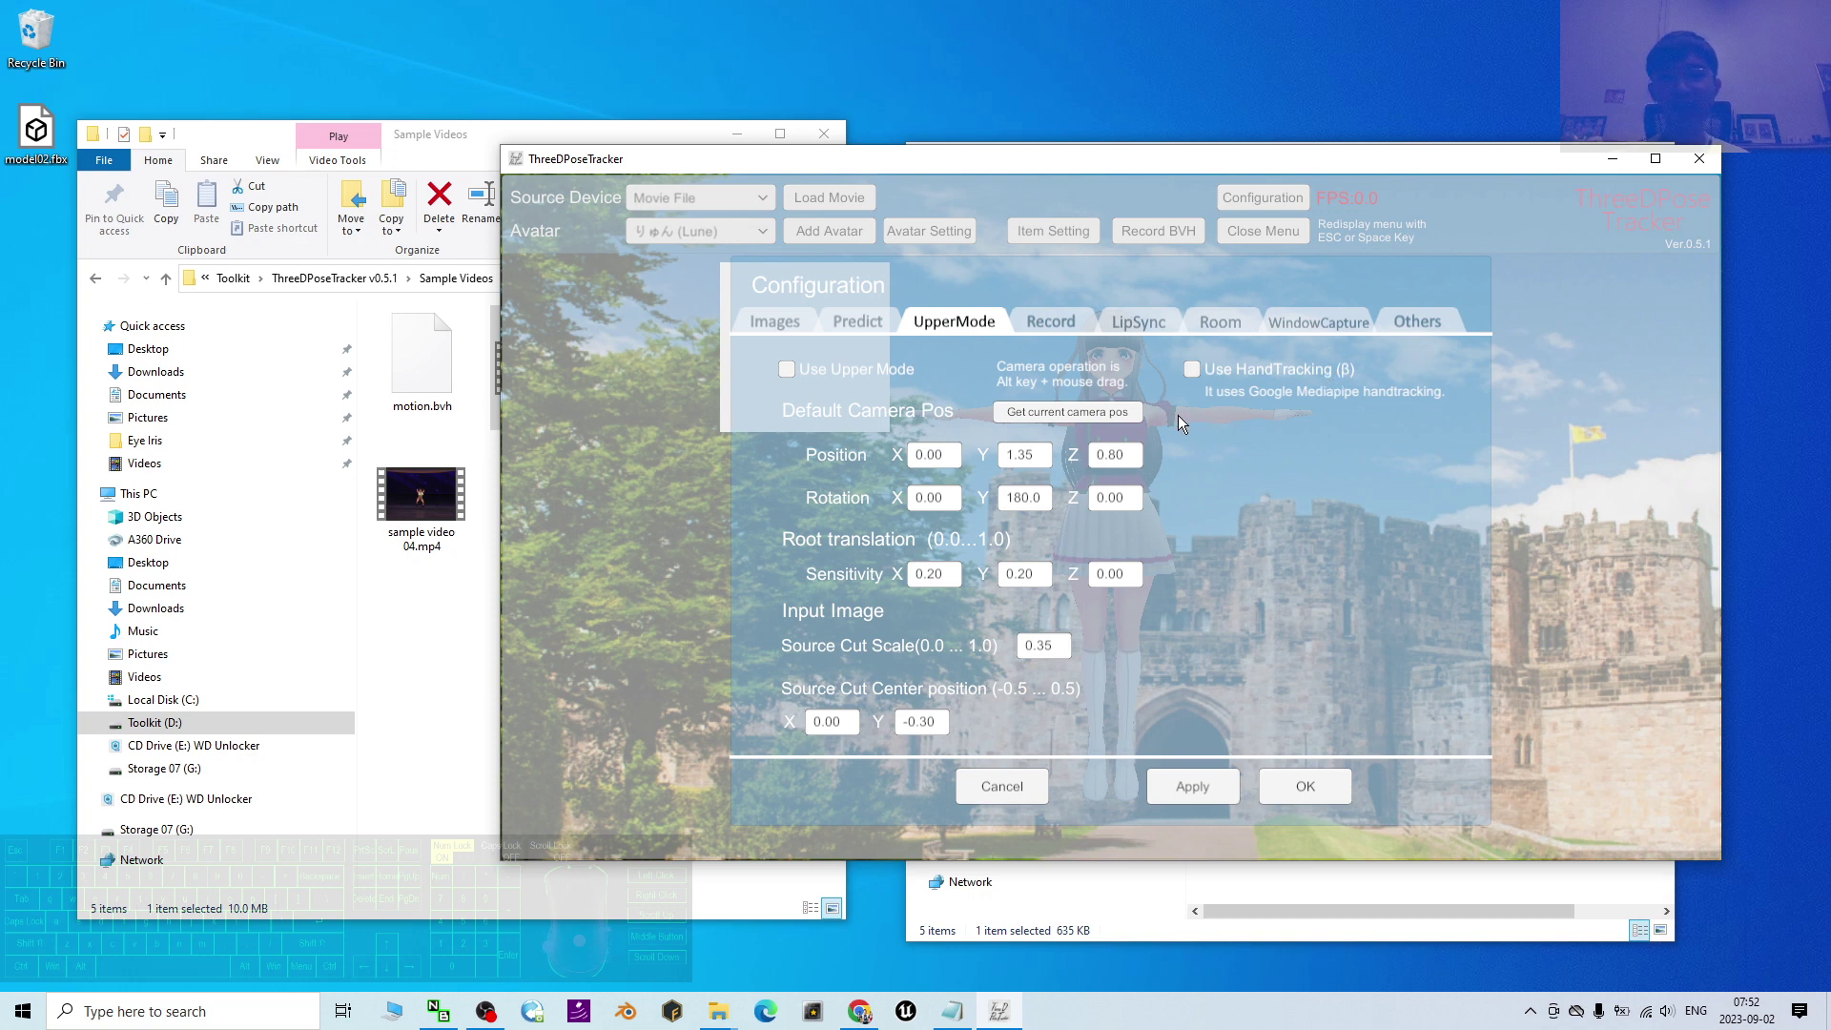
{"action": "left_click", "coordinate": [856, 321]}
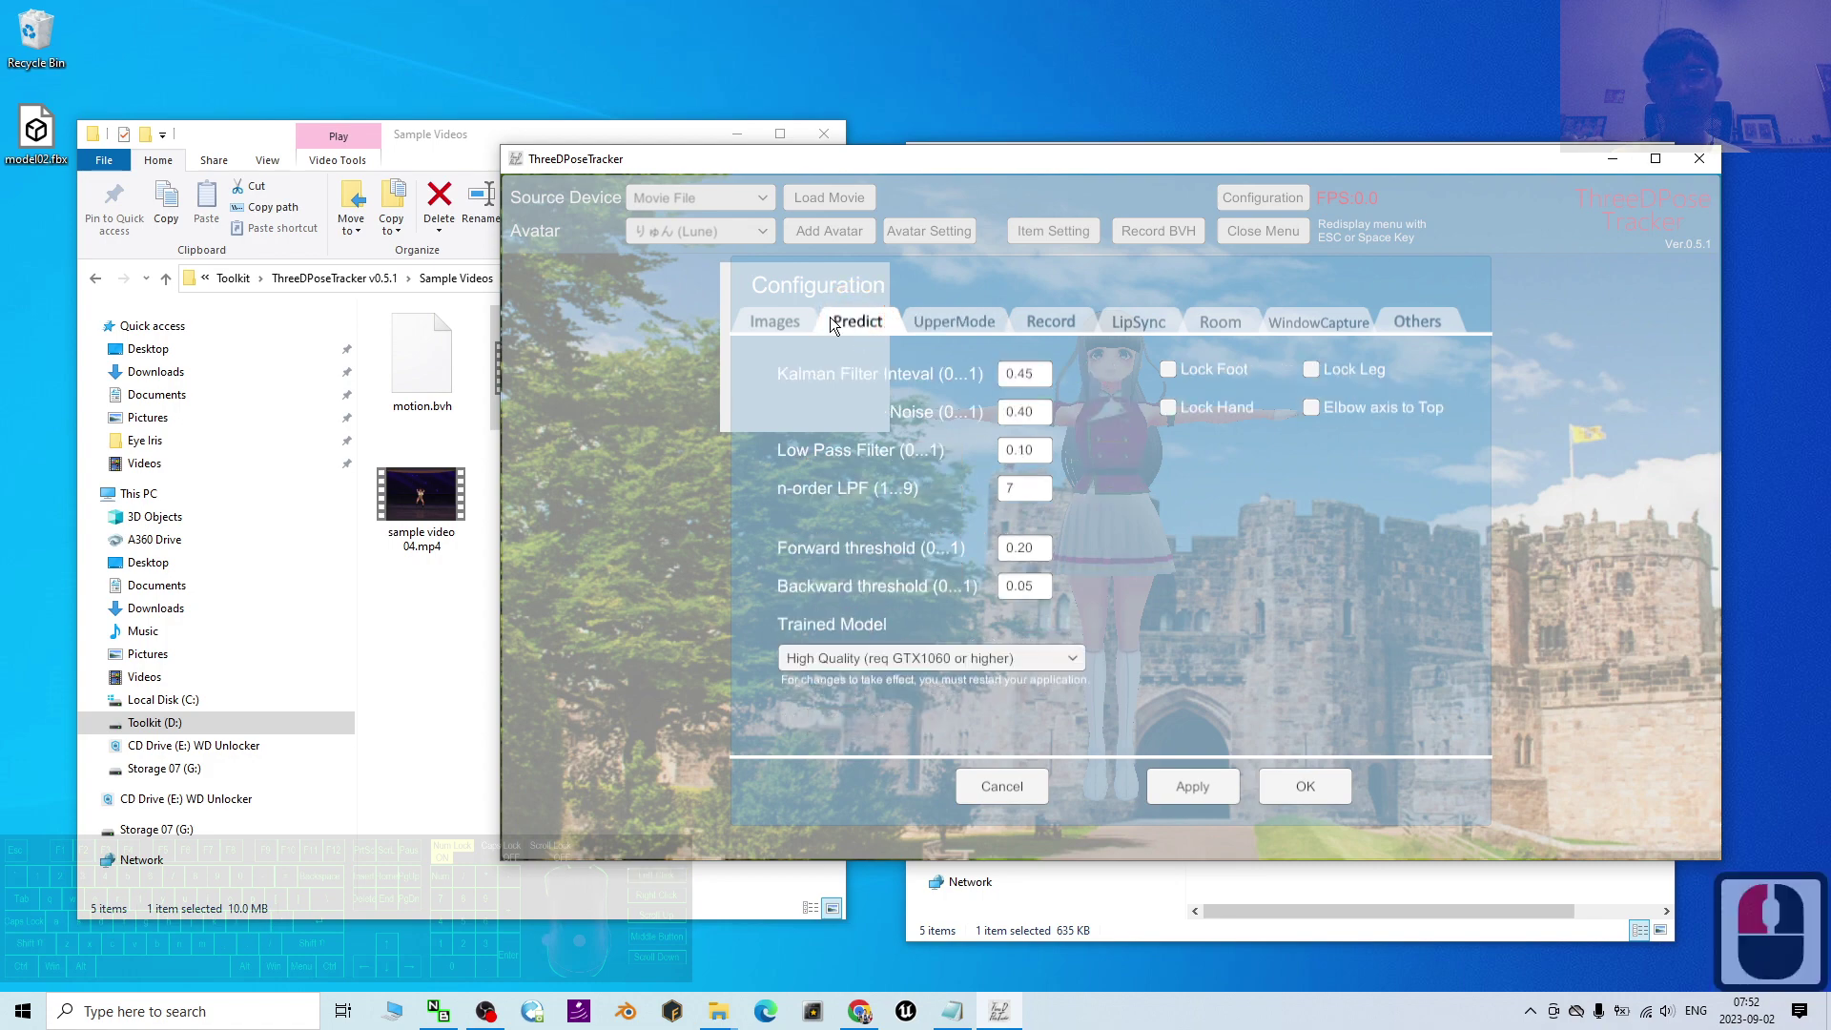
{"action": "left_click", "coordinate": [769, 309]}
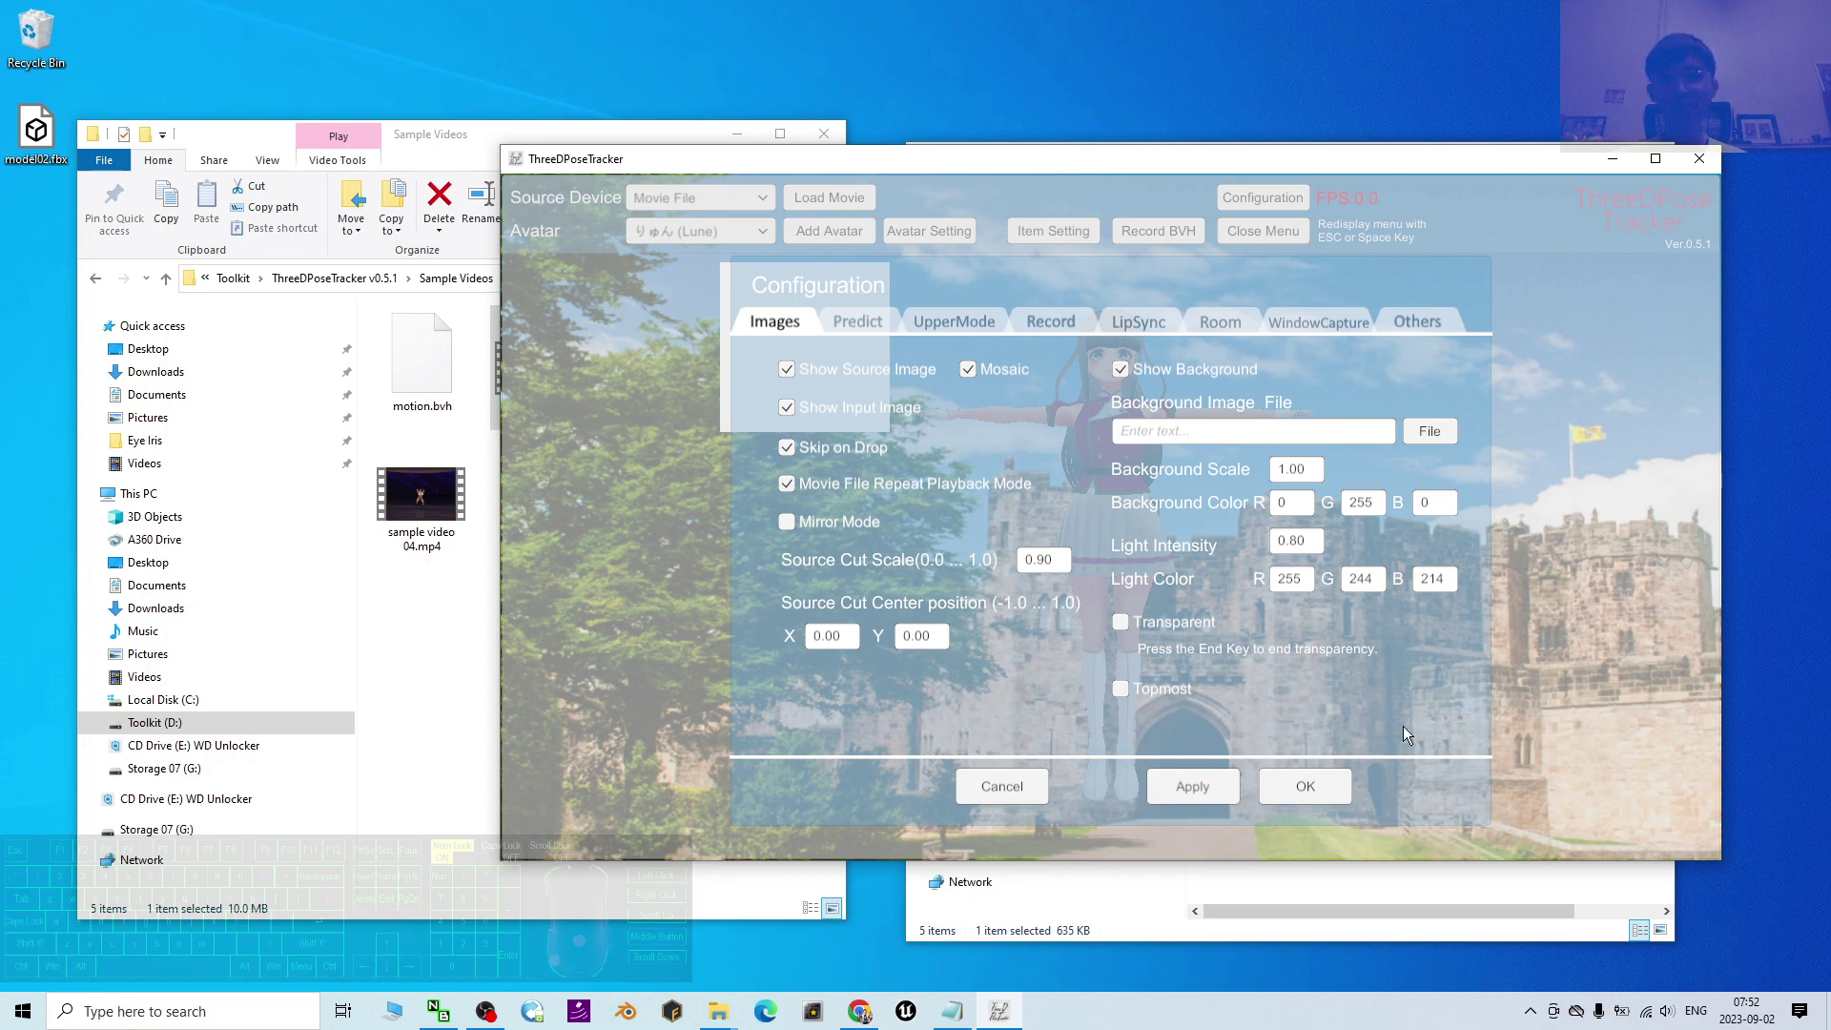
{"action": "left_click", "coordinate": [1028, 790]}
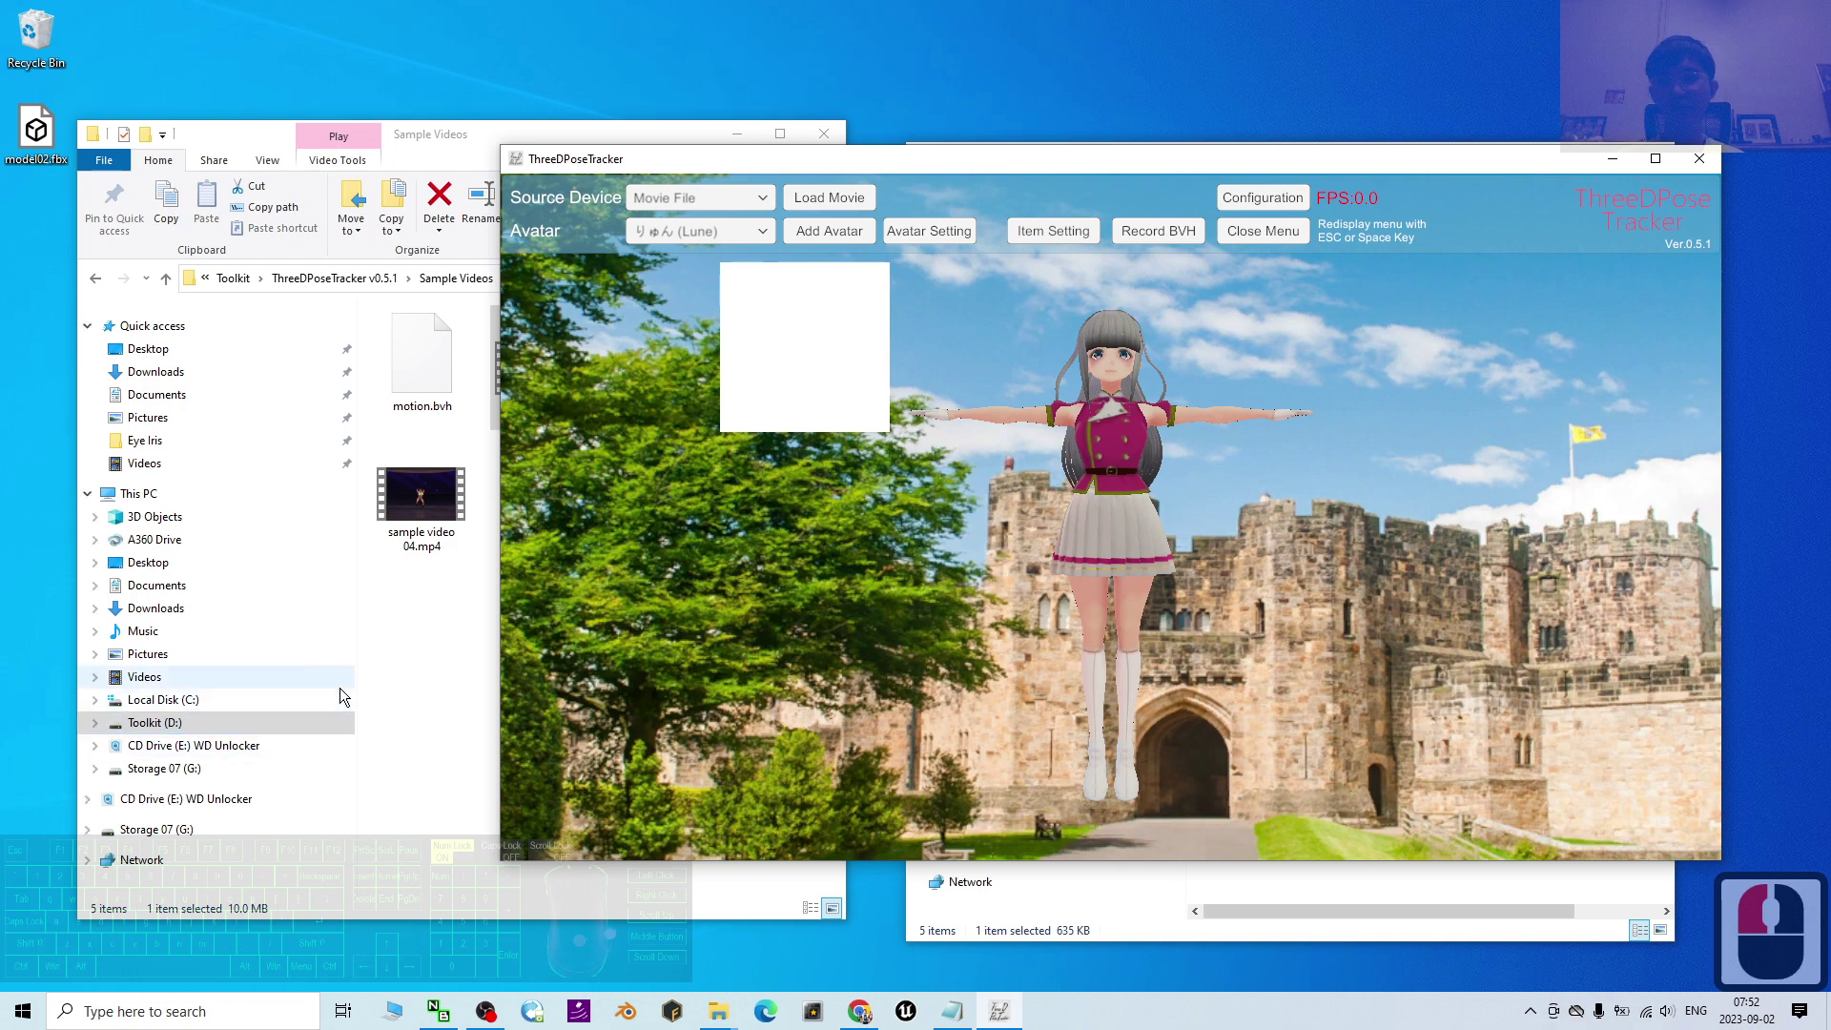
- Select sample video 02.mp4 in the Sample Videos folder window
{"action": "left_click", "coordinate": [439, 596]}
{"action": "left_click", "coordinate": [683, 563]}
{"action": "double_click", "coordinate": [660, 362]}
{"action": "left_click", "coordinate": [675, 551]}
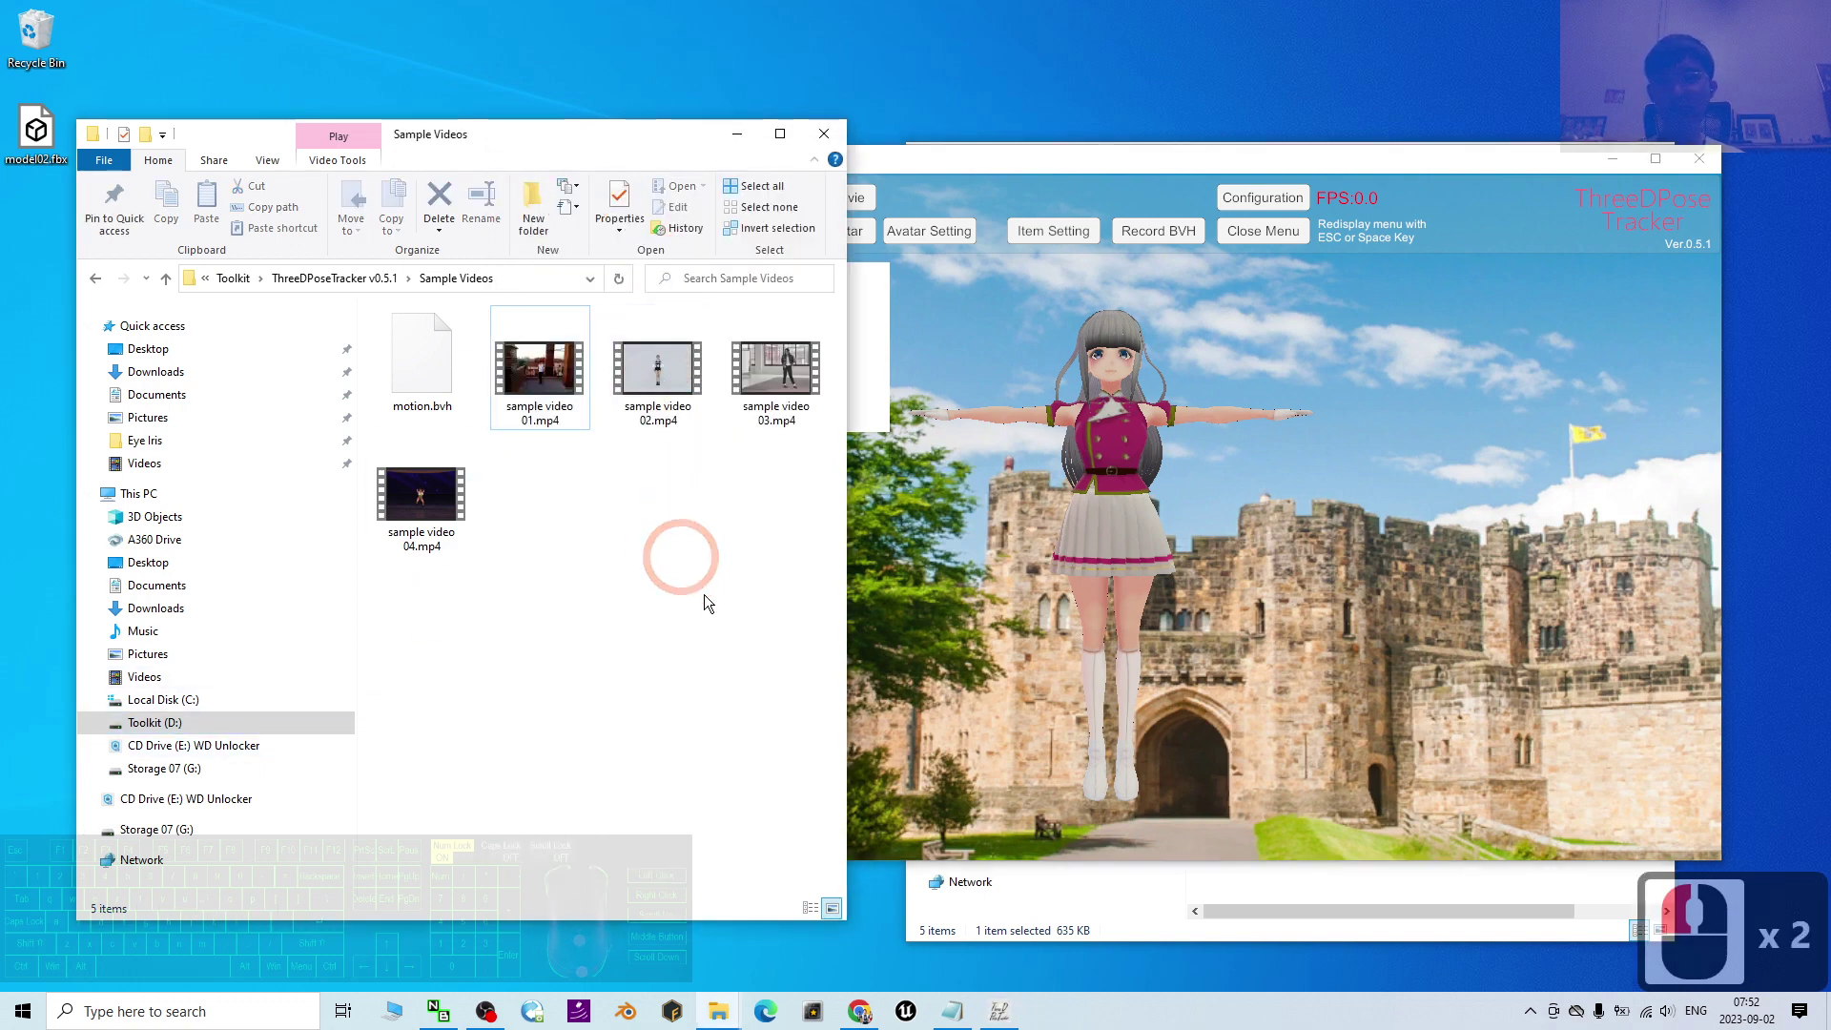
{"action": "left_click", "coordinate": [740, 448]}
{"action": "double_click", "coordinate": [656, 368]}
{"action": "left_click", "coordinate": [982, 164]}
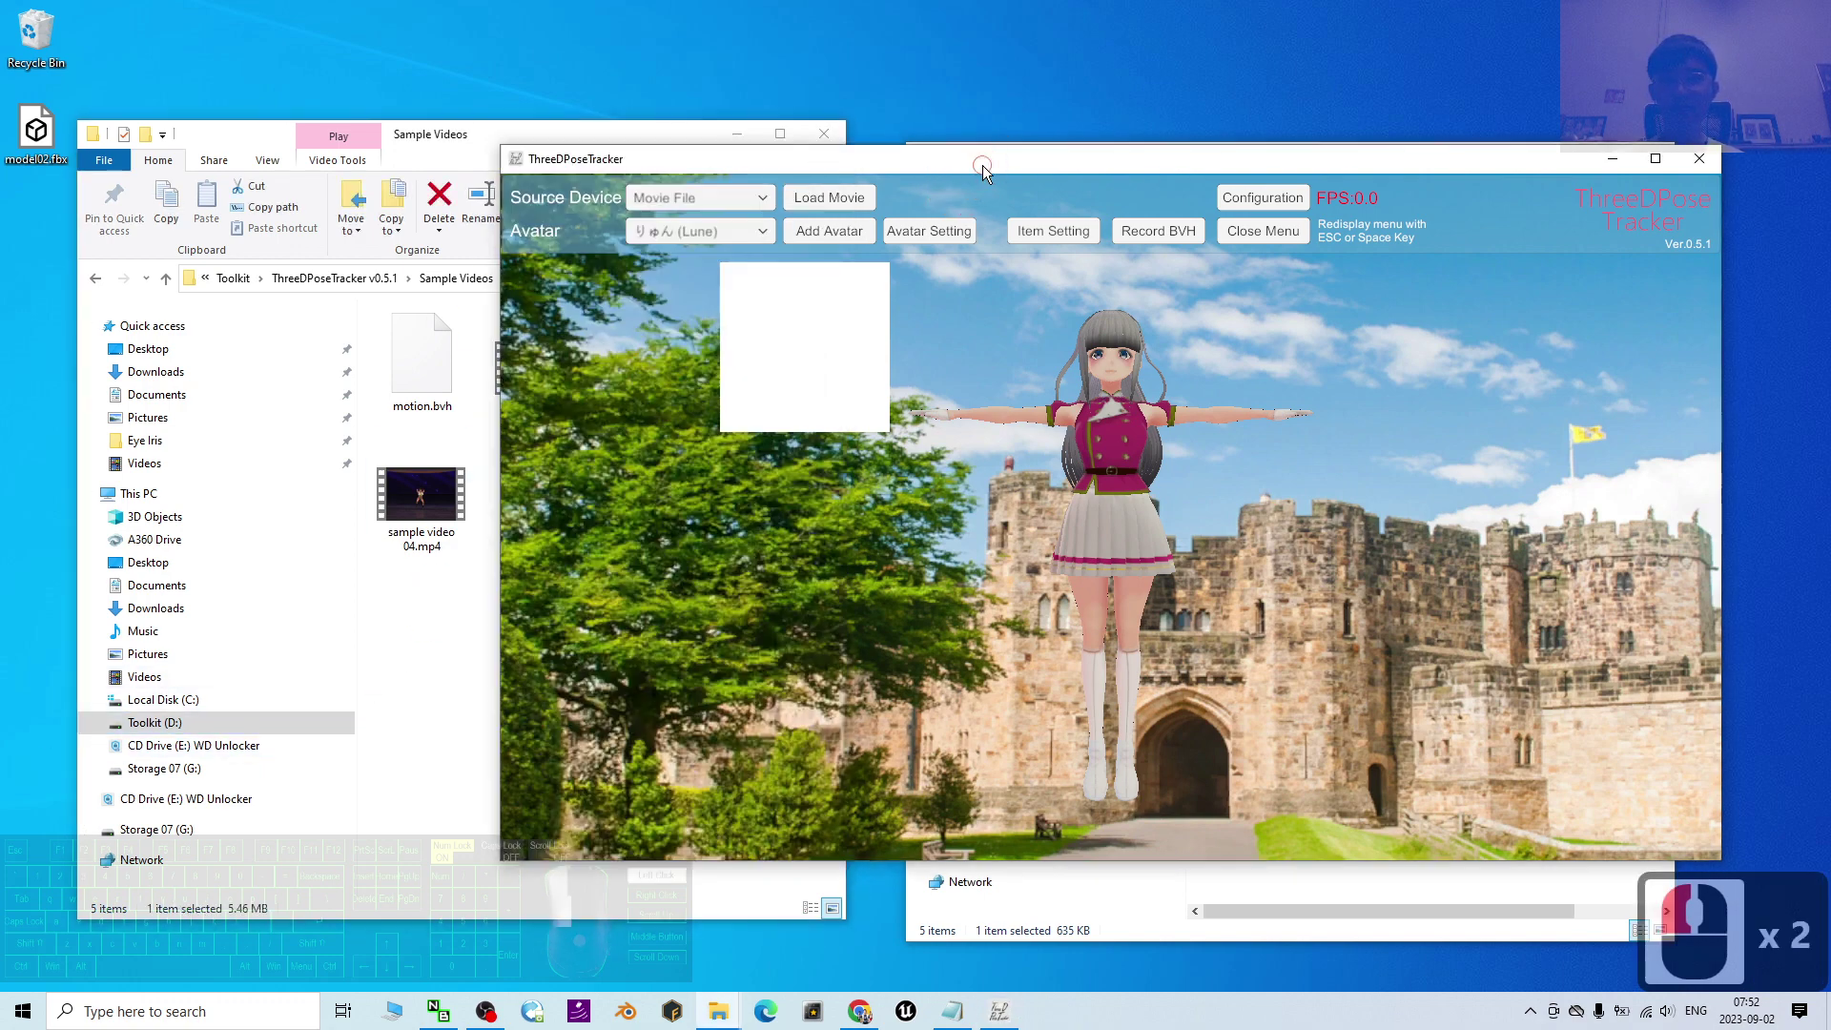
- Load sample video 02.mp4 as the tracker's movie through the file picker
{"action": "left_click", "coordinate": [844, 198]}
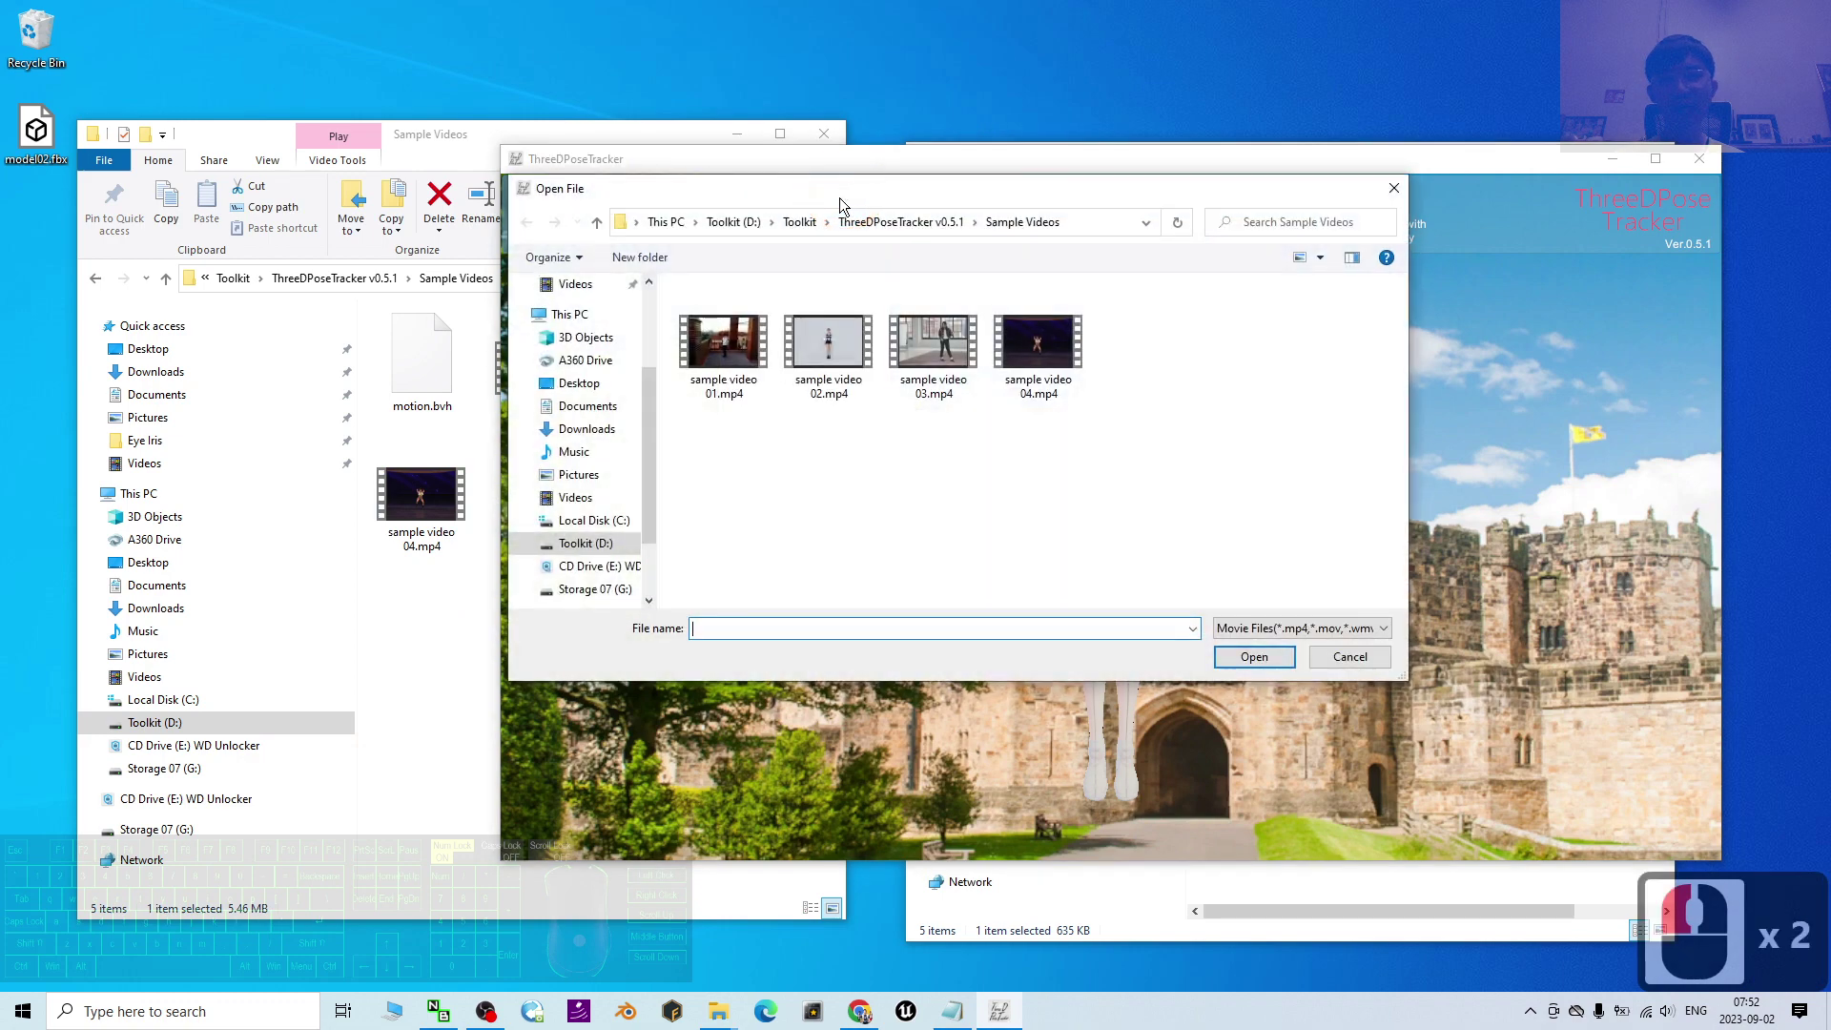
{"action": "left_click", "coordinate": [410, 133]}
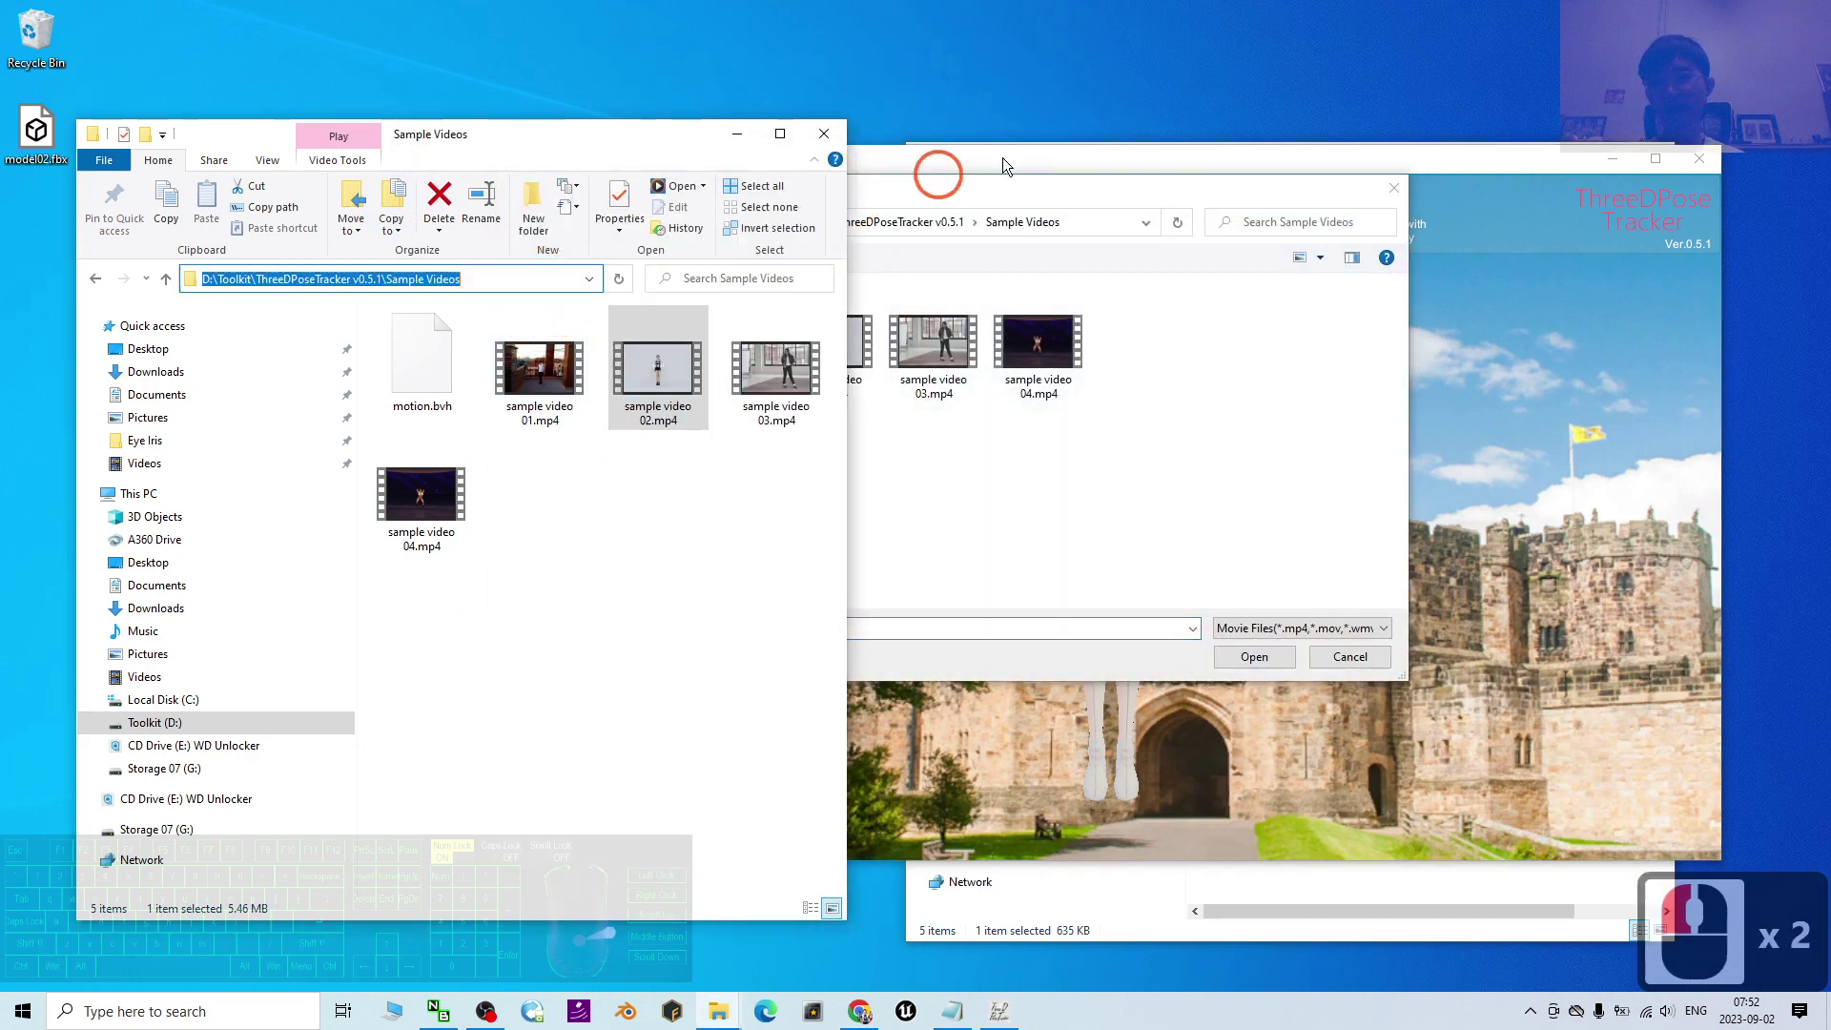
{"action": "left_click", "coordinate": [473, 278]}
{"action": "left_click", "coordinate": [1027, 176]}
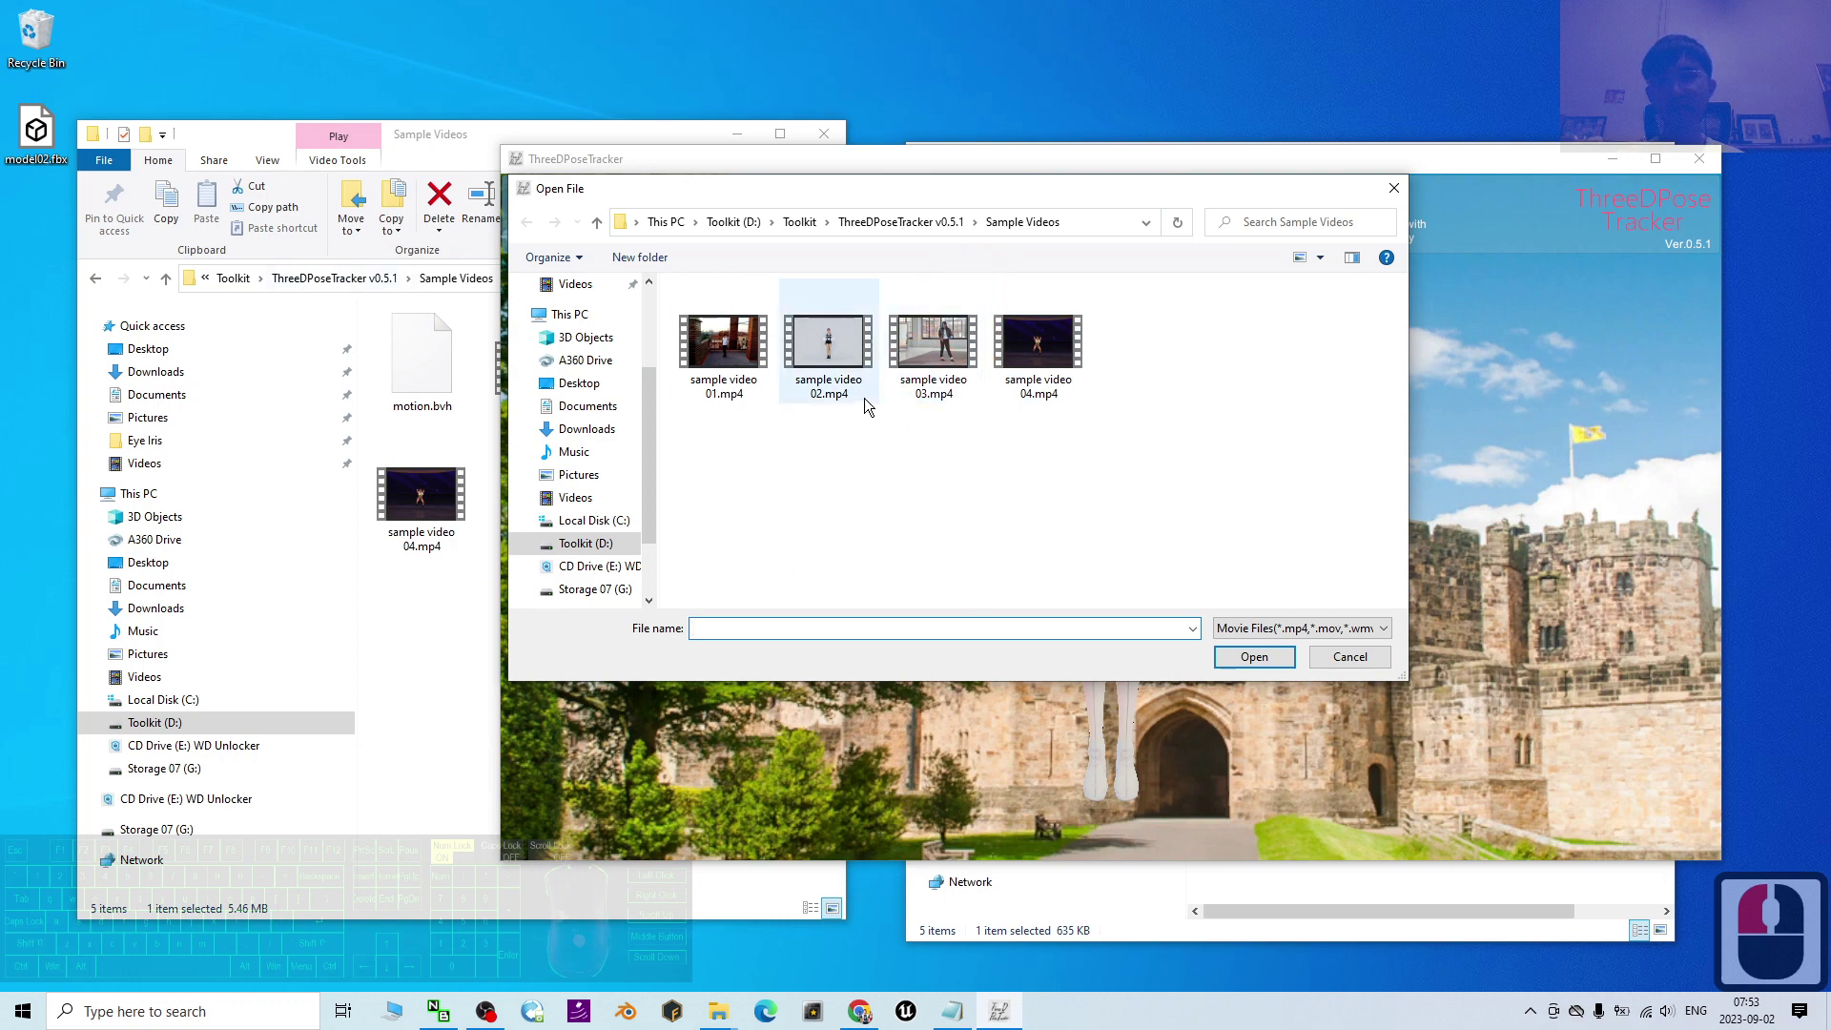
{"action": "left_click", "coordinate": [843, 348]}
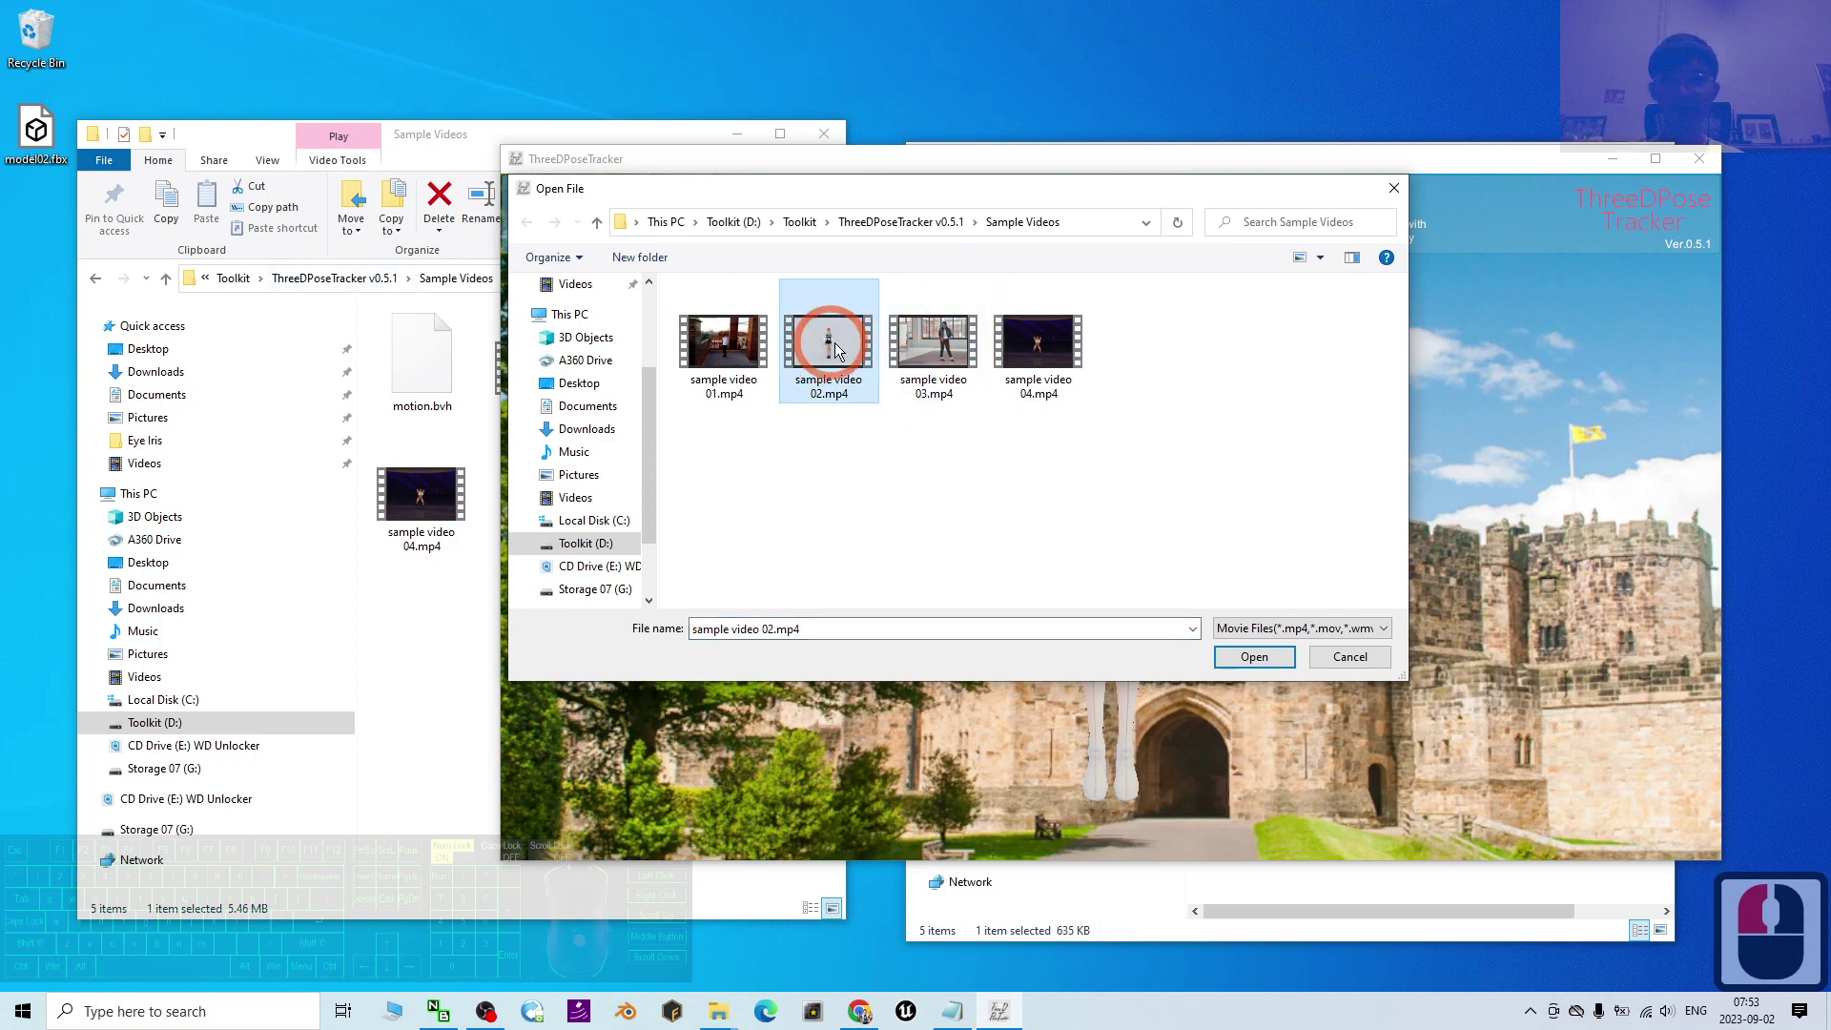
{"action": "double_click", "coordinate": [843, 346]}
{"action": "left_click", "coordinate": [659, 125]}
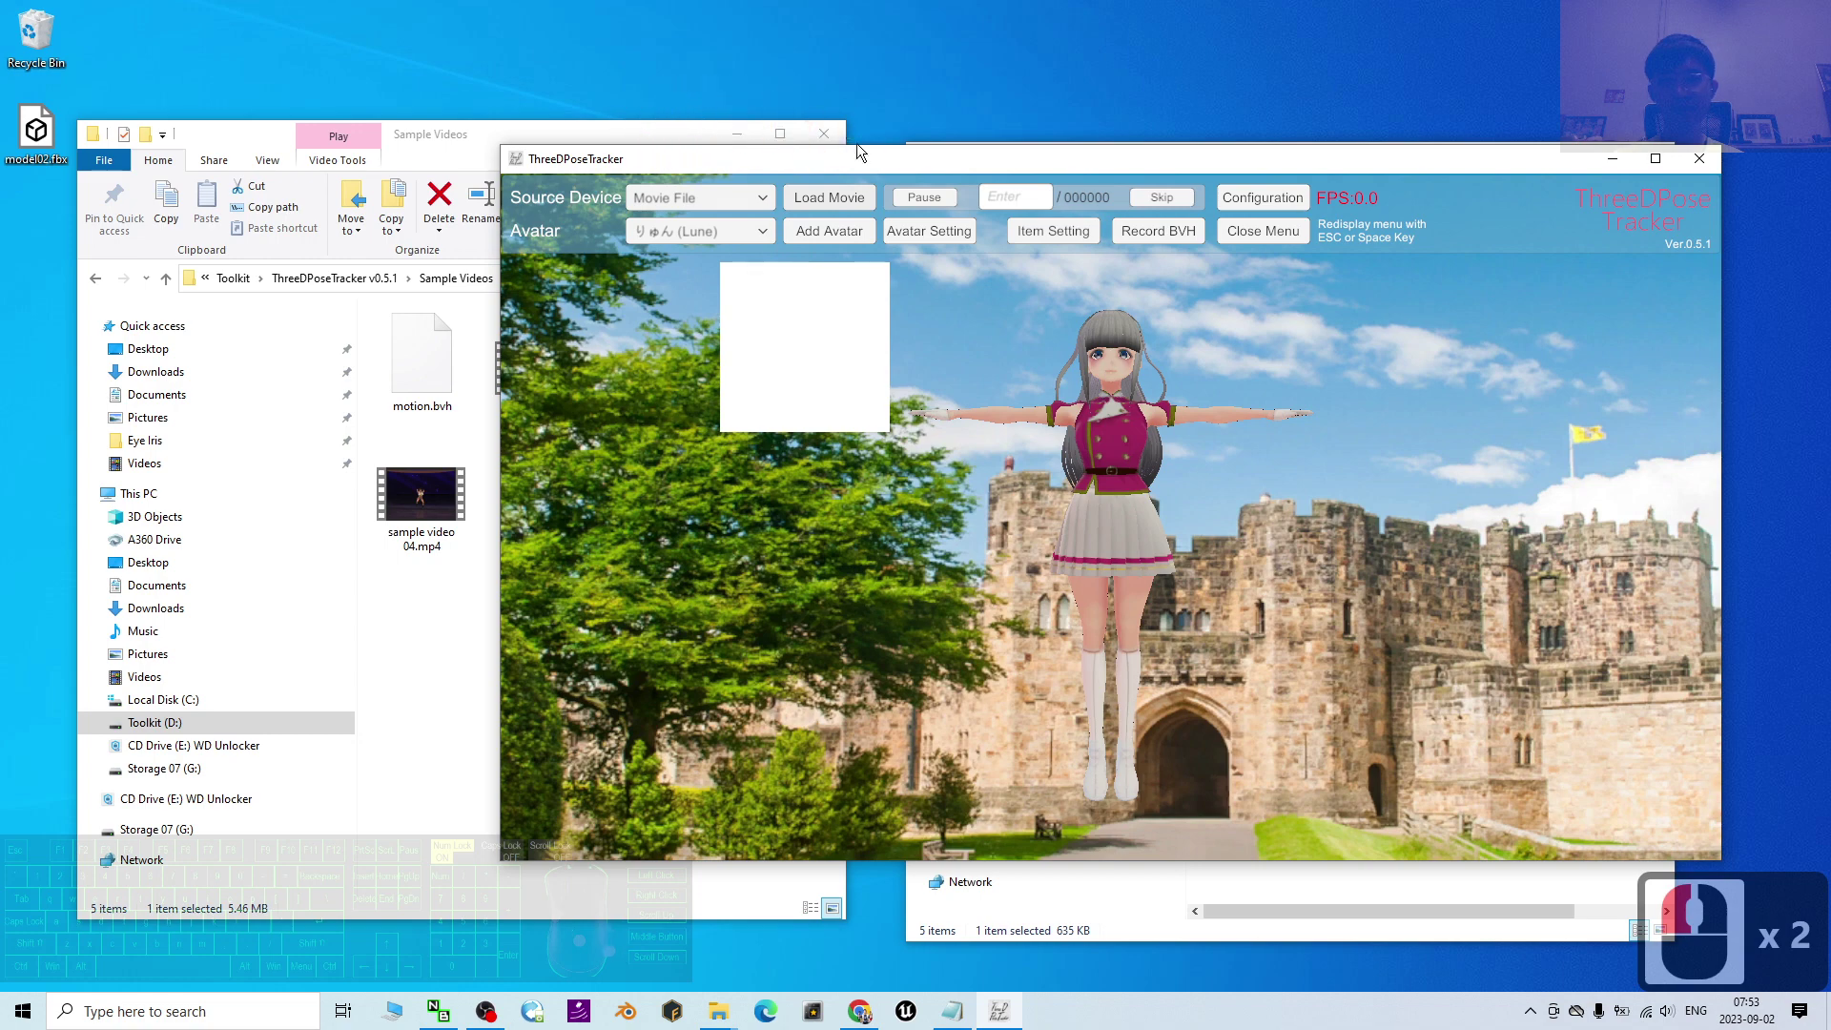
- Close the Sample Videos window, start Record BVH, and maximize the tracker window
{"action": "left_click", "coordinate": [827, 133]}
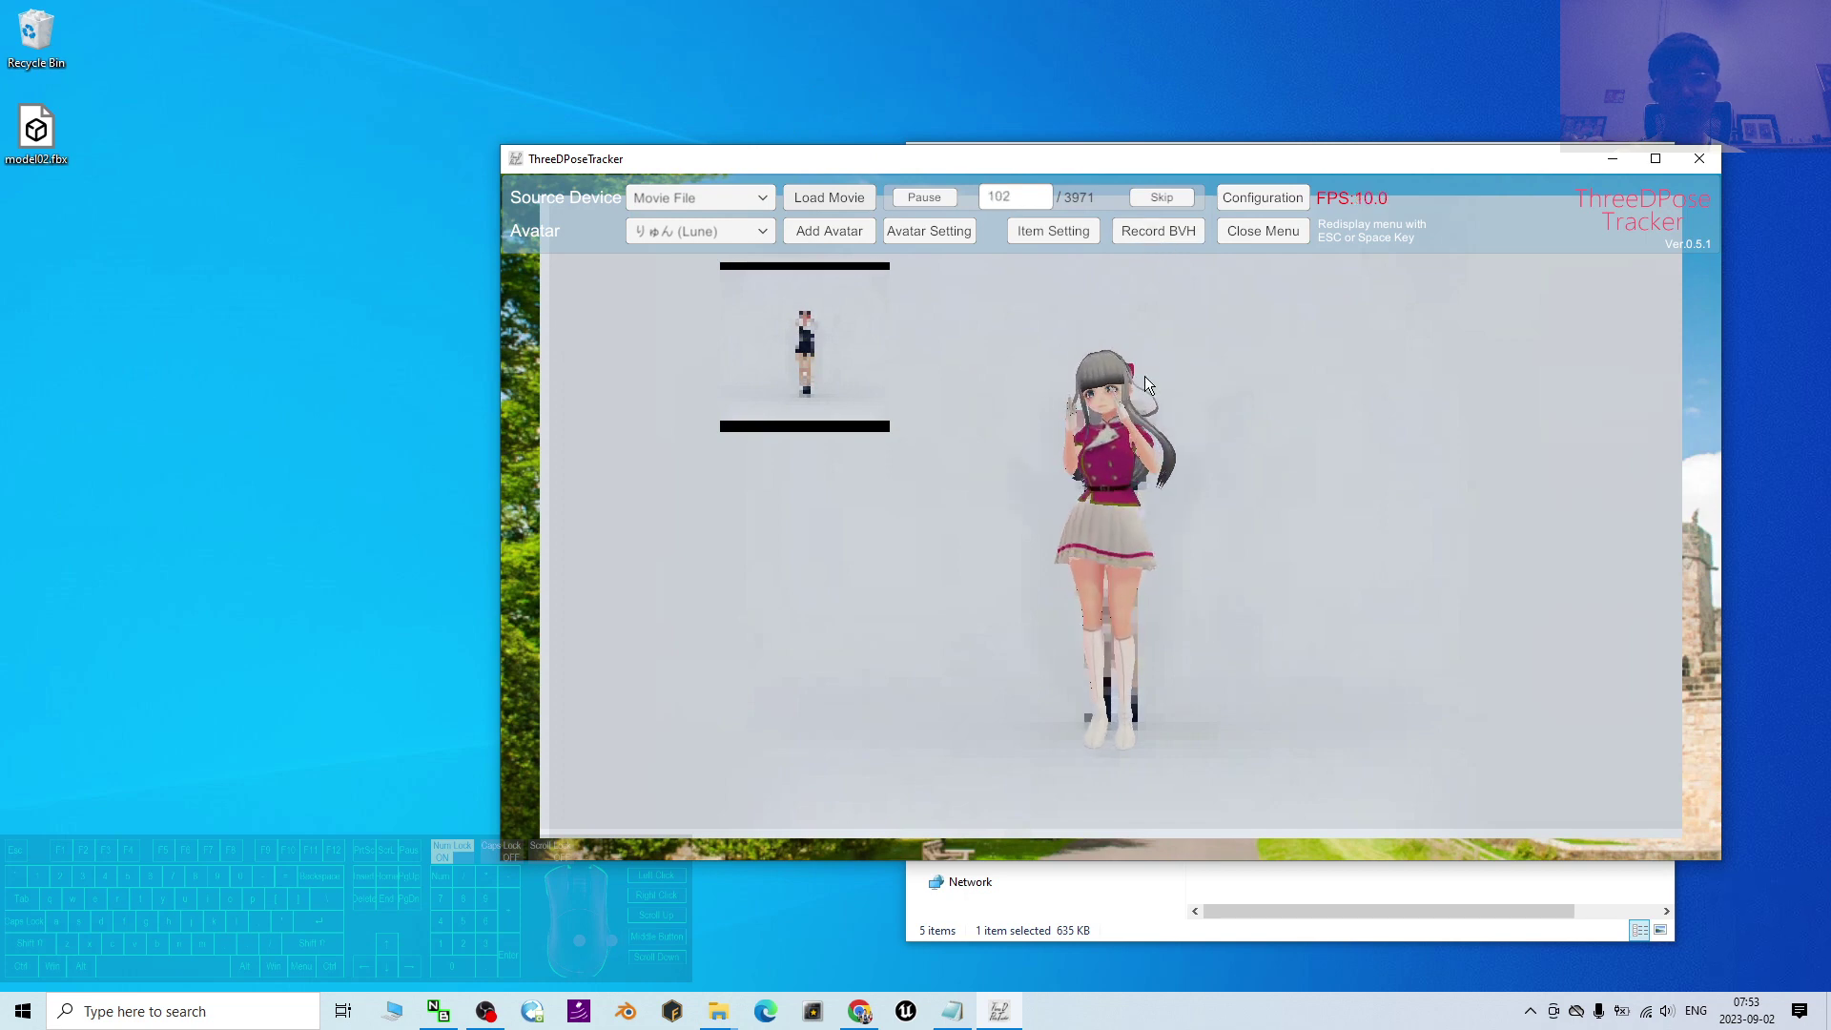
{"action": "left_click", "coordinate": [1169, 231]}
{"action": "left_click", "coordinate": [1657, 161]}
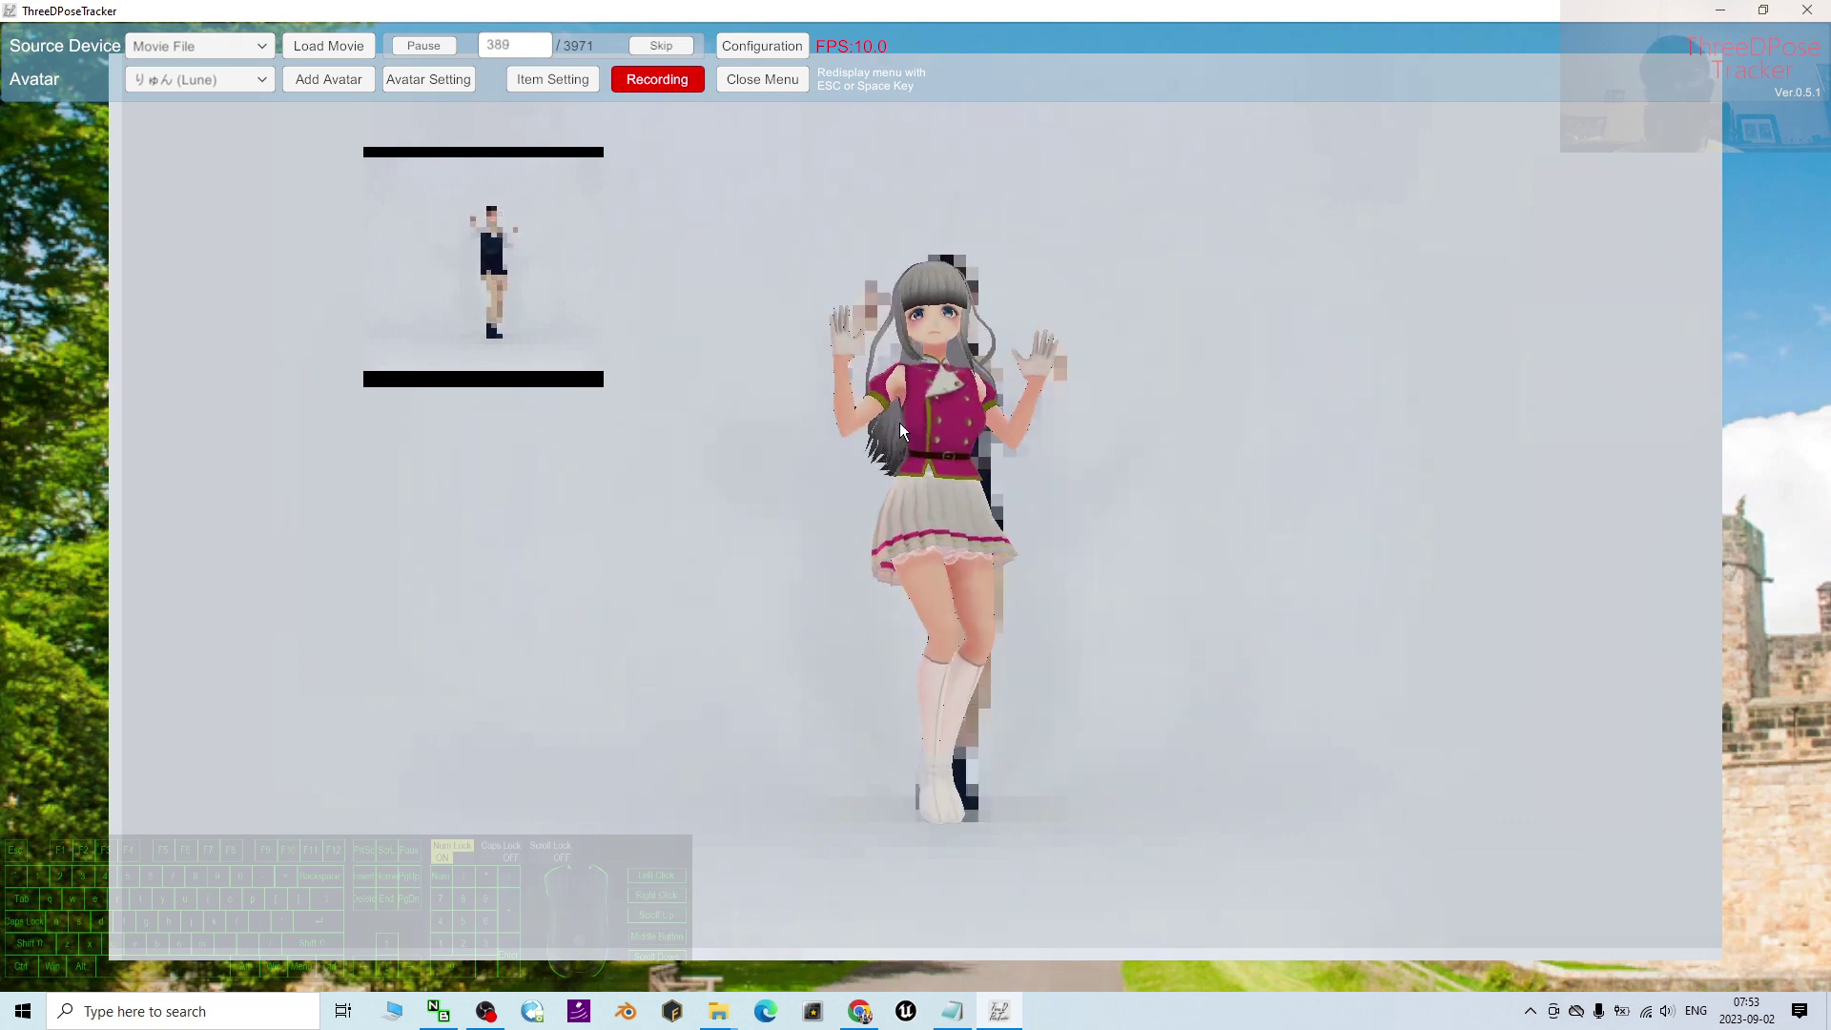
- Stop the recording and save the captured motion as motion.bvh on the Desktop
{"action": "left_click", "coordinate": [656, 84]}
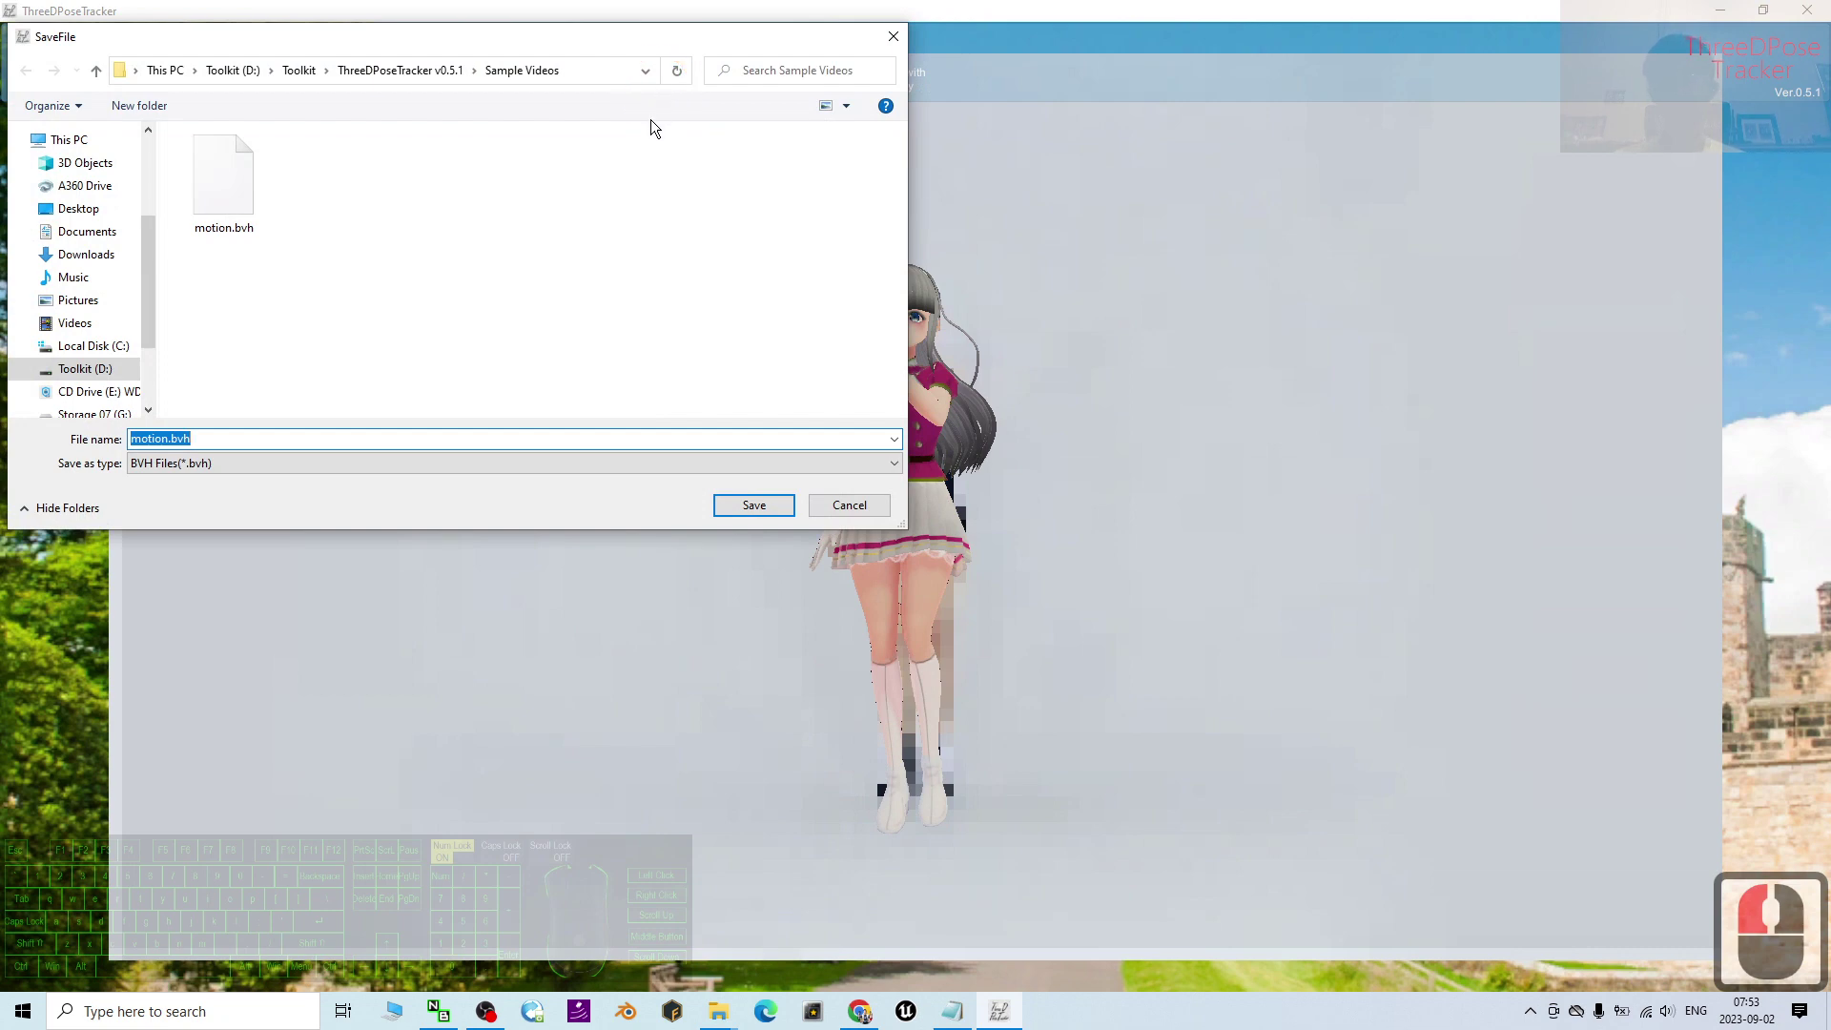
{"action": "left_click", "coordinate": [57, 204]}
{"action": "left_click", "coordinate": [157, 441]}
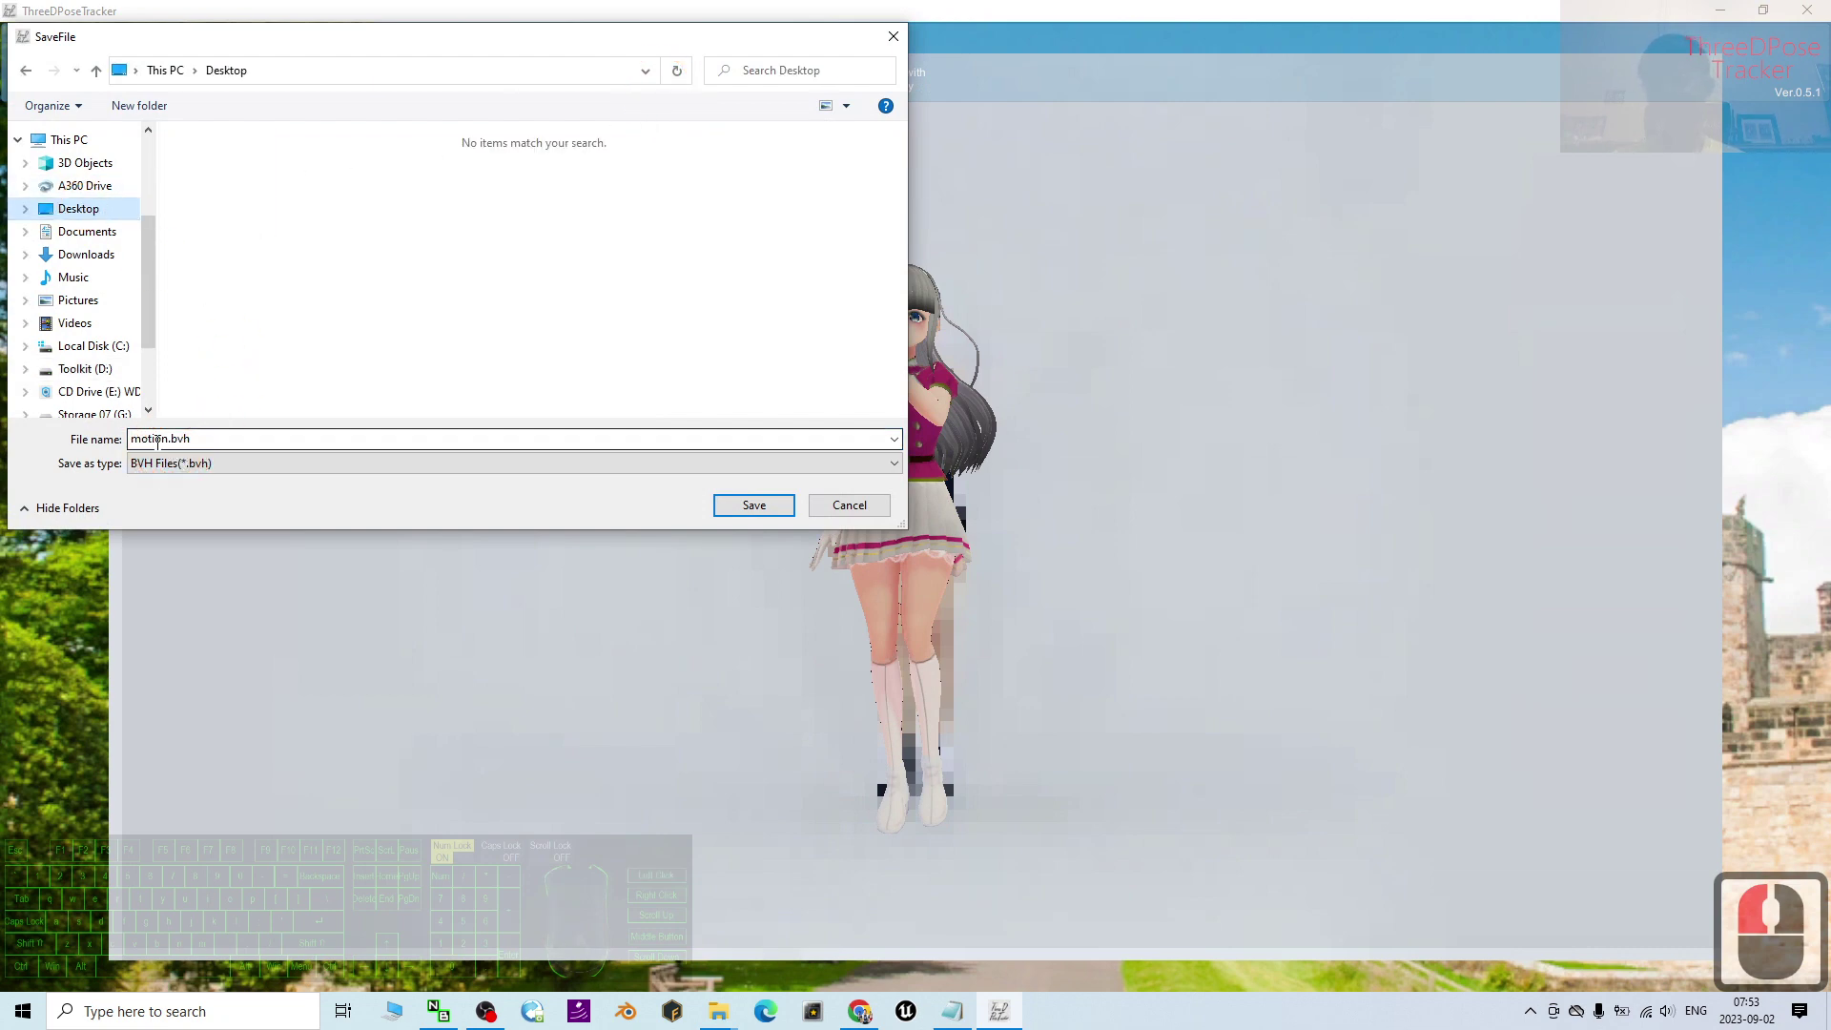
{"action": "double_click", "coordinate": [214, 441]}
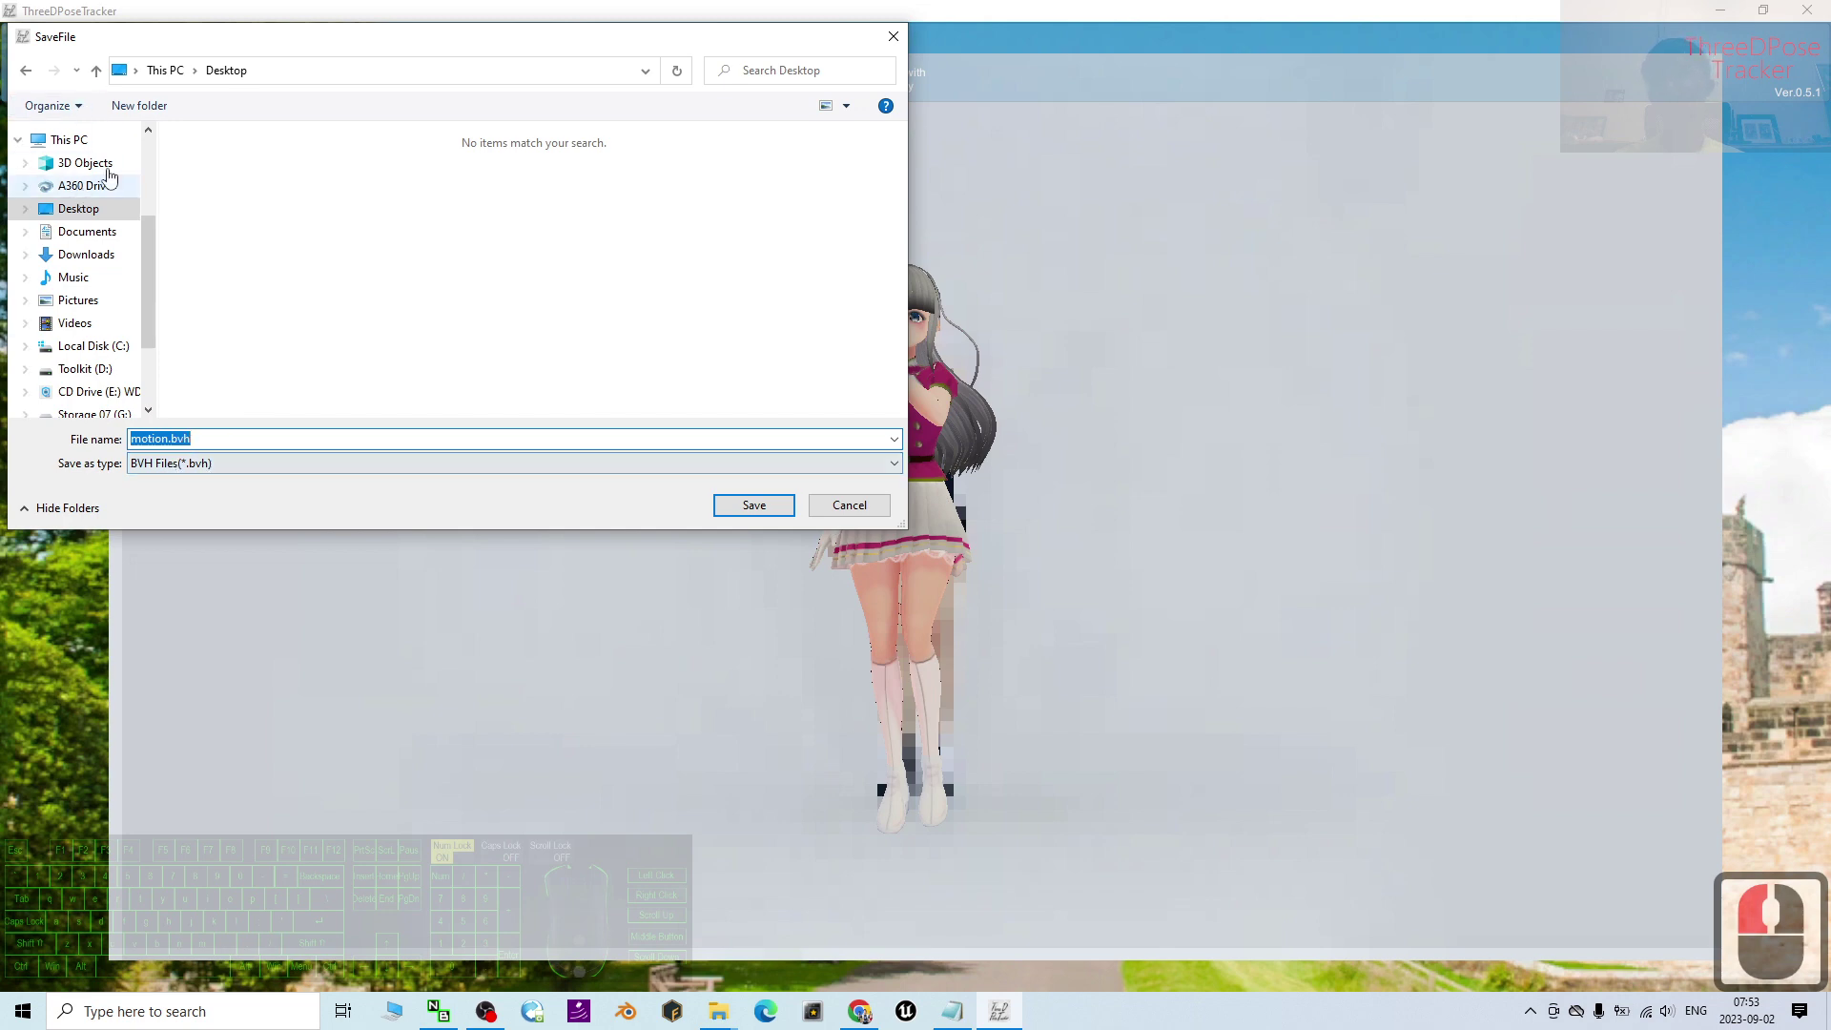
{"action": "left_click", "coordinate": [743, 504]}
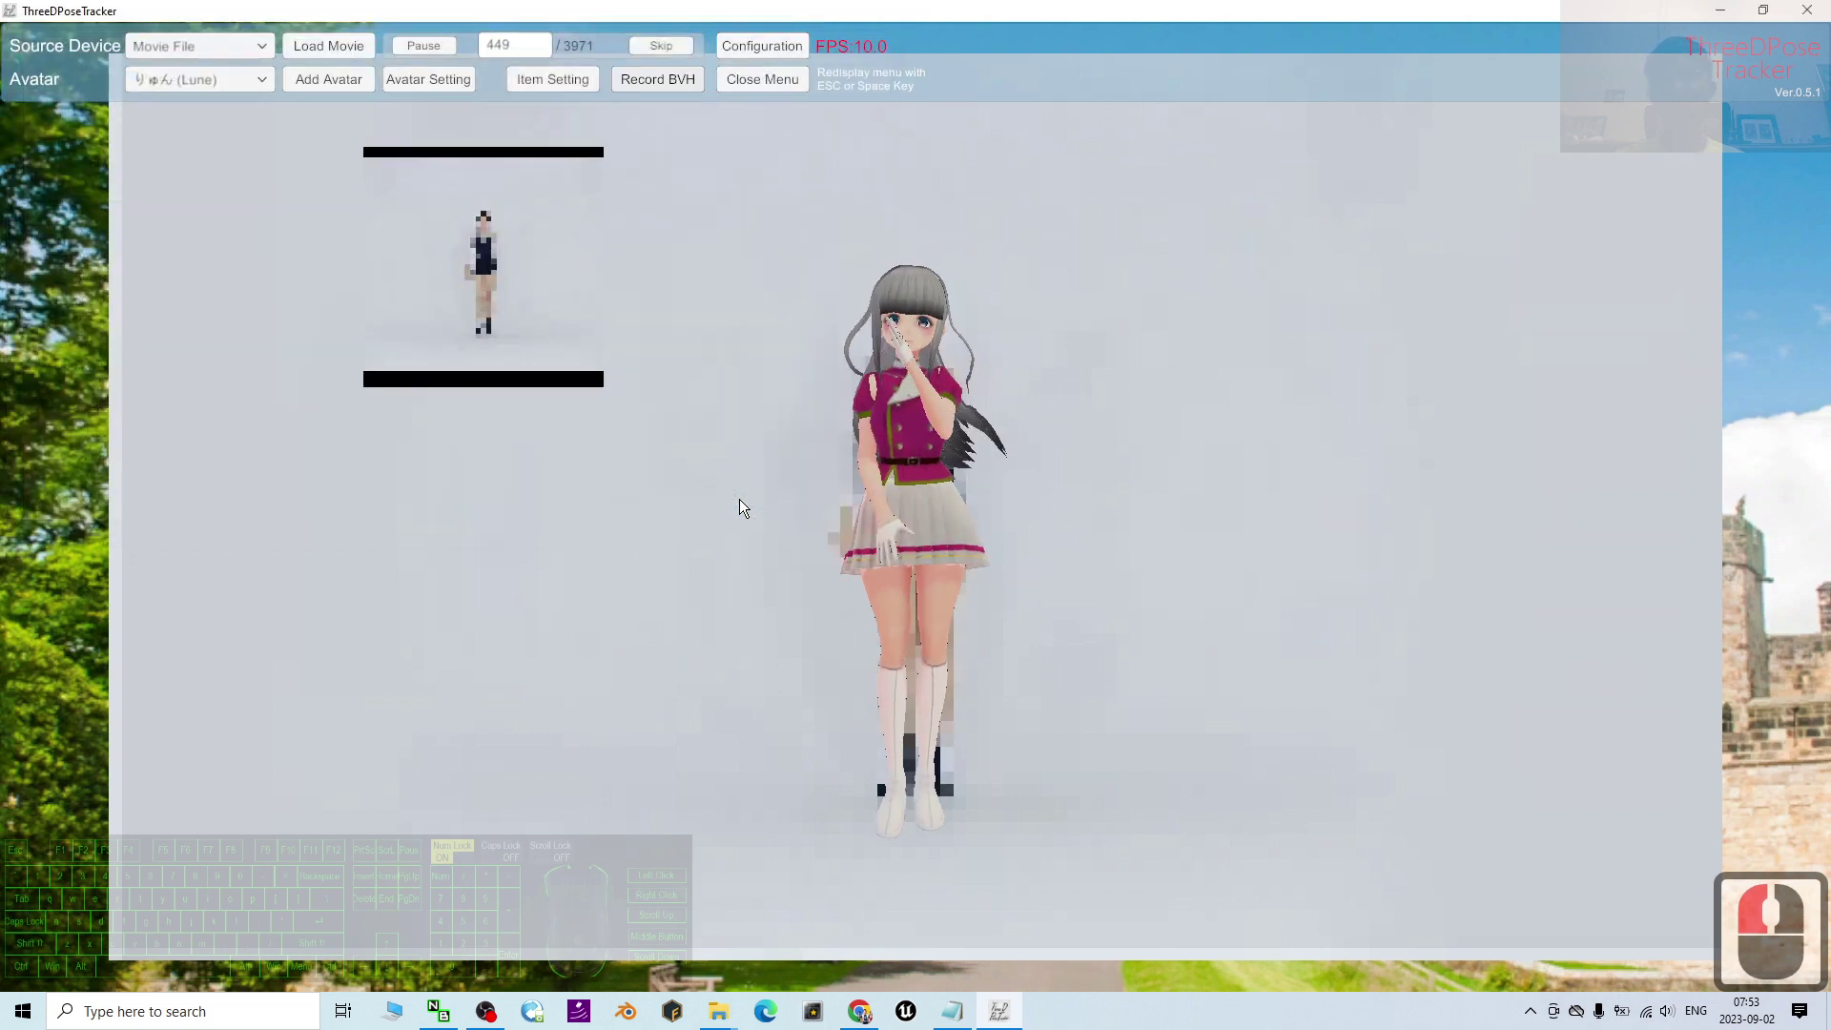
- Close ThreeDPoseTracker and check the saved motion.bvh on the desktop
{"action": "left_click", "coordinate": [1814, 15]}
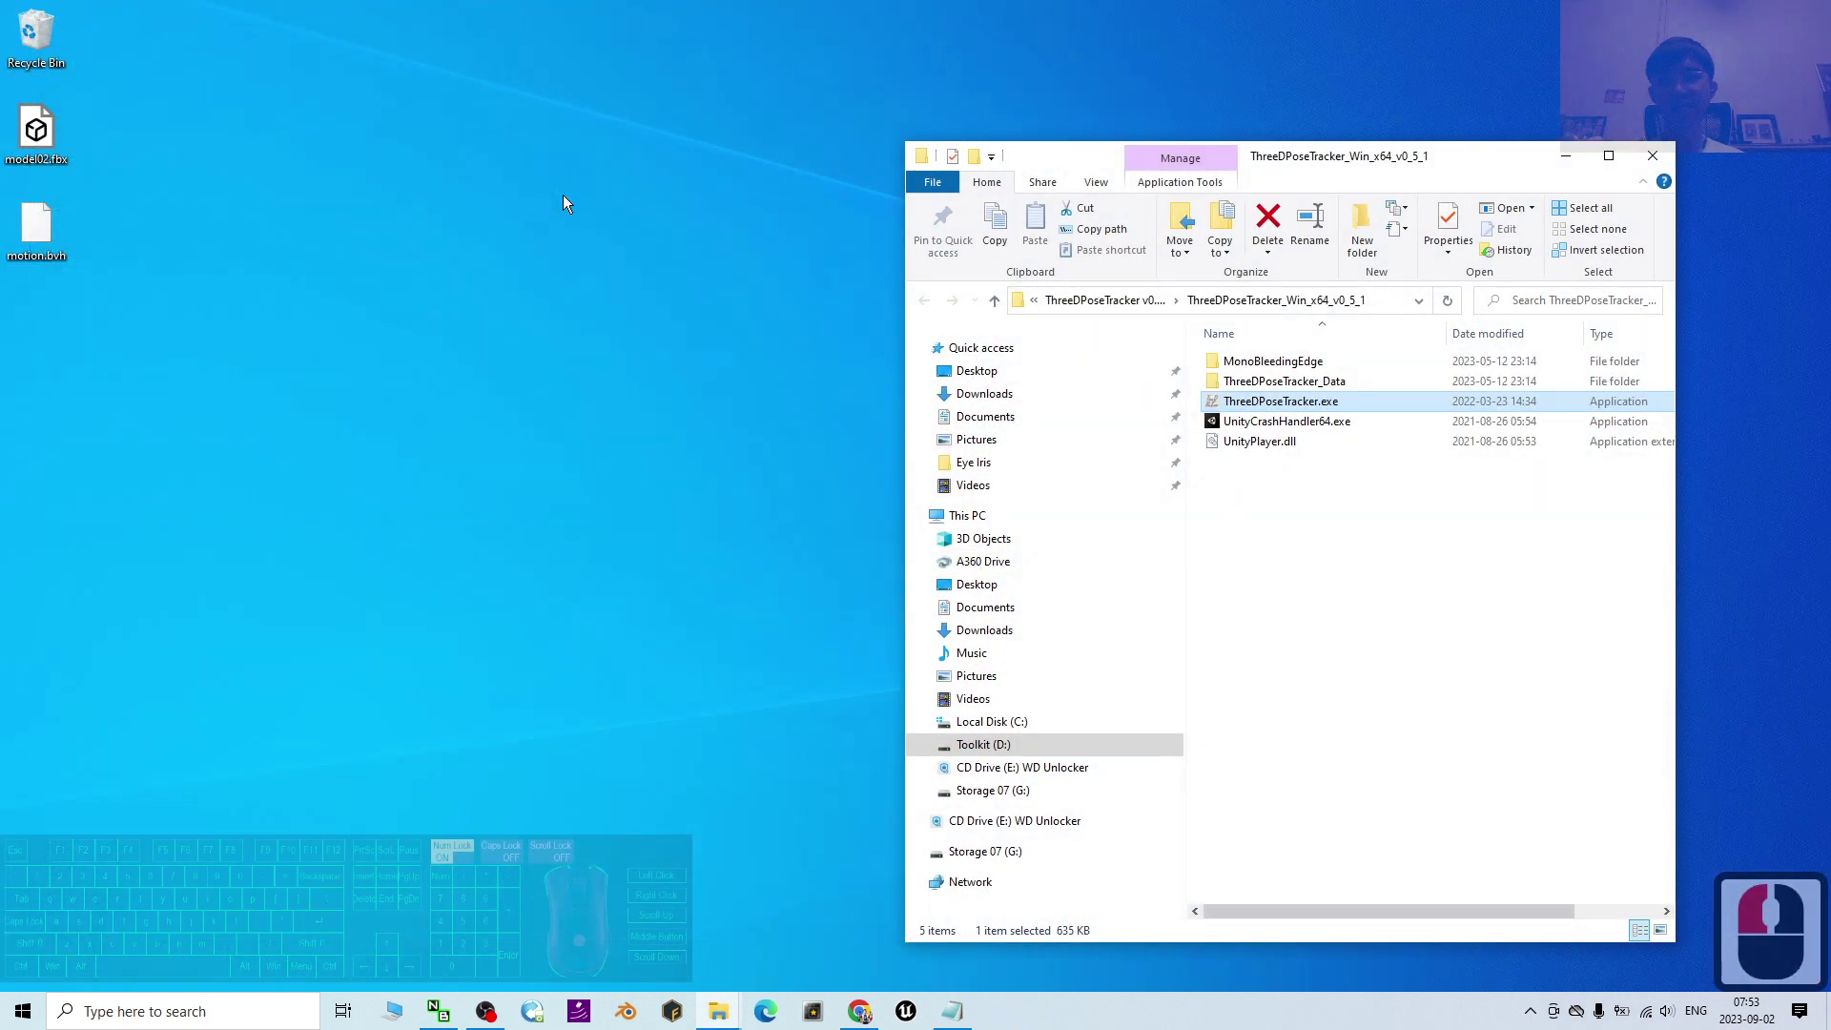
{"action": "double_click", "coordinate": [44, 242]}
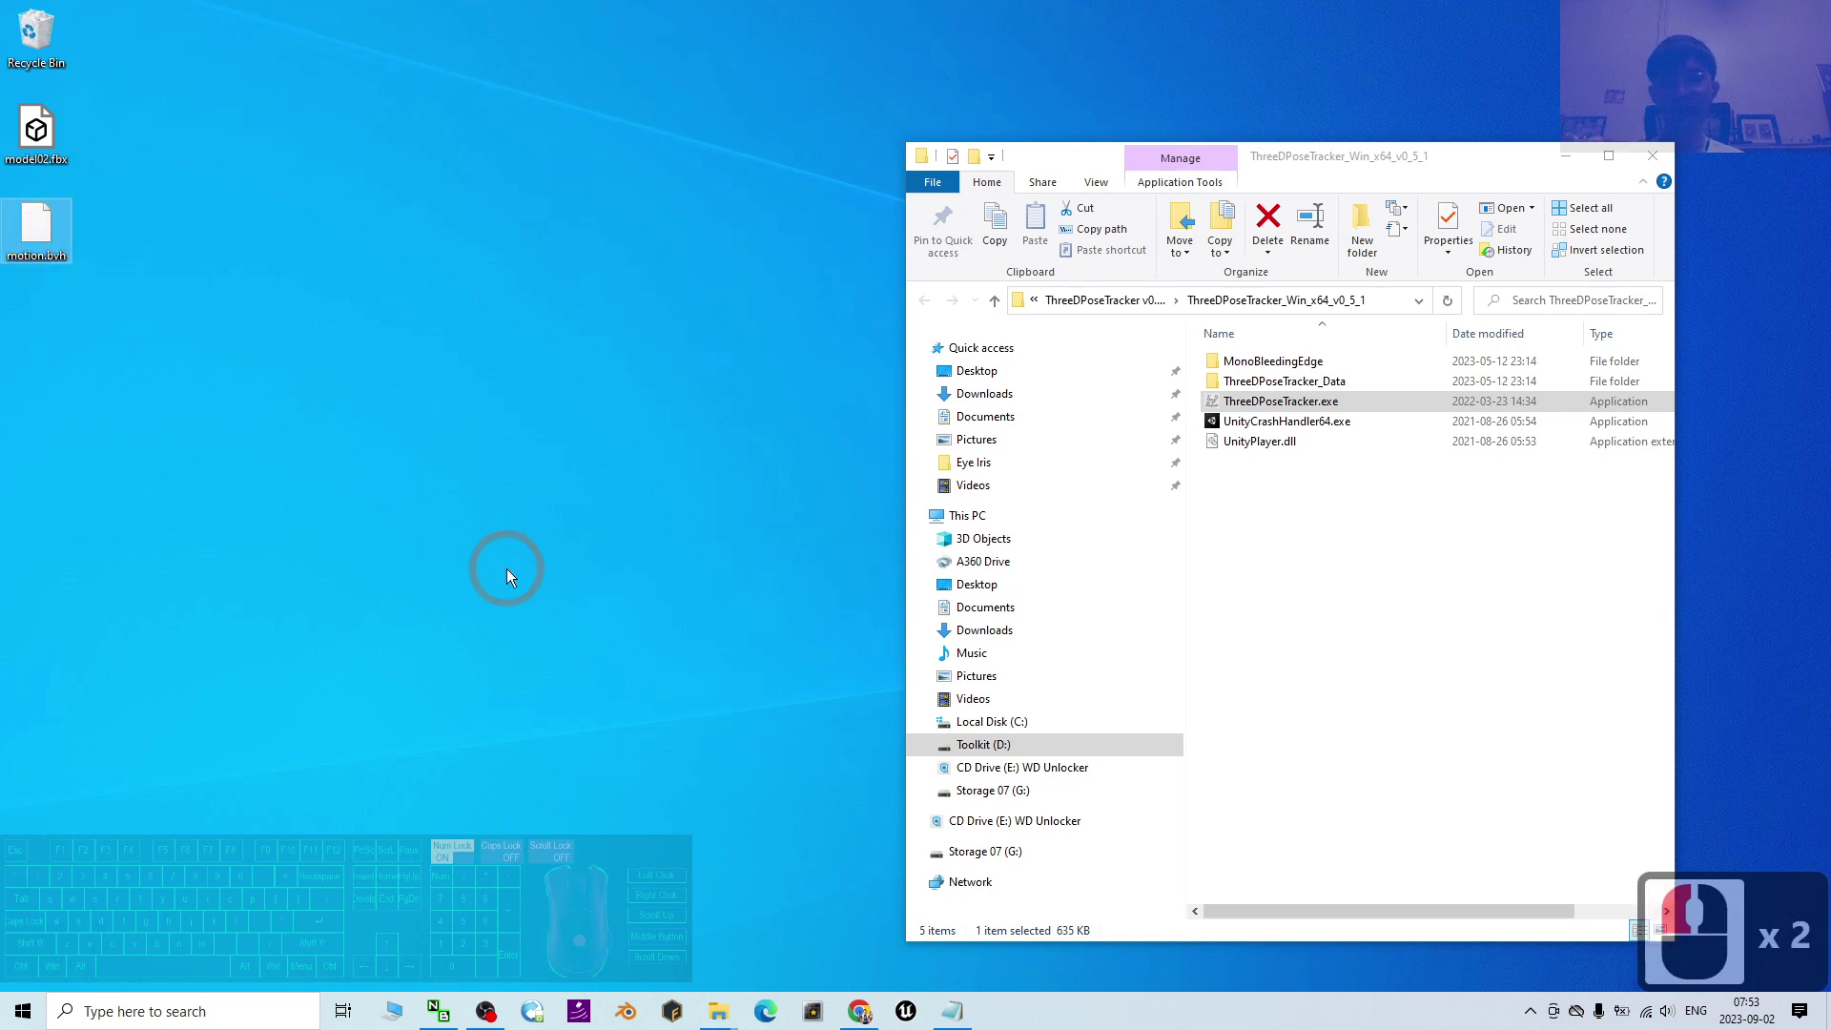
{"action": "left_click", "coordinate": [645, 940]}
{"action": "left_click", "coordinate": [614, 862]}
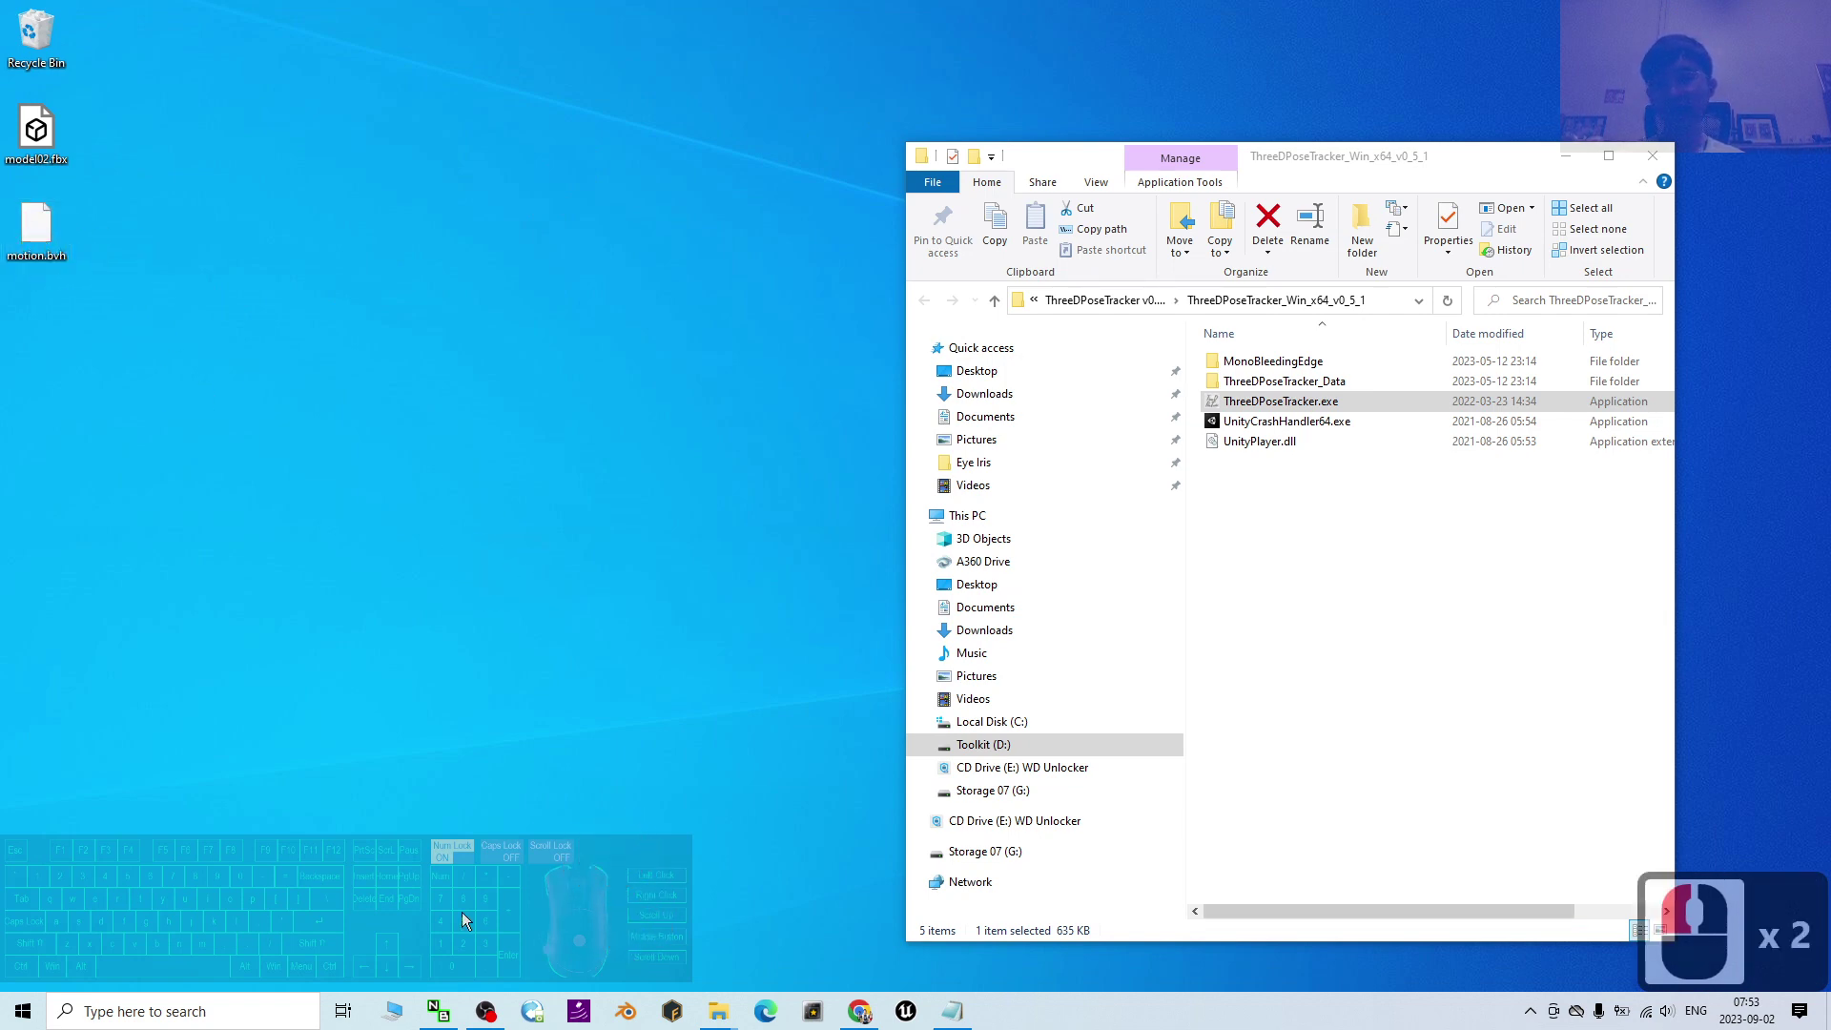
- Launch Blender 3.6 by searching 'blender' from the taskbar
{"action": "left_click", "coordinate": [174, 1021]}
{"action": "type", "text": "blende"}
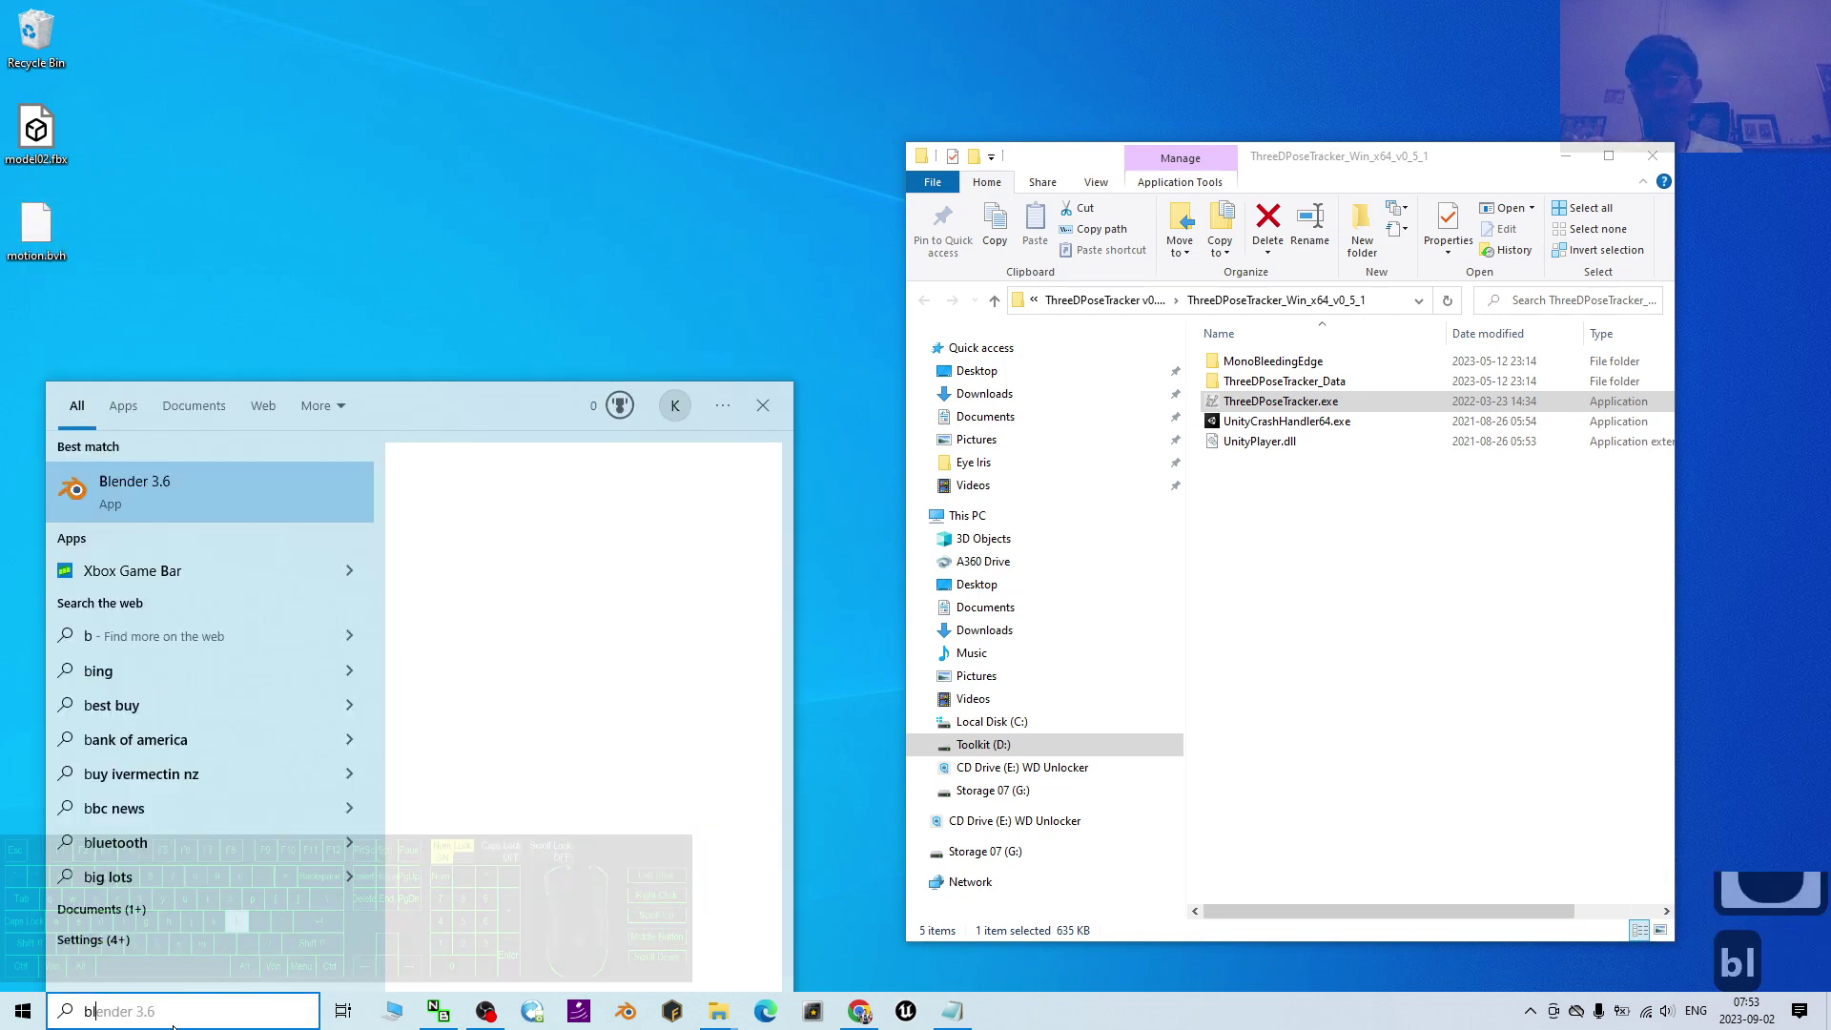
{"action": "type", "text": "r"}
{"action": "key", "text": "Return"}
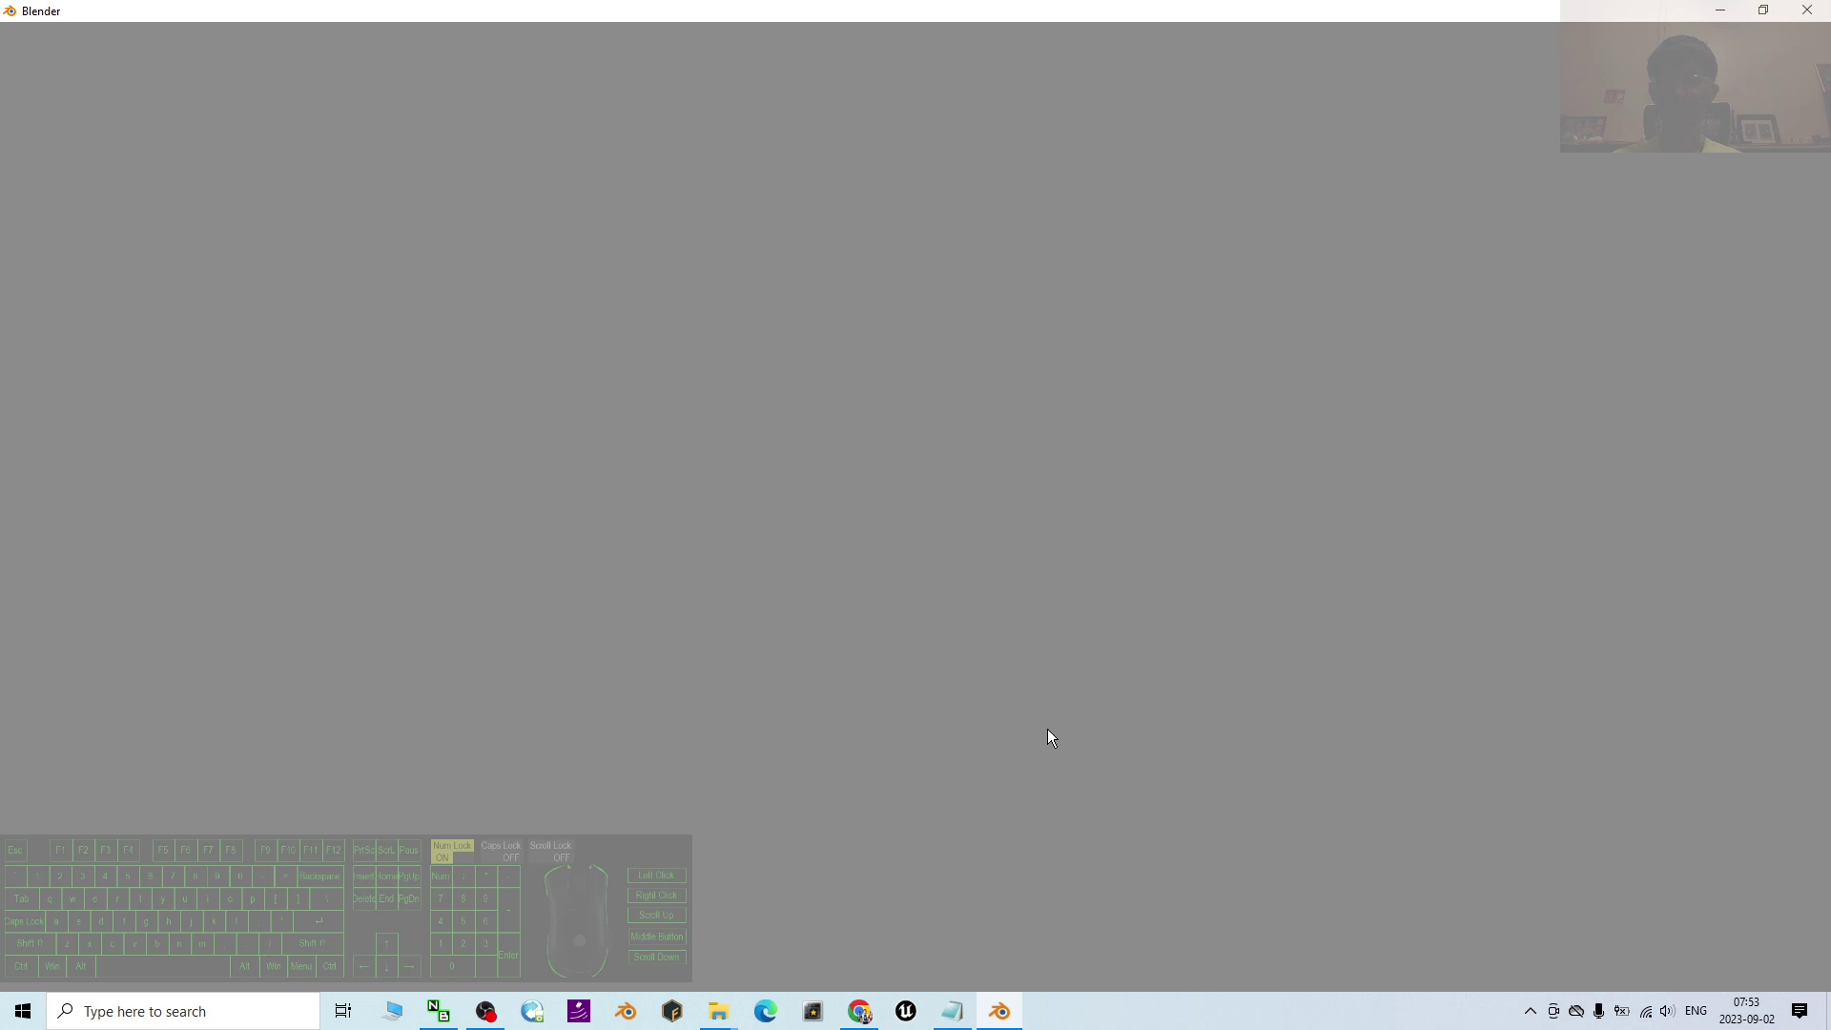
- Highlight the 'BVH >>> Blender' line in the notes, then bring Blender back to front
{"action": "left_click", "coordinate": [951, 1009]}
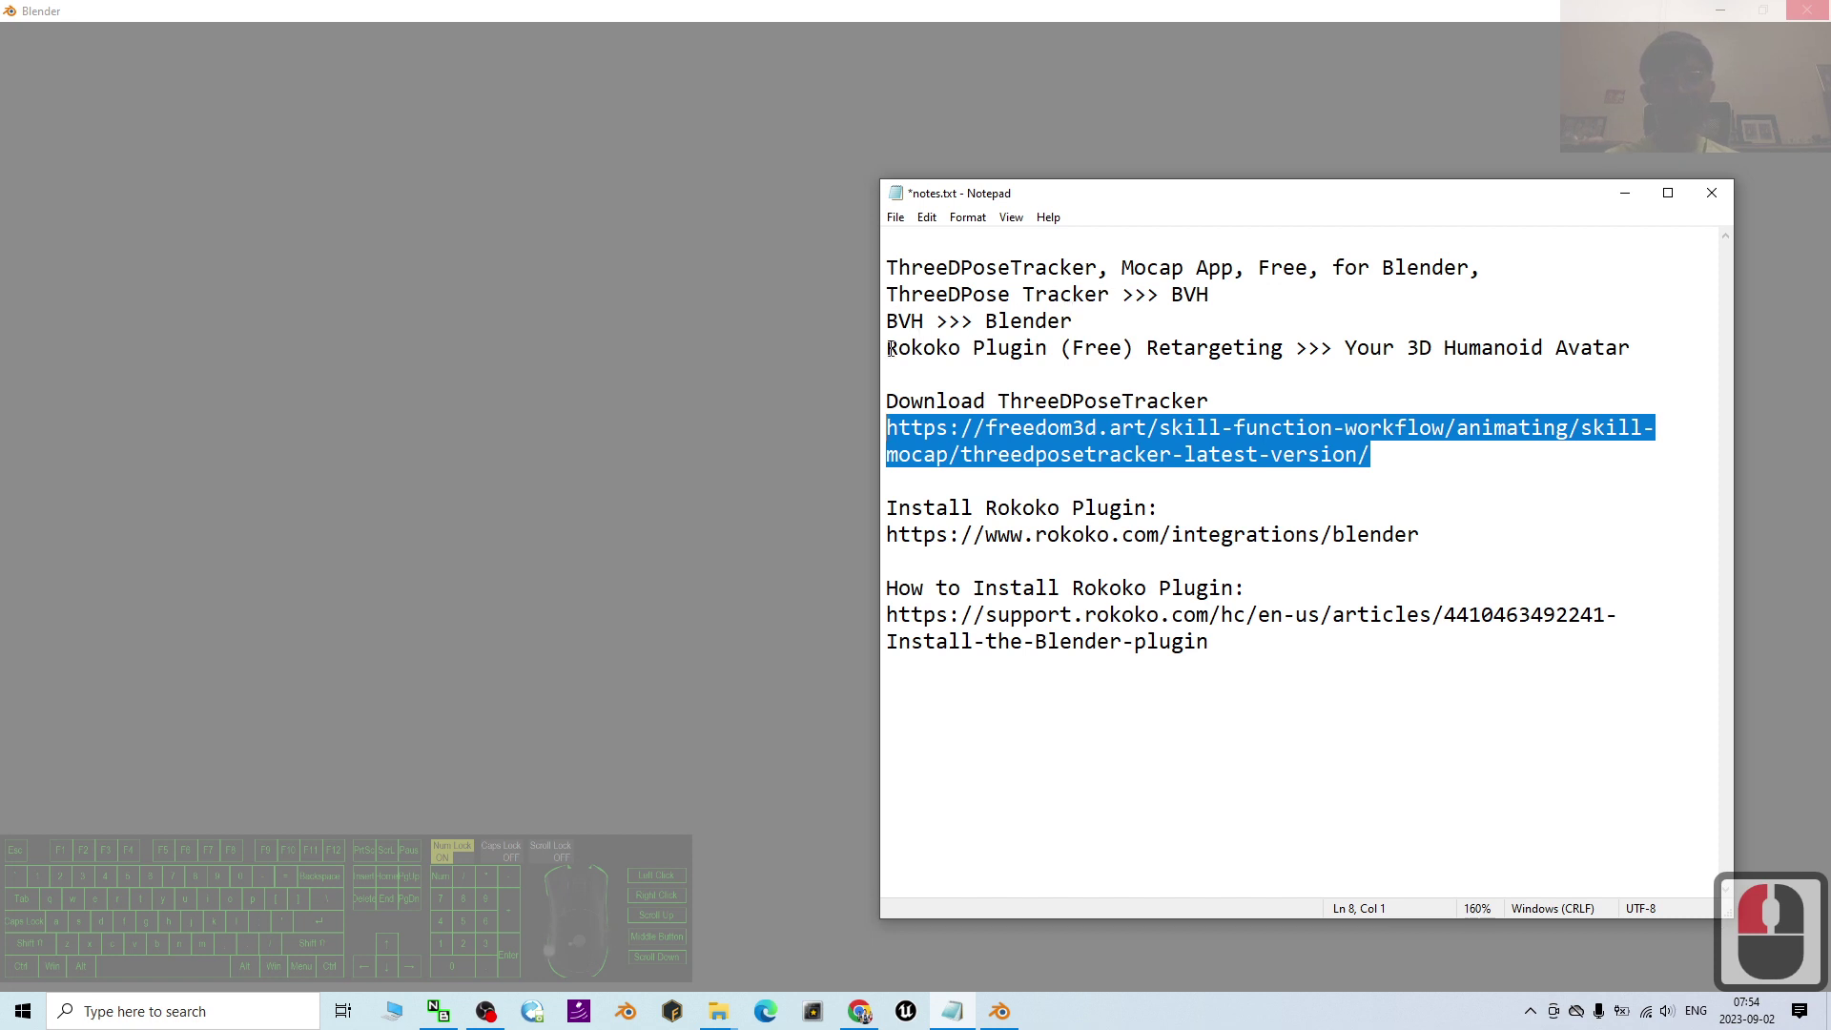
{"action": "left_click_drag", "start_coordinate": [894, 327], "coordinate": [1082, 319]}
{"action": "left_click", "coordinate": [871, 8]}
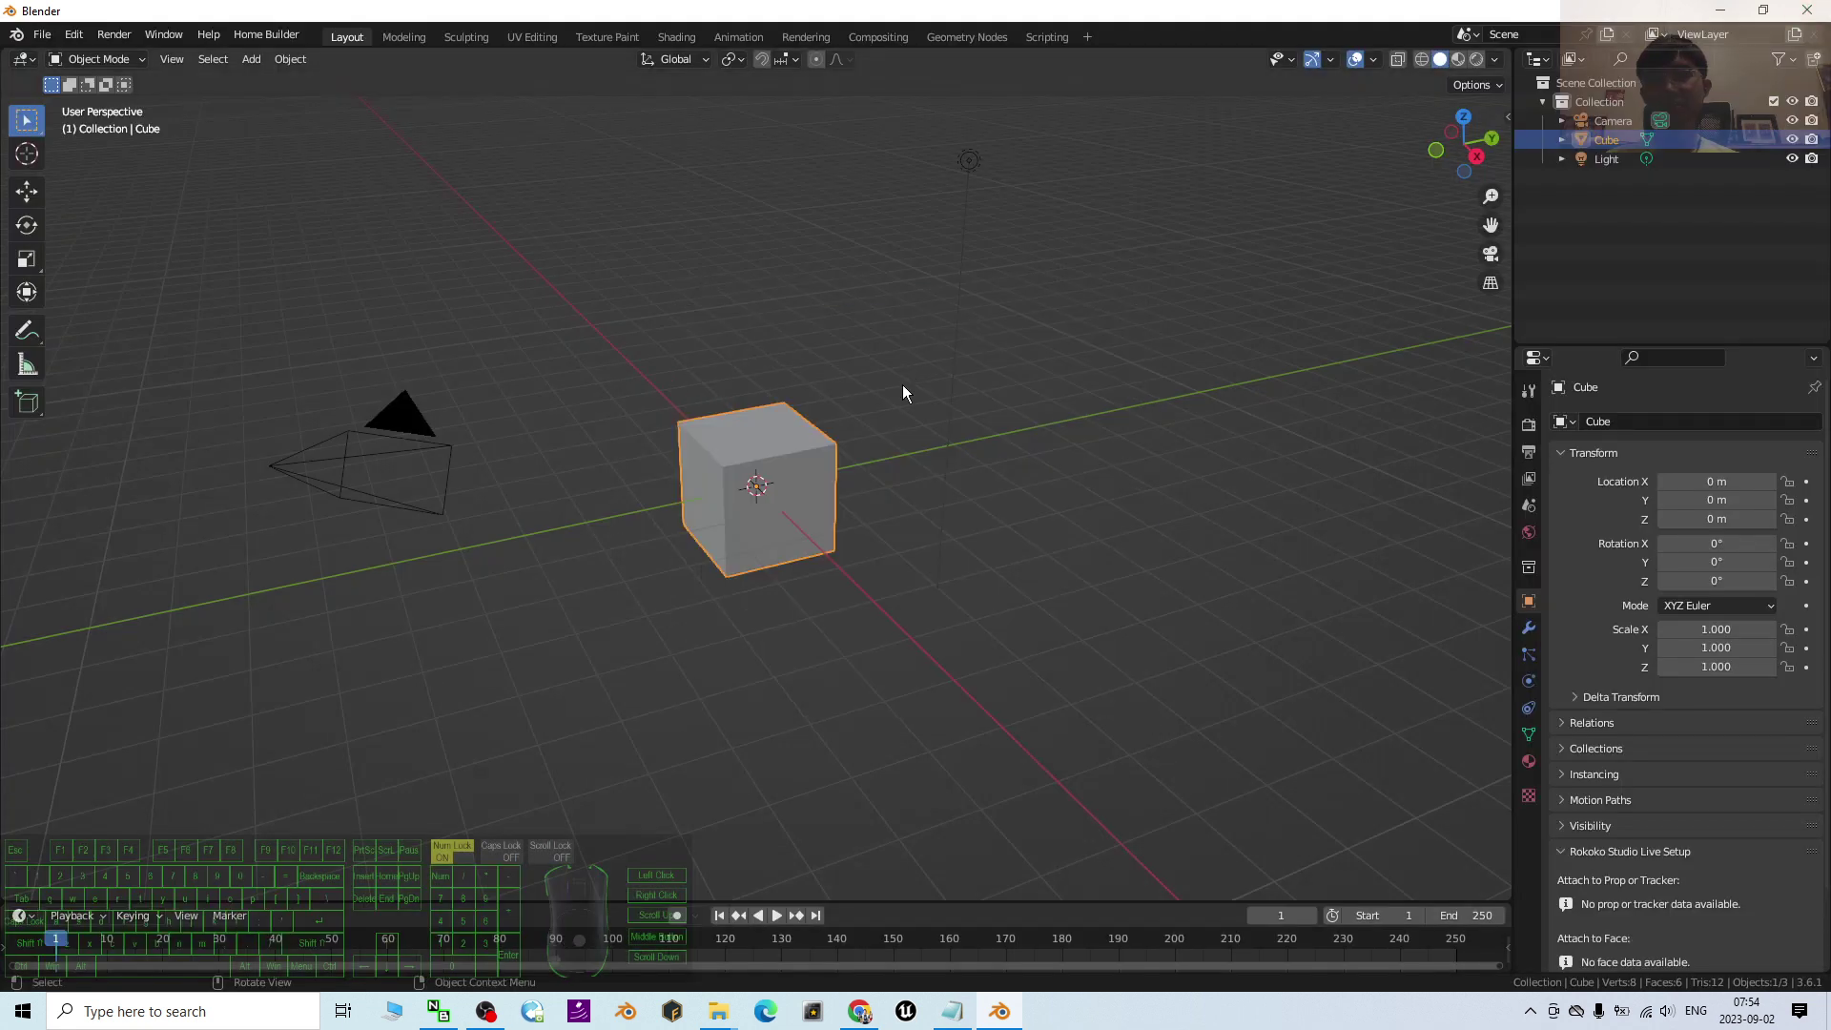
- Select all with A and delete the default camera, cube and light
{"action": "left_click", "coordinate": [1075, 531]}
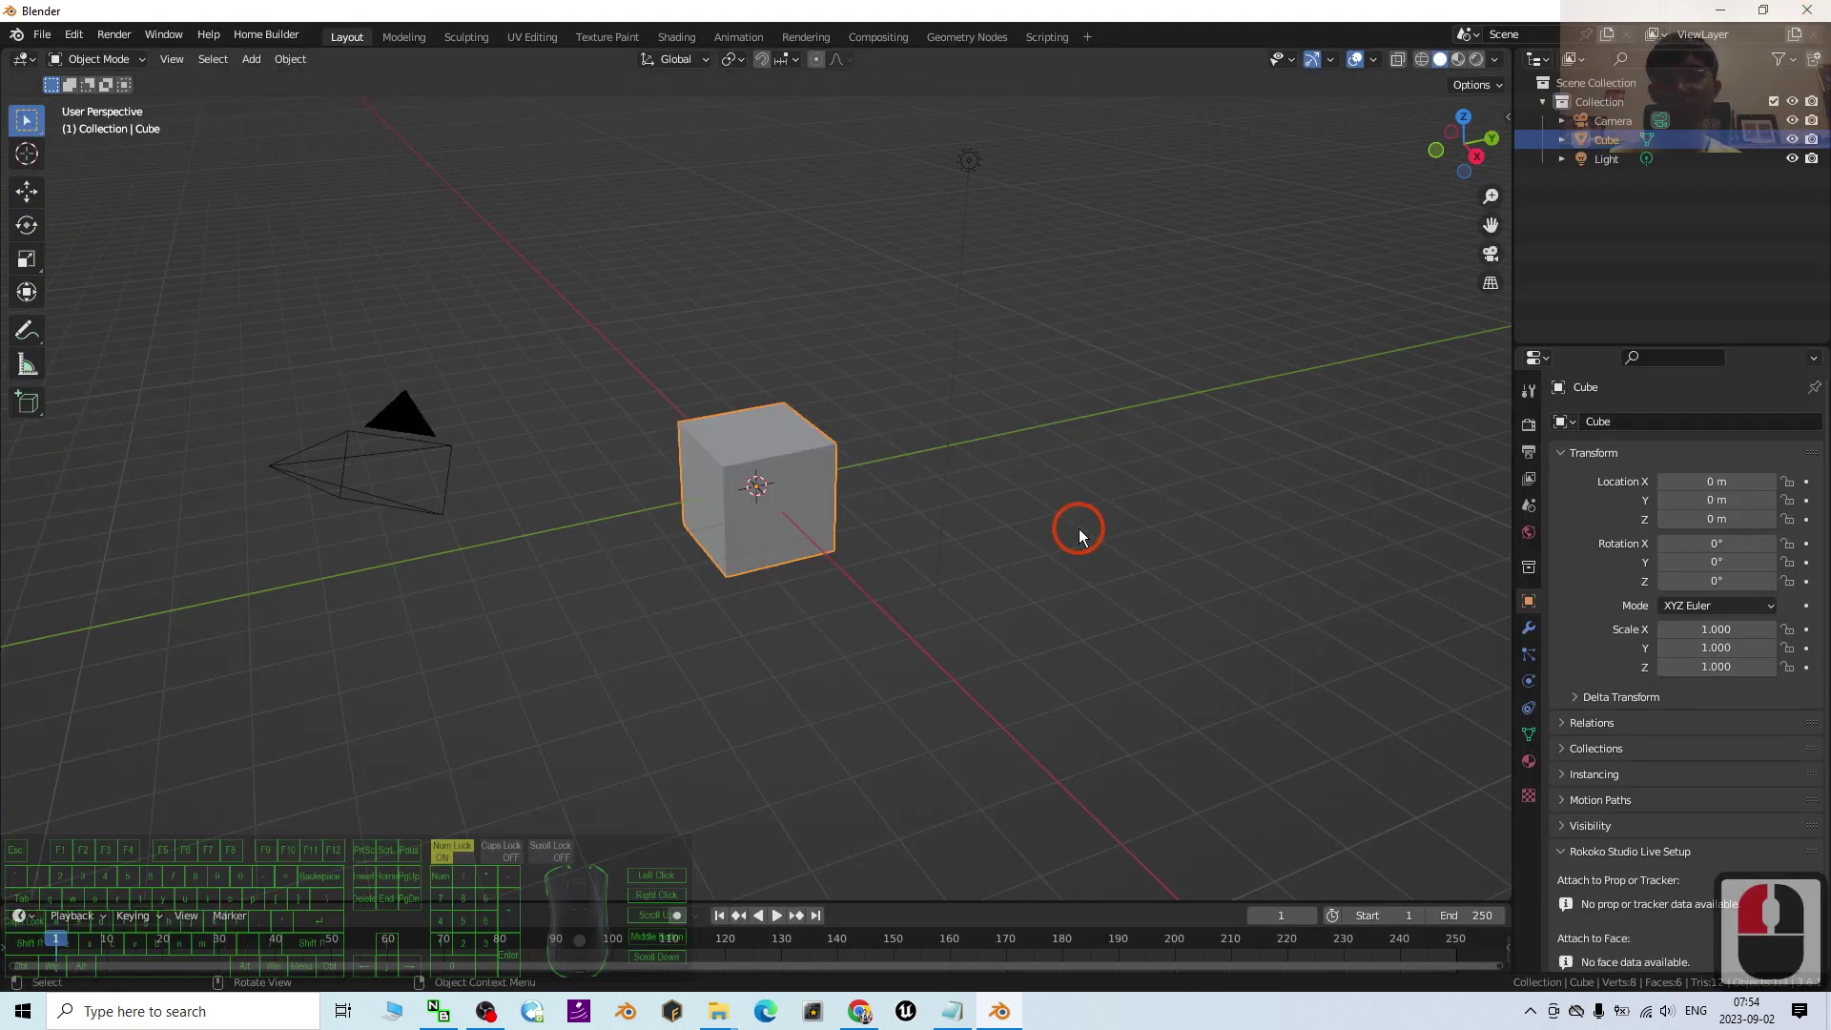
{"action": "left_click", "coordinate": [1076, 663]}
{"action": "left_click", "coordinate": [923, 698]}
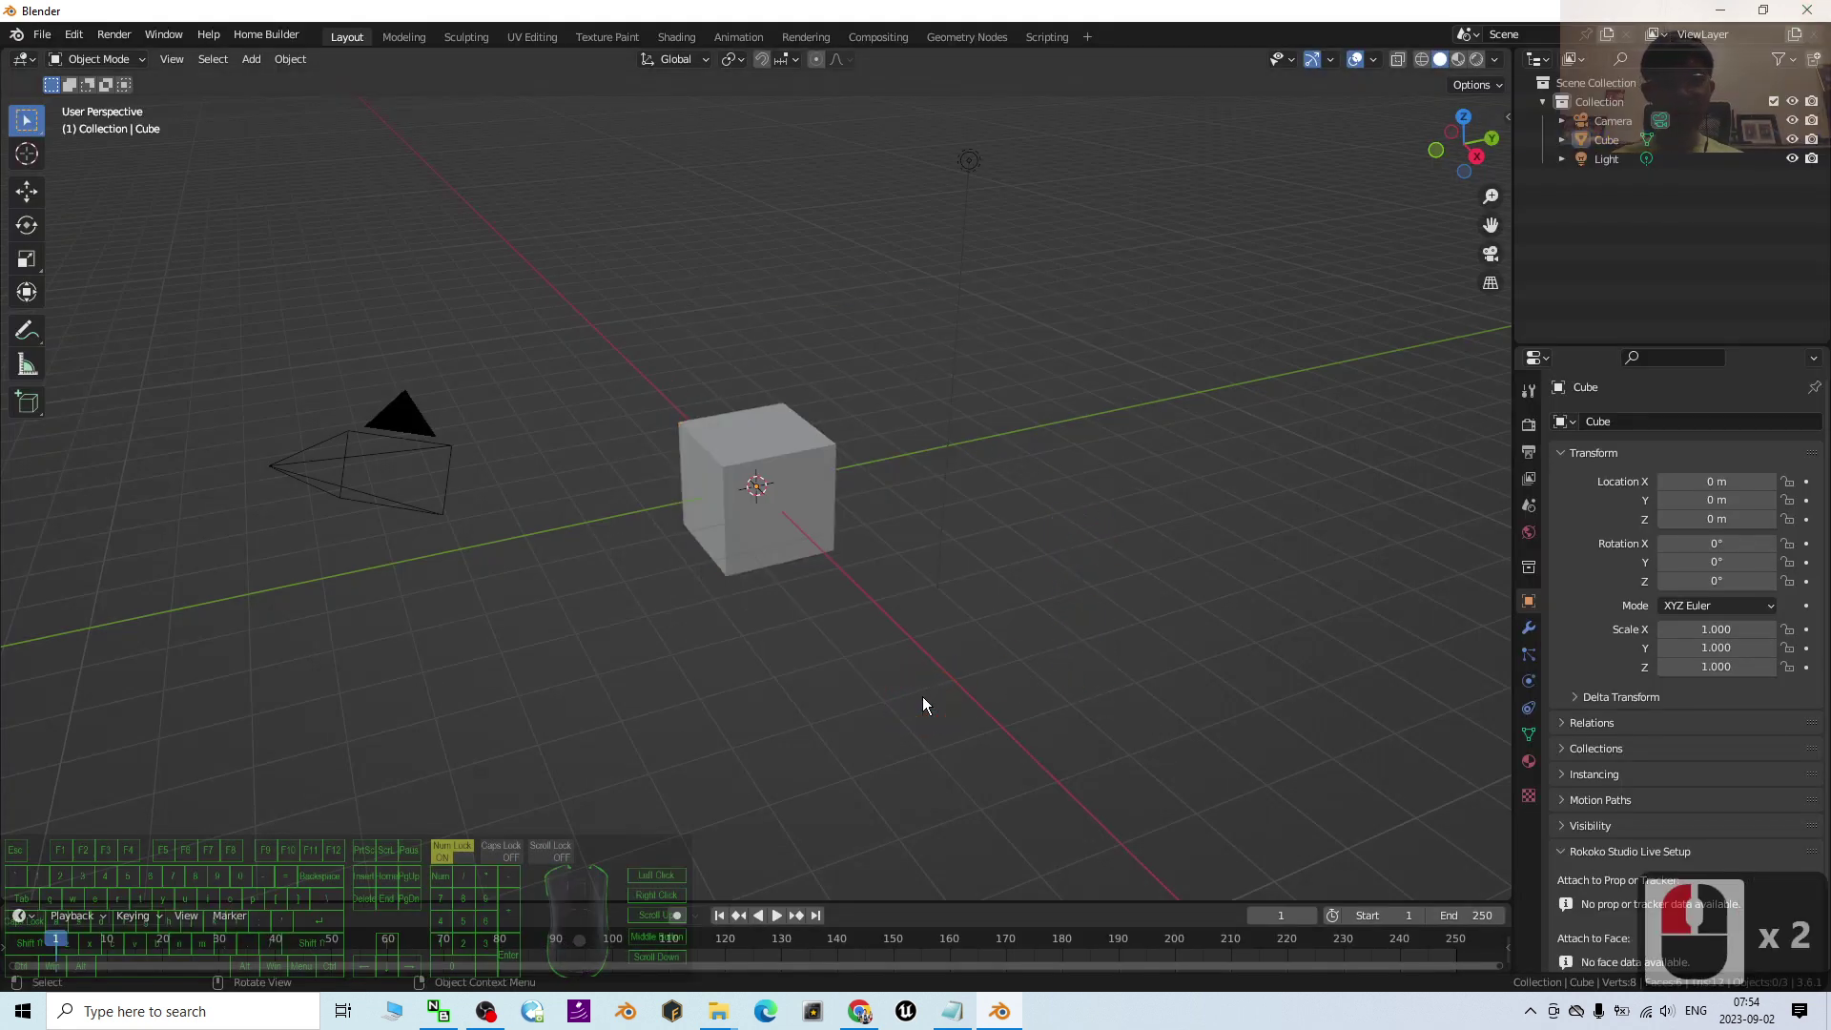
{"action": "key", "text": "a"}
{"action": "key", "text": "Delete"}
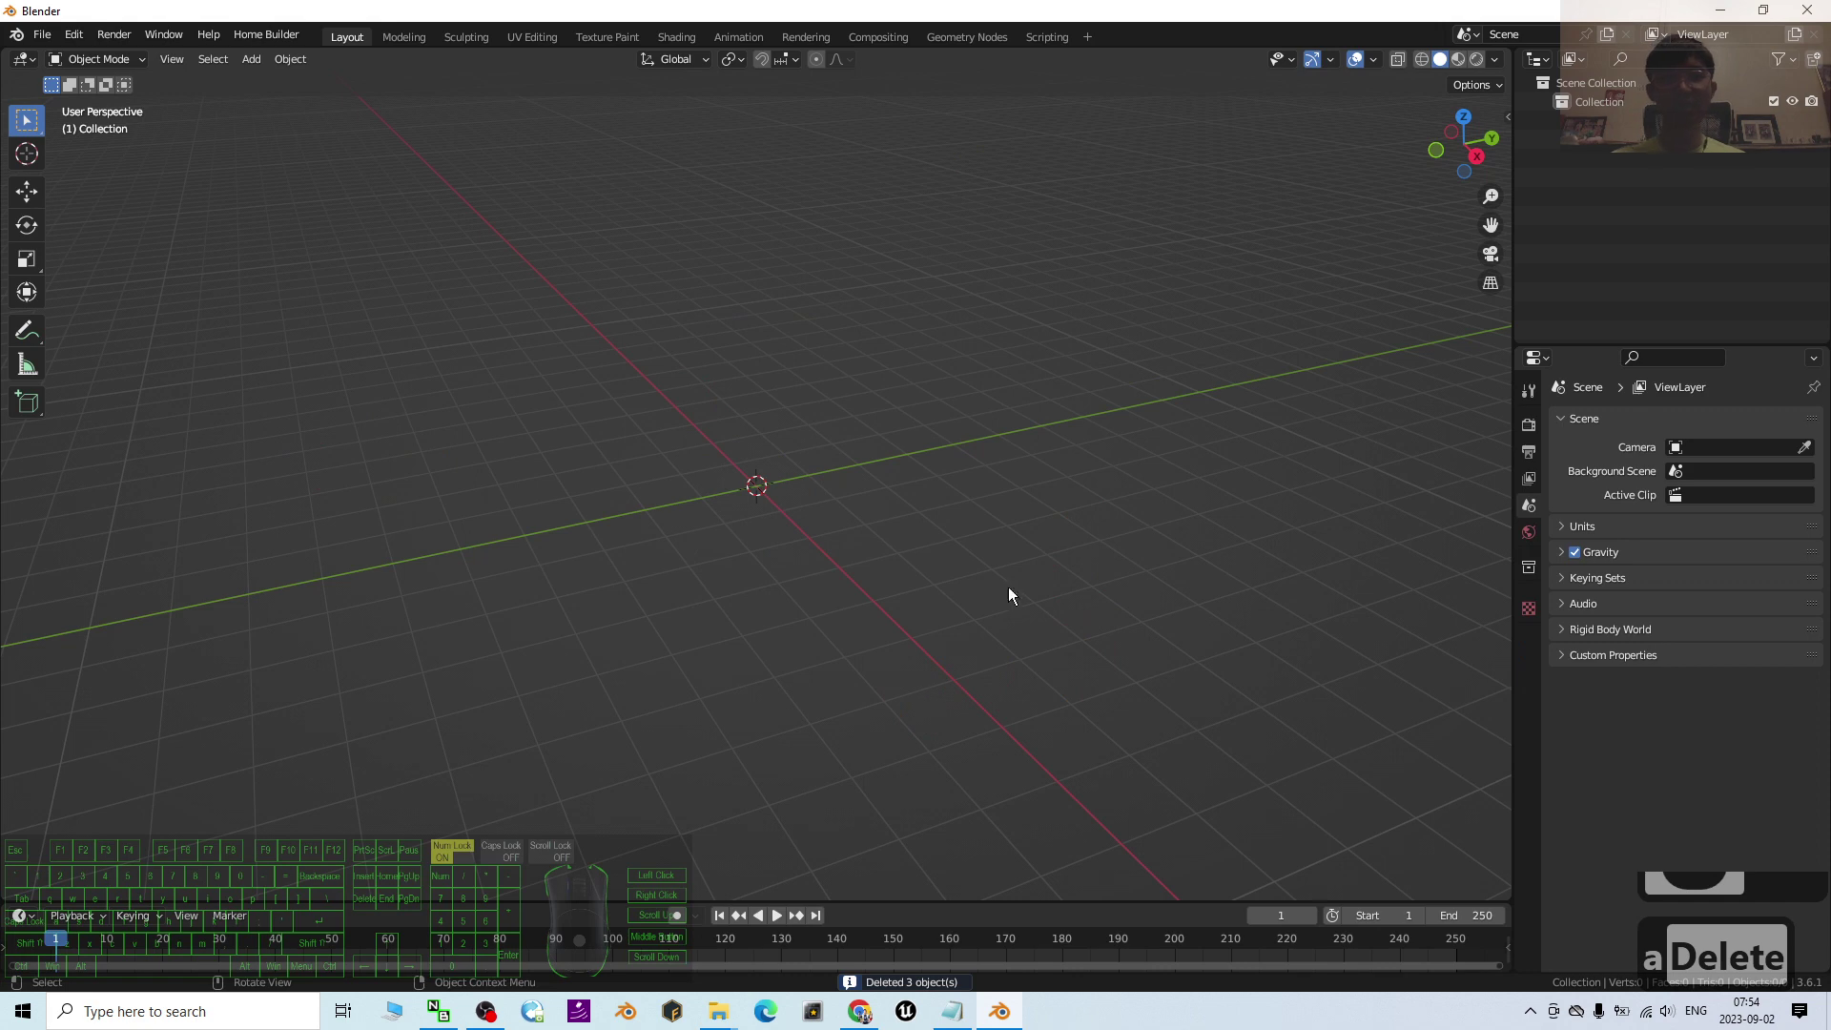
{"action": "left_click", "coordinate": [1458, 59]}
{"action": "left_click", "coordinate": [907, 364]}
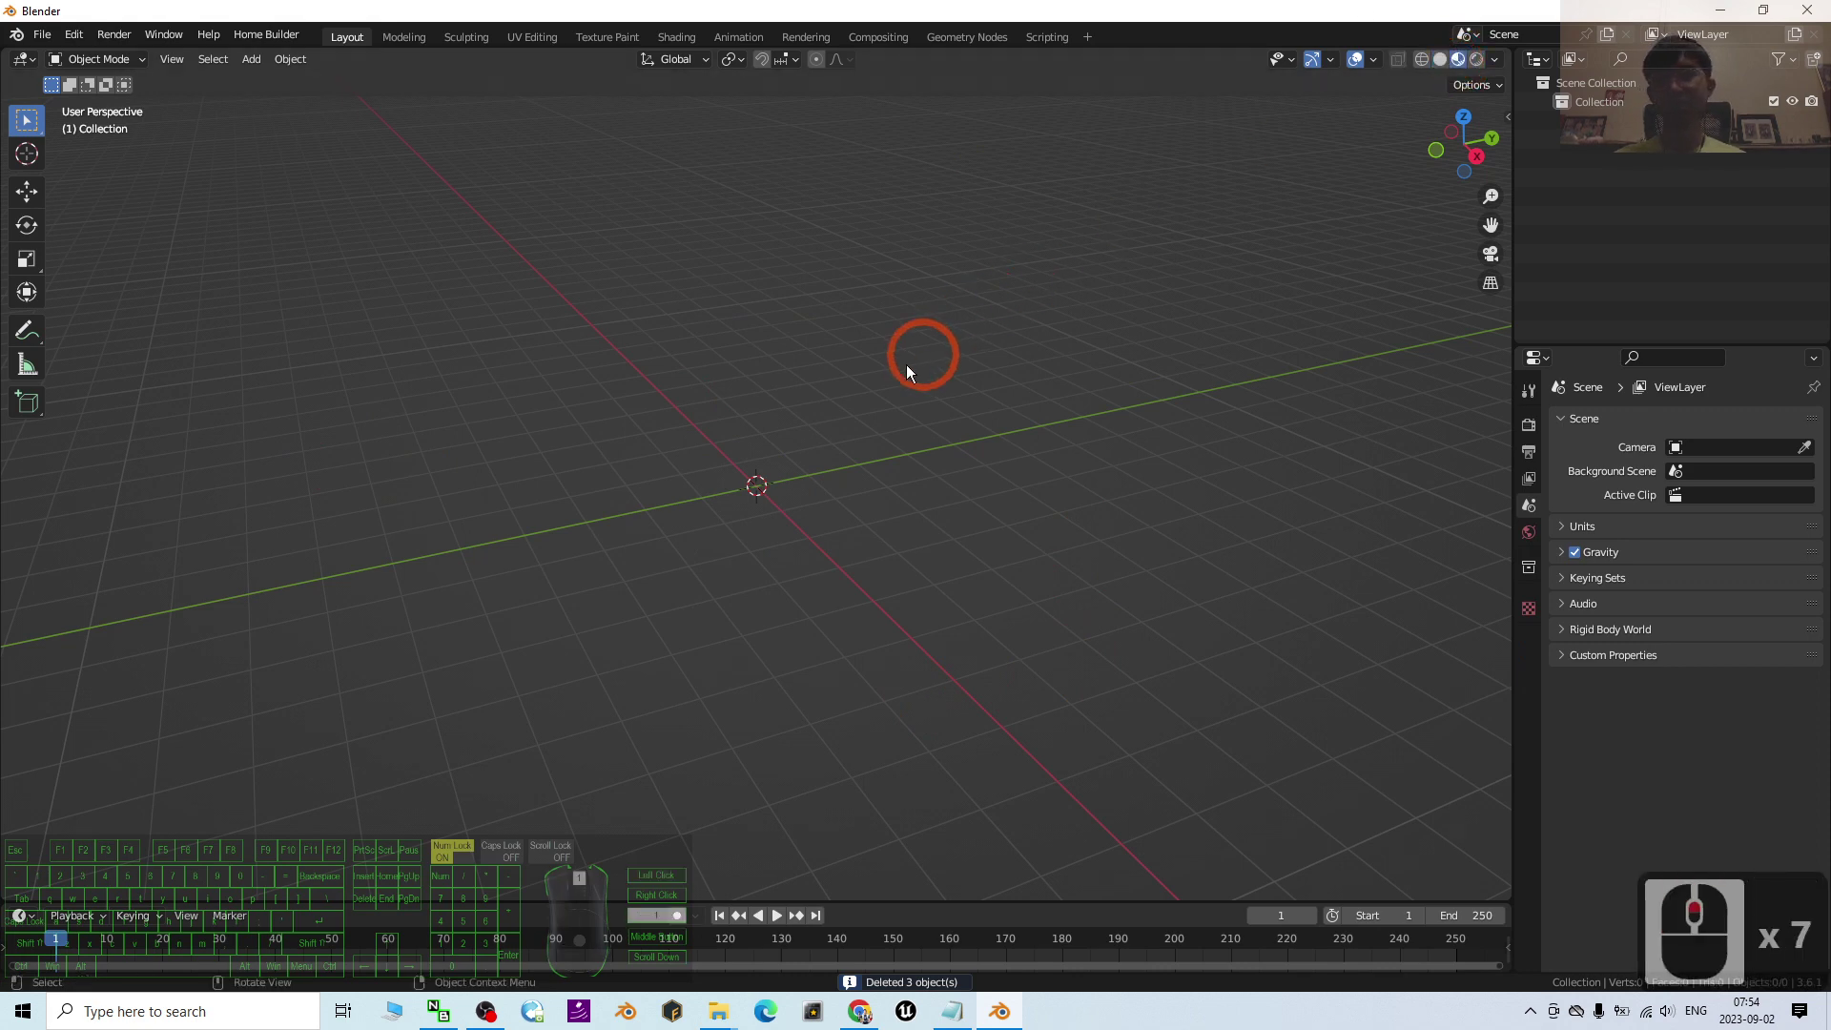
{"action": "left_click", "coordinate": [891, 381]}
{"action": "left_click", "coordinate": [1466, 59]}
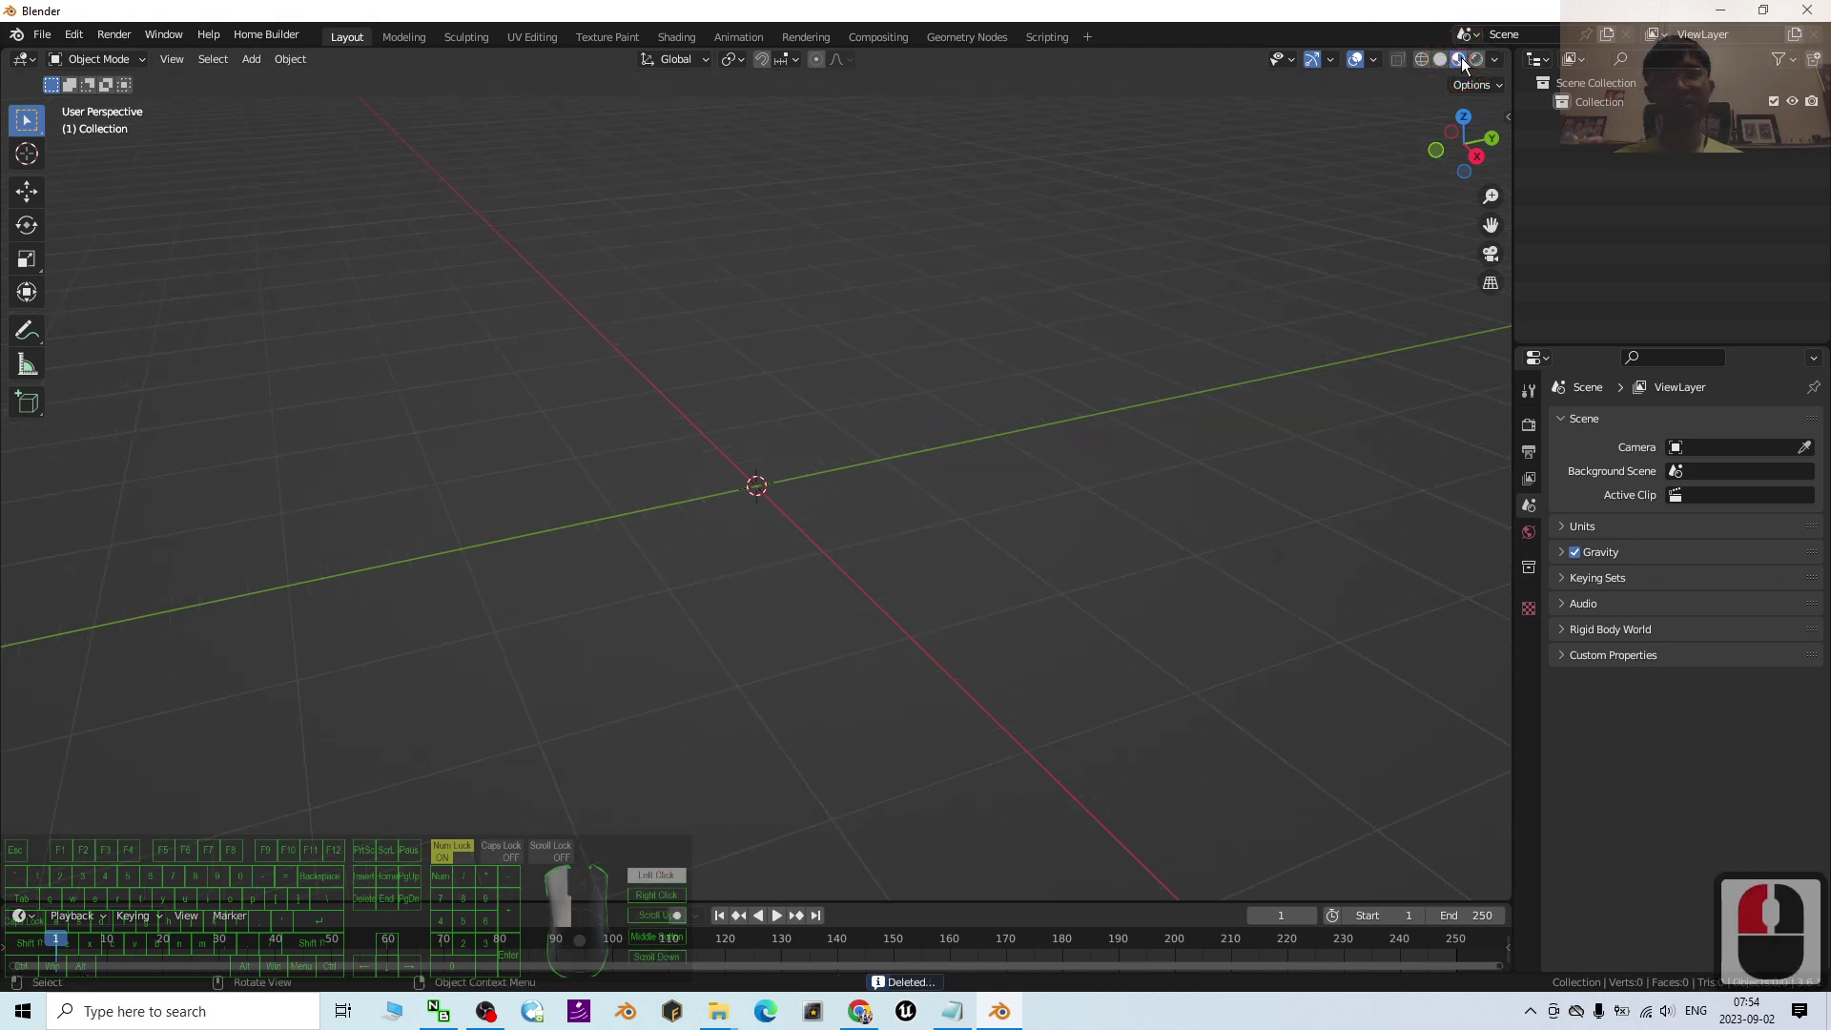
{"action": "left_click", "coordinate": [627, 351]}
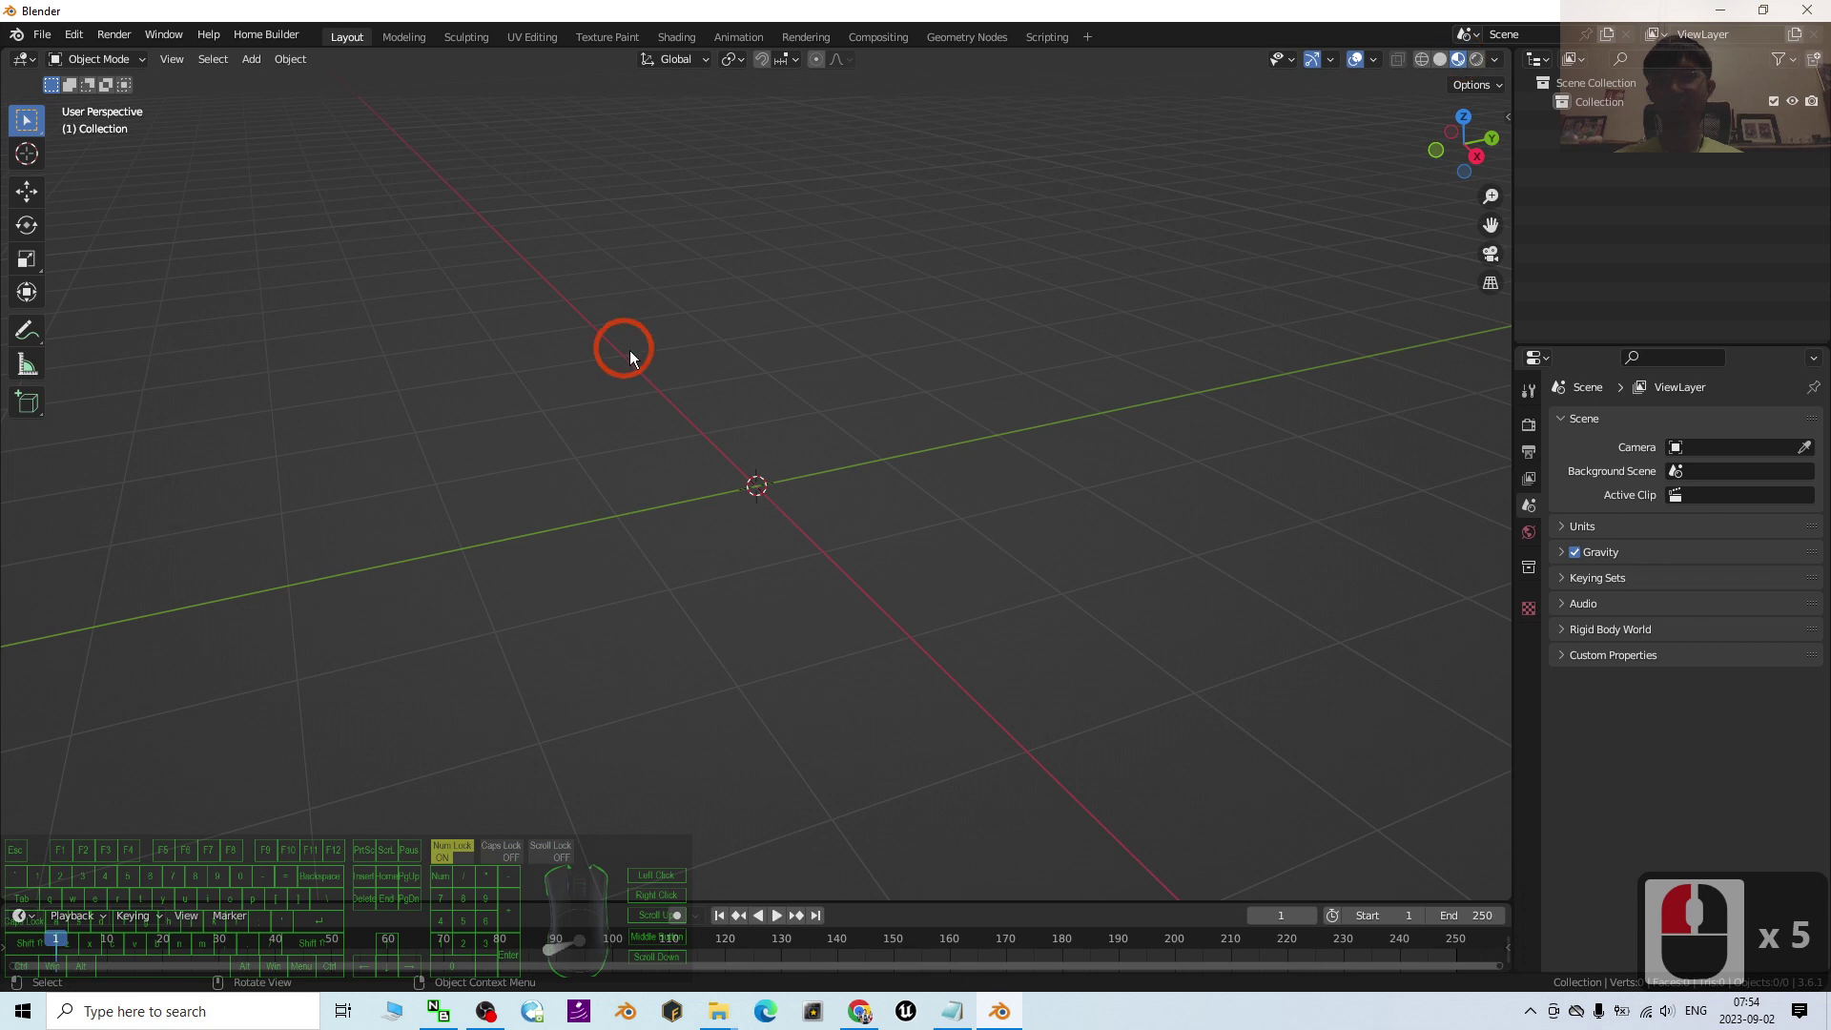
- Import motion.bvh from the Desktop via File > Import > Motion Capture (.bvh)
{"action": "left_click", "coordinate": [42, 34]}
{"action": "left_click", "coordinate": [88, 301]}
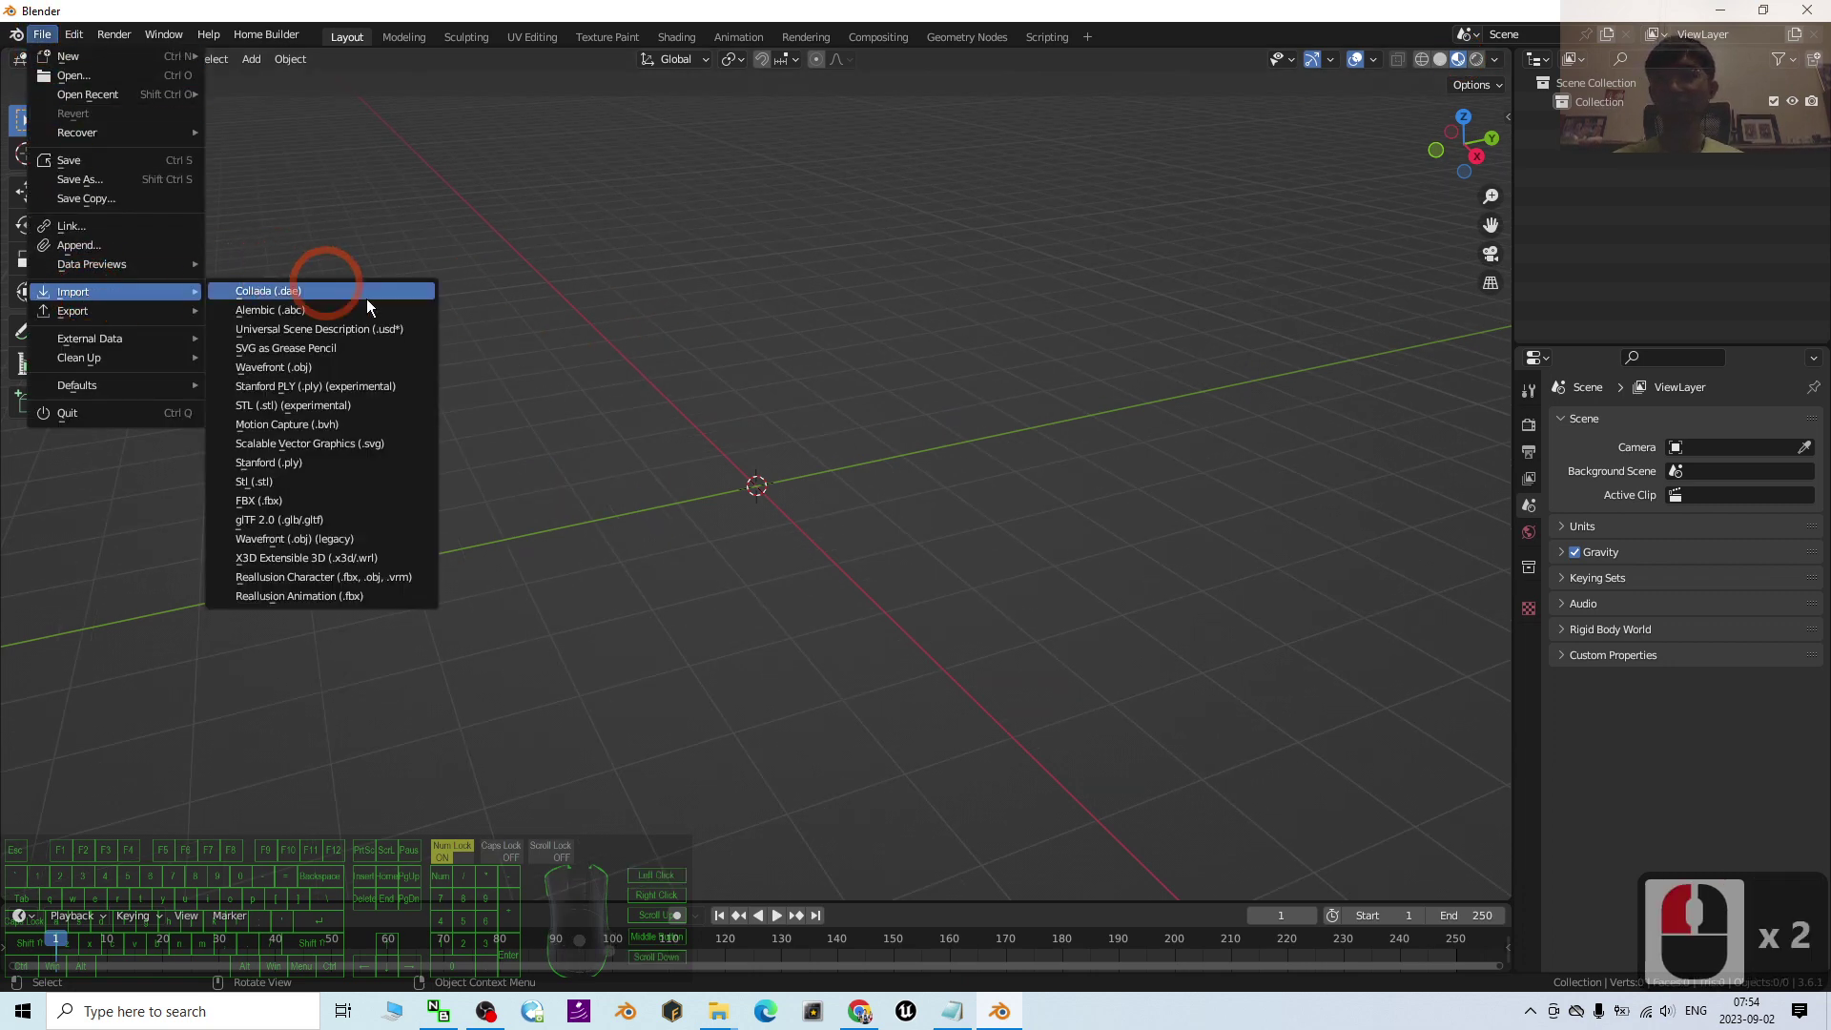
{"action": "left_click", "coordinate": [298, 424]}
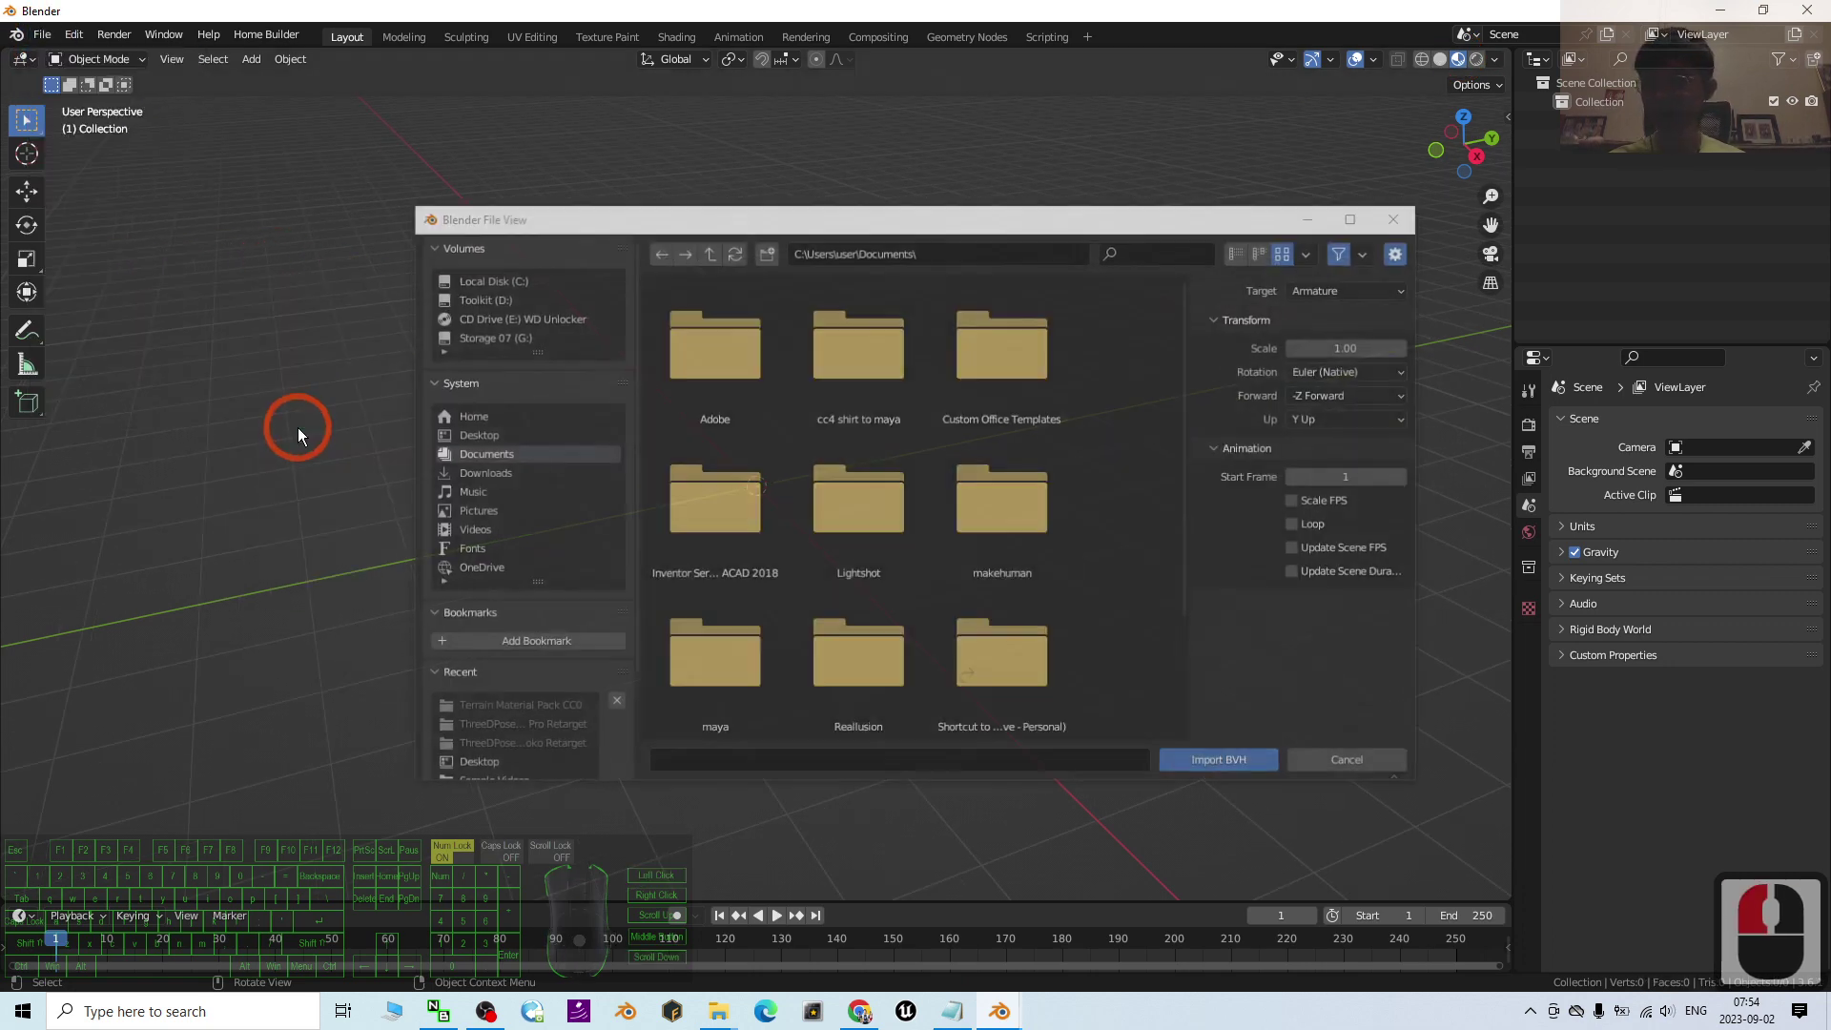
{"action": "left_click", "coordinate": [504, 435]}
{"action": "double_click", "coordinate": [714, 345]}
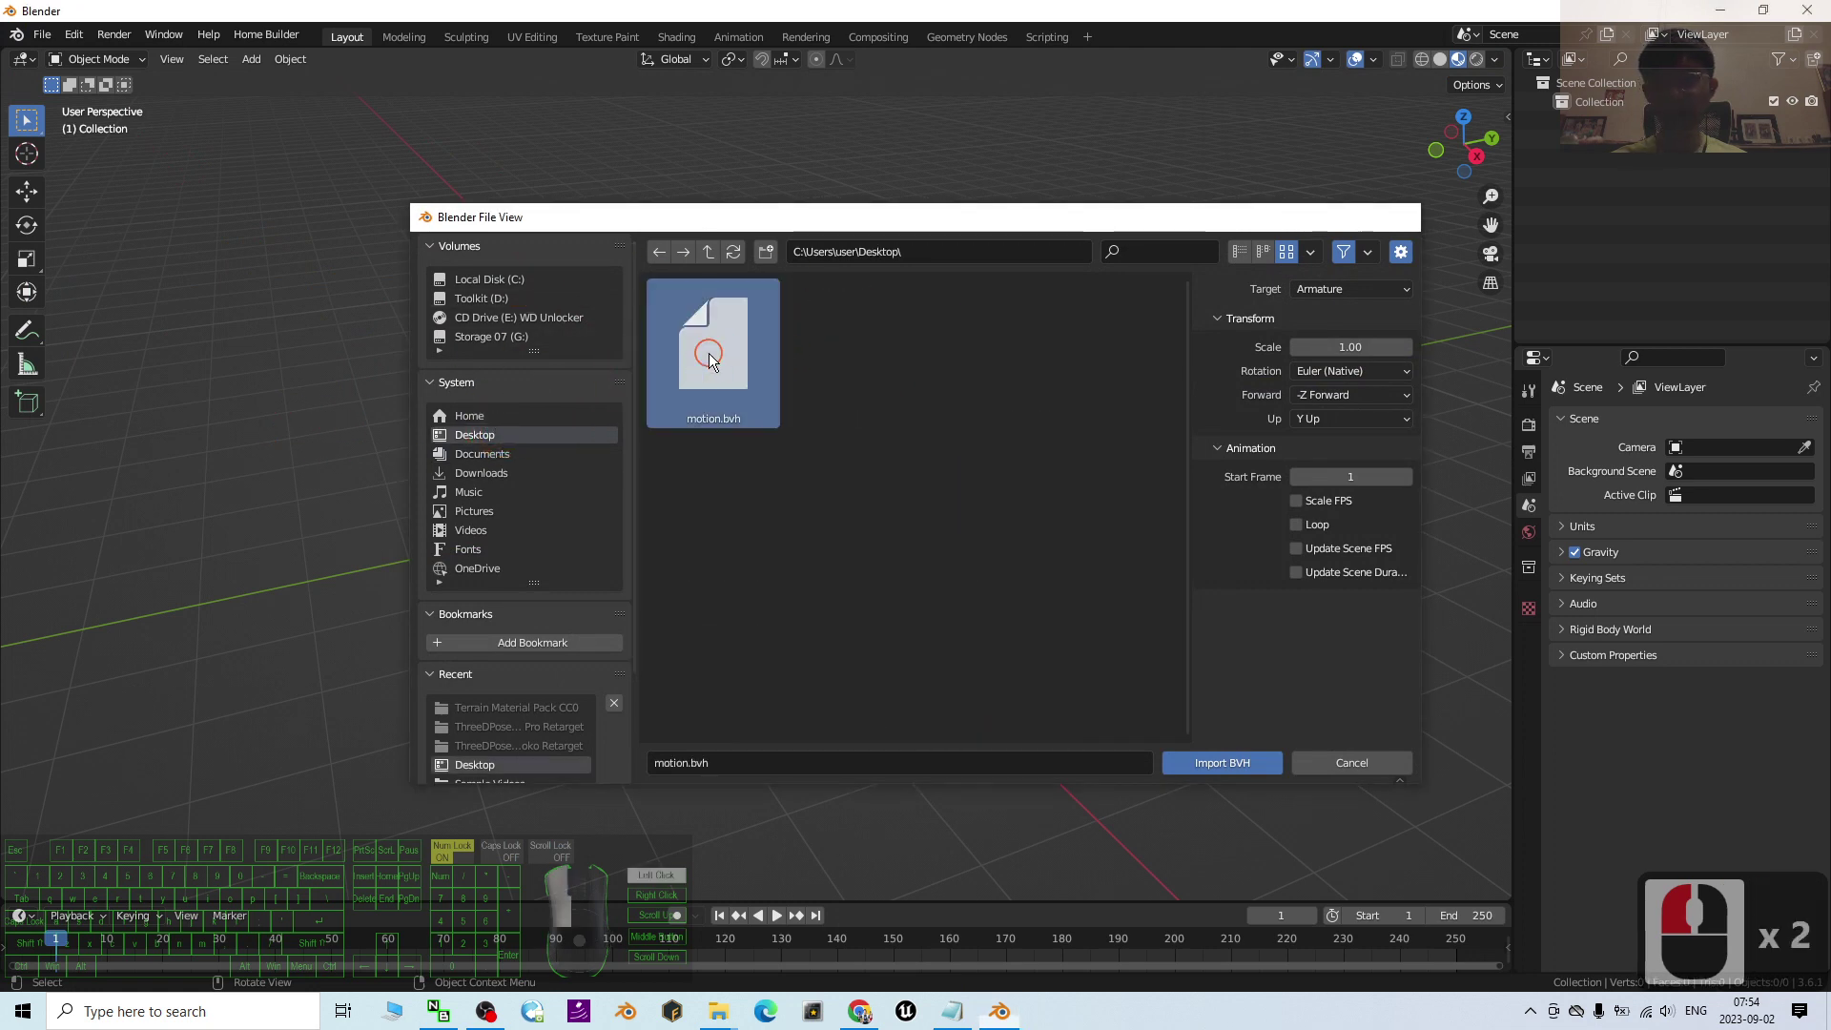
{"action": "left_click", "coordinate": [760, 360]}
- Orbit to face the skeleton, play its animation, then stop and return to frame 1
{"action": "middle_click_drag", "start_coordinate": [749, 379], "coordinate": [721, 882]}
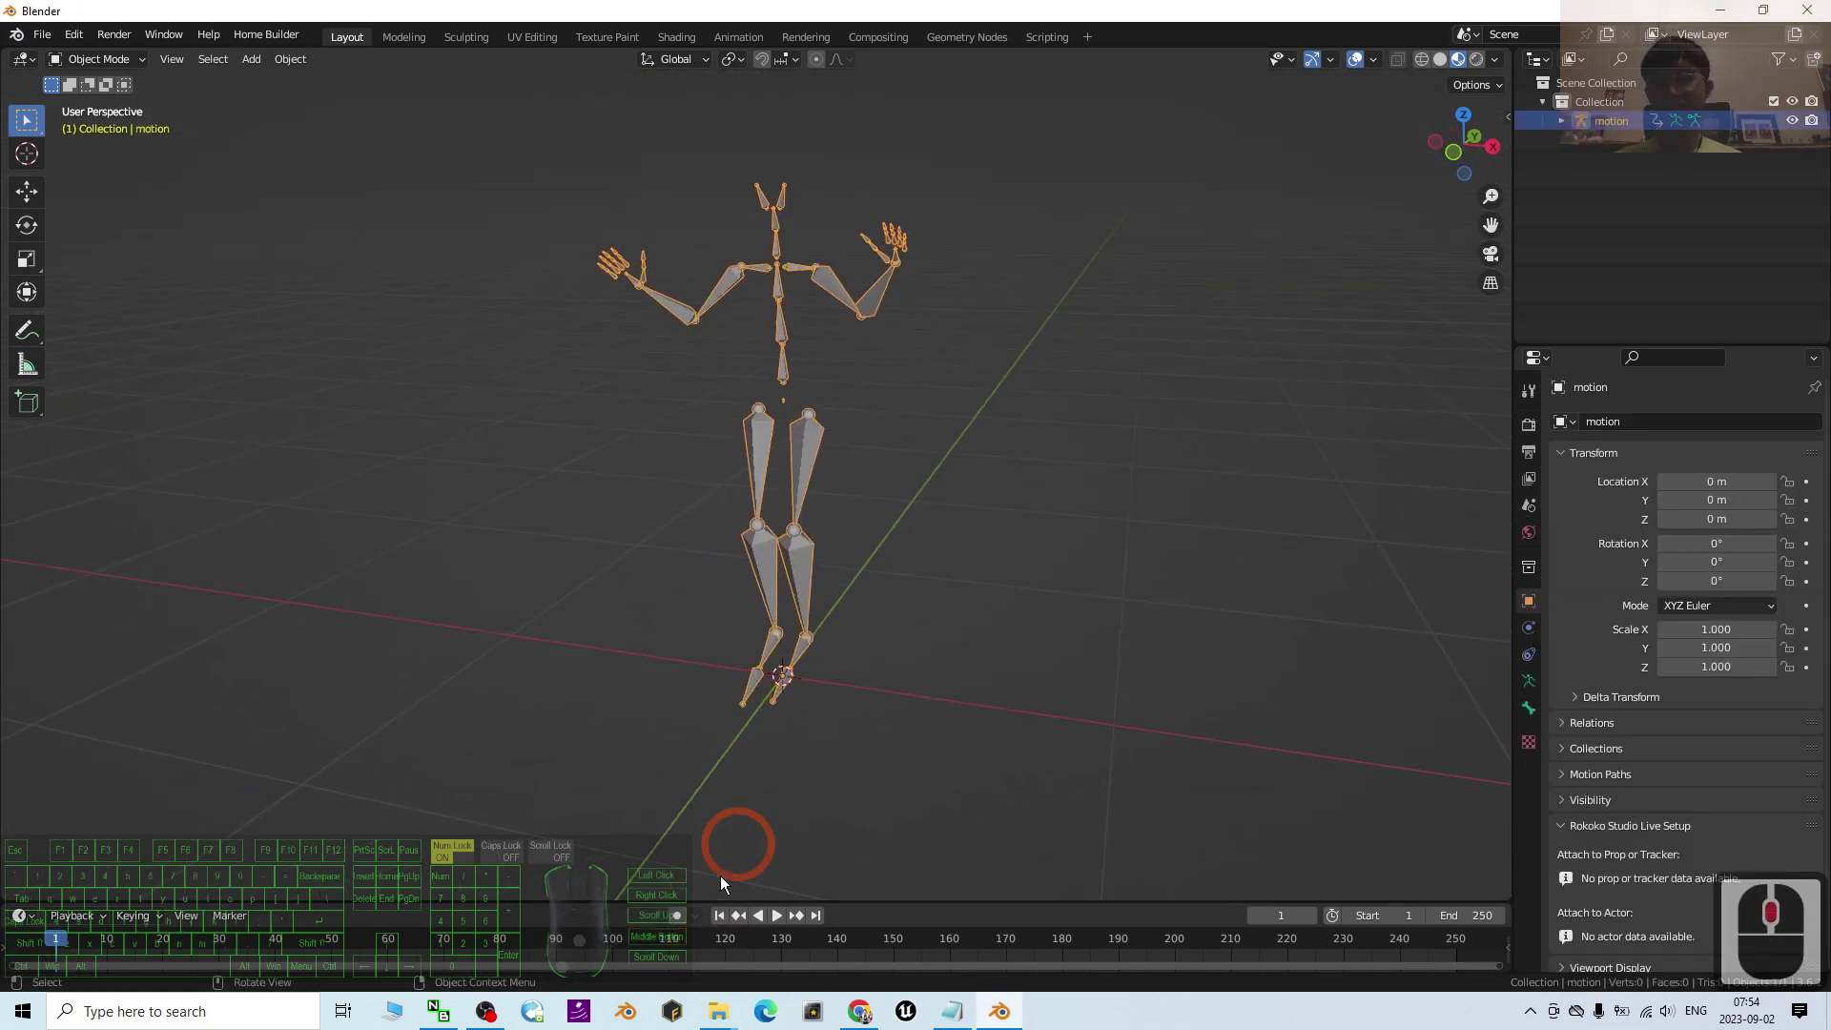
{"action": "left_click", "coordinate": [777, 917]}
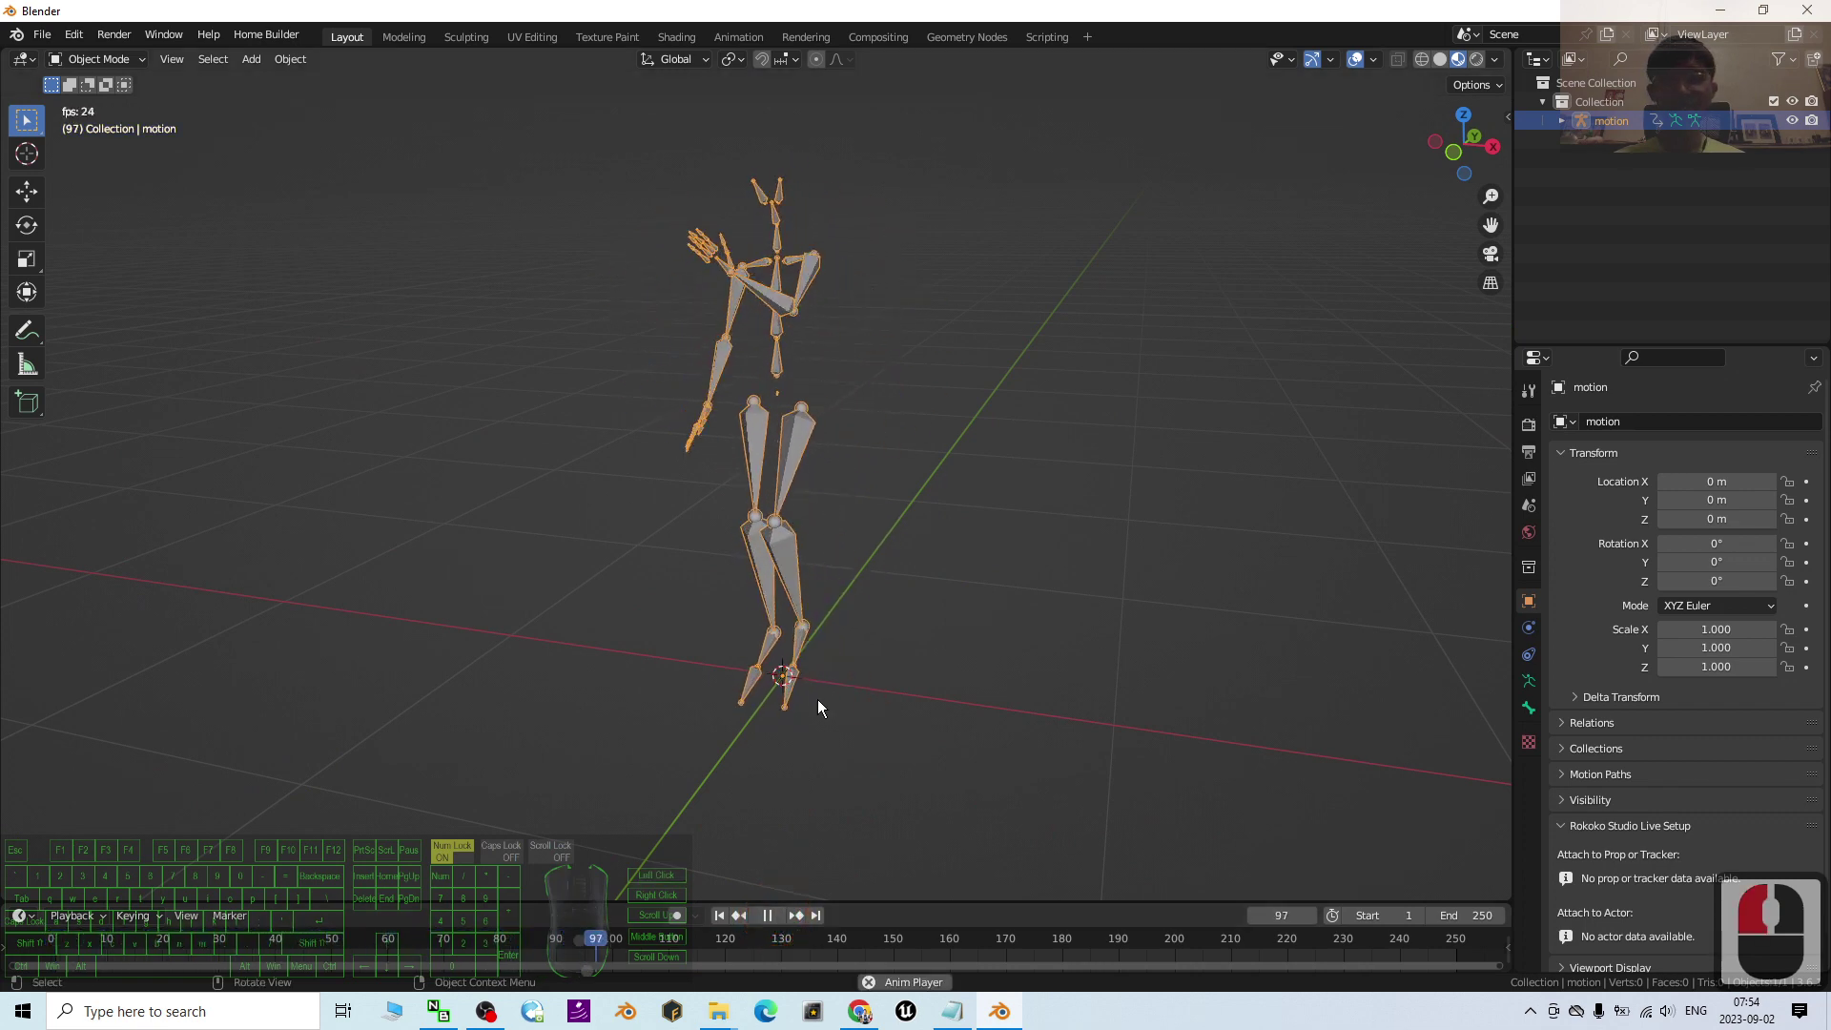
{"action": "left_click", "coordinate": [767, 916]}
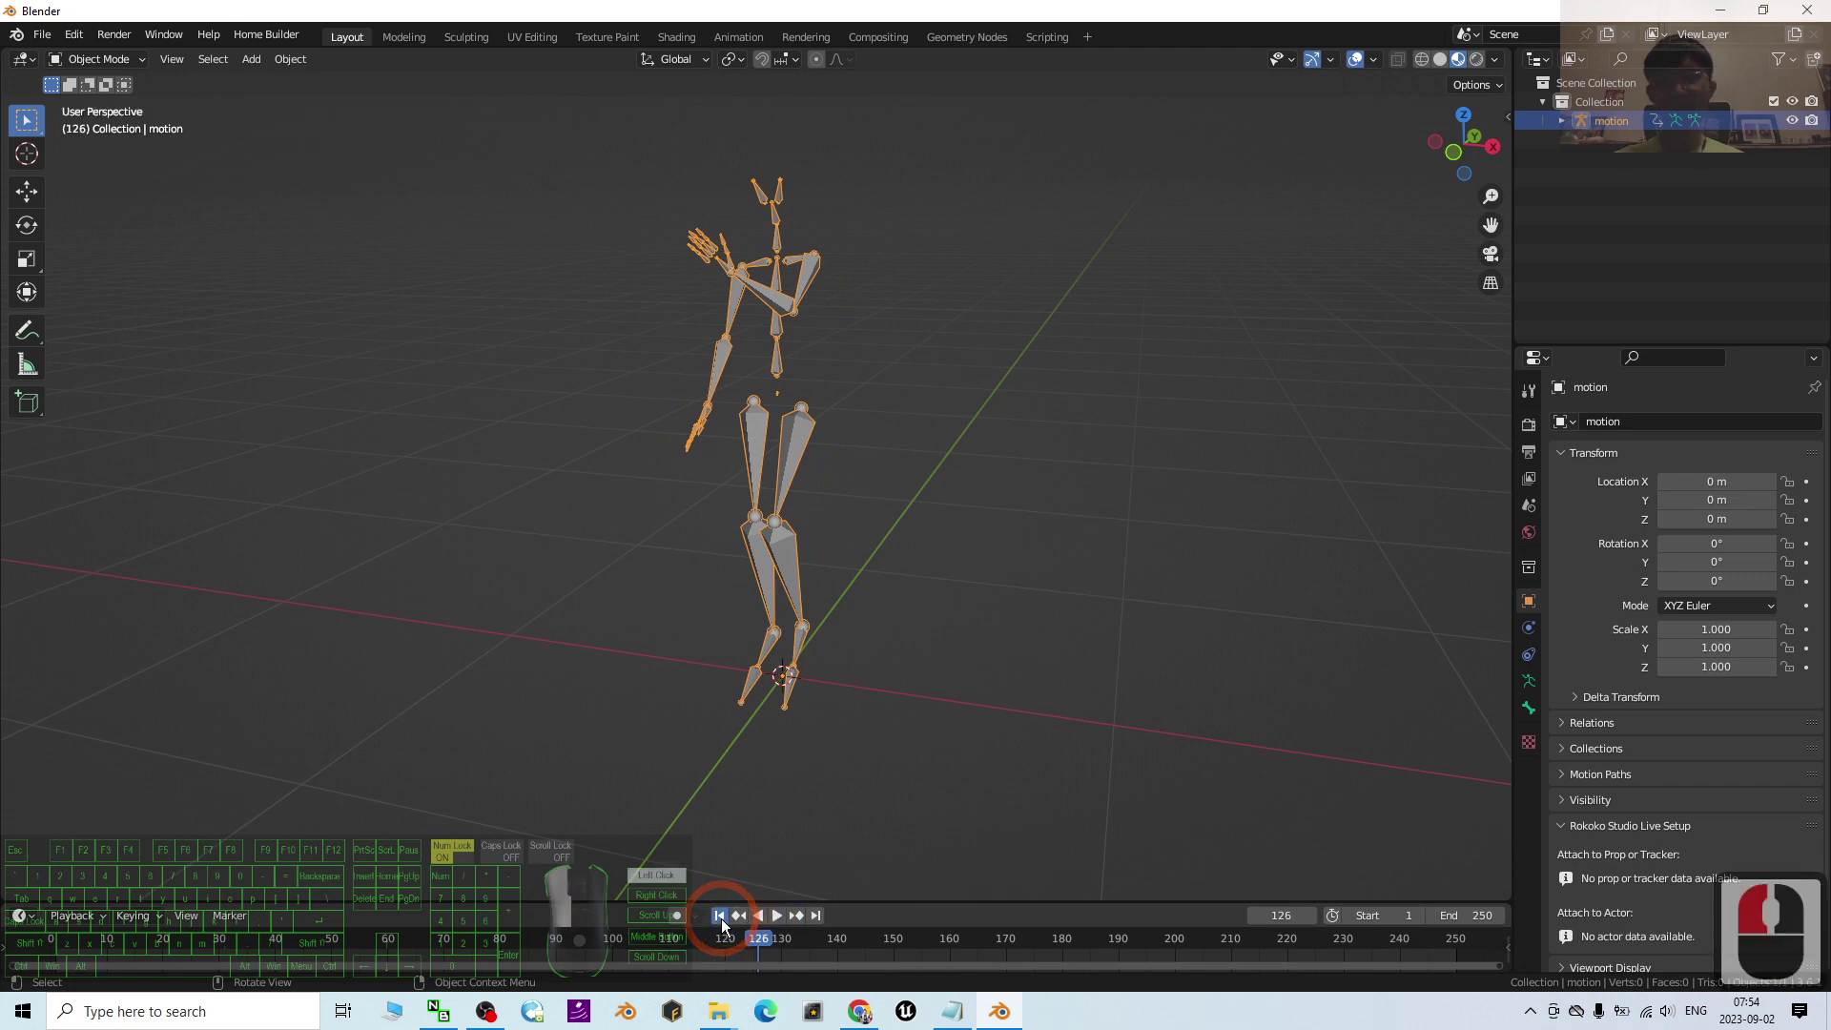
{"action": "double_click", "coordinate": [721, 916]}
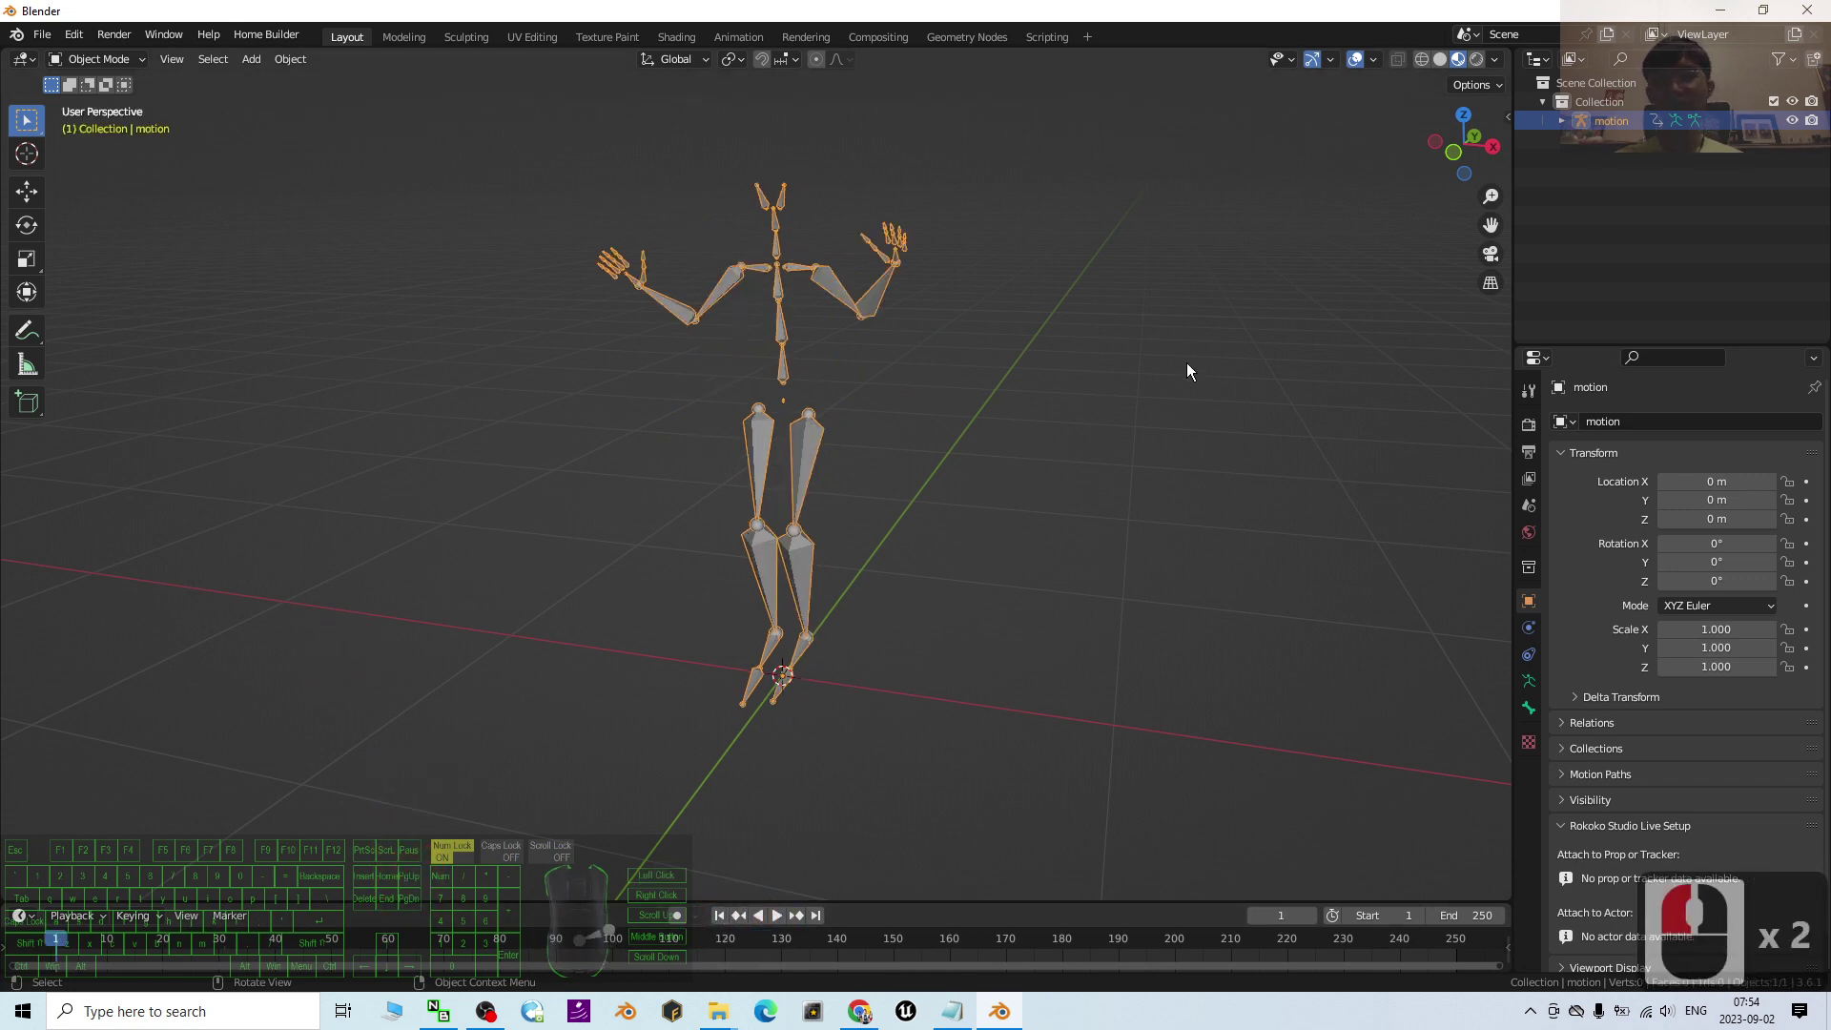
- Move the motion skeleton along X to -1.3468 m
{"action": "left_click", "coordinate": [828, 479]}
{"action": "double_click", "coordinate": [802, 445]}
{"action": "key", "text": "g"}
{"action": "key", "text": "x"}
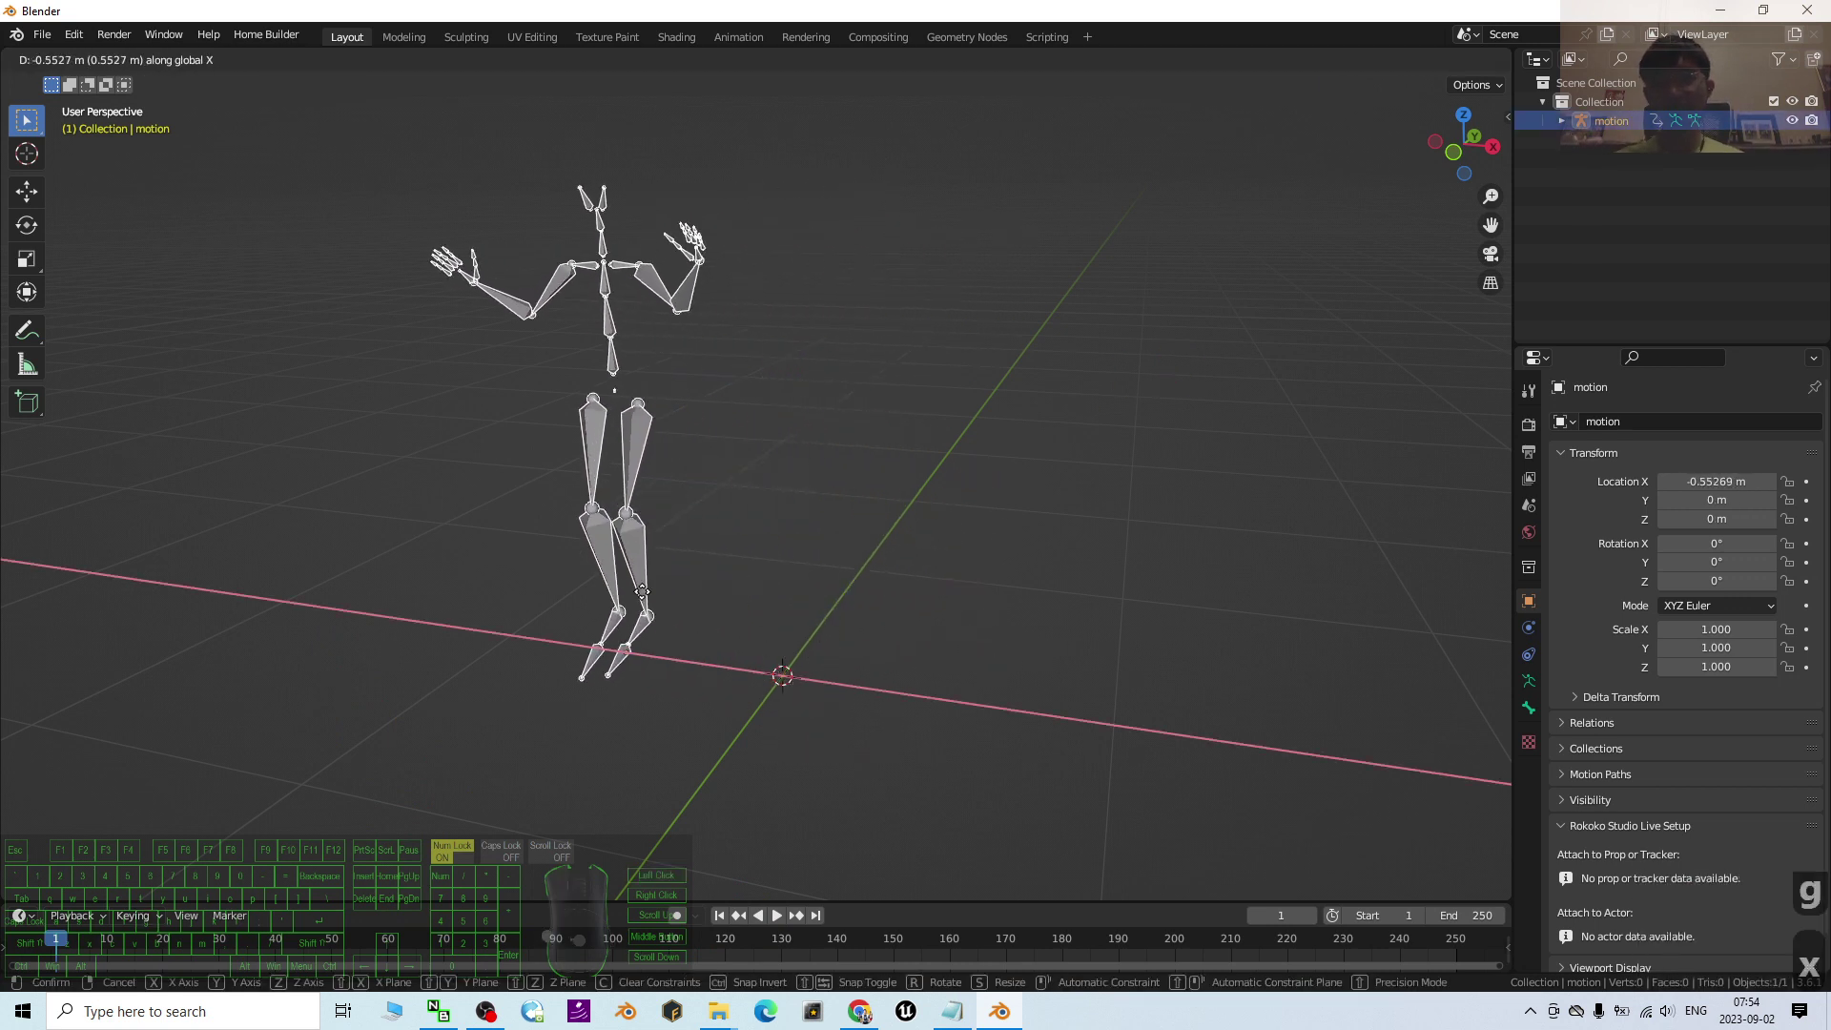
{"action": "left_click", "coordinate": [213, 278]}
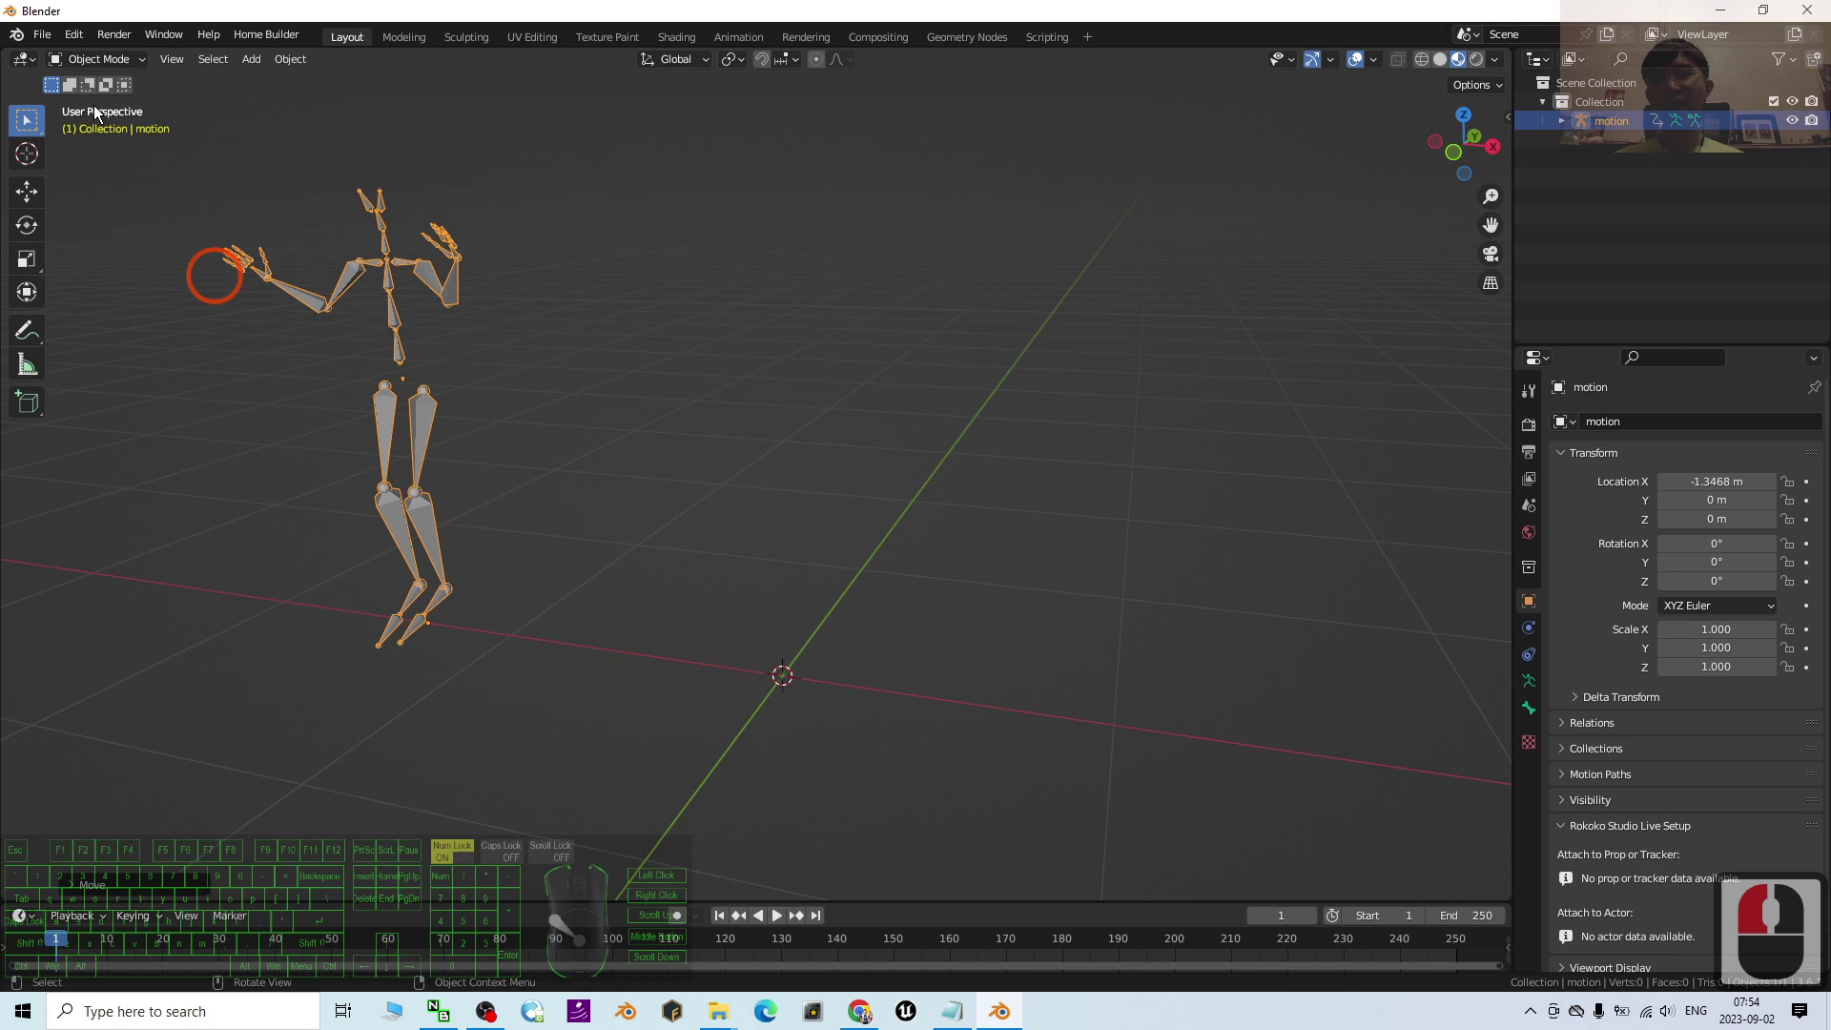
- Import the FBX character file from the Desktop beside the skeleton
{"action": "left_click", "coordinate": [35, 38]}
{"action": "left_click", "coordinate": [72, 292]}
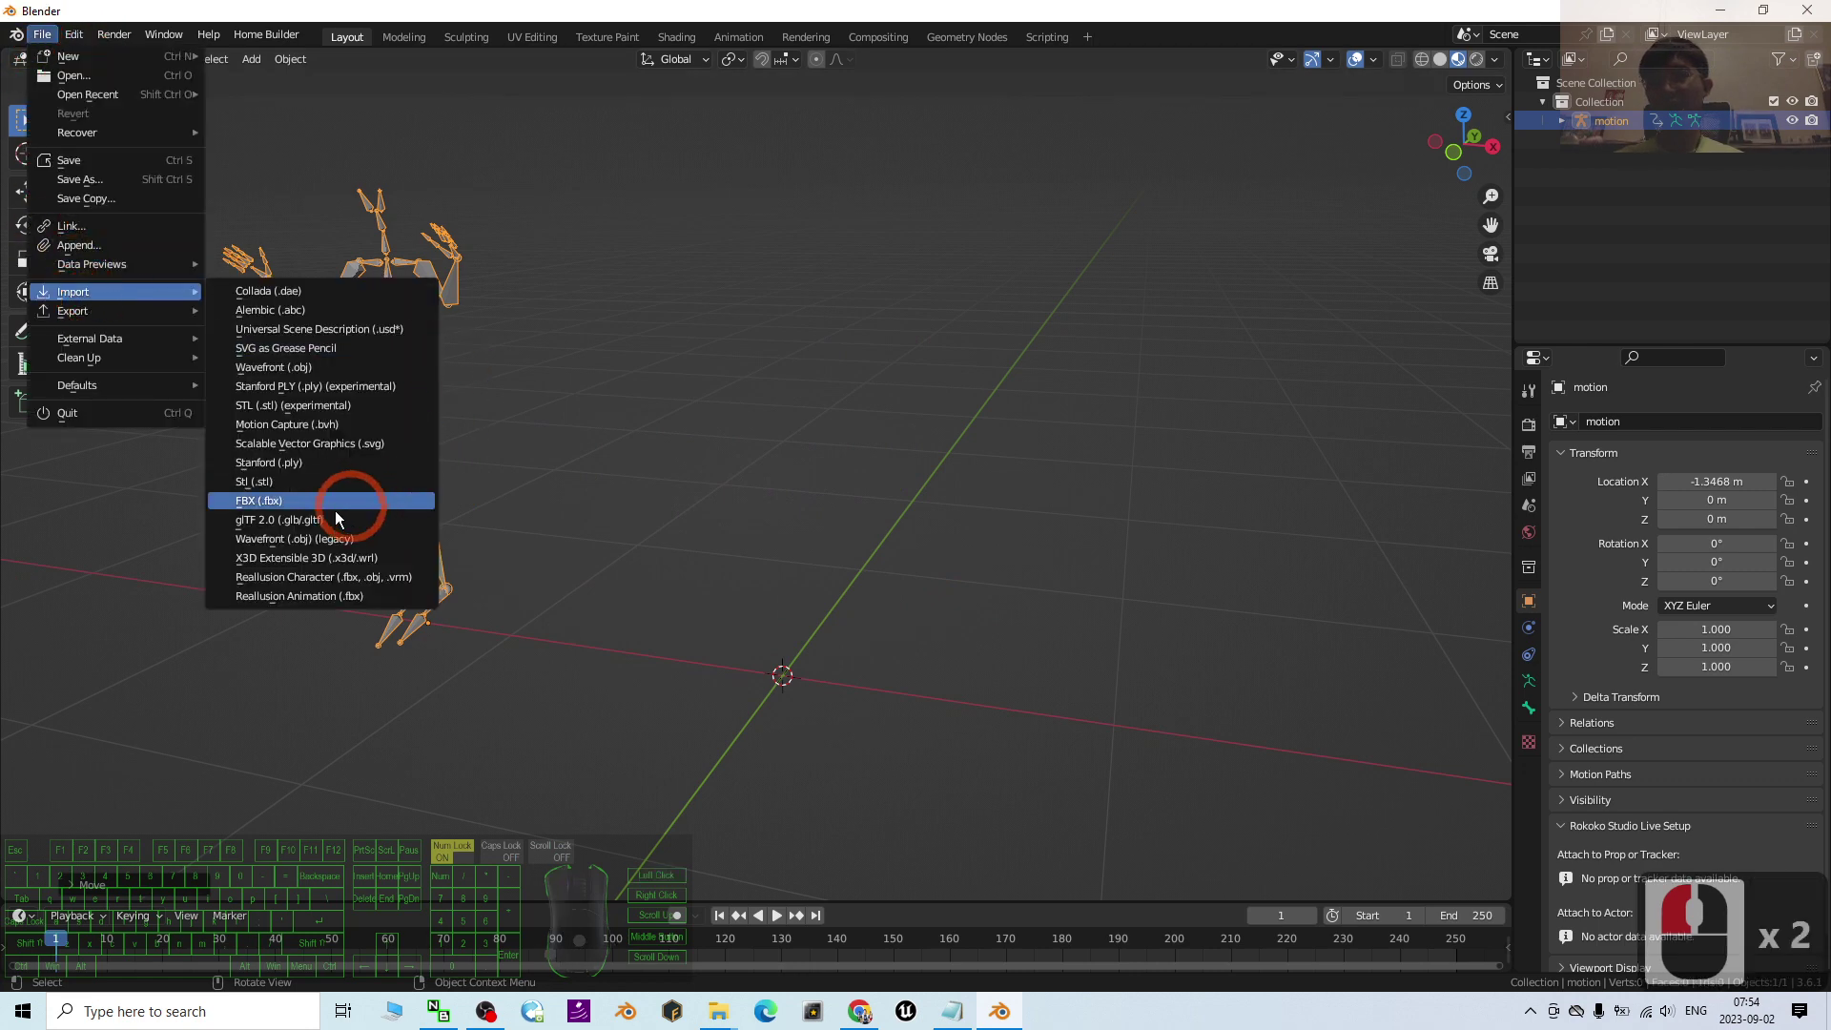
{"action": "left_click", "coordinate": [280, 500]}
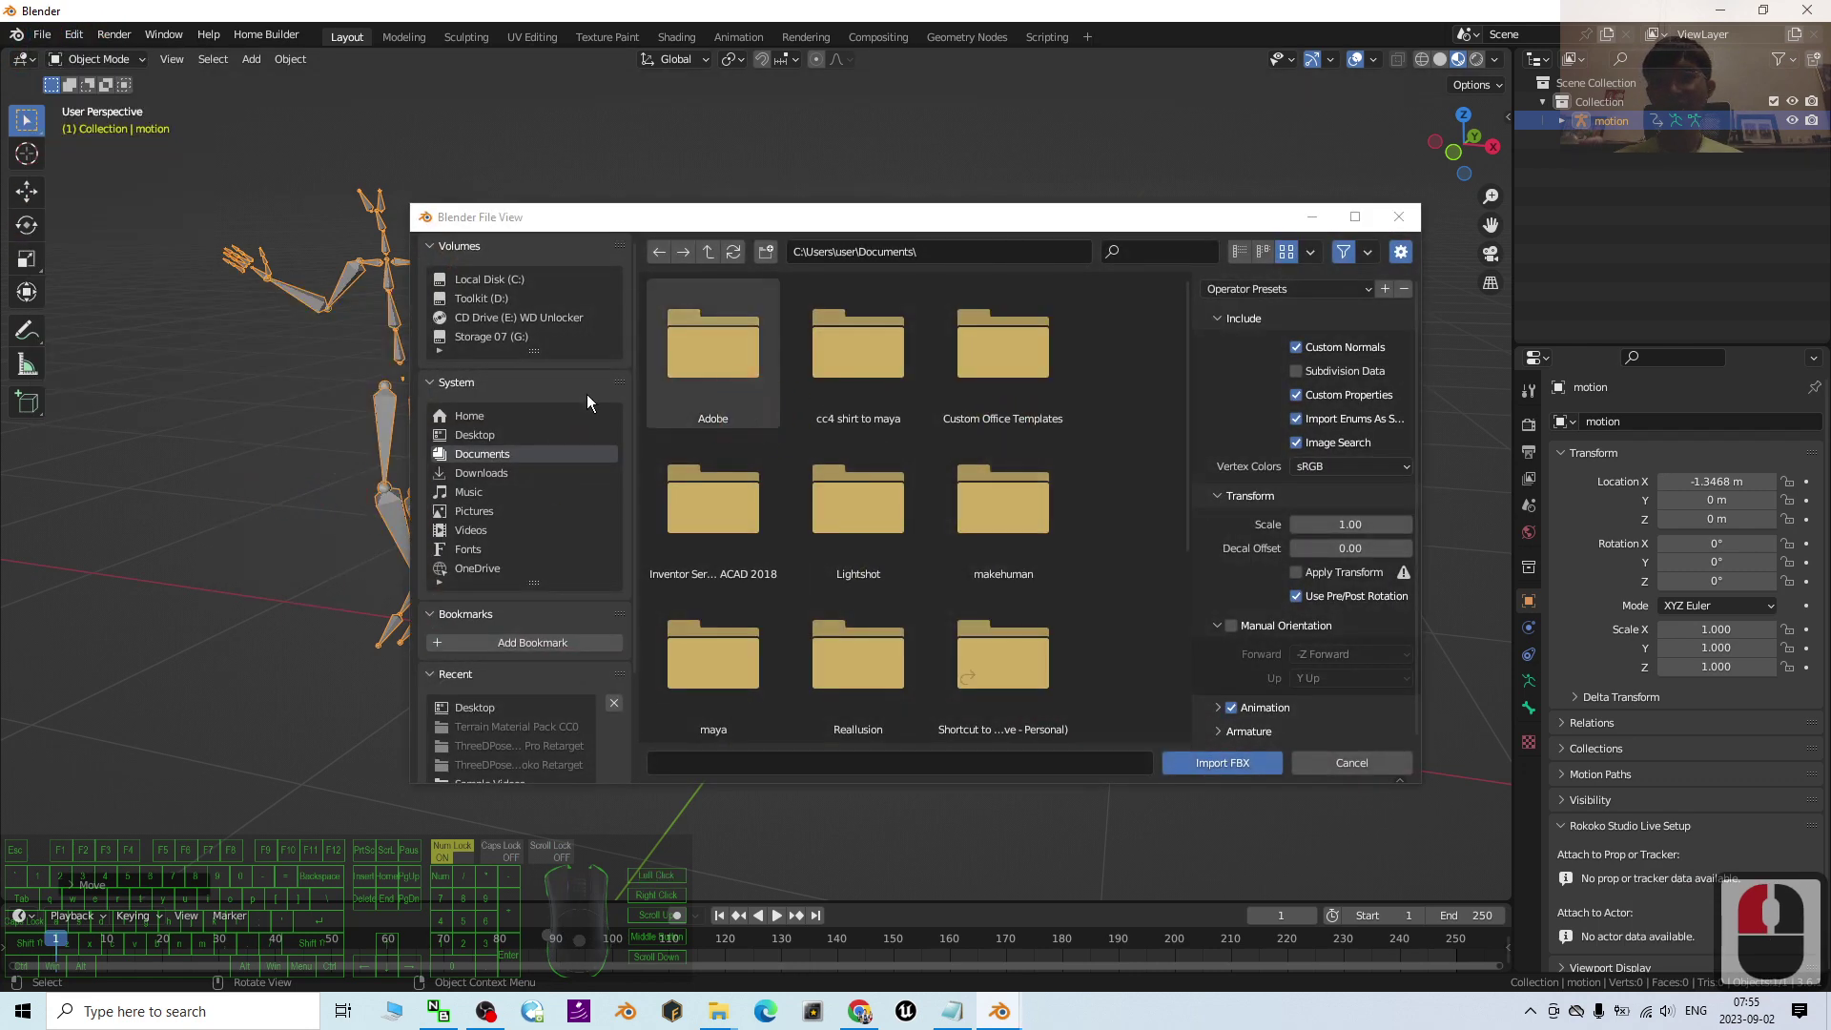
{"action": "left_click", "coordinate": [475, 434]}
{"action": "double_click", "coordinate": [744, 369]}
{"action": "left_click", "coordinate": [1295, 500]}
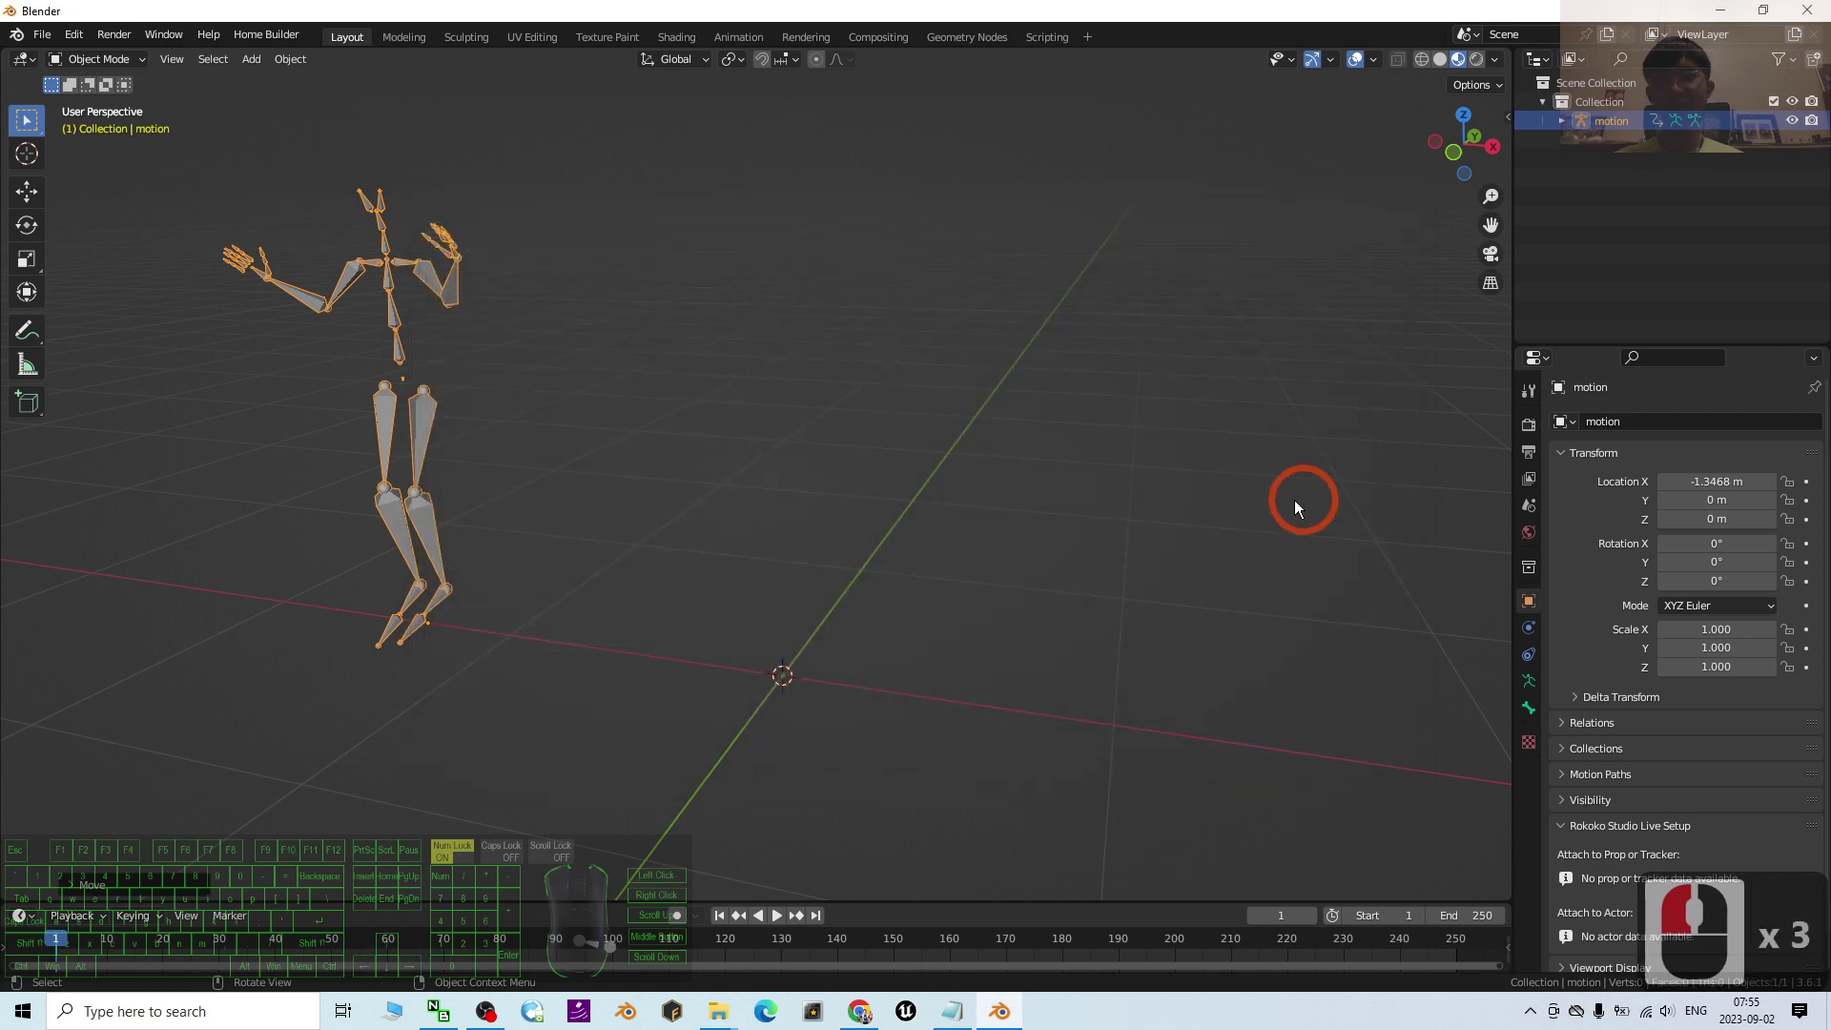
{"action": "scroll", "coordinate": [880, 444], "scroll_direction": "up", "scroll_amount": 3}
{"action": "scroll", "coordinate": [879, 445], "scroll_direction": "down", "scroll_amount": 3}
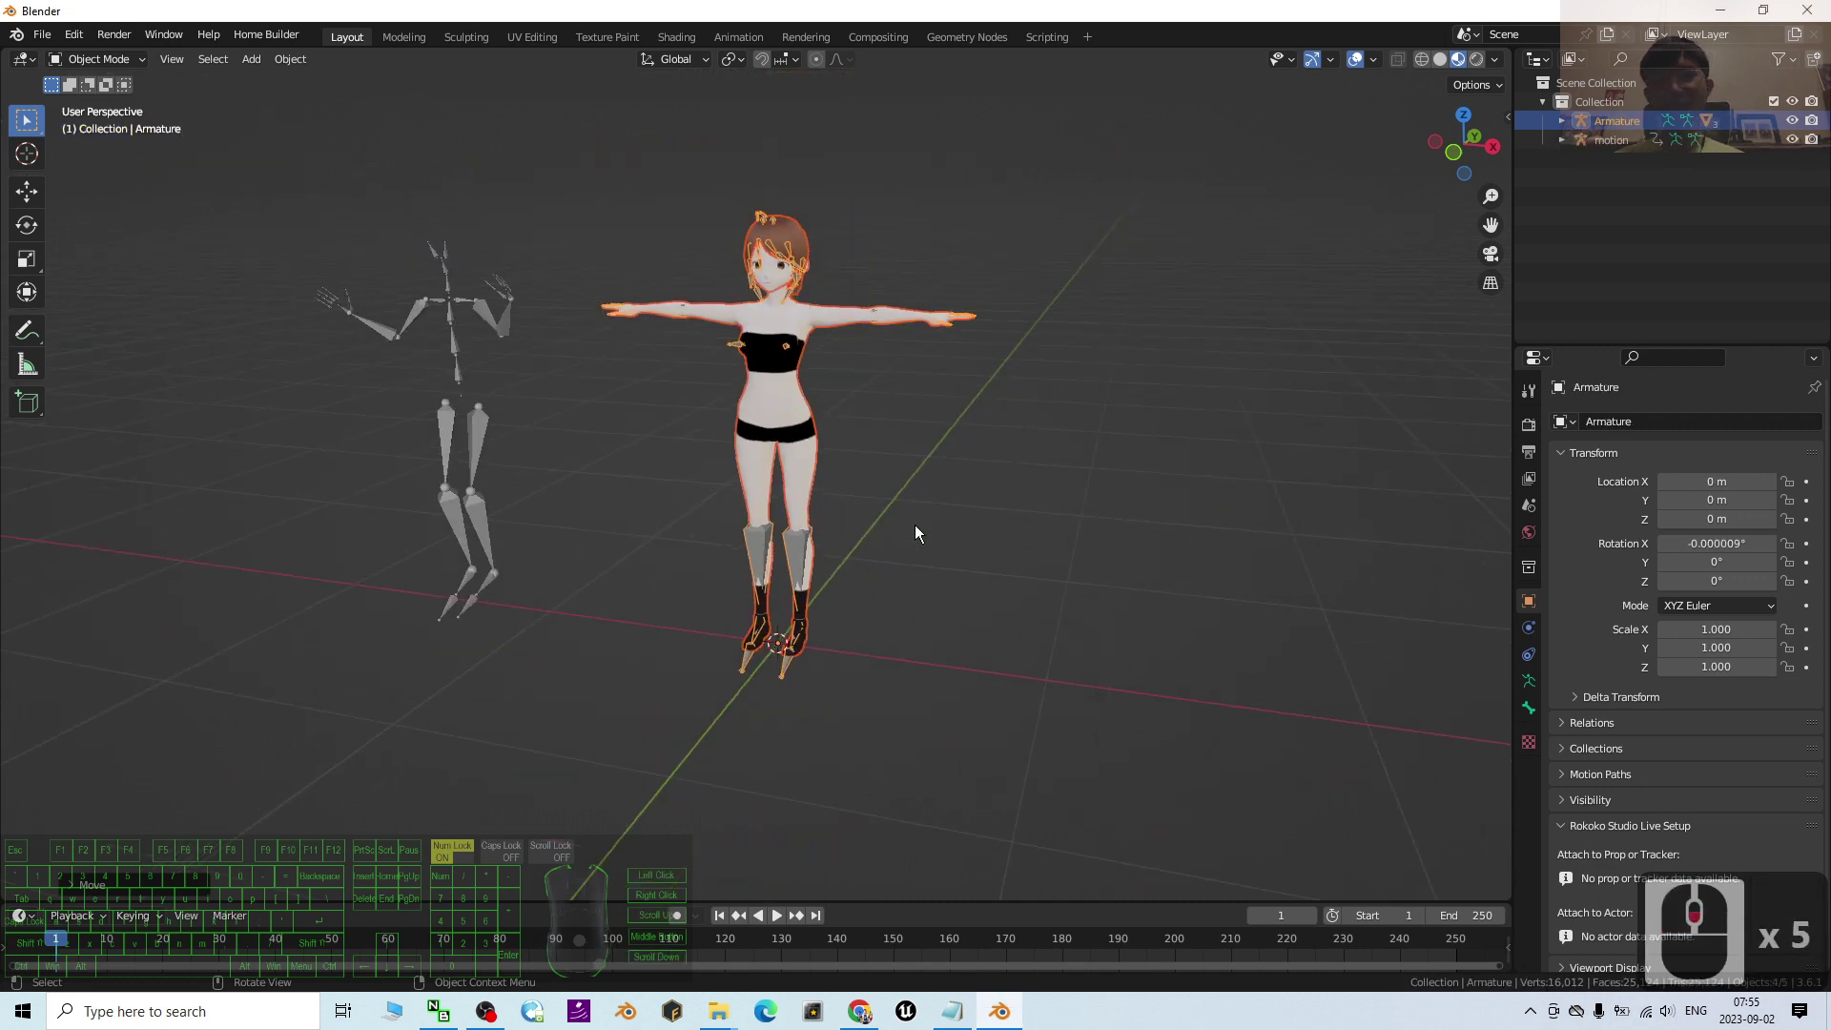
{"action": "left_click", "coordinate": [1004, 535]}
- Turn on In Front and bone Names in the avatar Armature's viewport display settings
{"action": "scroll", "coordinate": [799, 290], "scroll_direction": "up", "scroll_amount": 4}
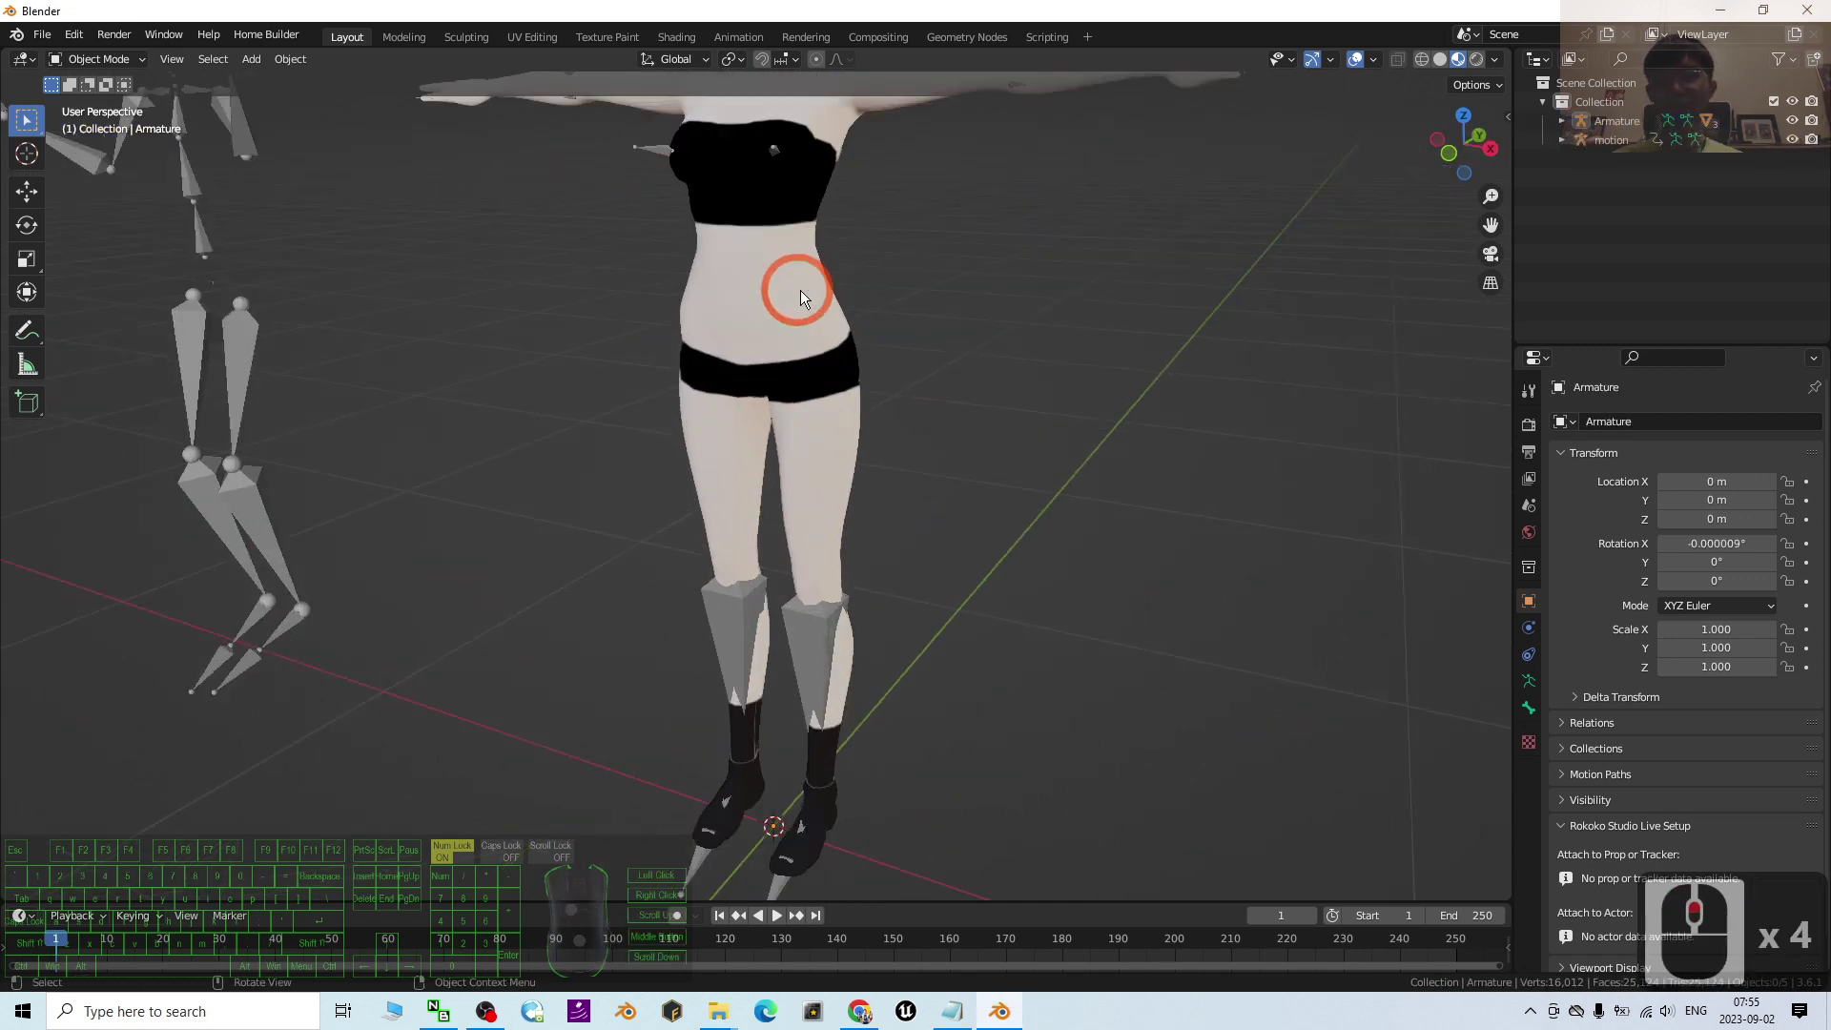
{"action": "scroll", "coordinate": [799, 290], "scroll_direction": "down", "scroll_amount": 5}
{"action": "middle_click_drag", "start_coordinate": [890, 329], "coordinate": [889, 536], "text": "shift"}
{"action": "scroll", "coordinate": [889, 536], "scroll_direction": "down", "scroll_amount": 2}
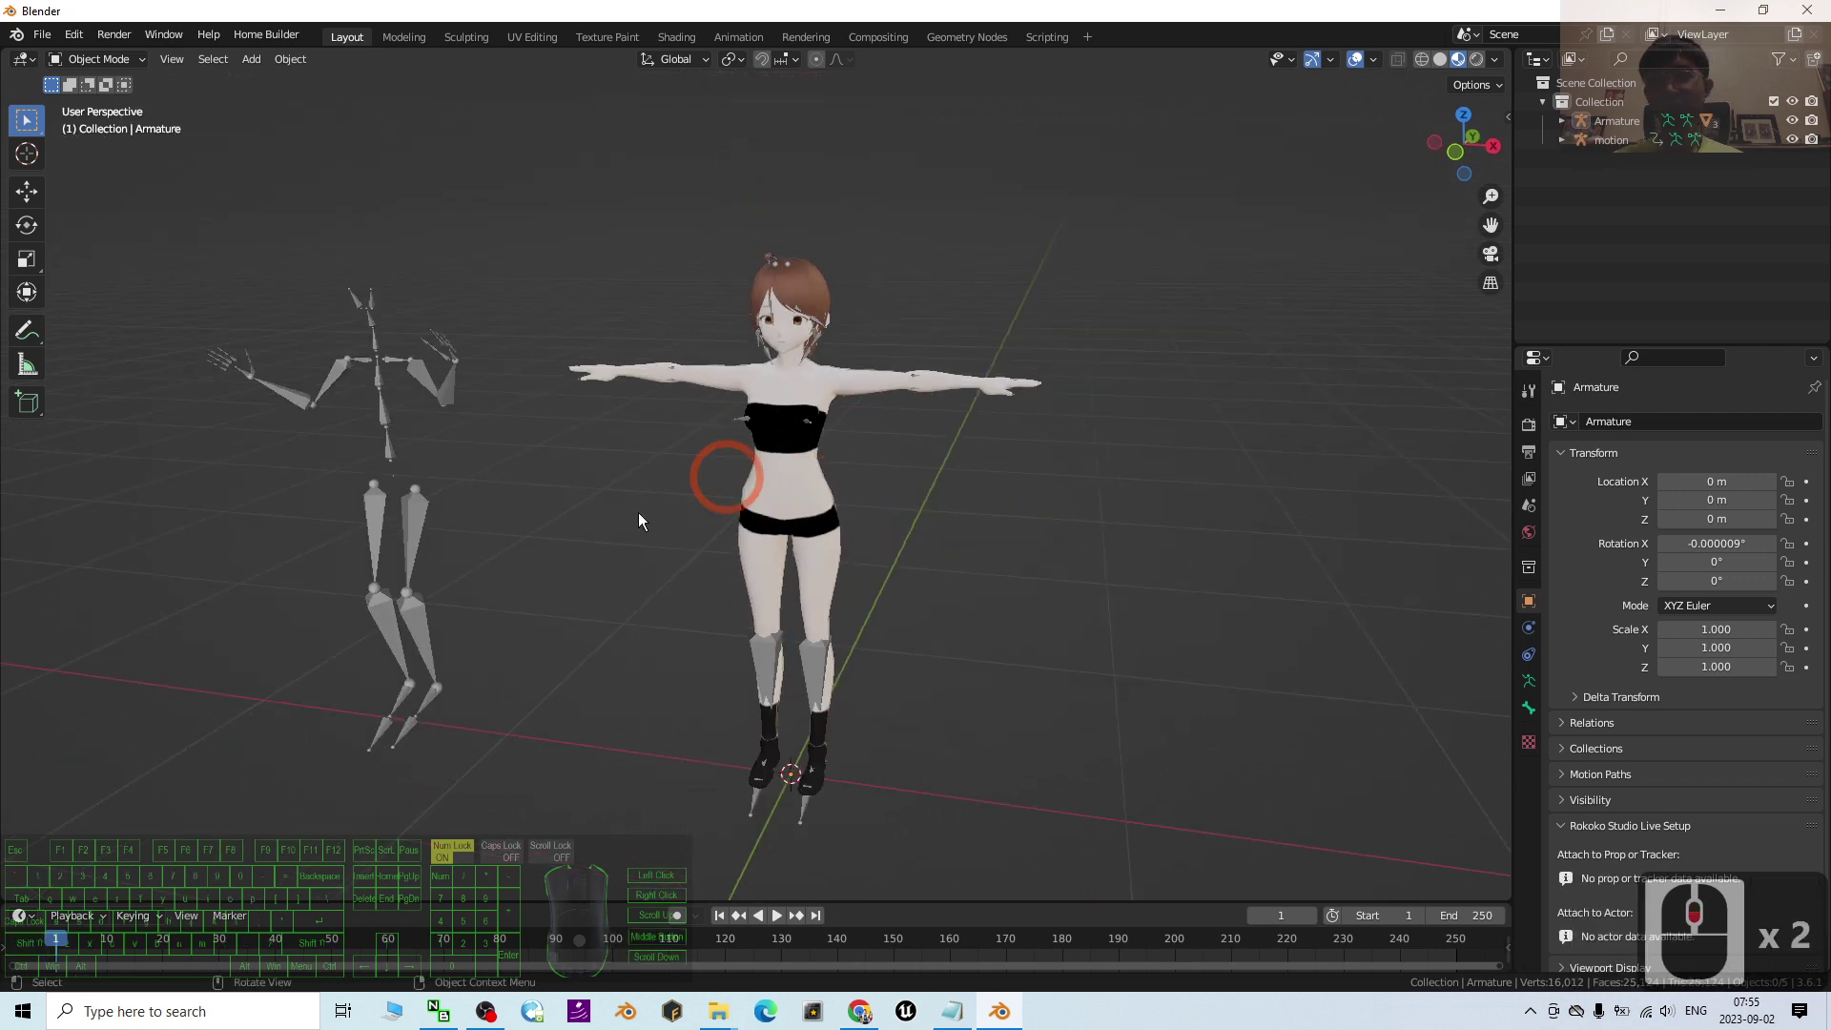
{"action": "left_click", "coordinate": [411, 520]}
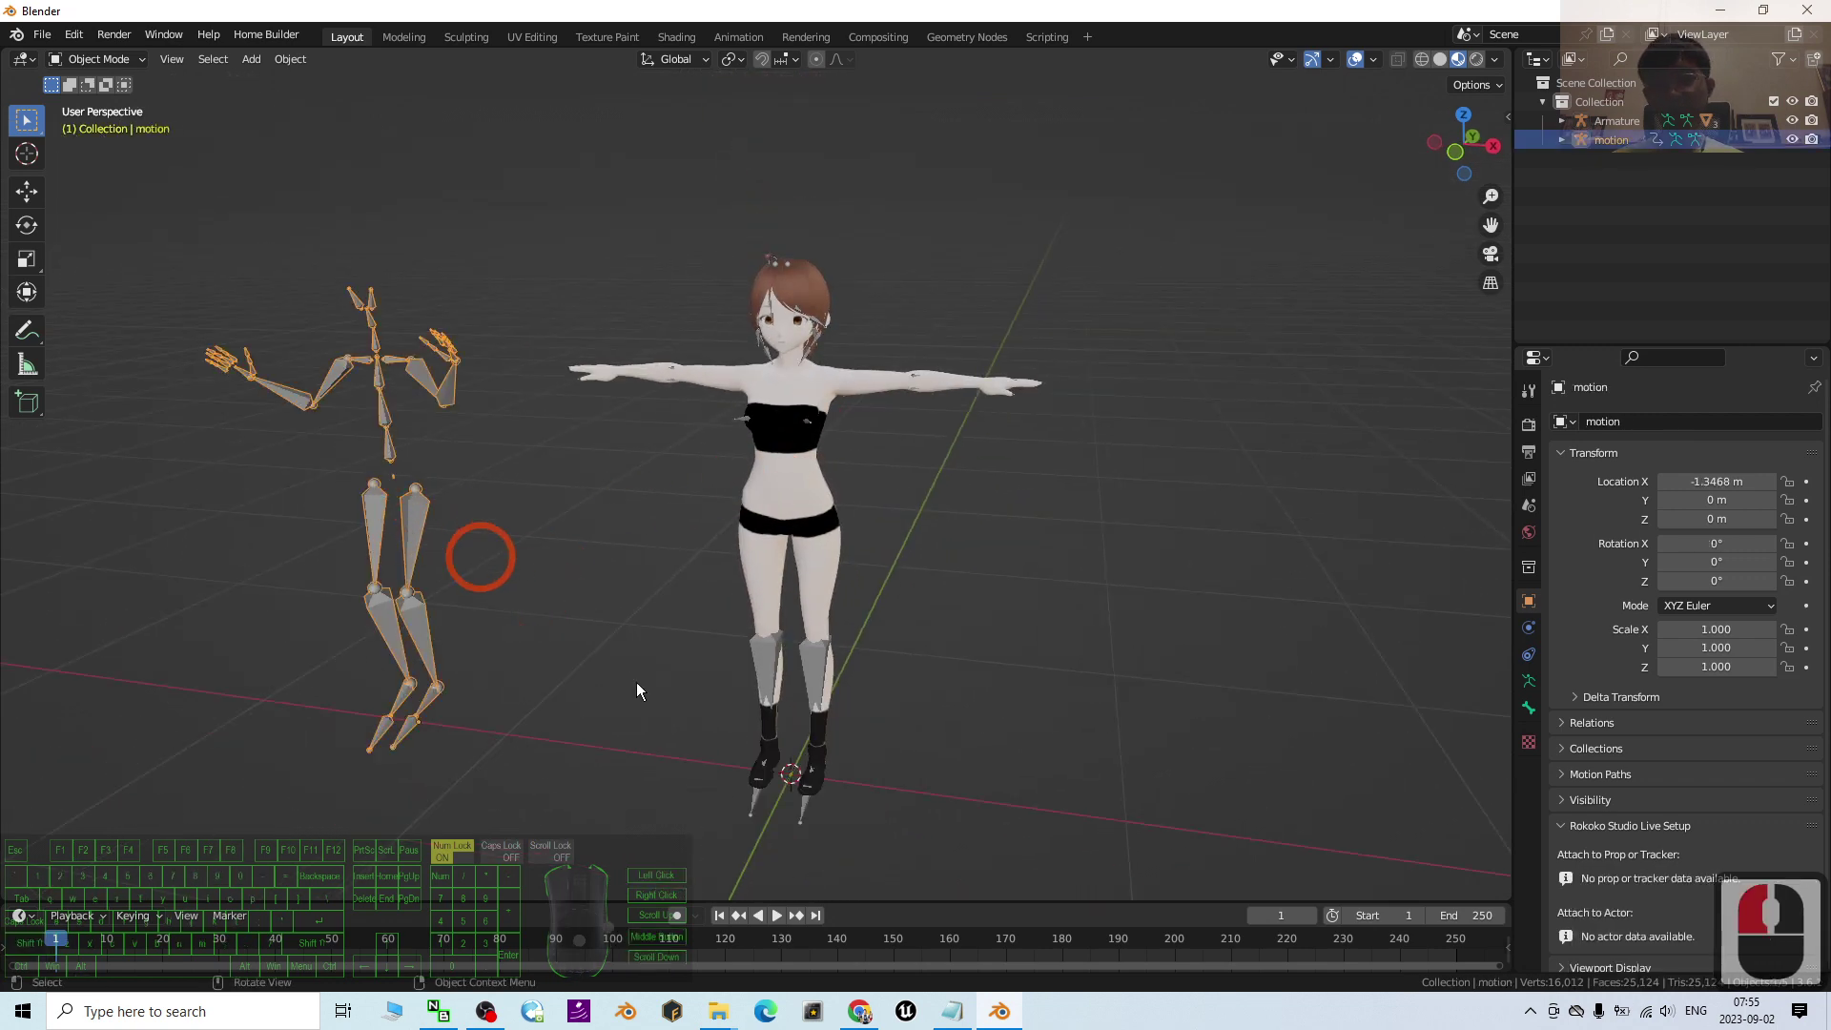
{"action": "left_click", "coordinate": [952, 531]}
{"action": "left_click", "coordinate": [952, 560]}
{"action": "left_click", "coordinate": [816, 662]}
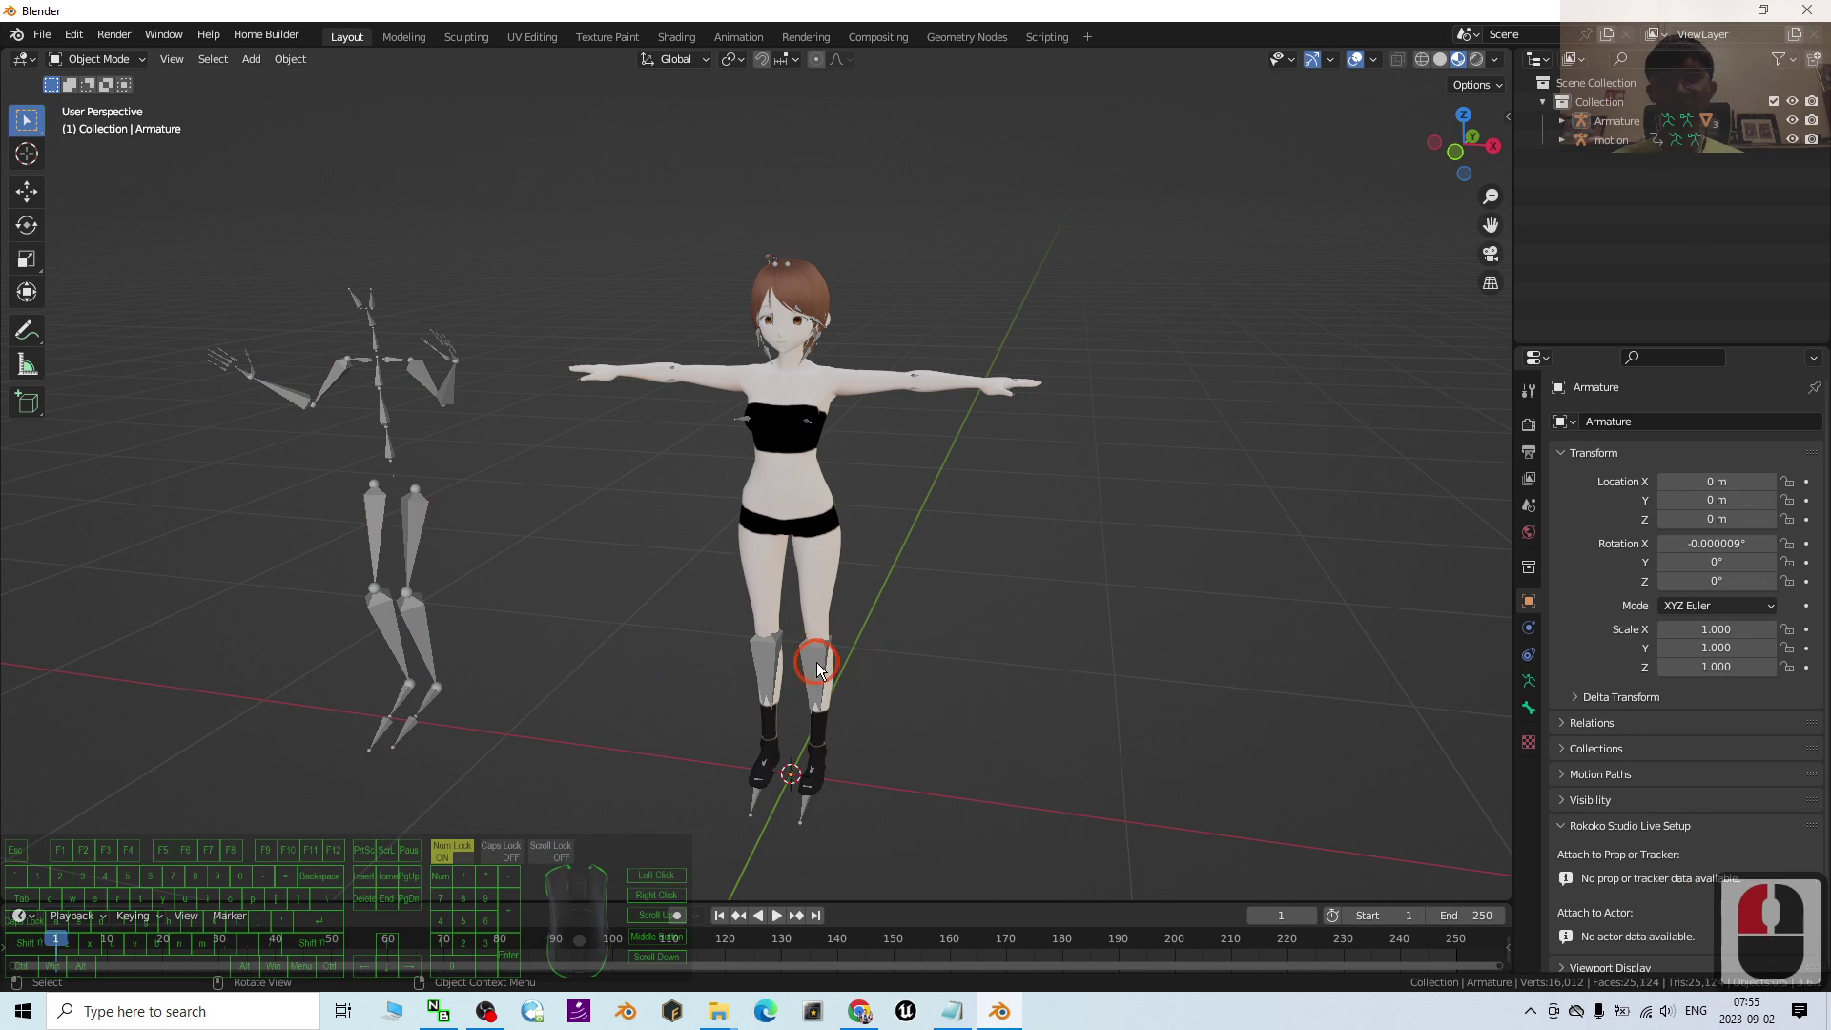
{"action": "left_click", "coordinate": [1530, 686]}
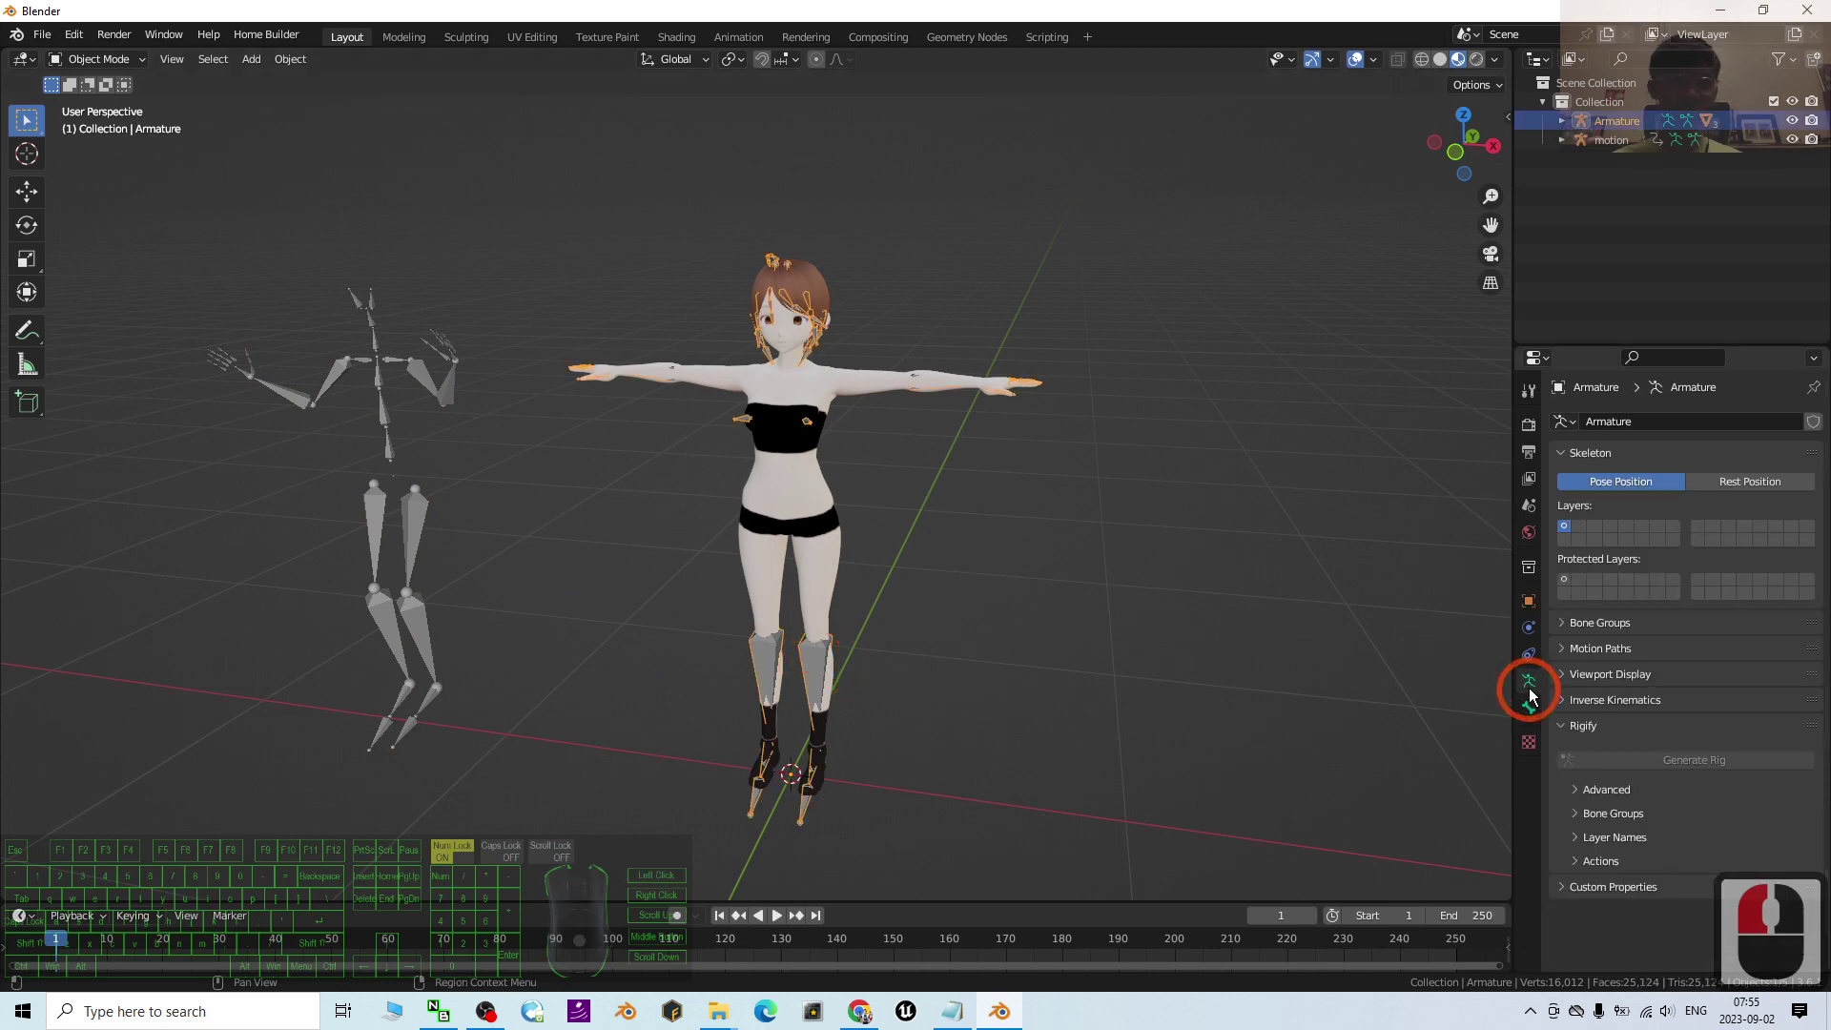
{"action": "left_click", "coordinate": [1564, 674]}
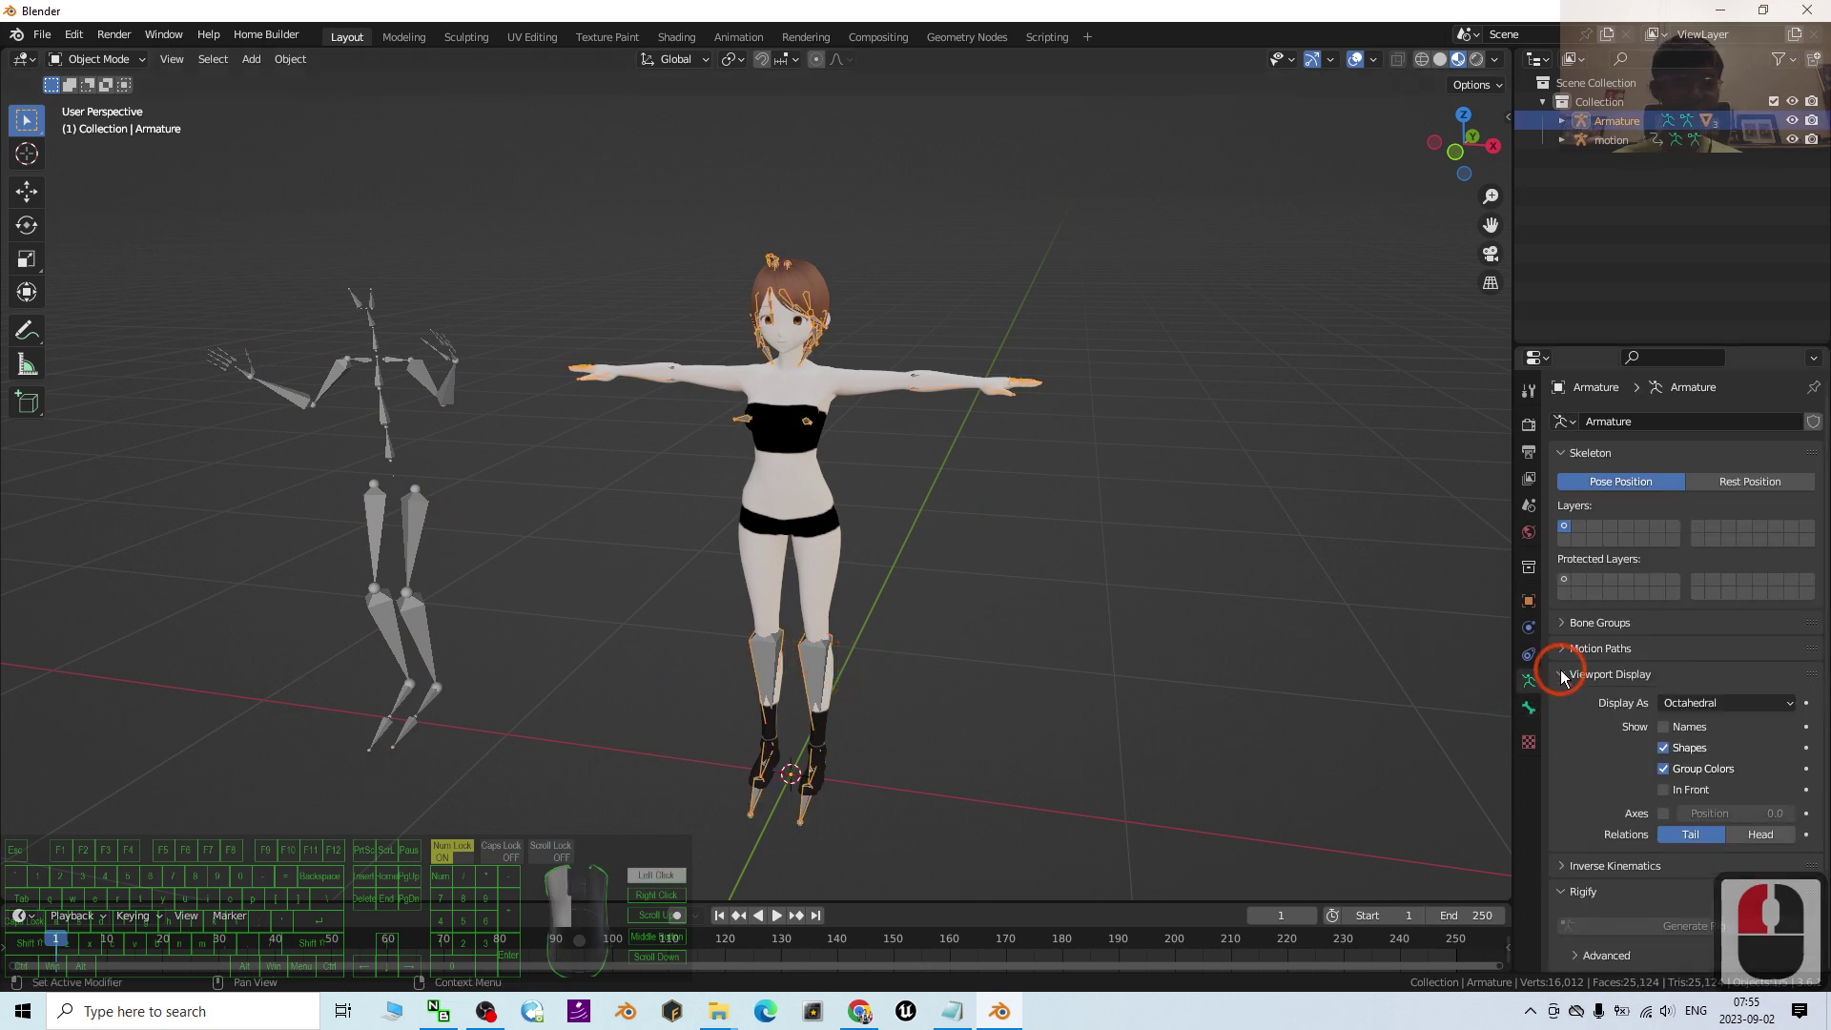
{"action": "left_click", "coordinate": [1663, 791]}
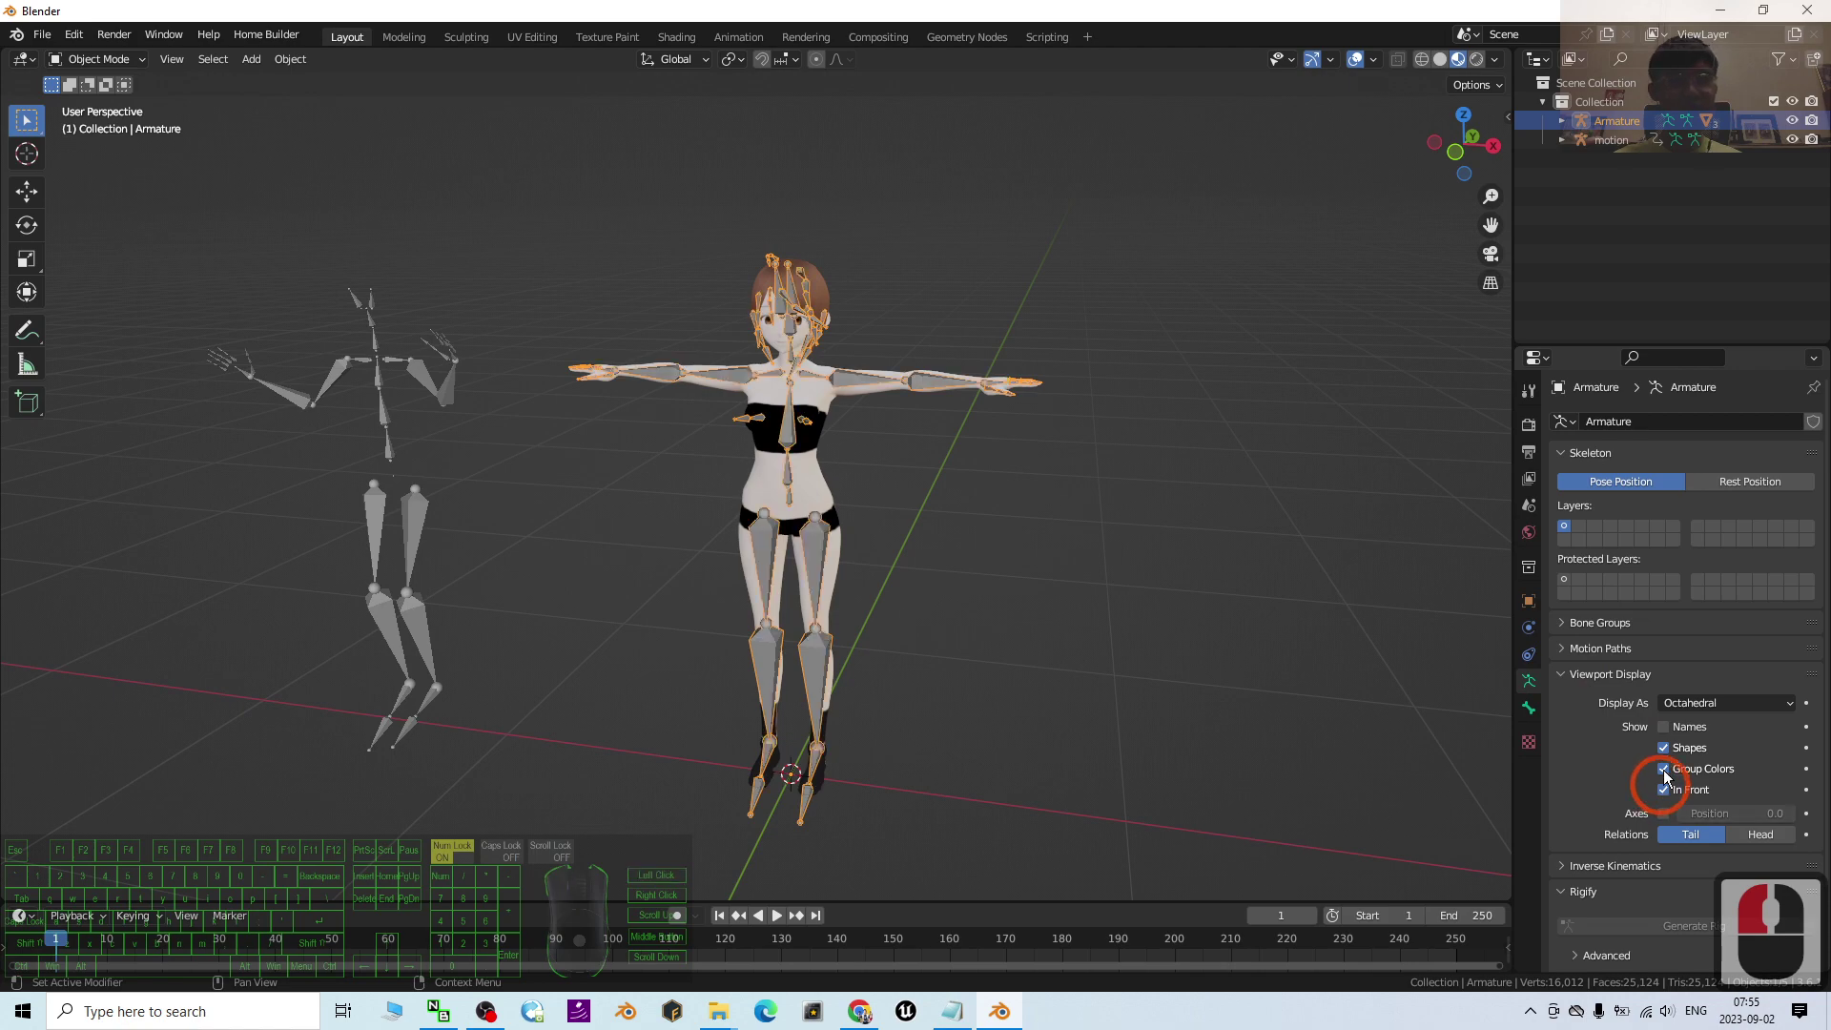
{"action": "left_click", "coordinate": [1664, 727]}
- Show bone names on the motion skeleton as well
{"action": "scroll", "coordinate": [859, 528], "scroll_direction": "up", "scroll_amount": 5}
{"action": "scroll", "coordinate": [993, 650], "scroll_direction": "down", "scroll_amount": 2}
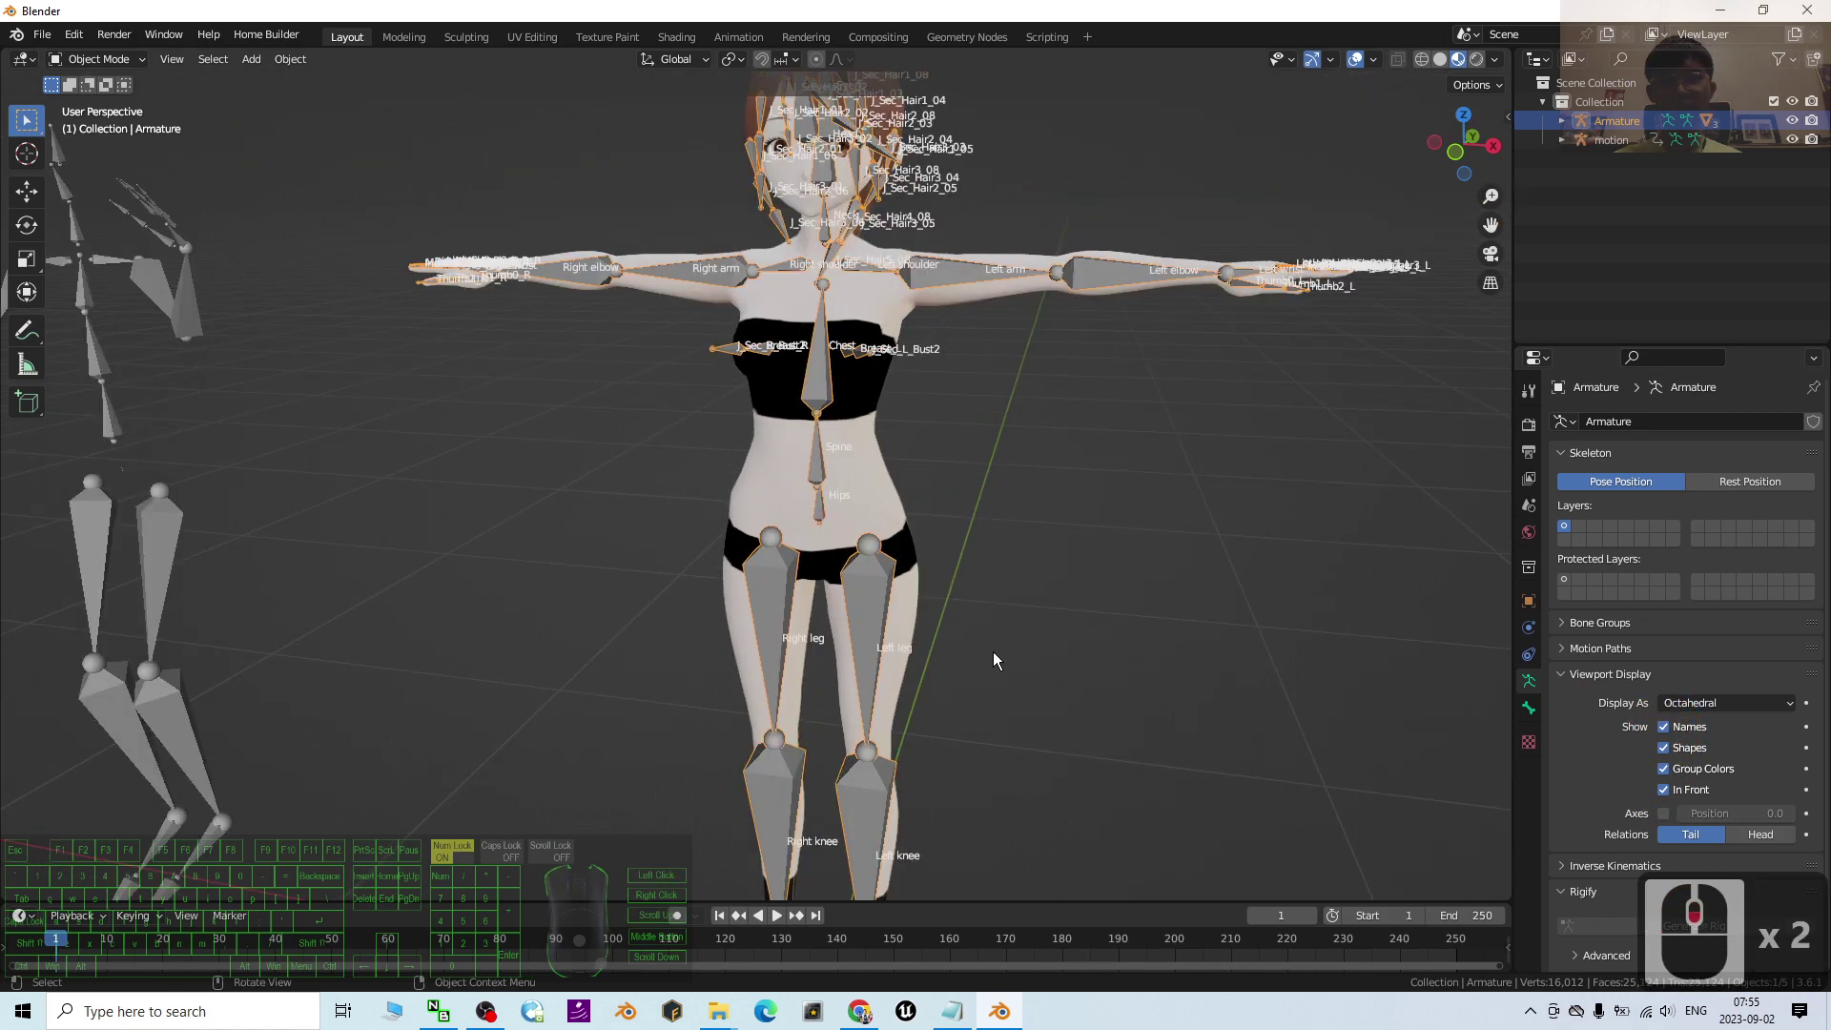
{"action": "middle_click_drag", "start_coordinate": [993, 651], "coordinate": [996, 574], "text": "shift"}
{"action": "scroll", "coordinate": [582, 580], "scroll_direction": "down", "scroll_amount": 2}
{"action": "scroll", "coordinate": [542, 574], "scroll_direction": "up", "scroll_amount": 1}
{"action": "left_click", "coordinate": [413, 454]}
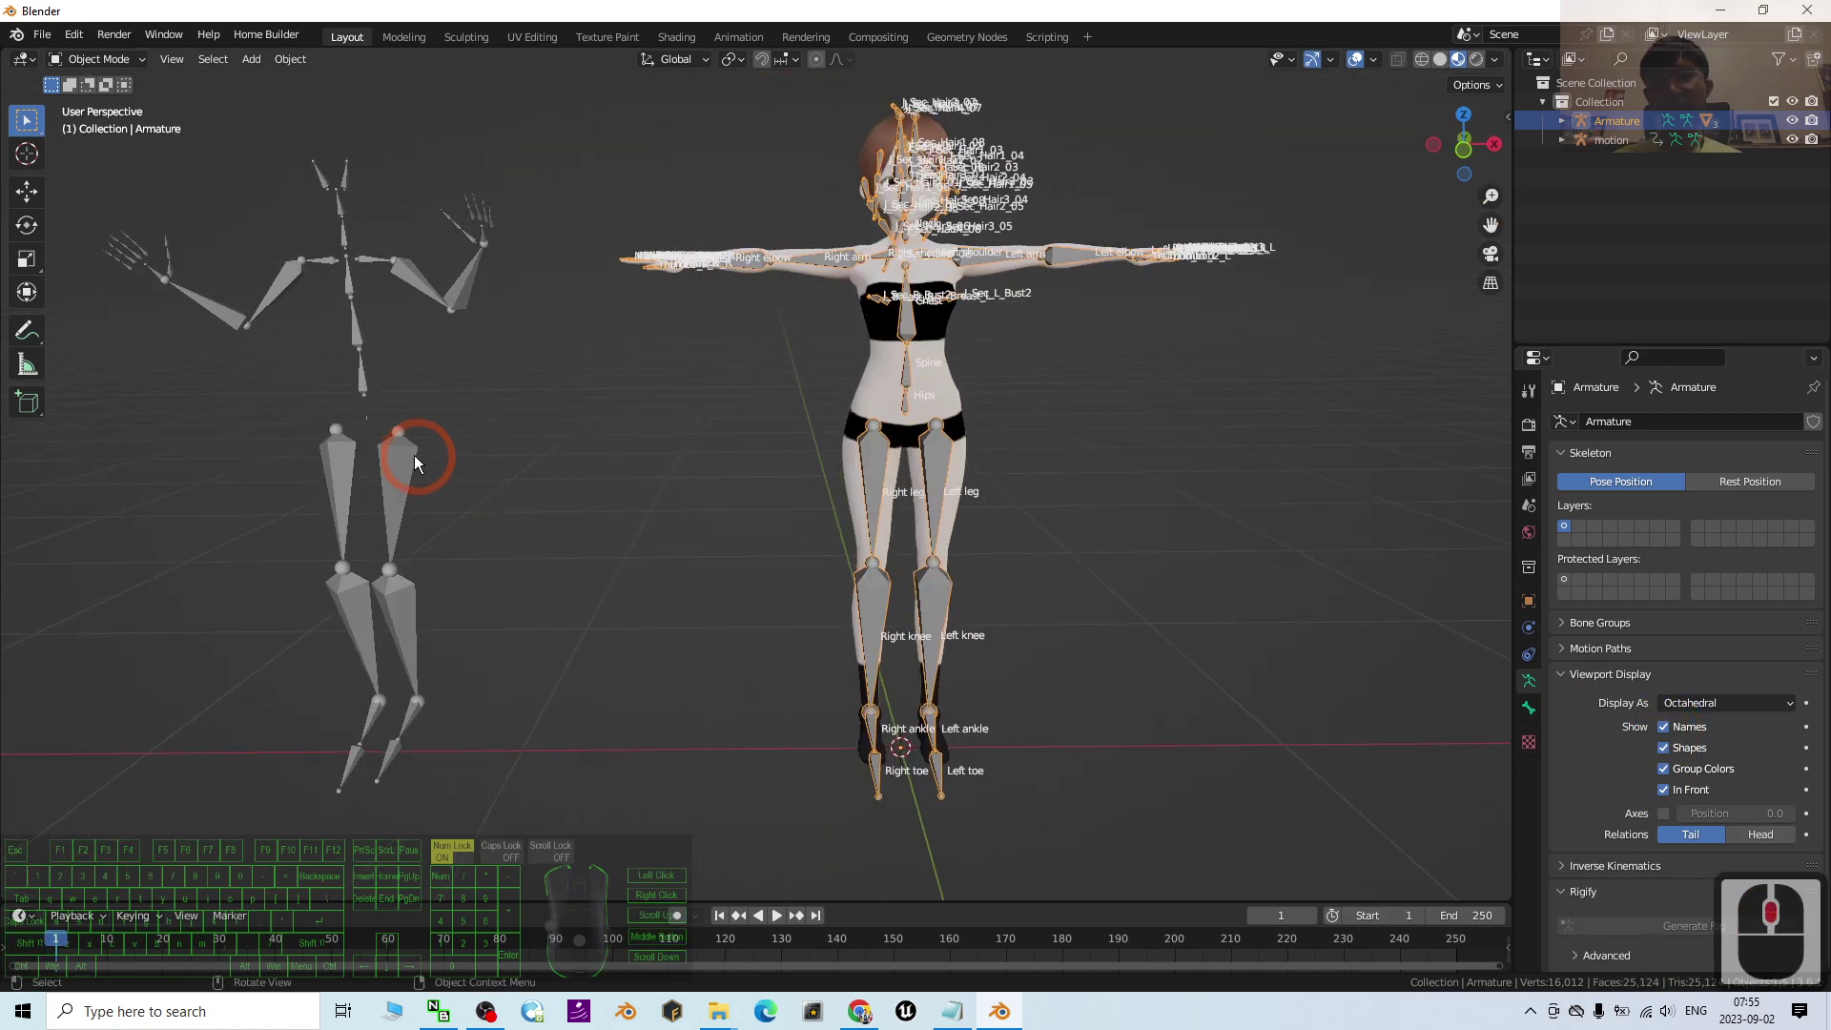
{"action": "left_click", "coordinate": [1657, 728]}
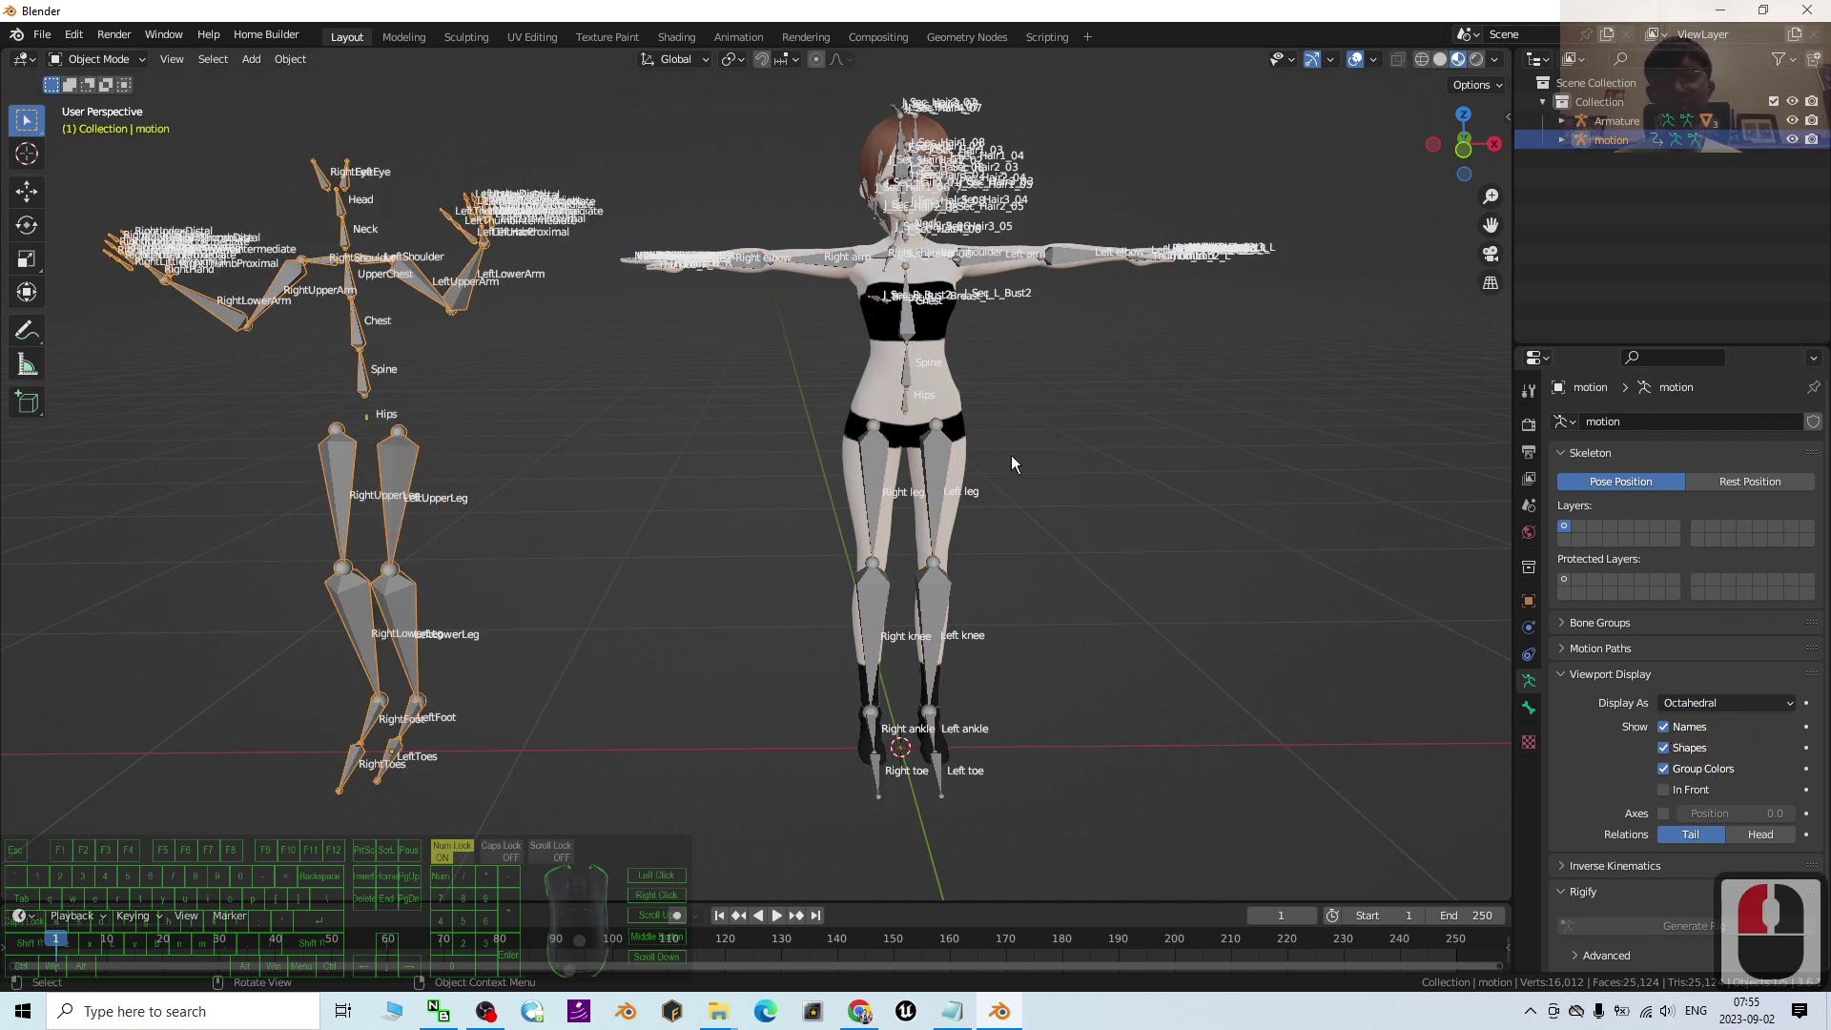
- Review the Rokoko plugin install lines and links in notes.txt, then minimize Notepad
{"action": "left_click", "coordinate": [952, 1011]}
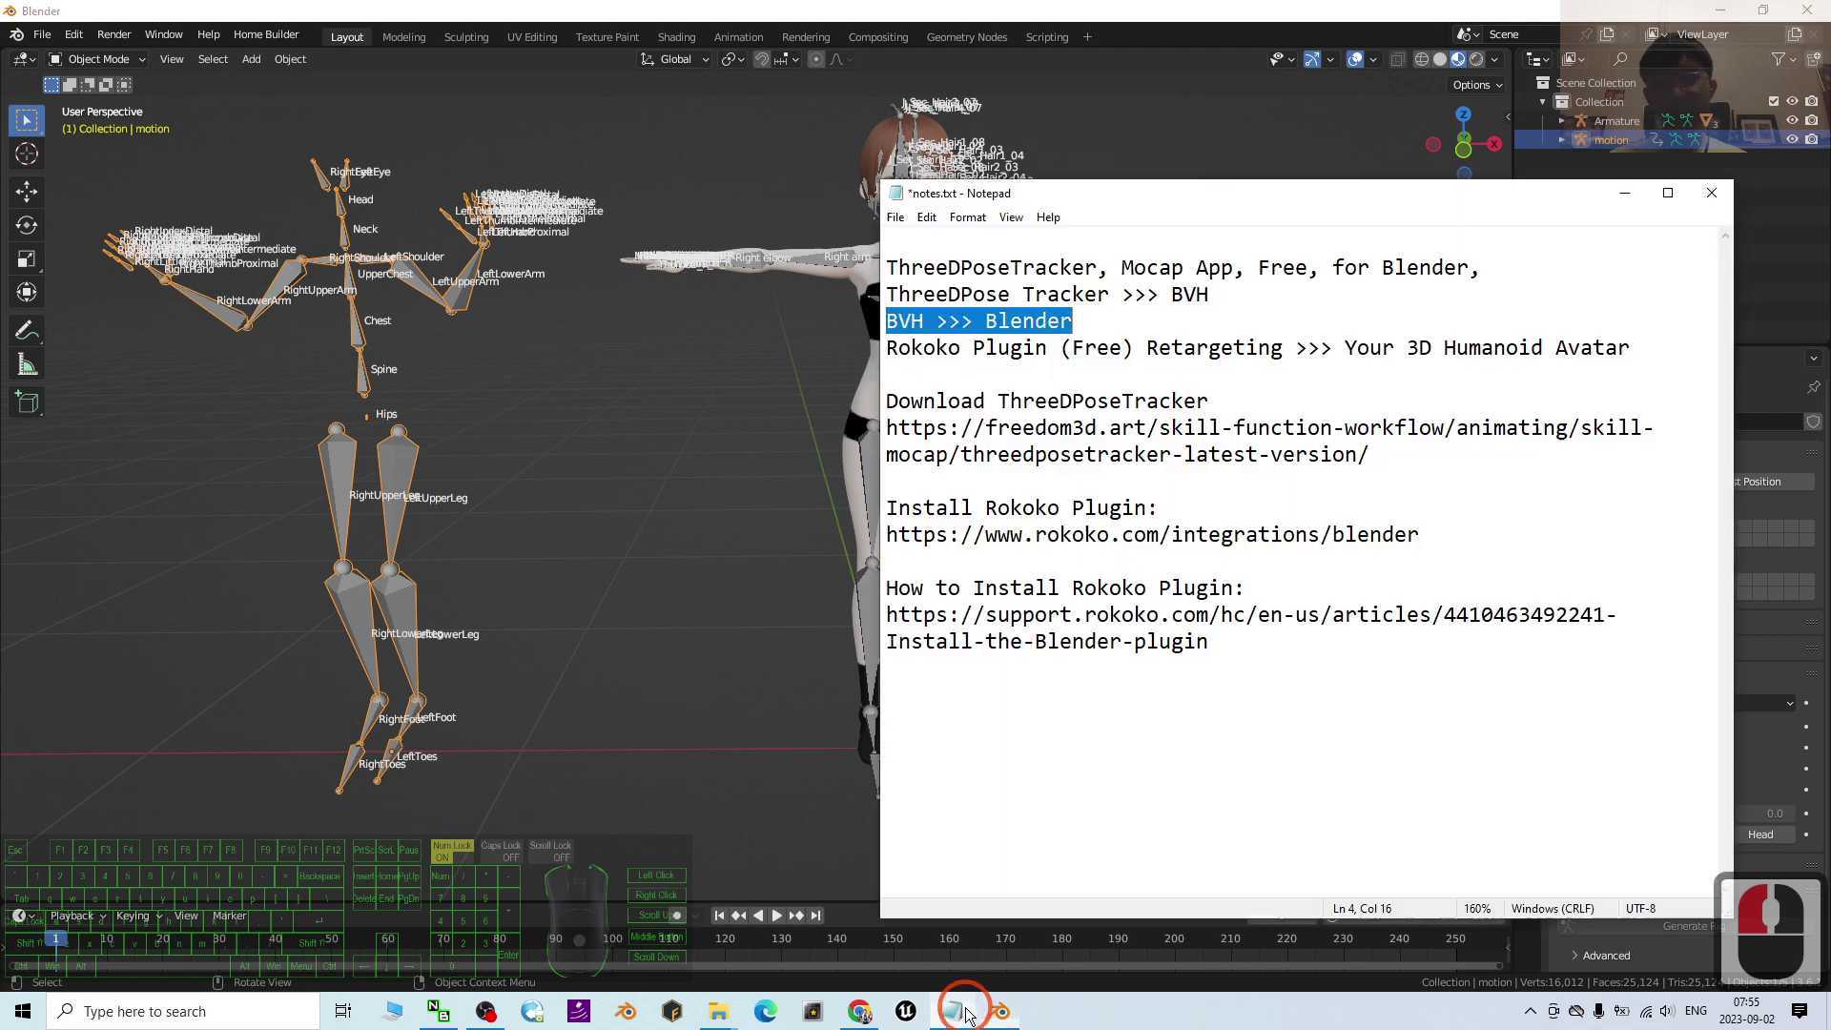
{"action": "left_click", "coordinate": [1089, 434]}
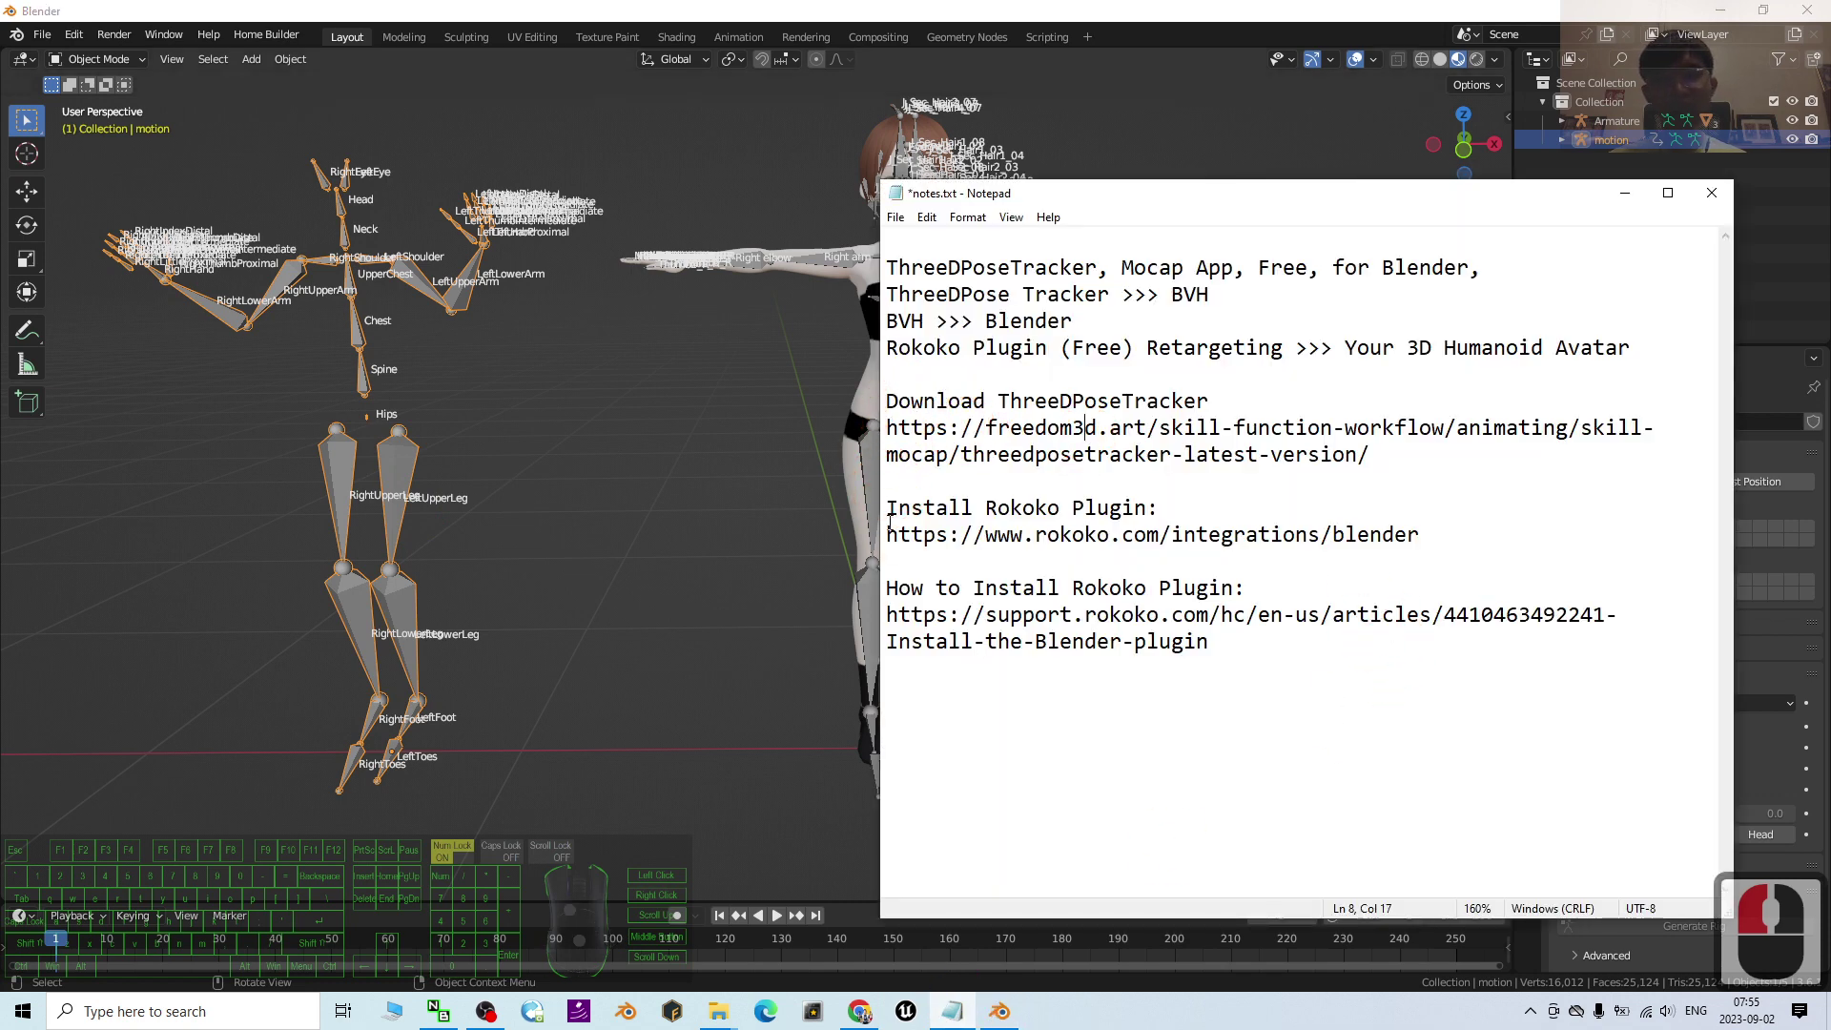
{"action": "left_click_drag", "start_coordinate": [890, 508], "coordinate": [1218, 501]}
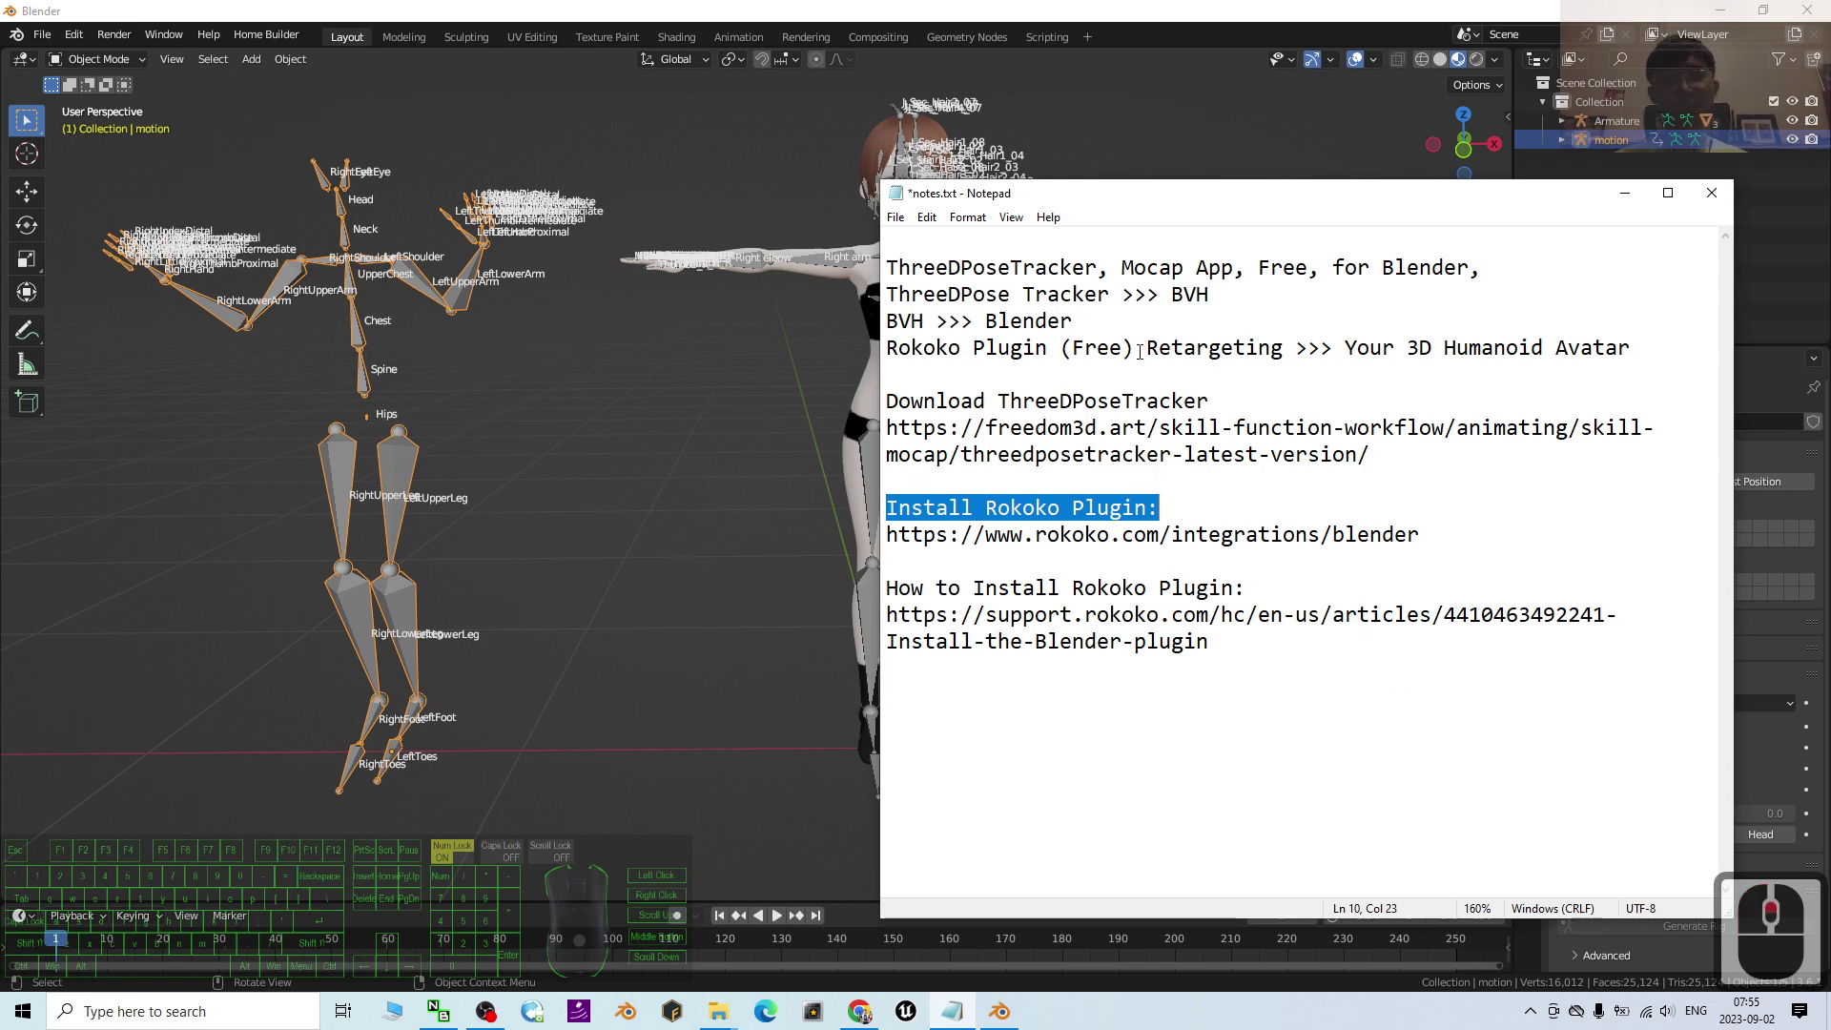
{"action": "left_click_drag", "start_coordinate": [1141, 349], "coordinate": [1283, 349]}
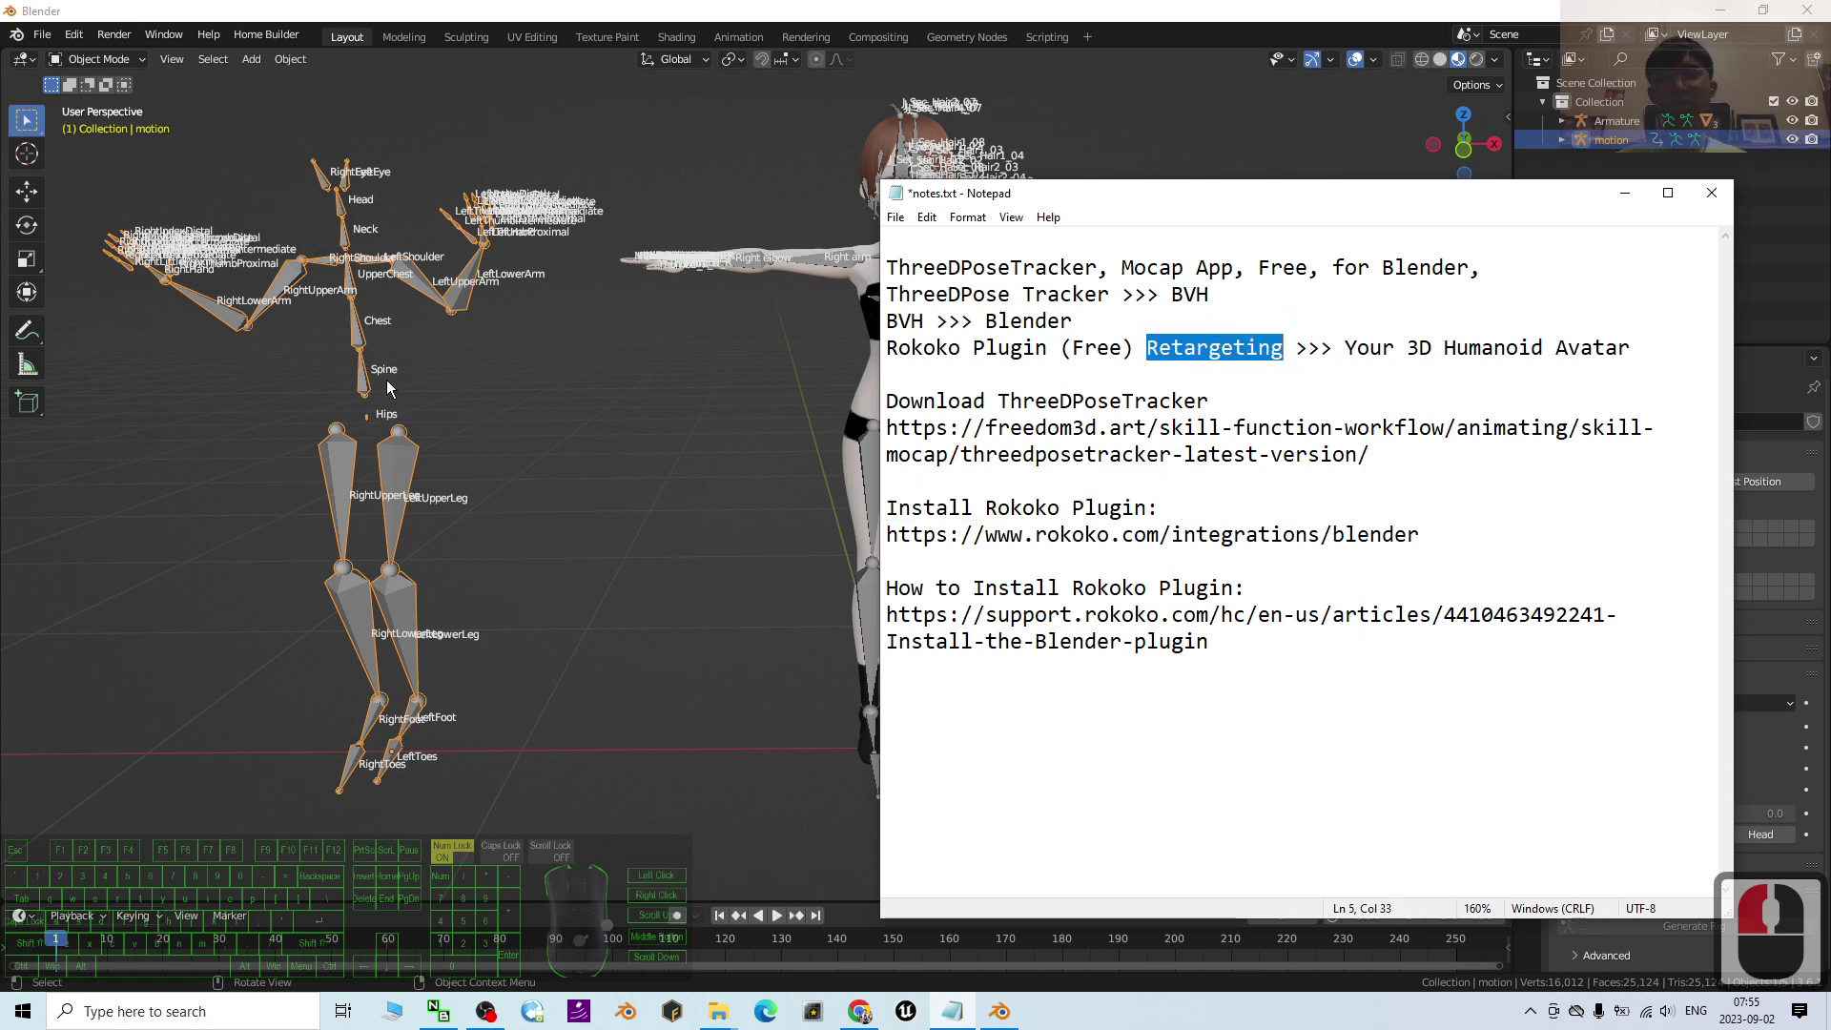
{"action": "left_click_drag", "start_coordinate": [1182, 185], "coordinate": [1238, 193]}
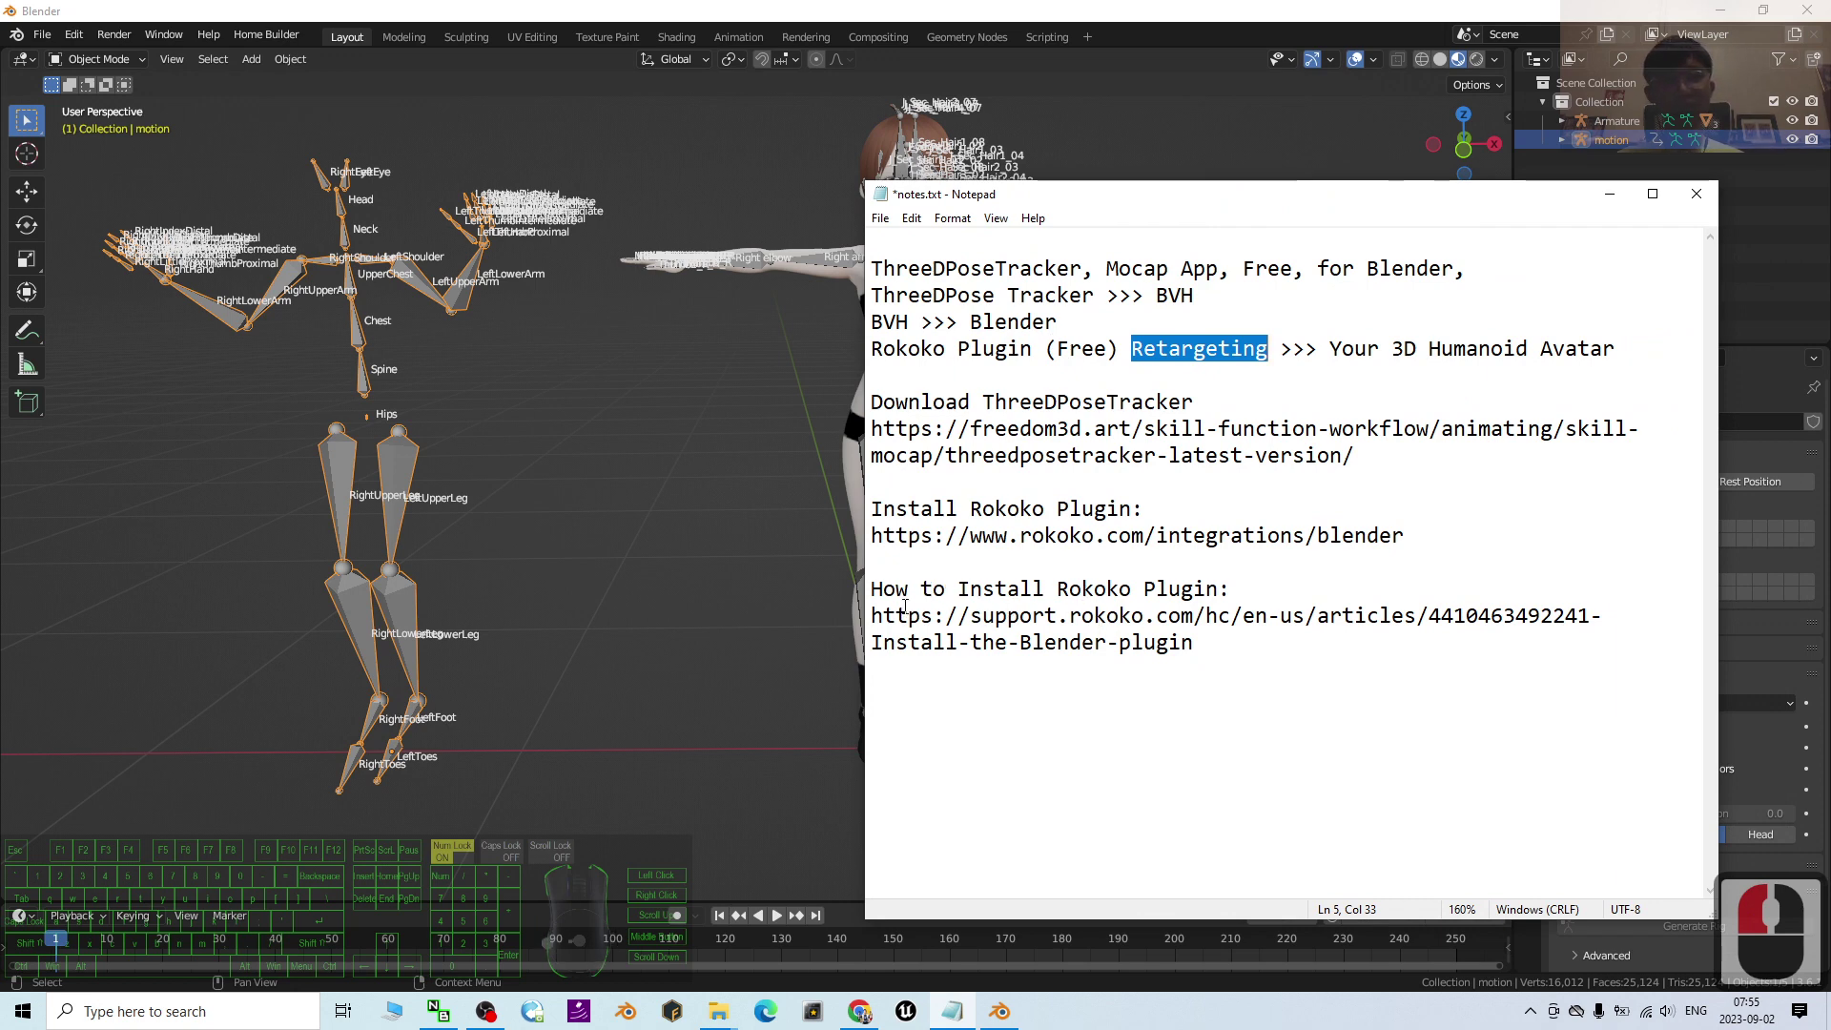
{"action": "left_click_drag", "start_coordinate": [868, 584], "coordinate": [1241, 579]}
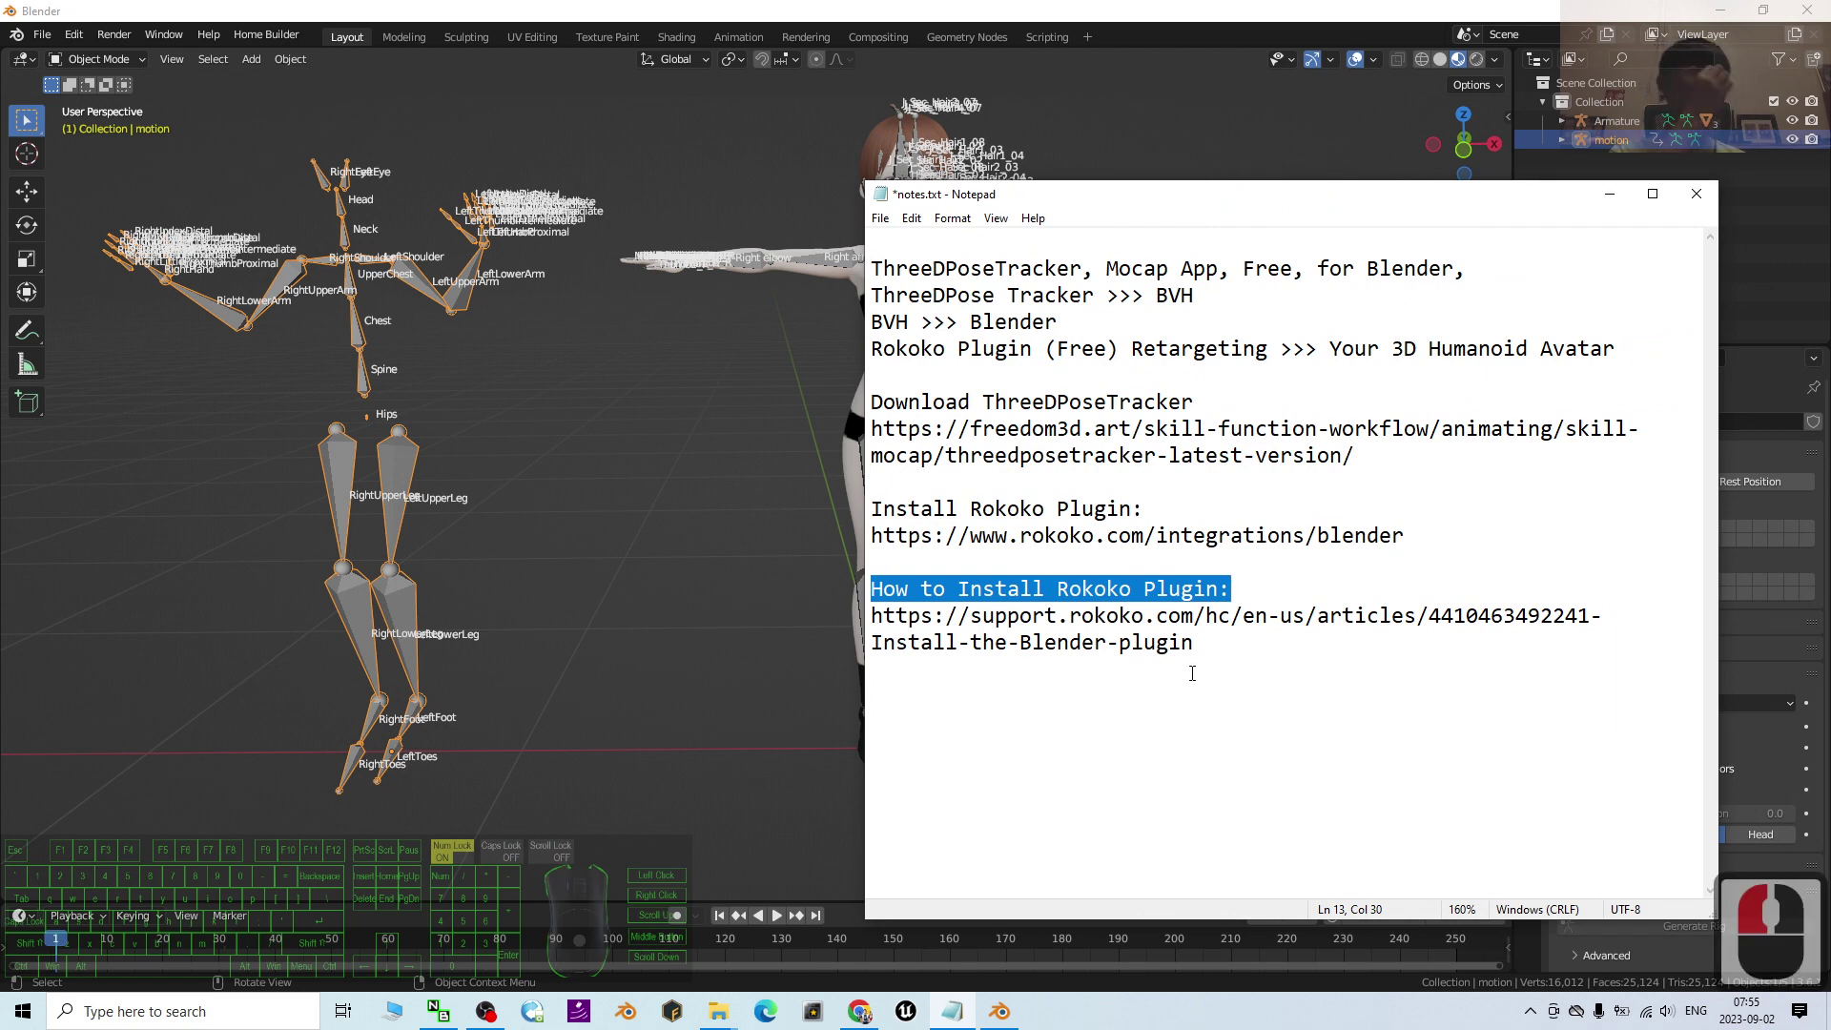
{"action": "left_click", "coordinate": [1221, 654]}
{"action": "left_click_drag", "start_coordinate": [1220, 654], "coordinate": [832, 516]}
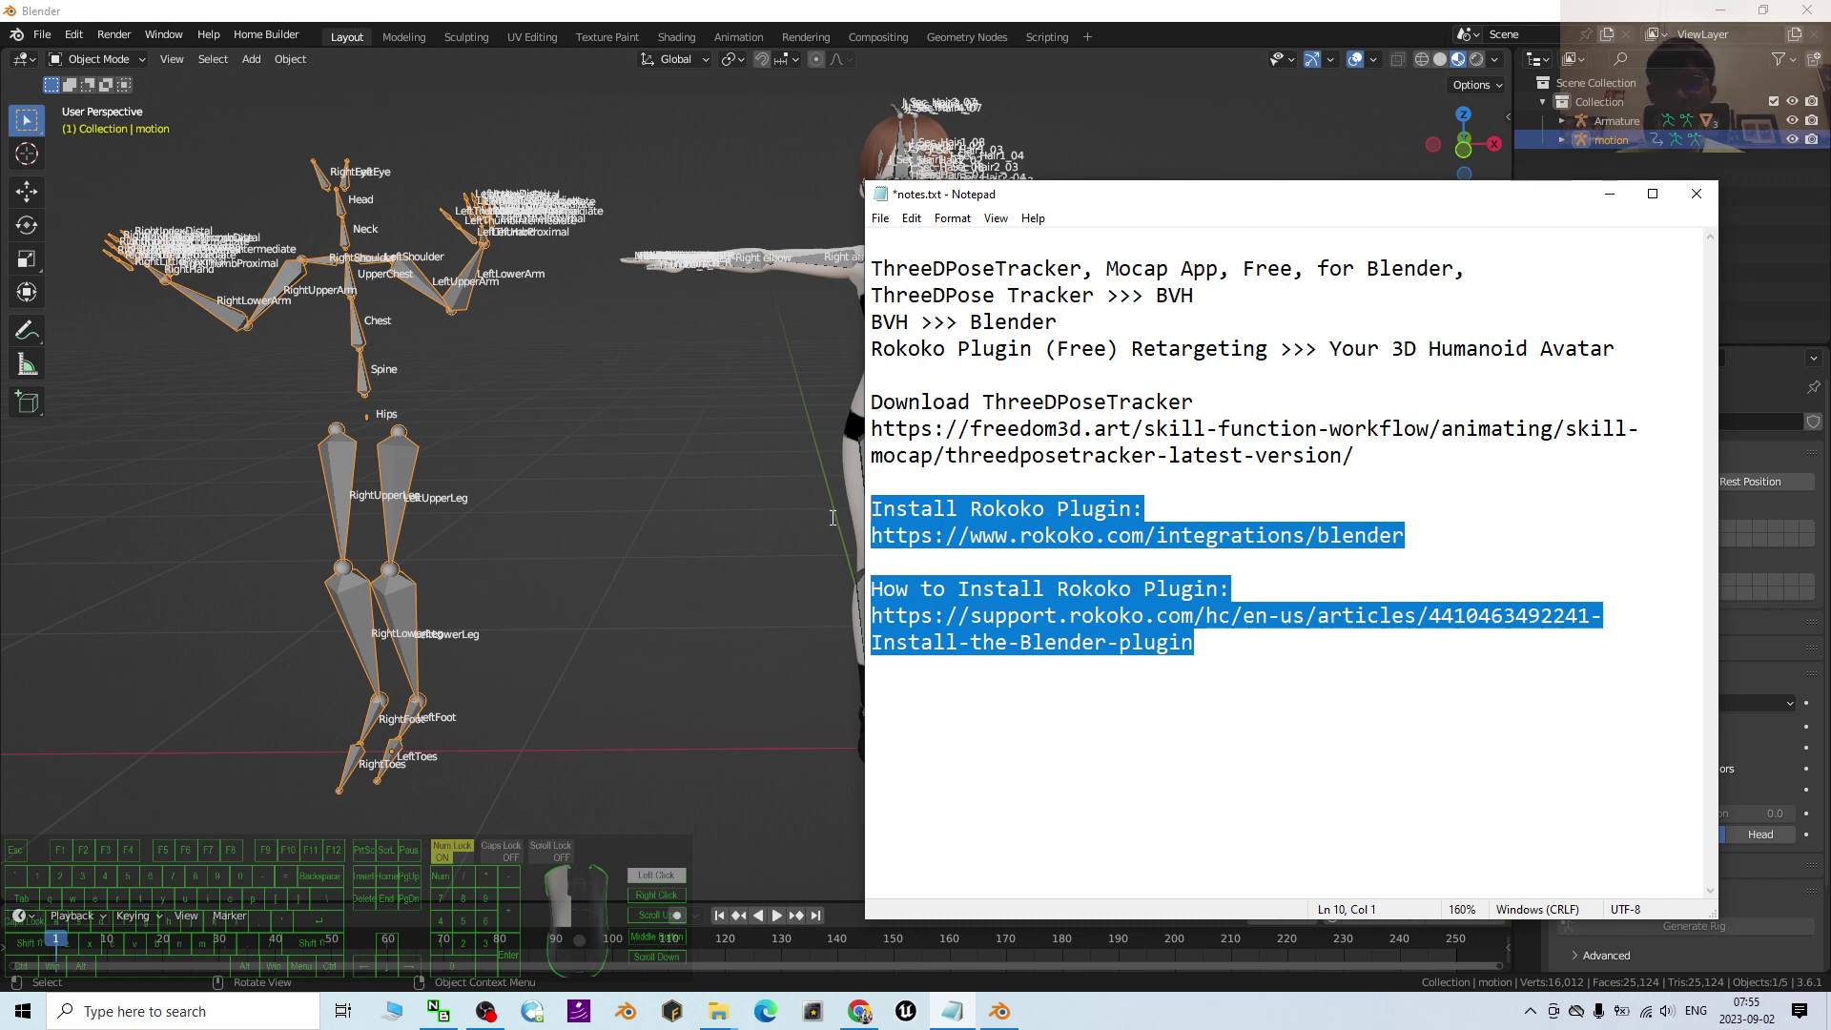
{"action": "left_click", "coordinate": [1063, 531]}
{"action": "left_click", "coordinate": [1241, 564]}
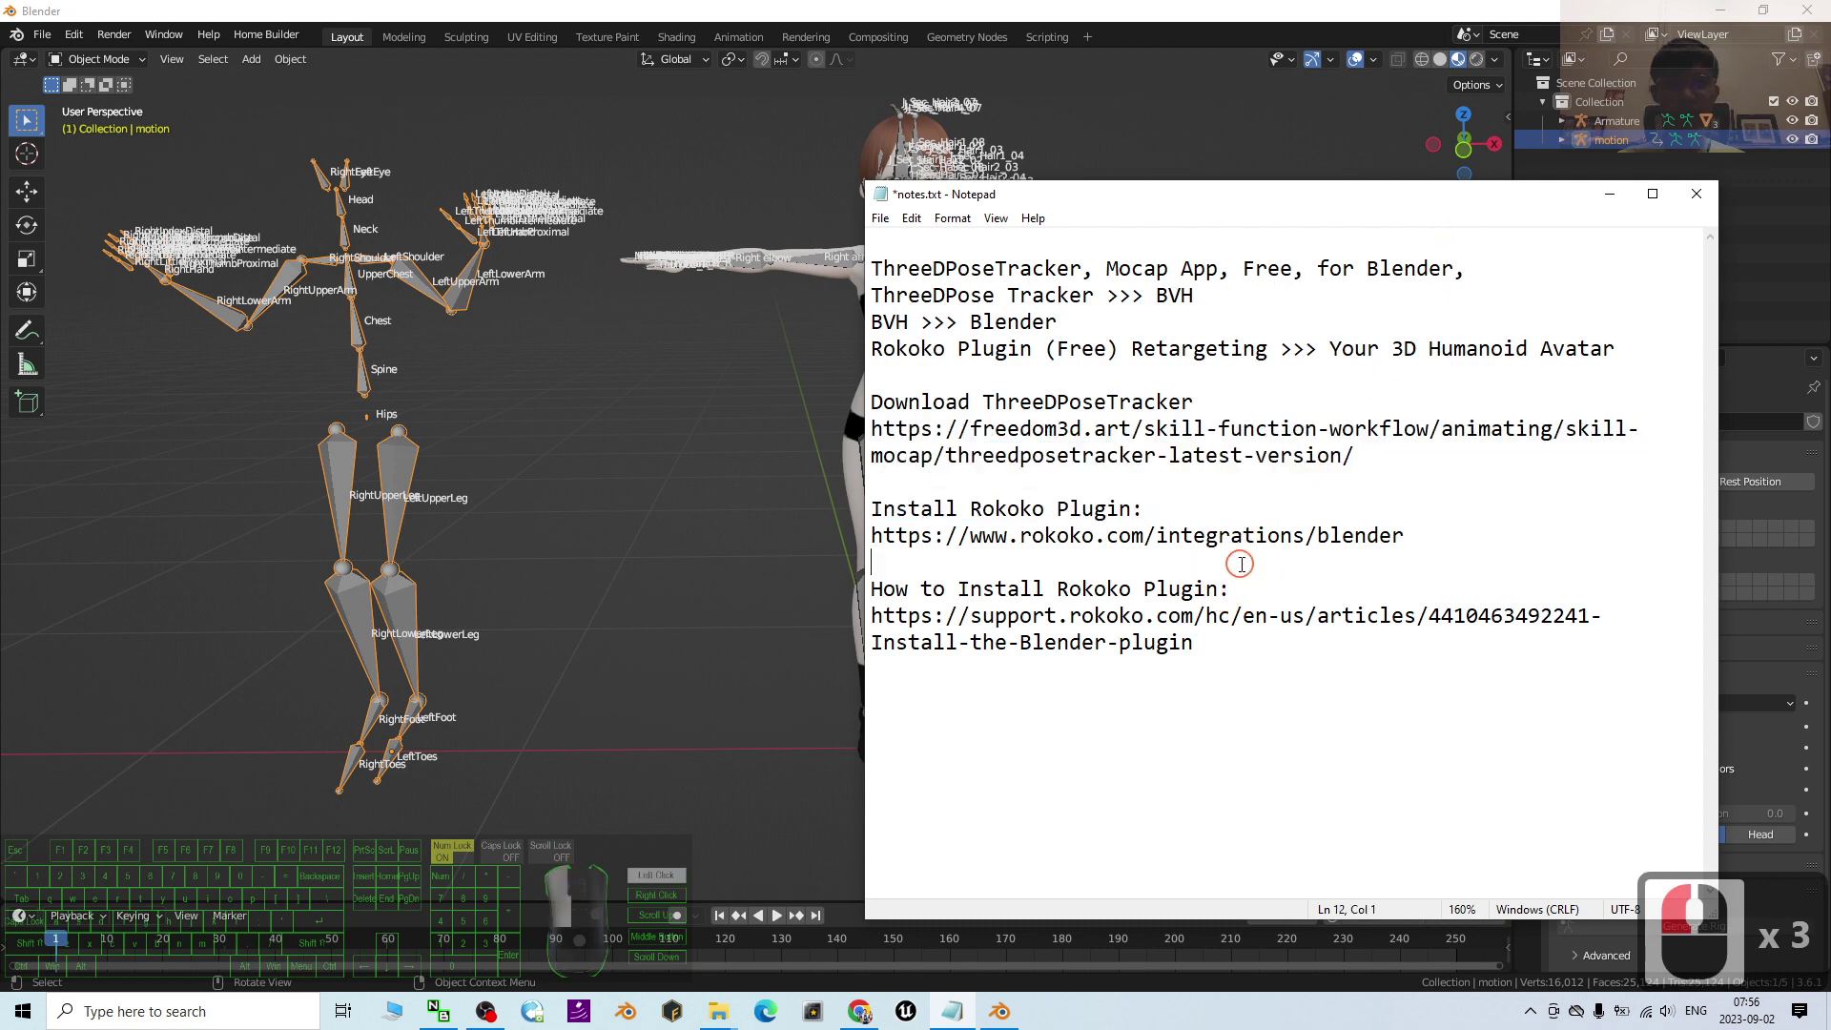
{"action": "left_click", "coordinate": [1610, 193]}
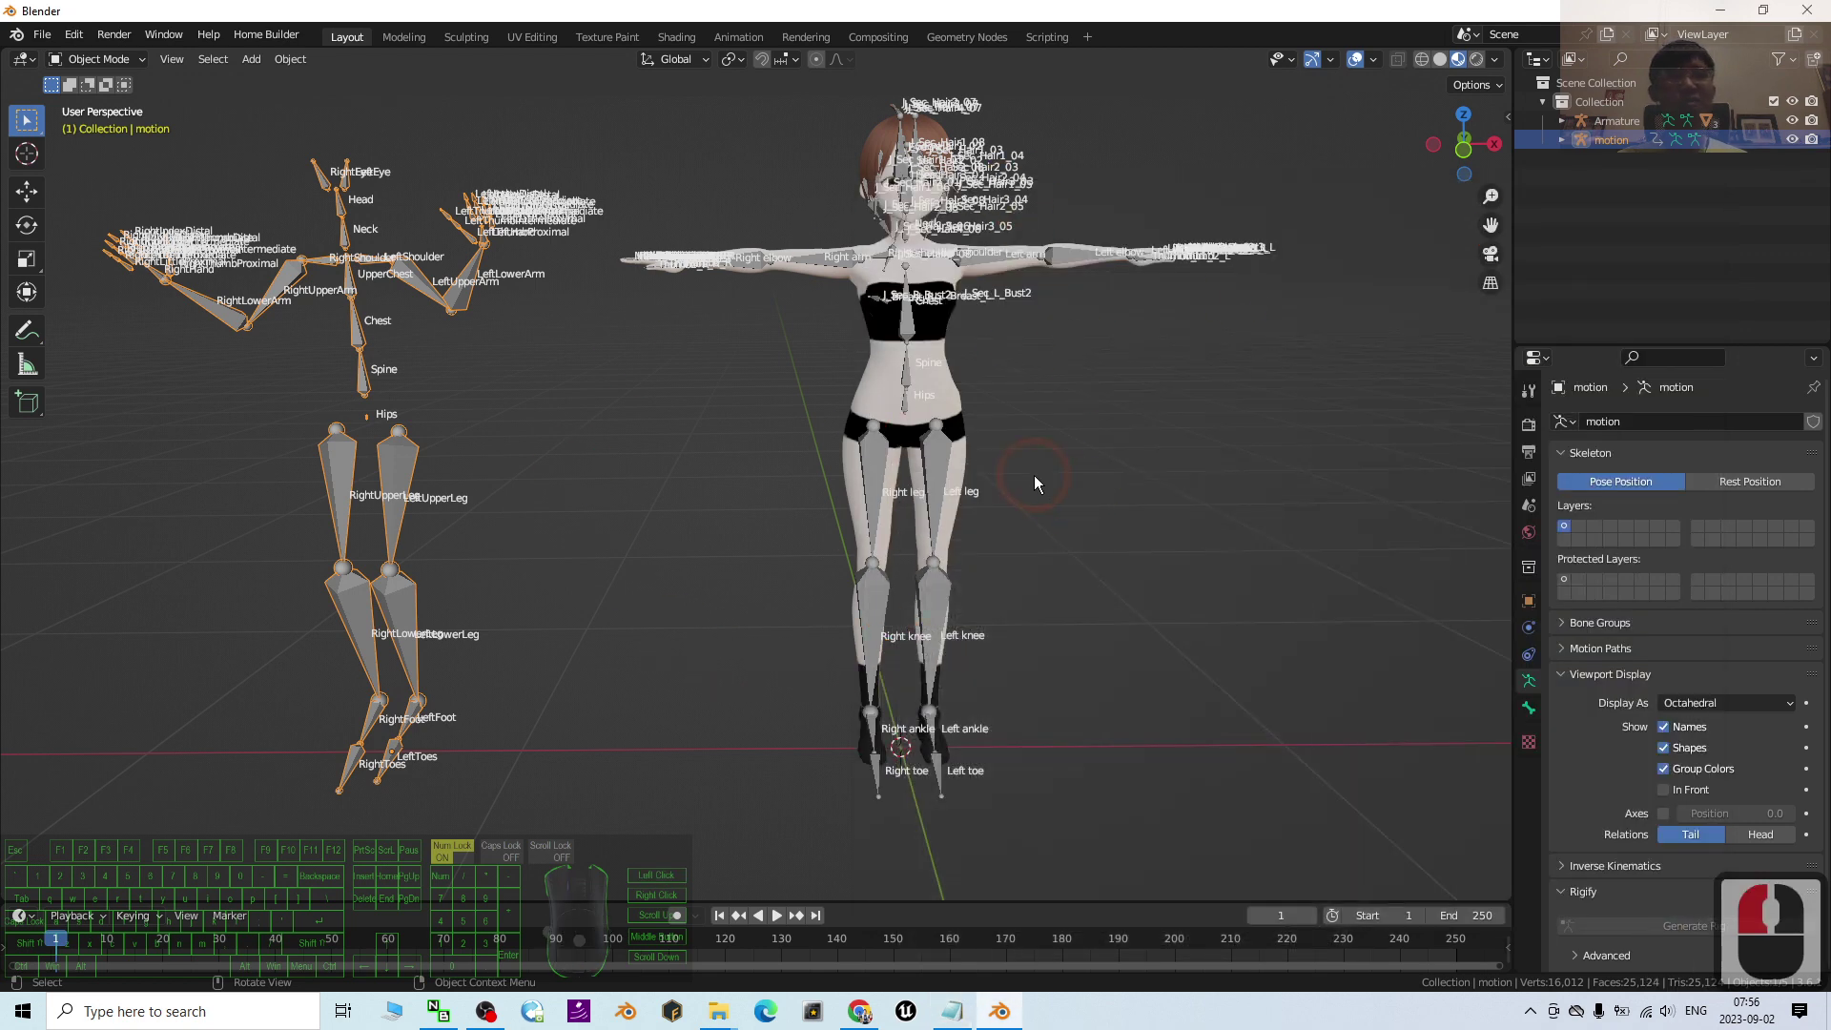
- Show the Rokoko panel in the N sidebar and expand its Retargeting section
{"action": "key", "text": "n"}
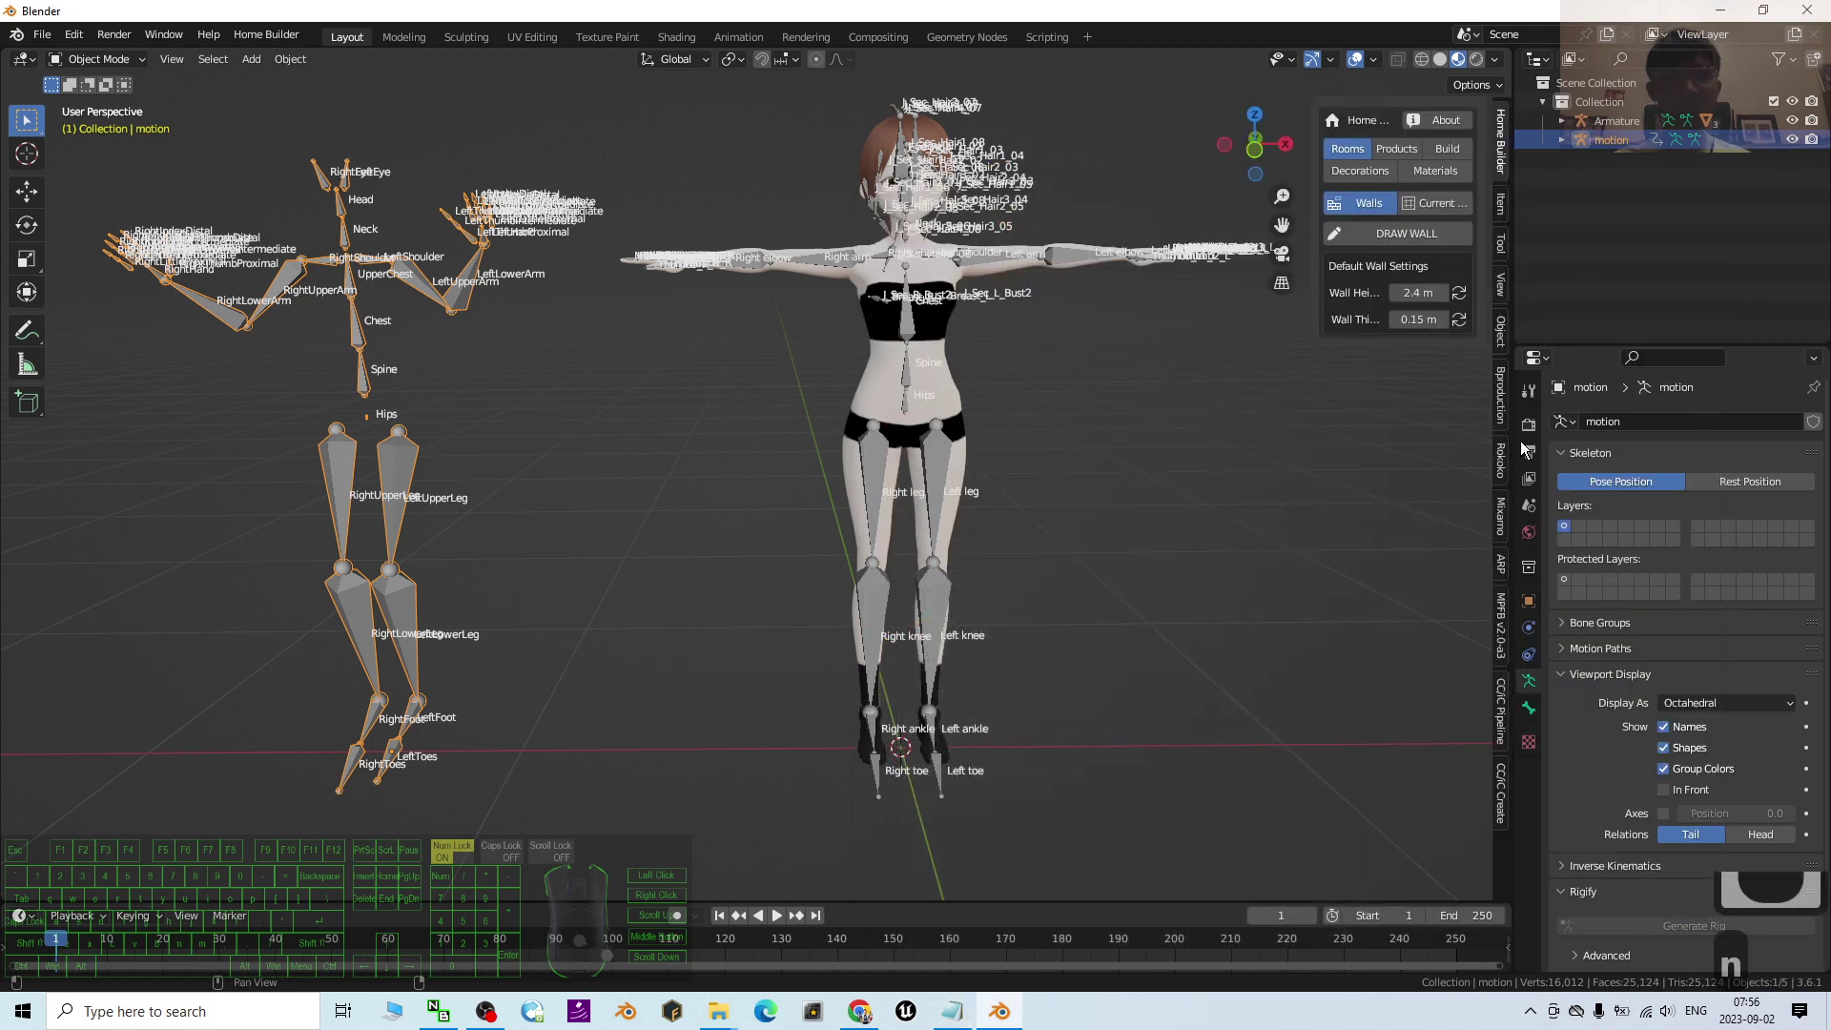
{"action": "left_click", "coordinate": [1501, 463]}
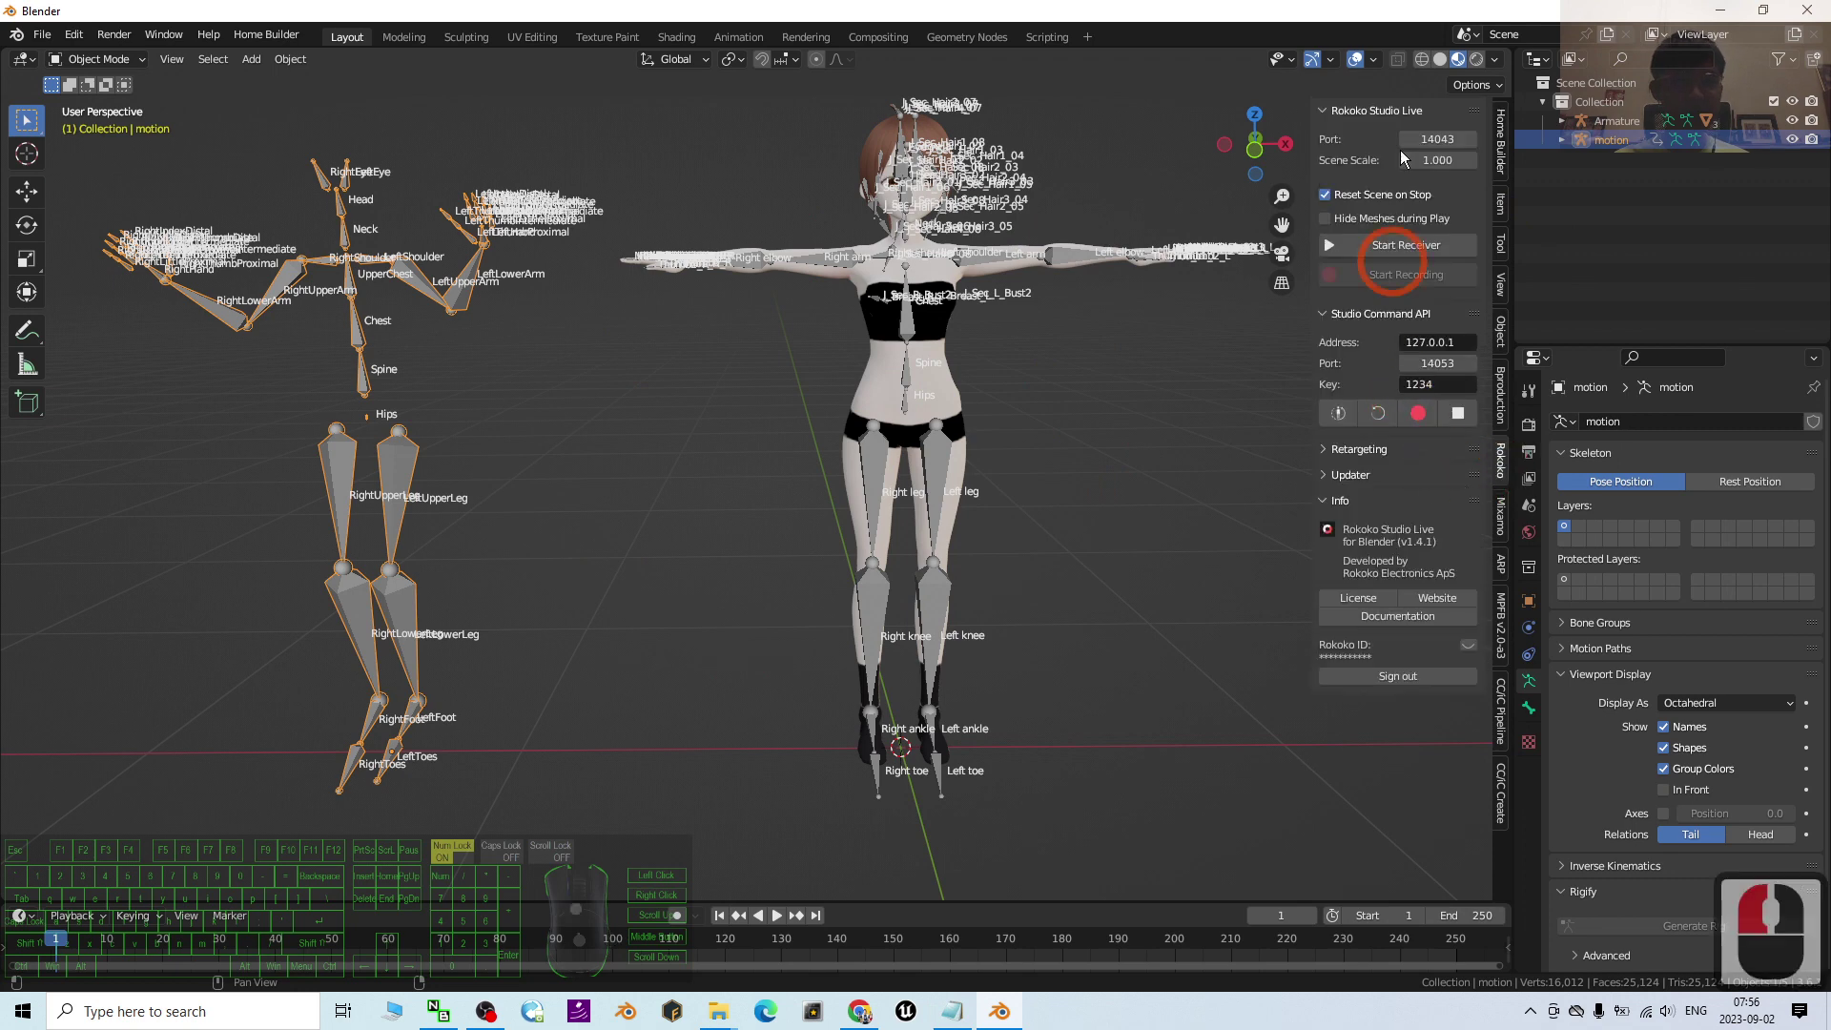
{"action": "double_click", "coordinate": [1143, 559]}
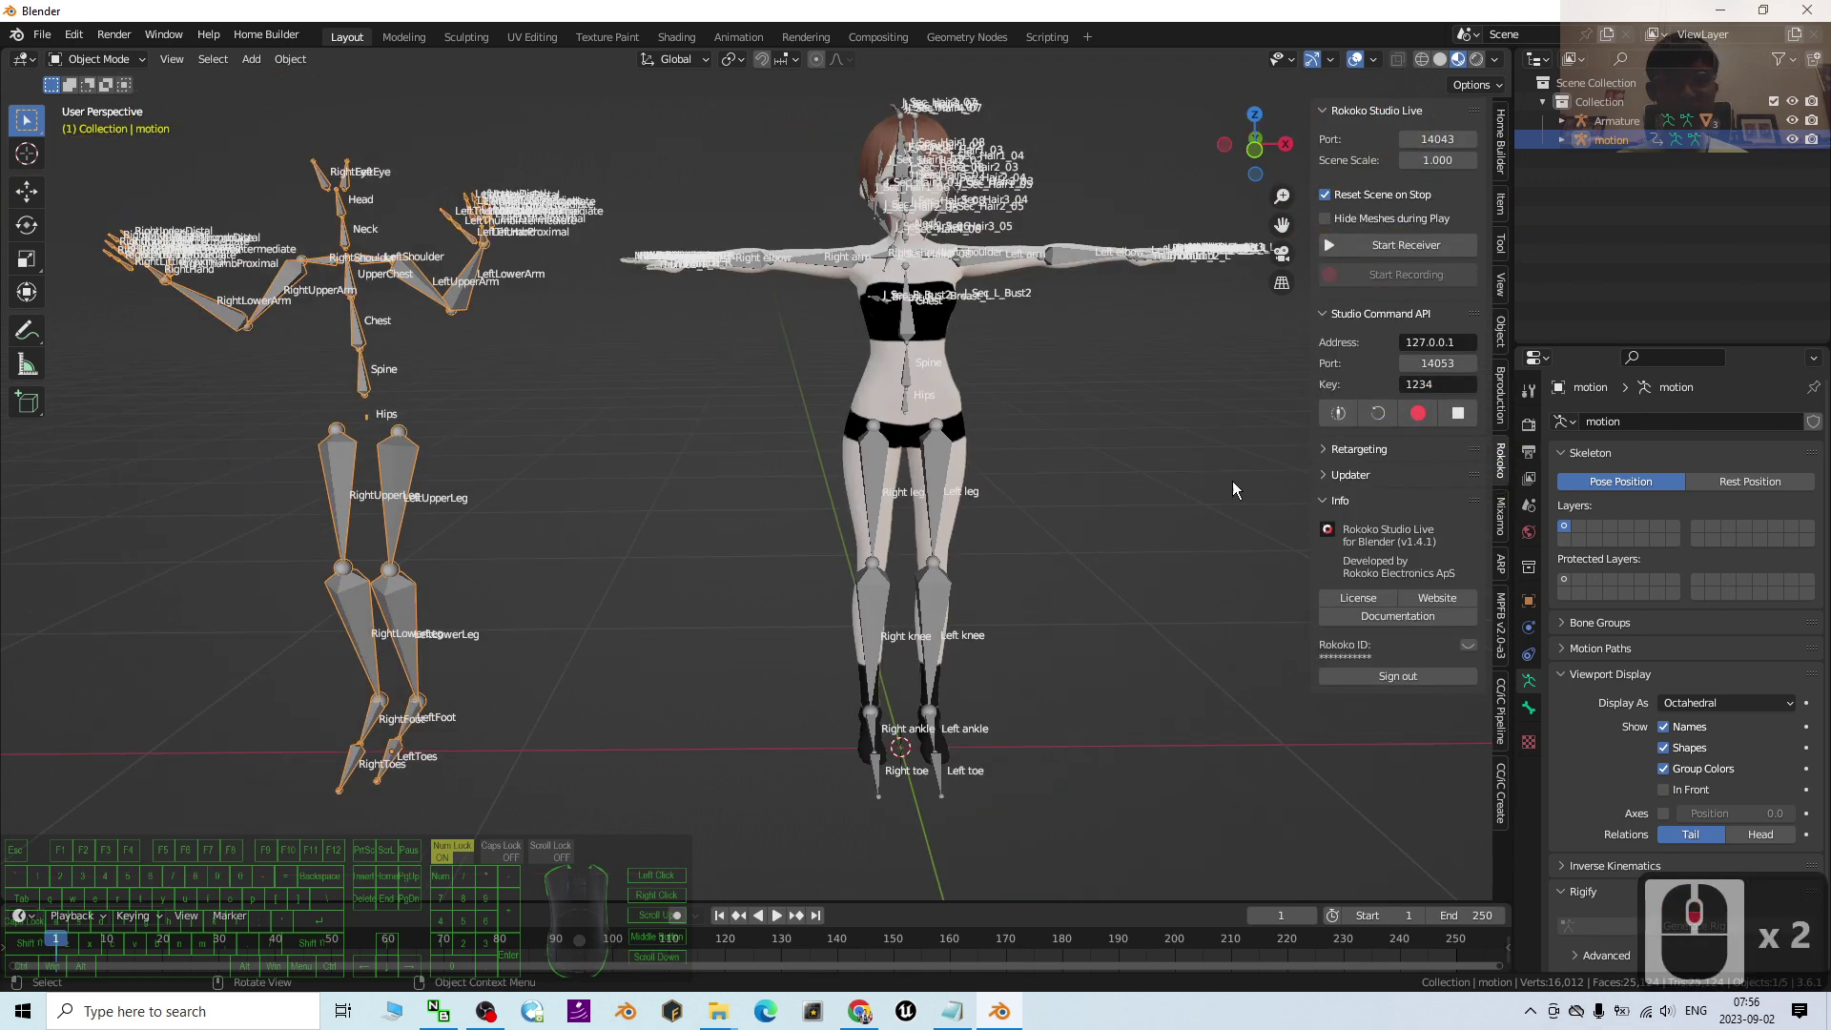
{"action": "left_click", "coordinate": [1328, 451]}
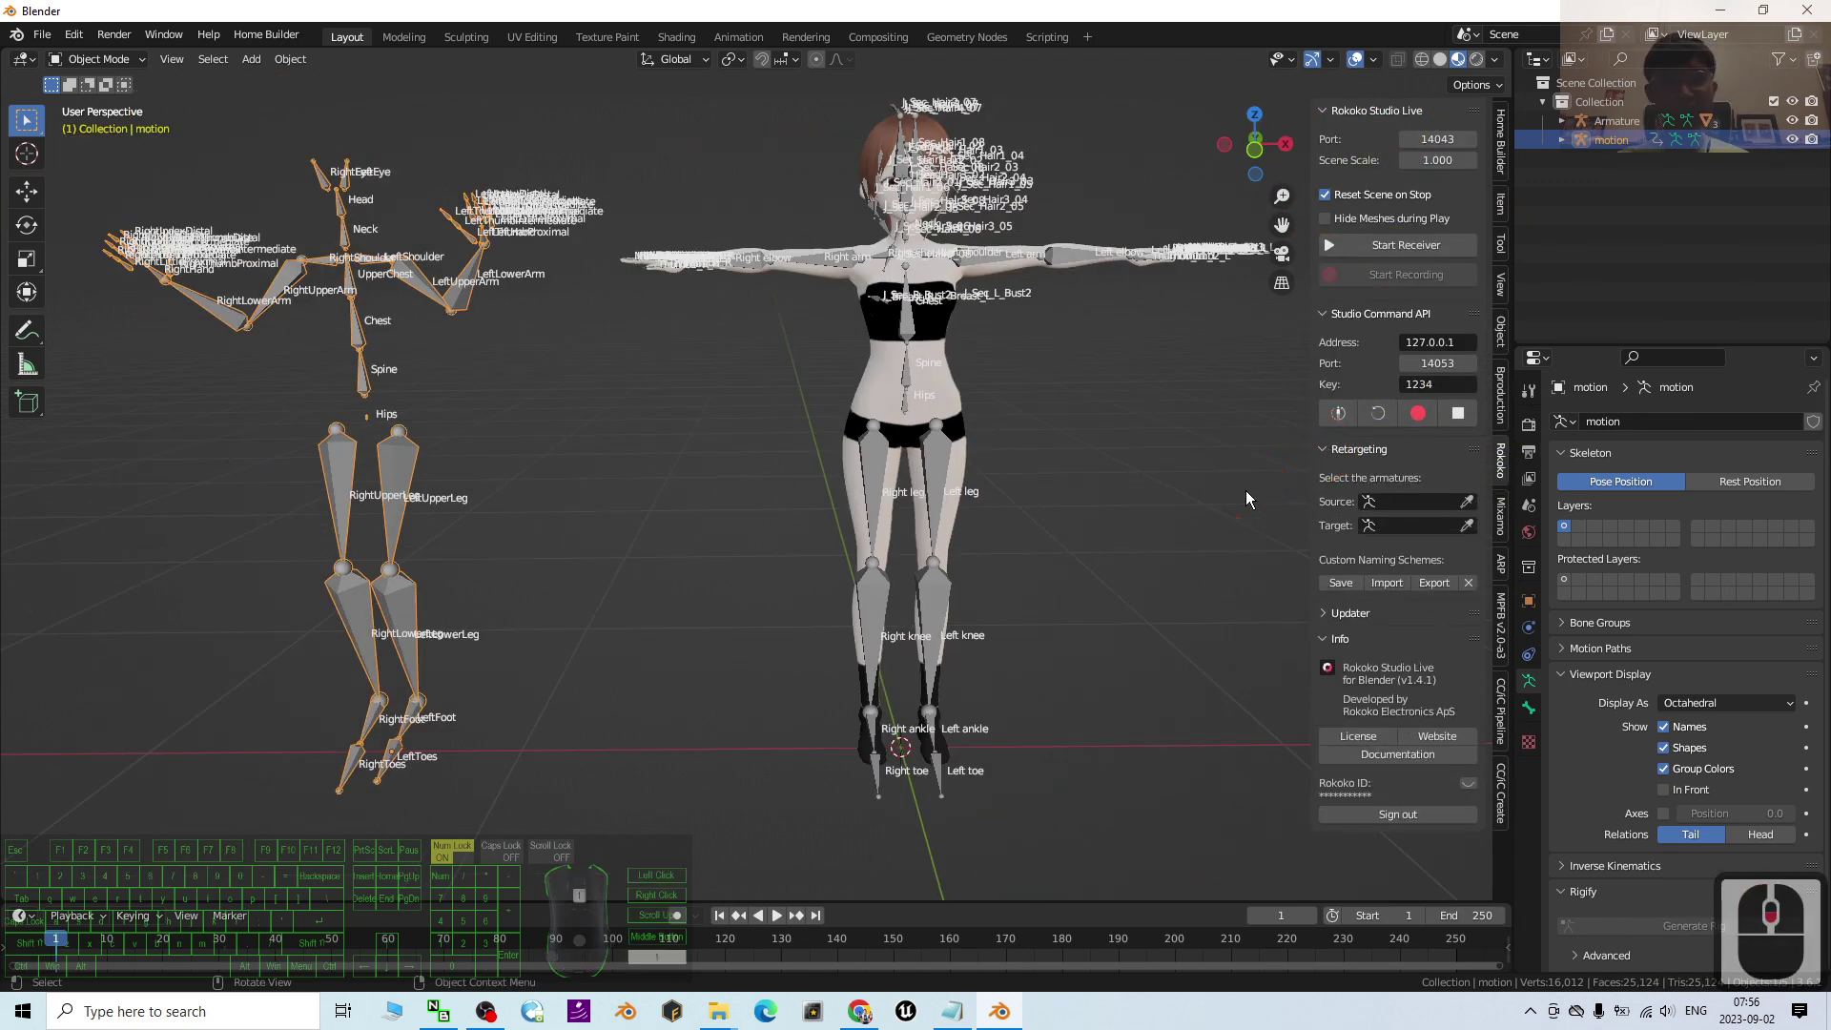
- Eyedrop motion as Source and Armature as Target, then build the bone list
{"action": "left_click", "coordinate": [1467, 503]}
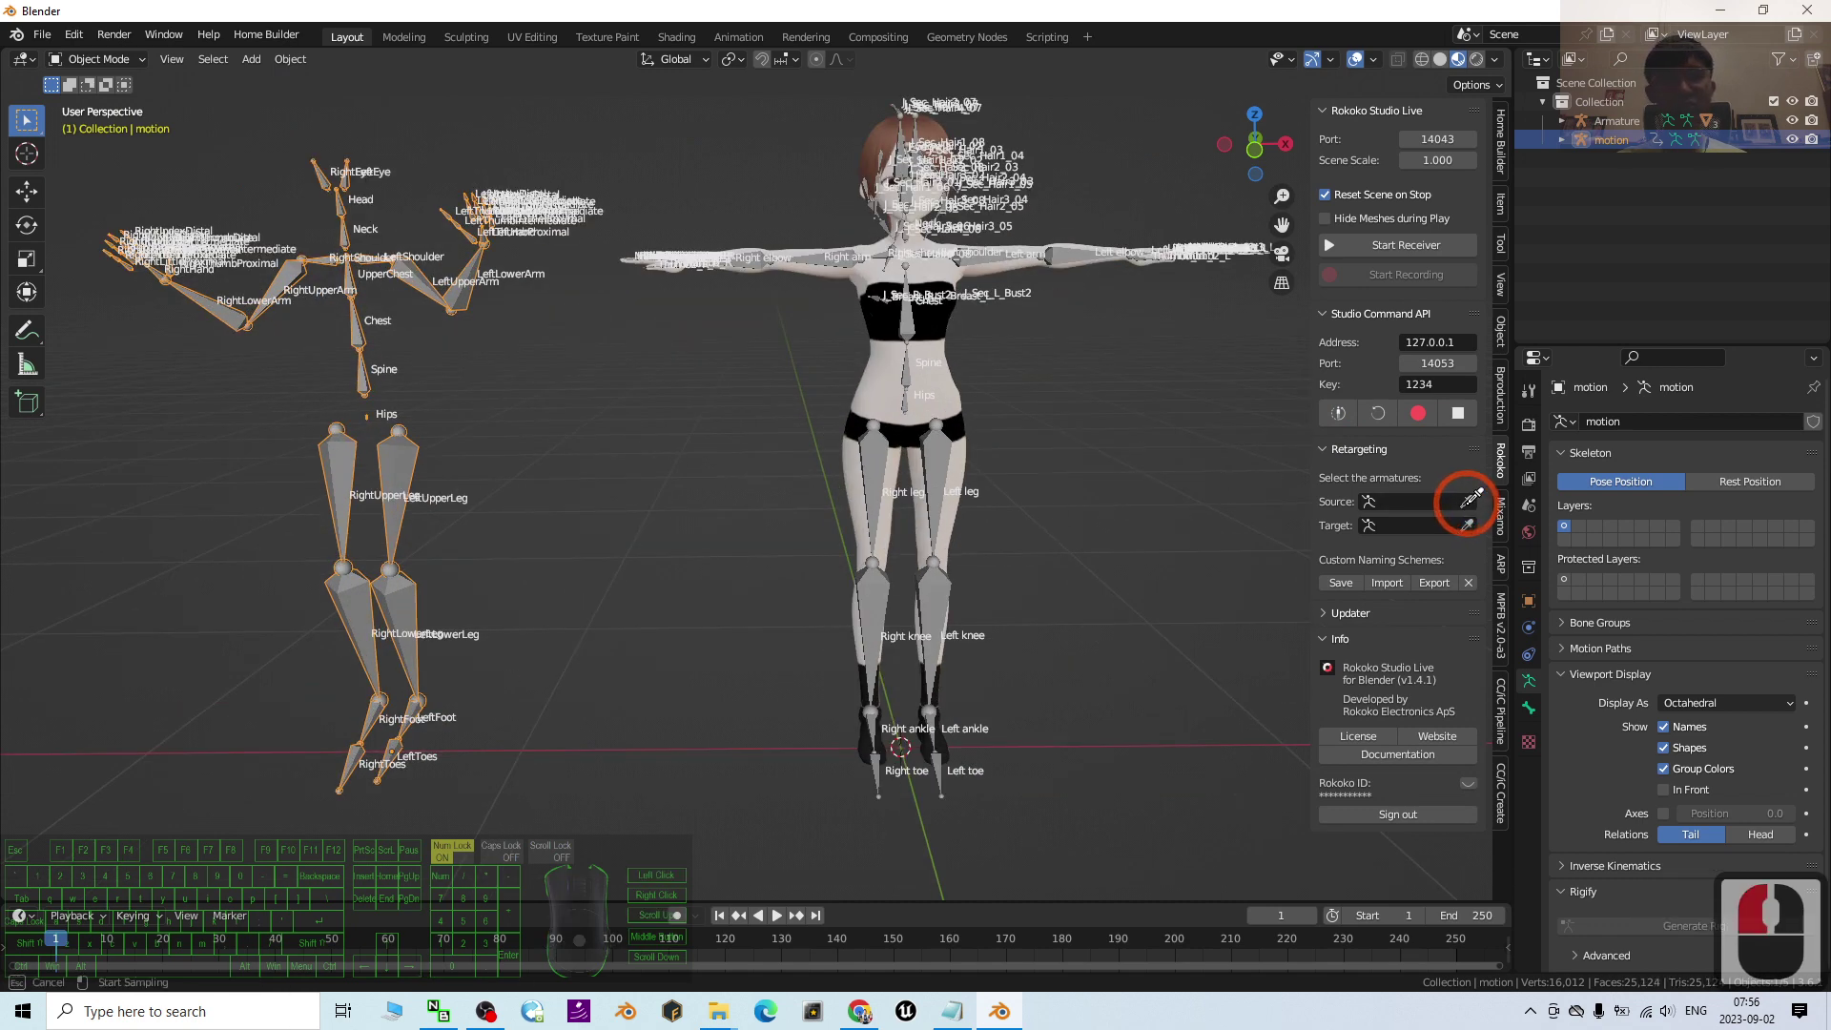
{"action": "left_click", "coordinate": [401, 452]}
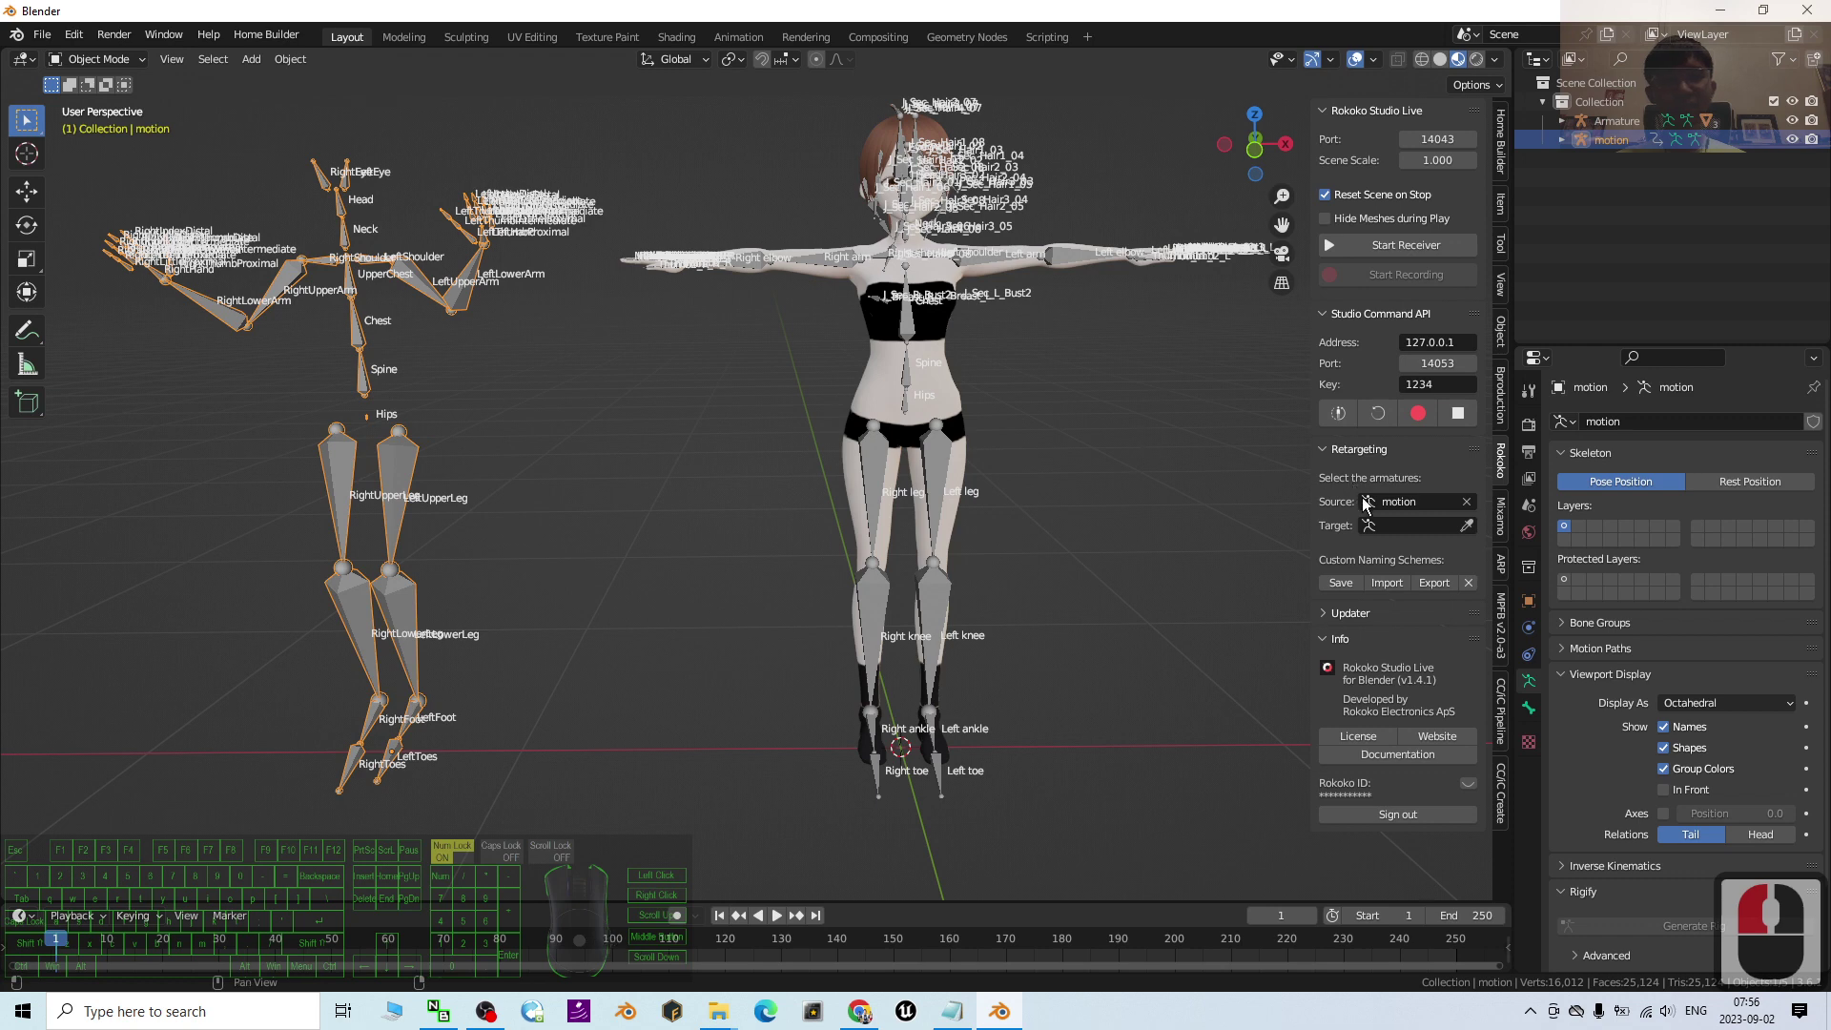
{"action": "left_click", "coordinate": [1462, 527]}
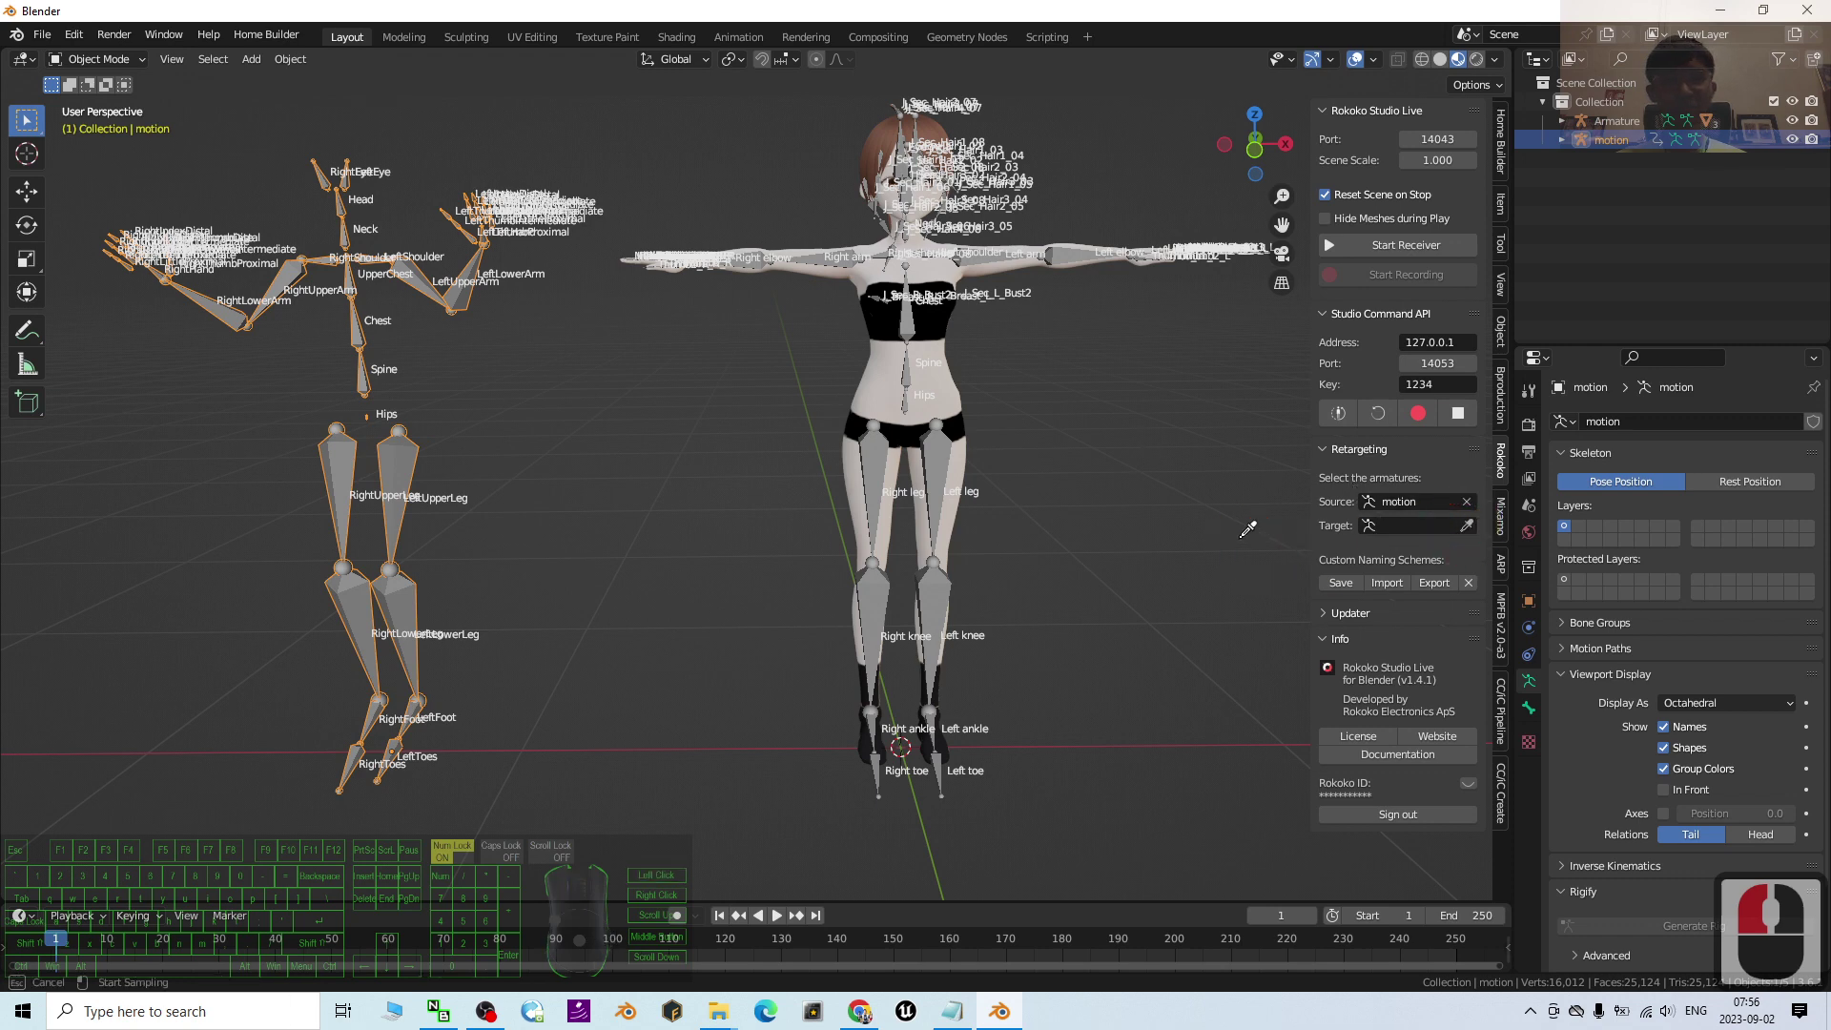
{"action": "left_click", "coordinate": [942, 462]}
{"action": "left_click", "coordinate": [1428, 554]}
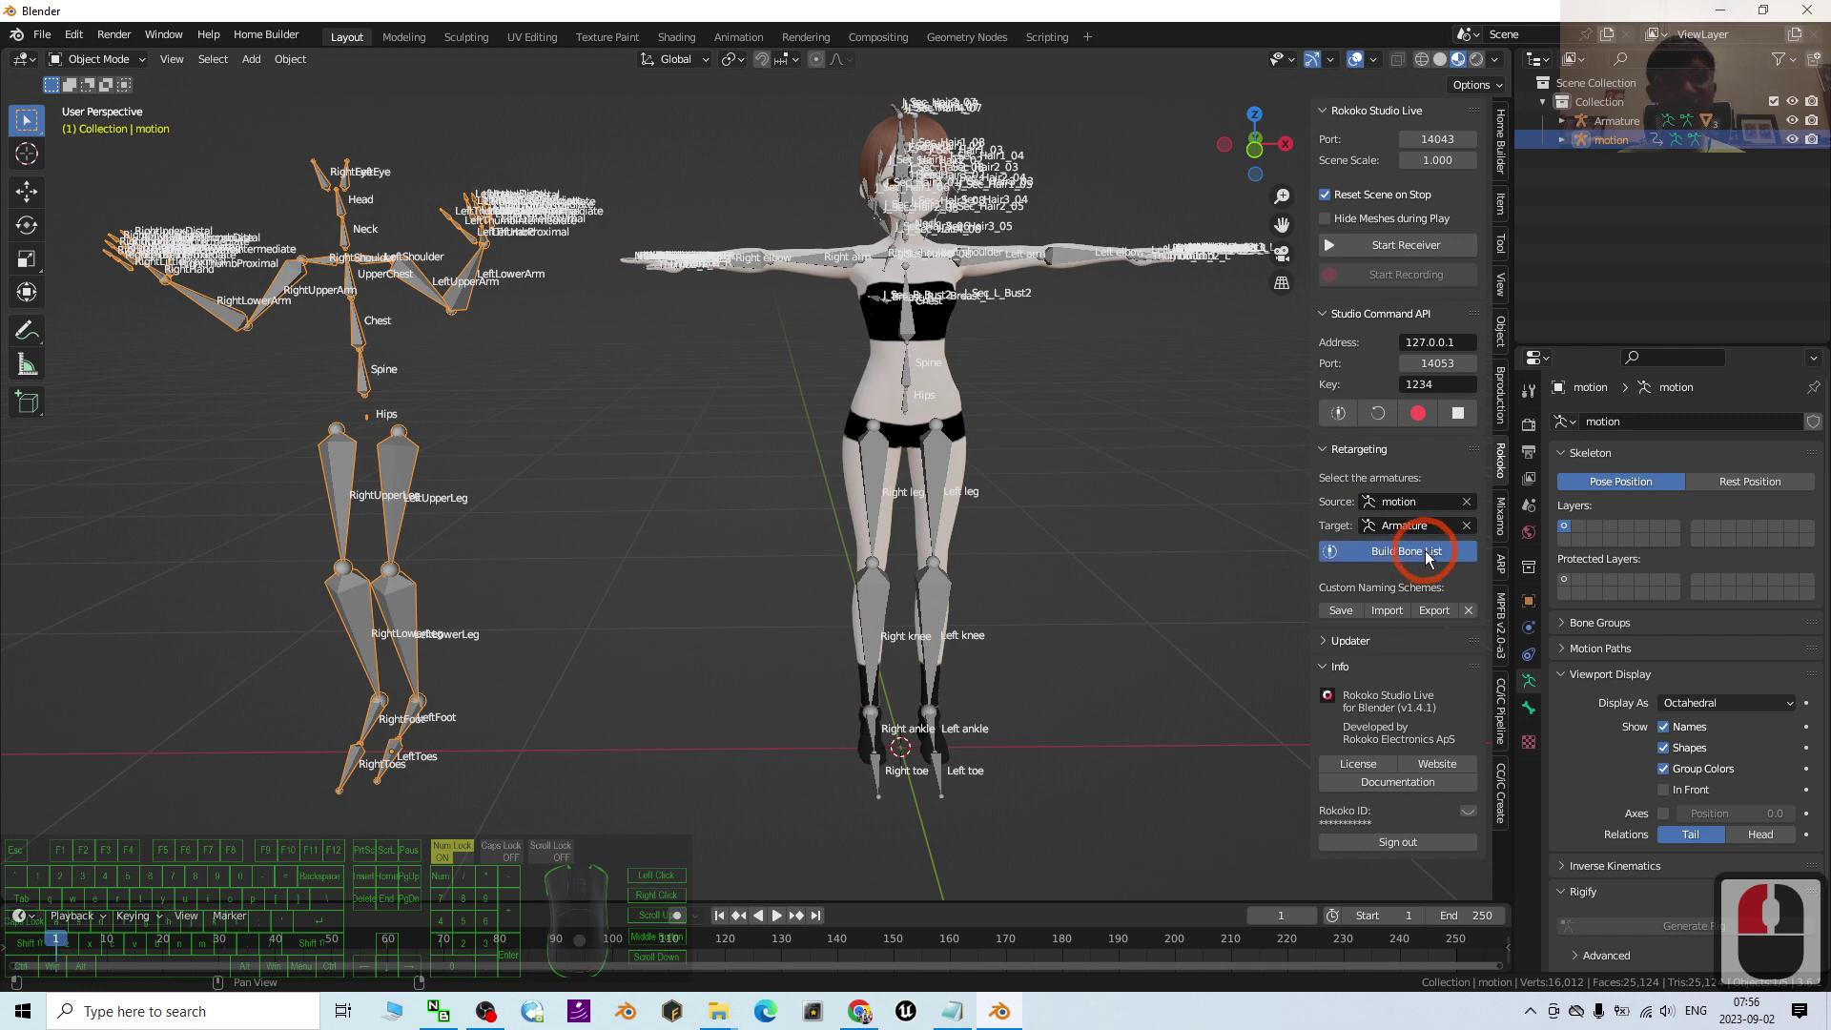
- Widen the Rokoko panel to read the bone list pairing motion and Armature bones
{"action": "left_click_drag", "start_coordinate": [1314, 641], "coordinate": [1142, 618]}
{"action": "middle_click_drag", "start_coordinate": [734, 486], "coordinate": [536, 478], "text": "shift"}
{"action": "scroll", "coordinate": [635, 452], "scroll_direction": "up", "scroll_amount": 1}
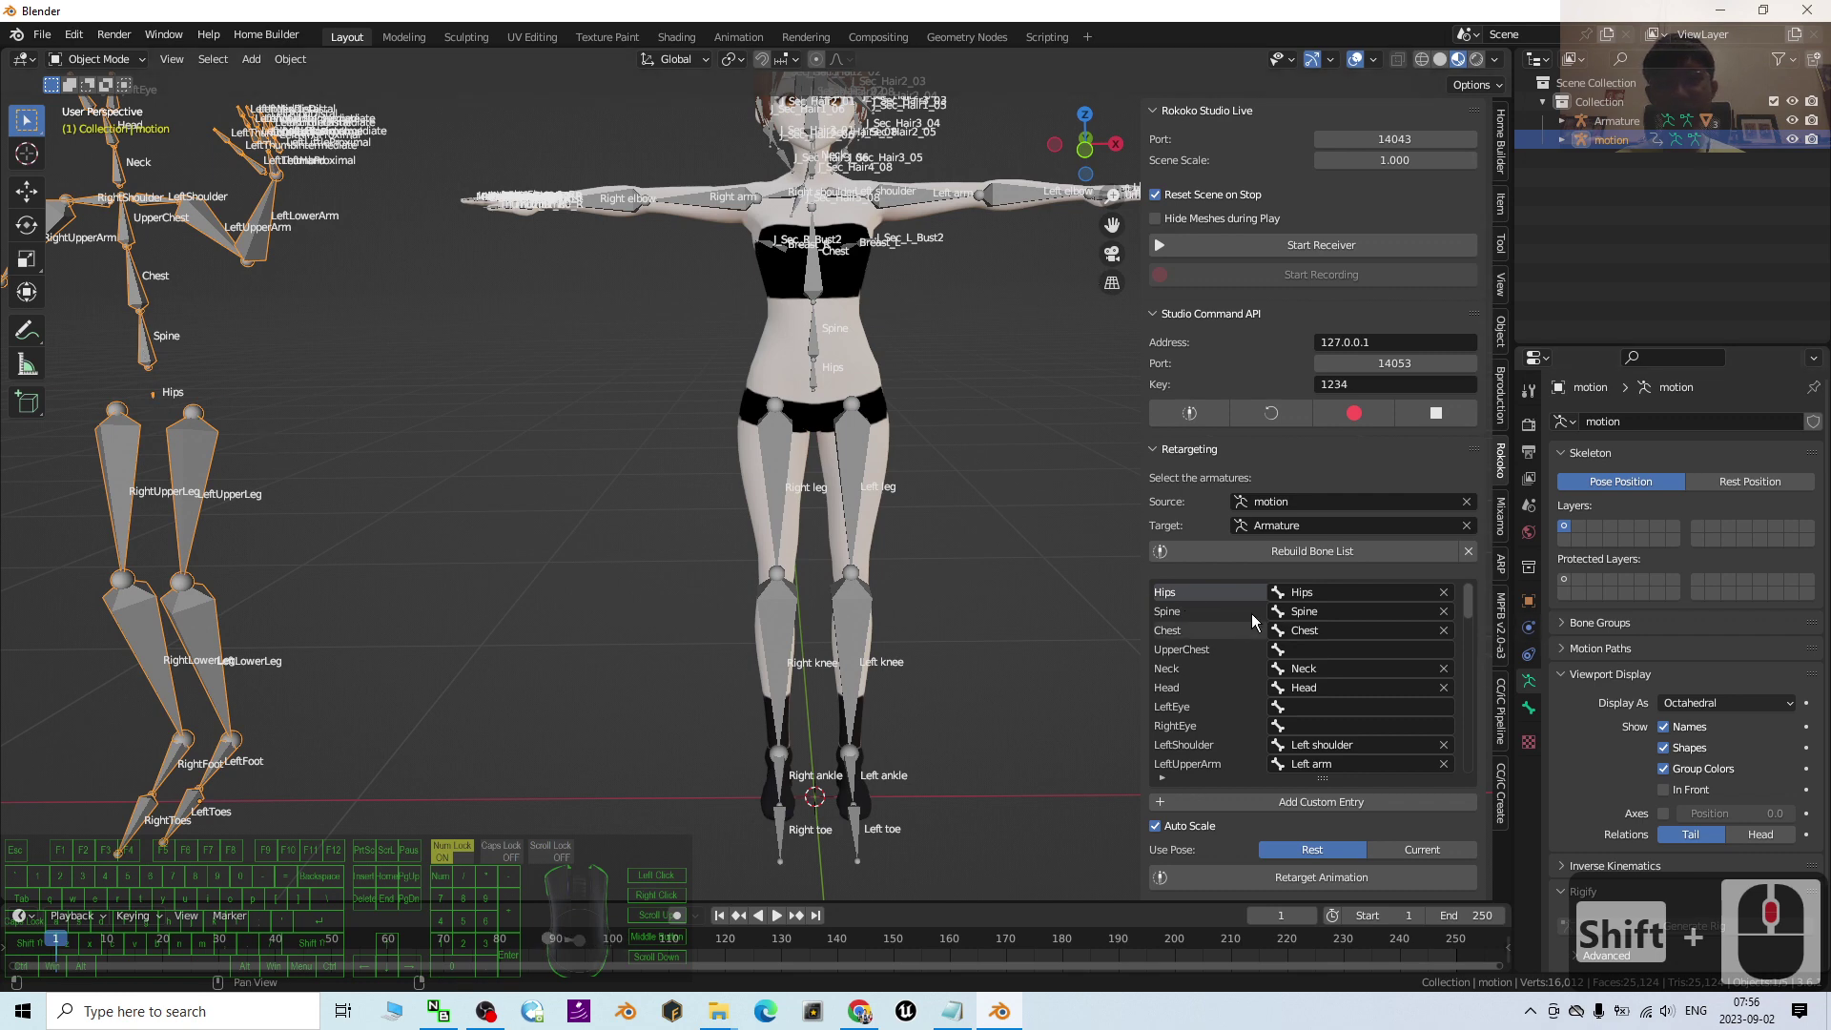
{"action": "scroll", "coordinate": [840, 355], "scroll_direction": "up", "scroll_amount": 6}
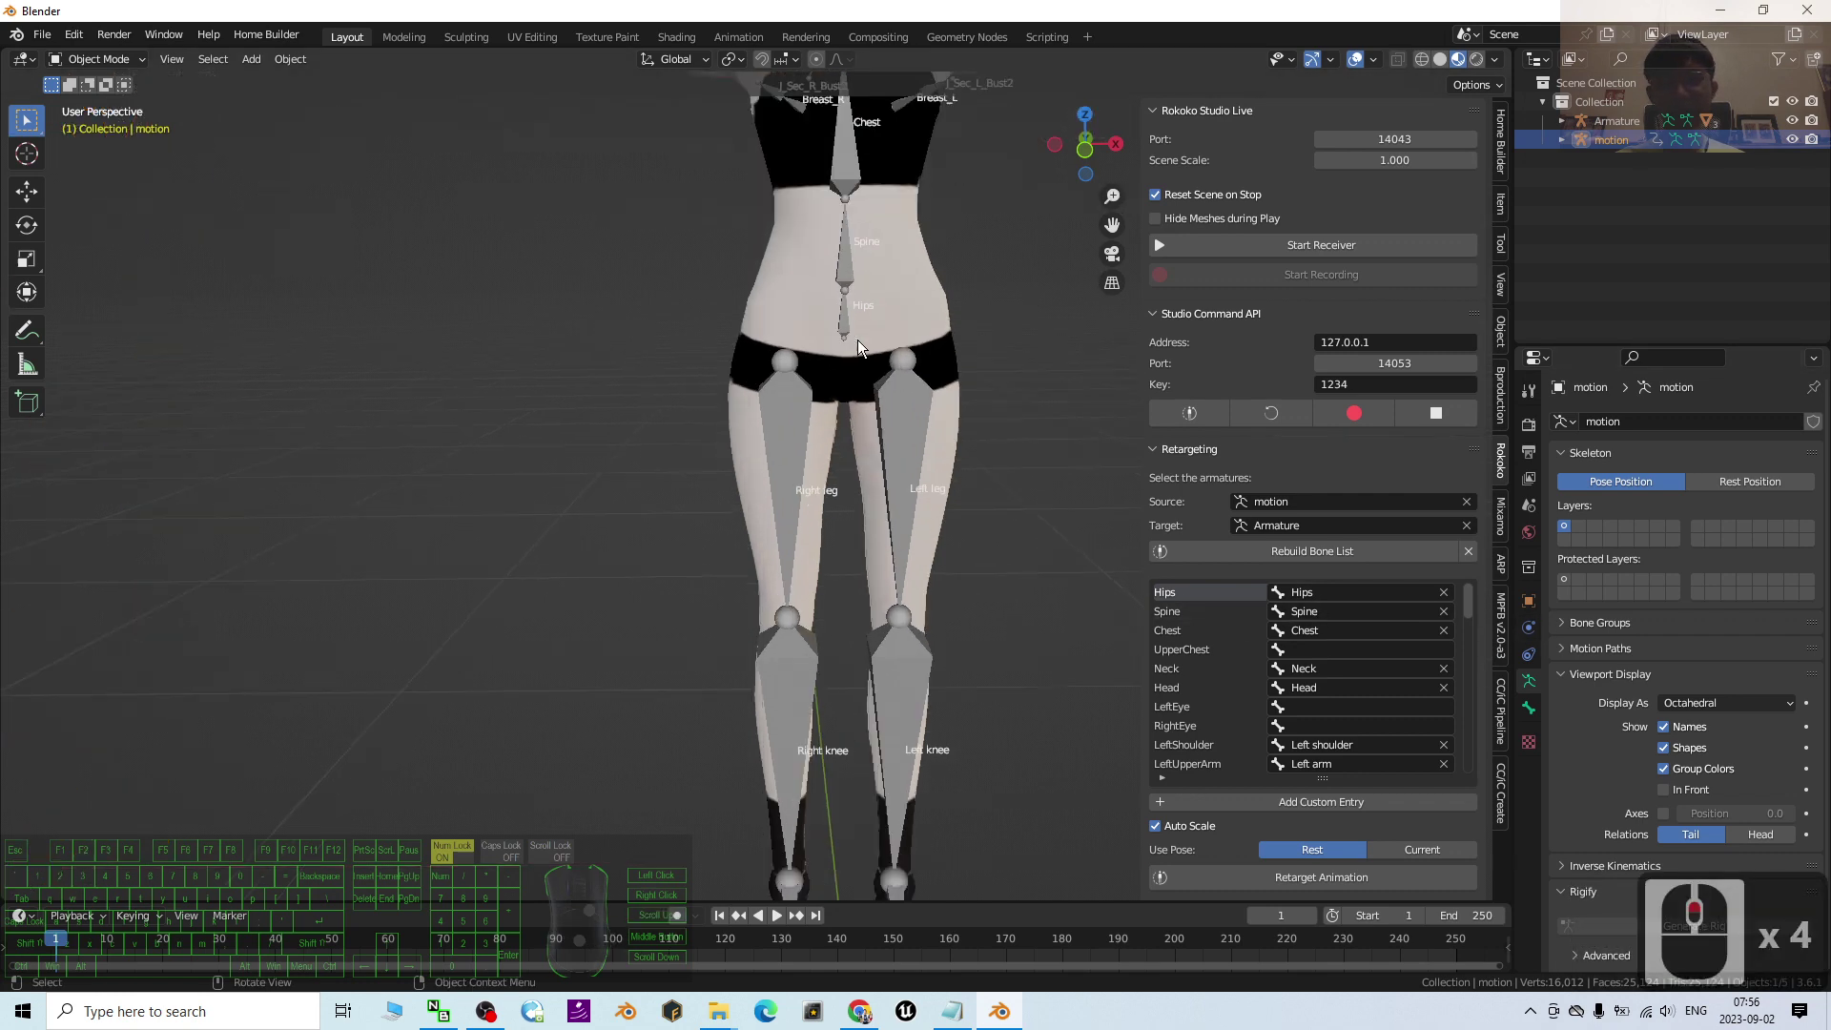
{"action": "scroll", "coordinate": [867, 278], "scroll_direction": "down", "scroll_amount": 6}
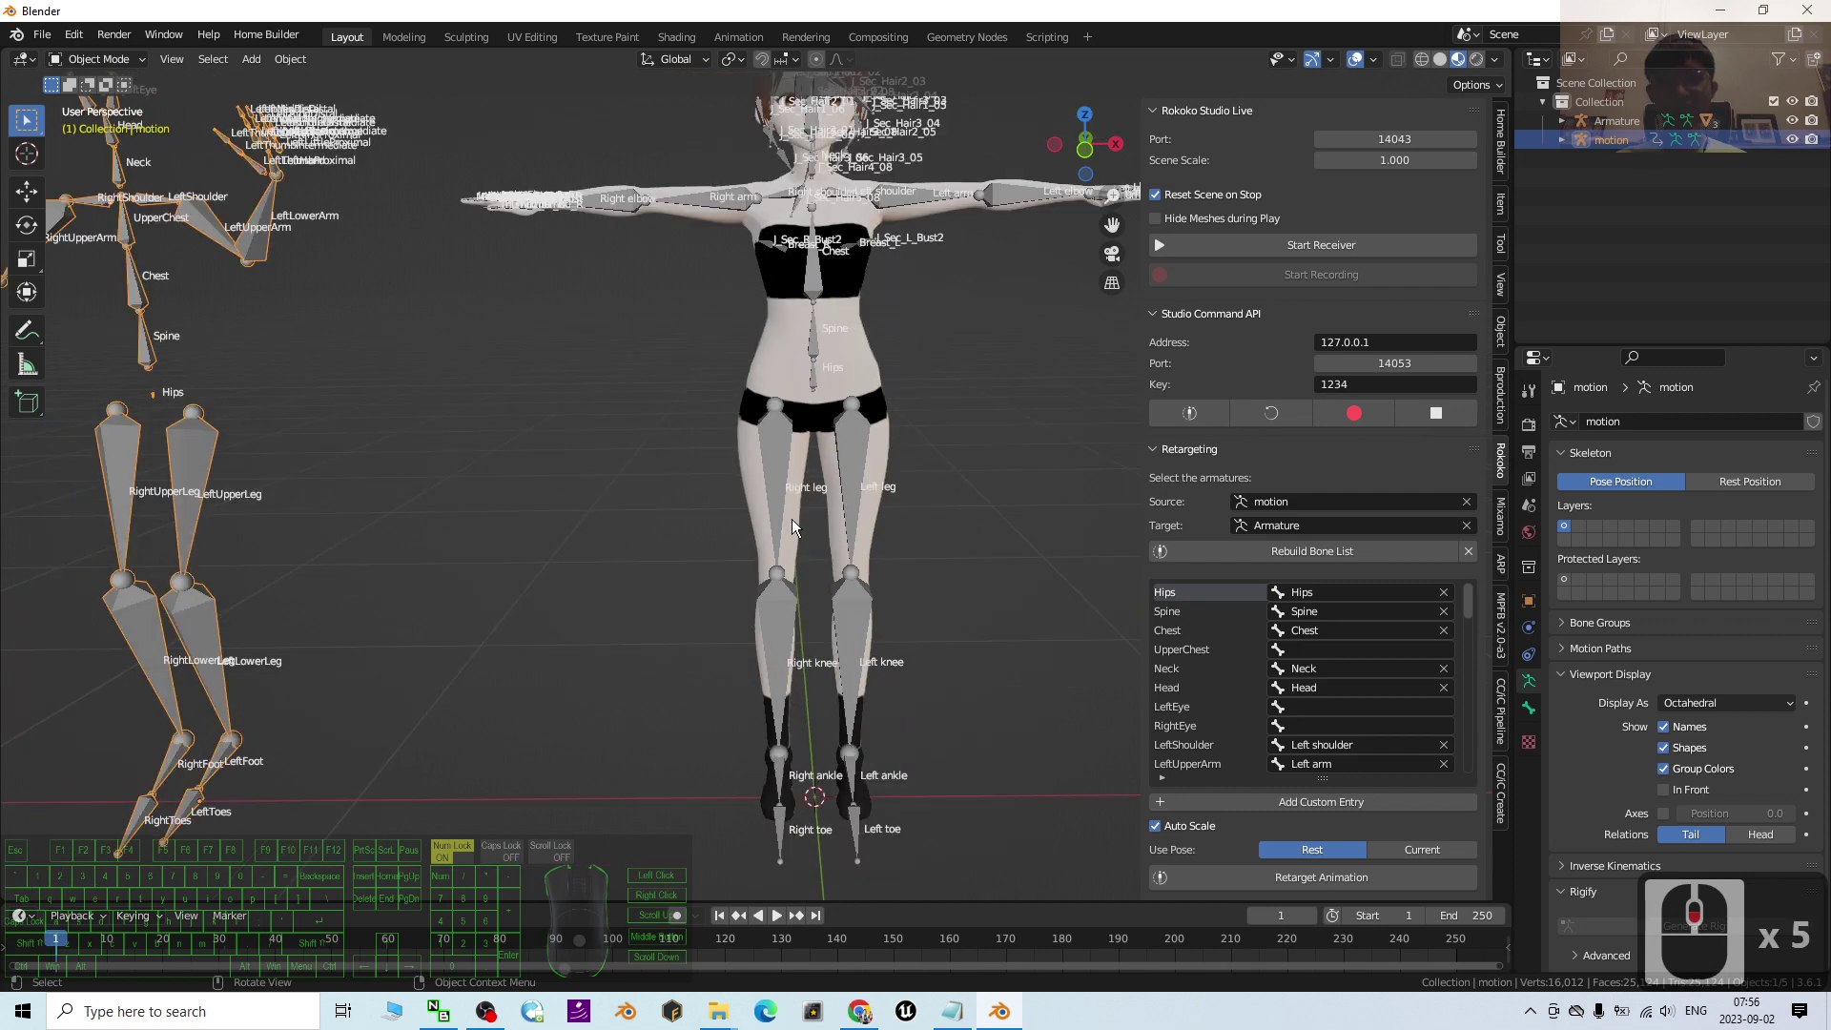
{"action": "middle_click_drag", "start_coordinate": [930, 452], "coordinate": [944, 449], "text": "shift"}
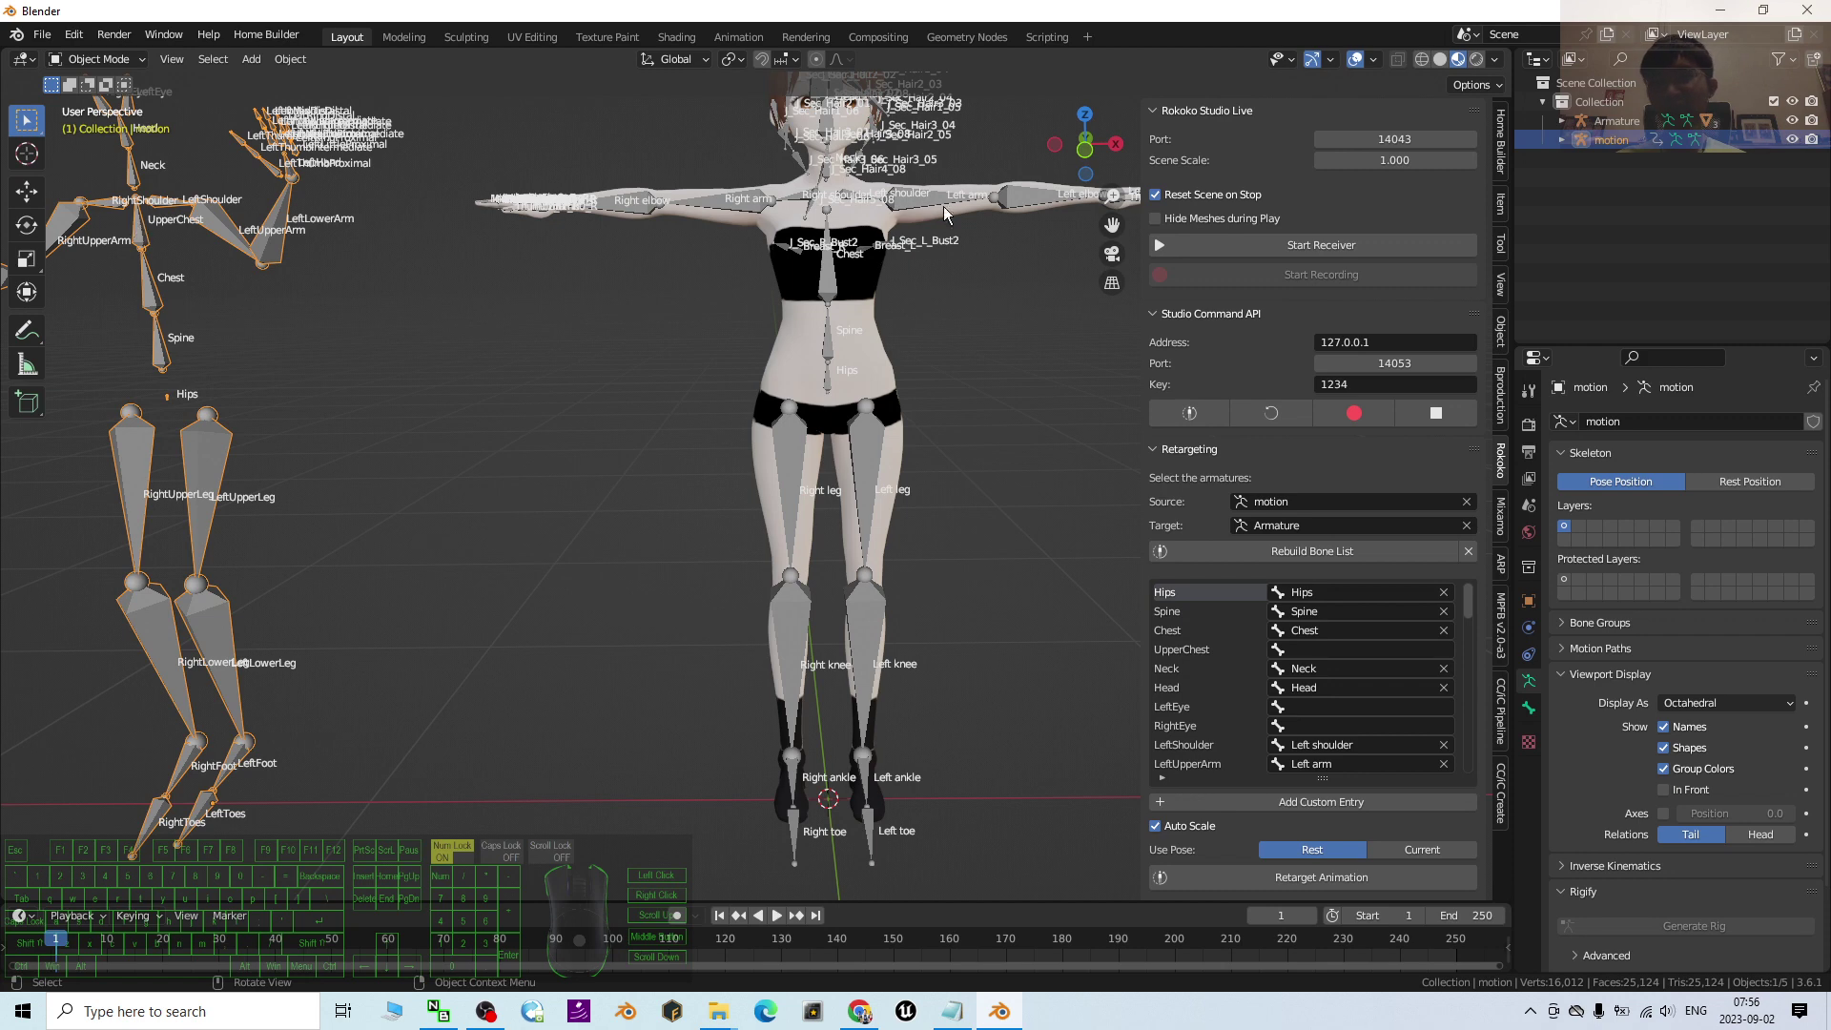
- Orbit and zoom around both armatures to inspect the character's head, chest and side
{"action": "scroll", "coordinate": [996, 226], "scroll_direction": "up", "scroll_amount": 2}
{"action": "middle_click_drag", "start_coordinate": [994, 334], "coordinate": [906, 347], "text": "shift"}
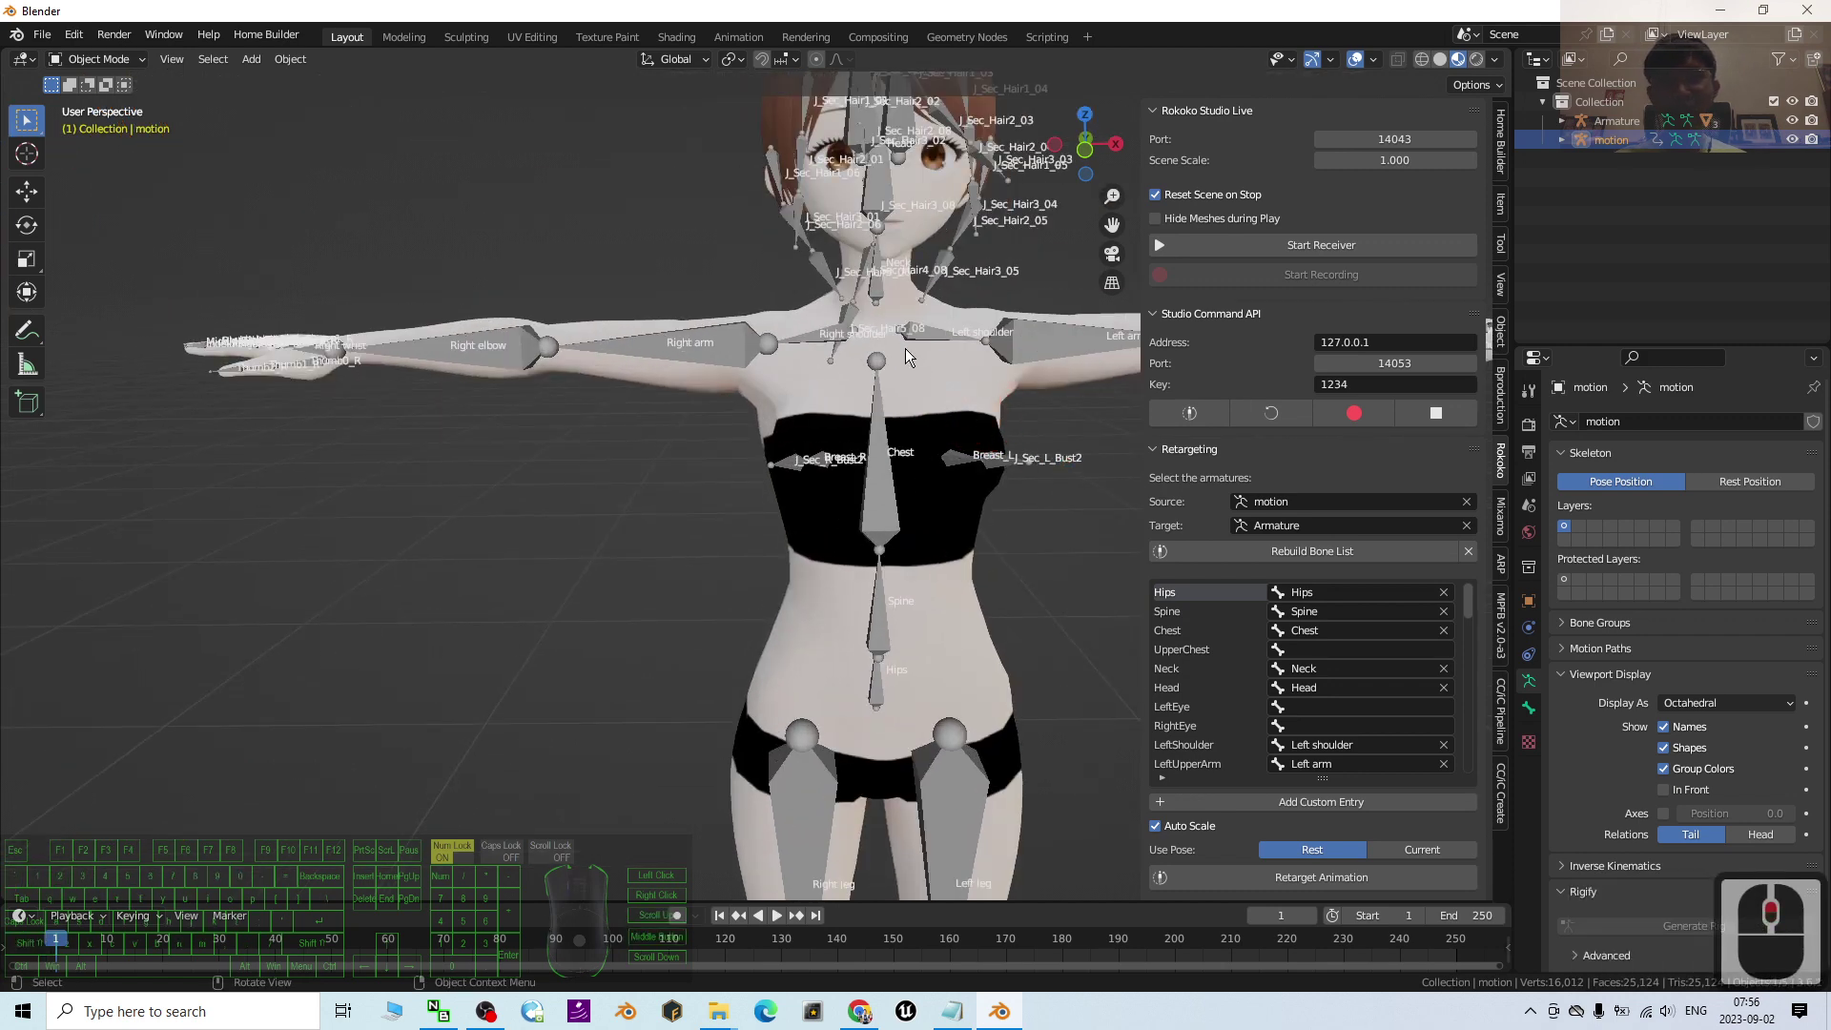
{"action": "scroll", "coordinate": [927, 658], "scroll_direction": "down", "scroll_amount": 4}
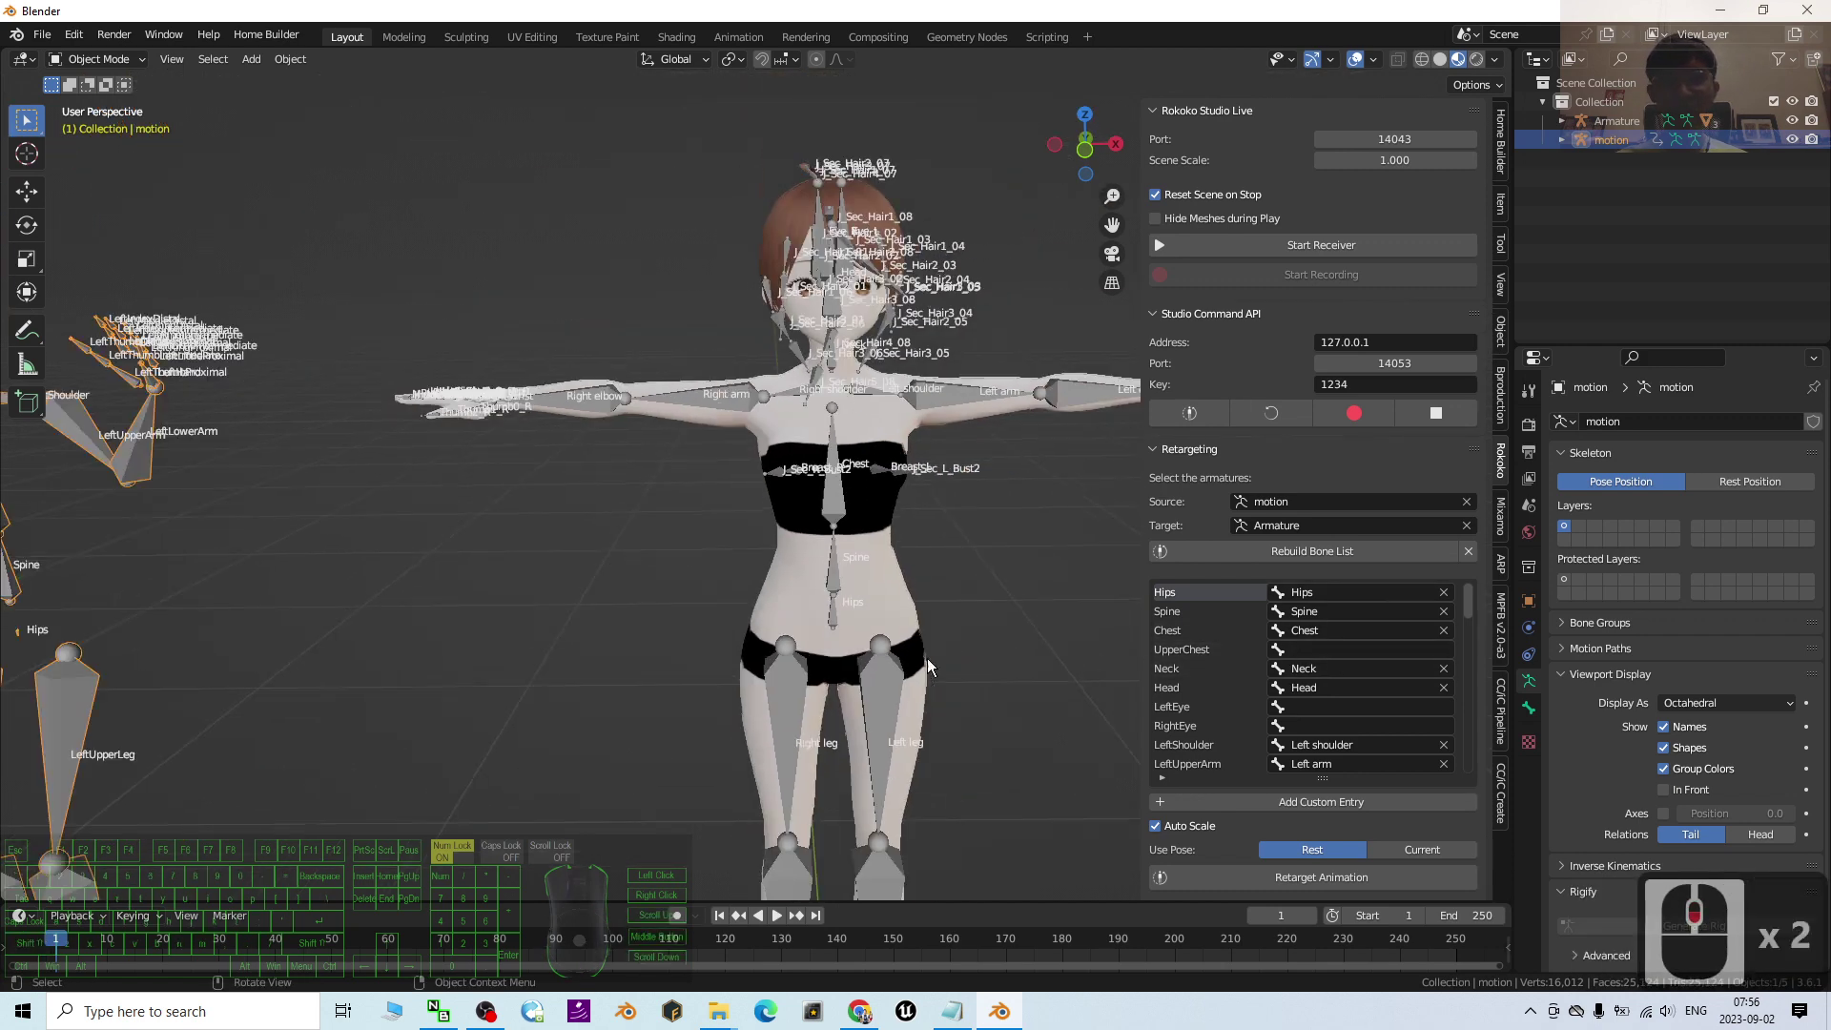
{"action": "scroll", "coordinate": [126, 528], "scroll_direction": "up", "scroll_amount": 2}
{"action": "middle_click_drag", "start_coordinate": [126, 528], "coordinate": [280, 523], "text": "shift"}
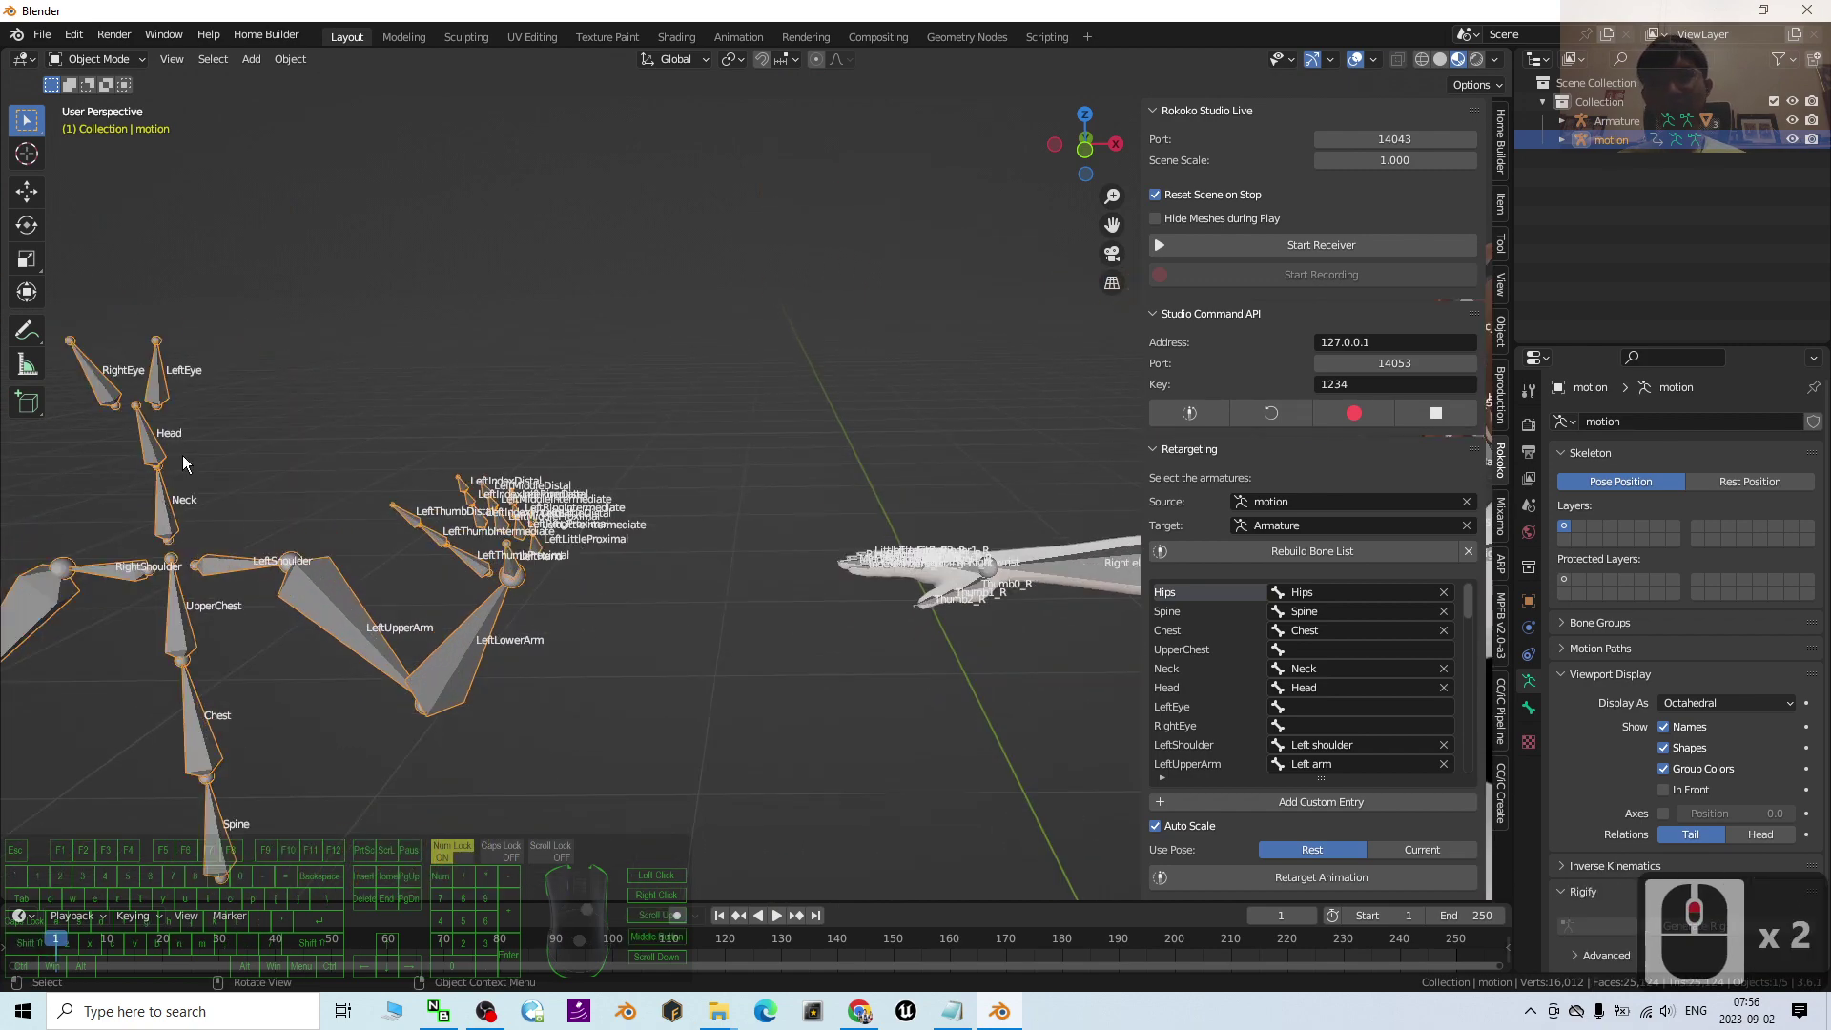
{"action": "middle_click_drag", "start_coordinate": [954, 678], "coordinate": [754, 547]}
{"action": "scroll", "coordinate": [830, 519], "scroll_direction": "up", "scroll_amount": 3}
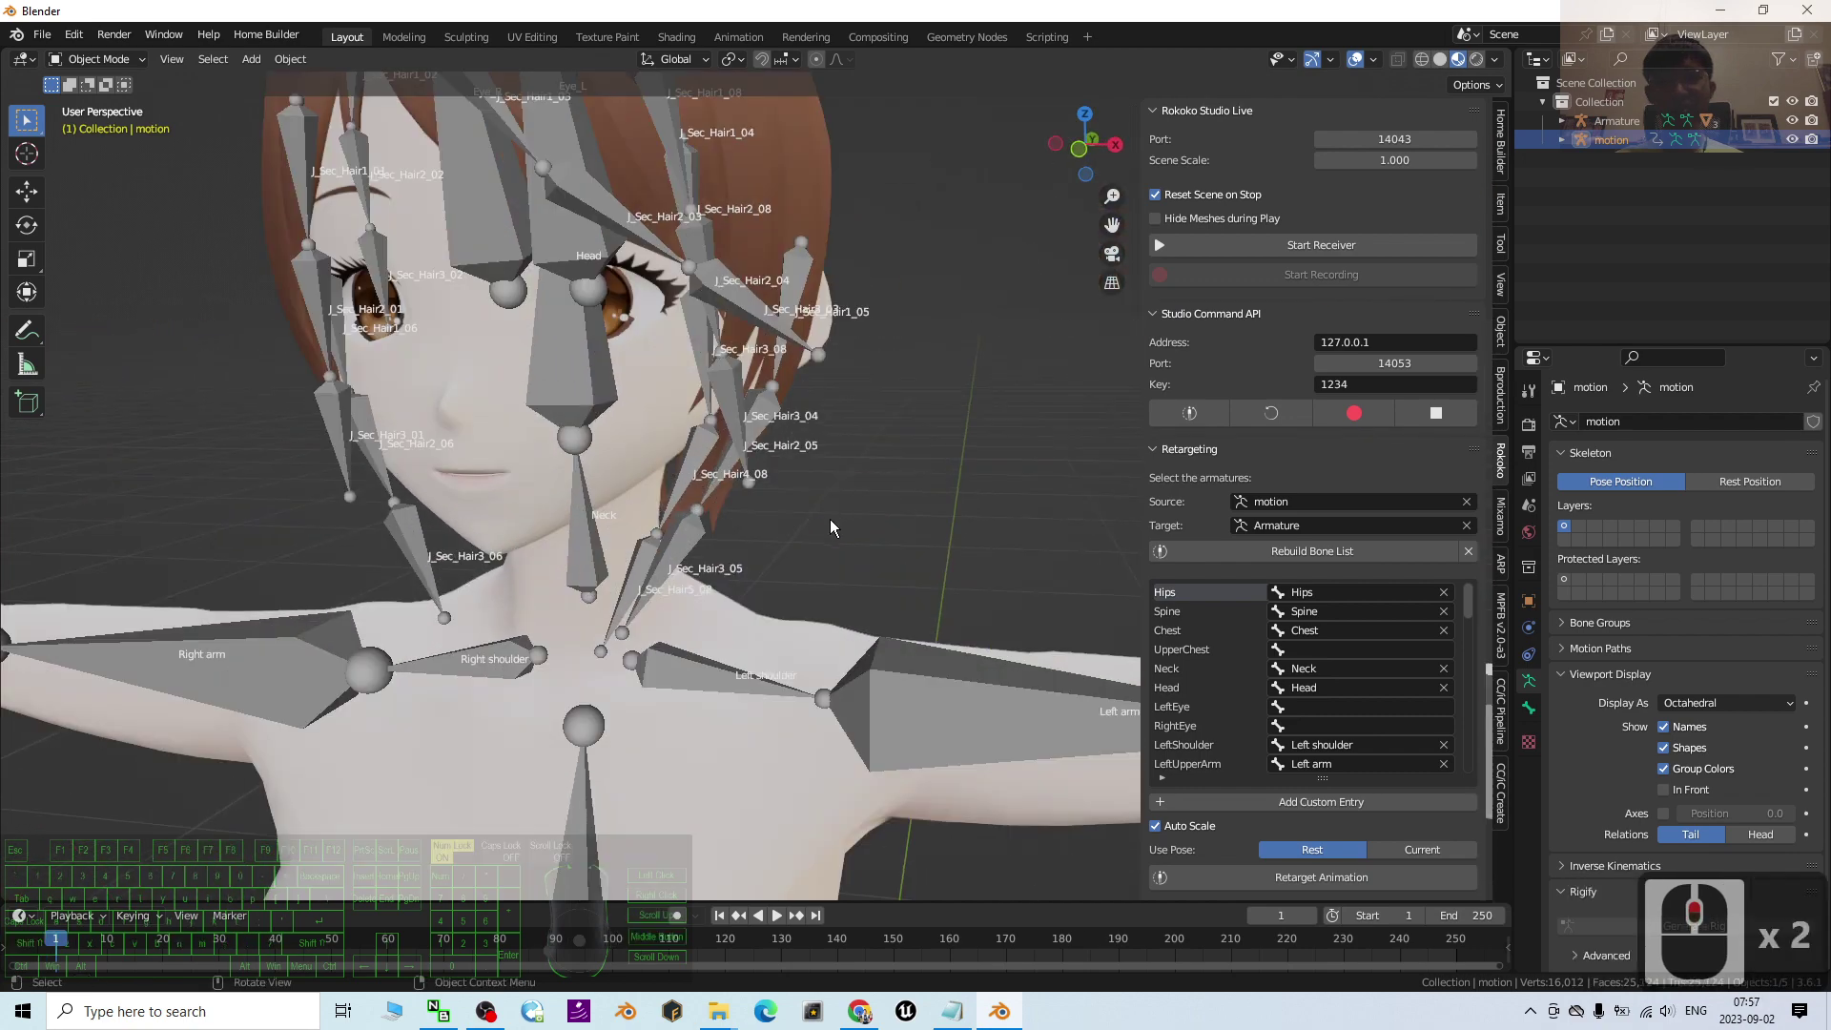
{"action": "scroll", "coordinate": [987, 465], "scroll_direction": "down", "scroll_amount": 3}
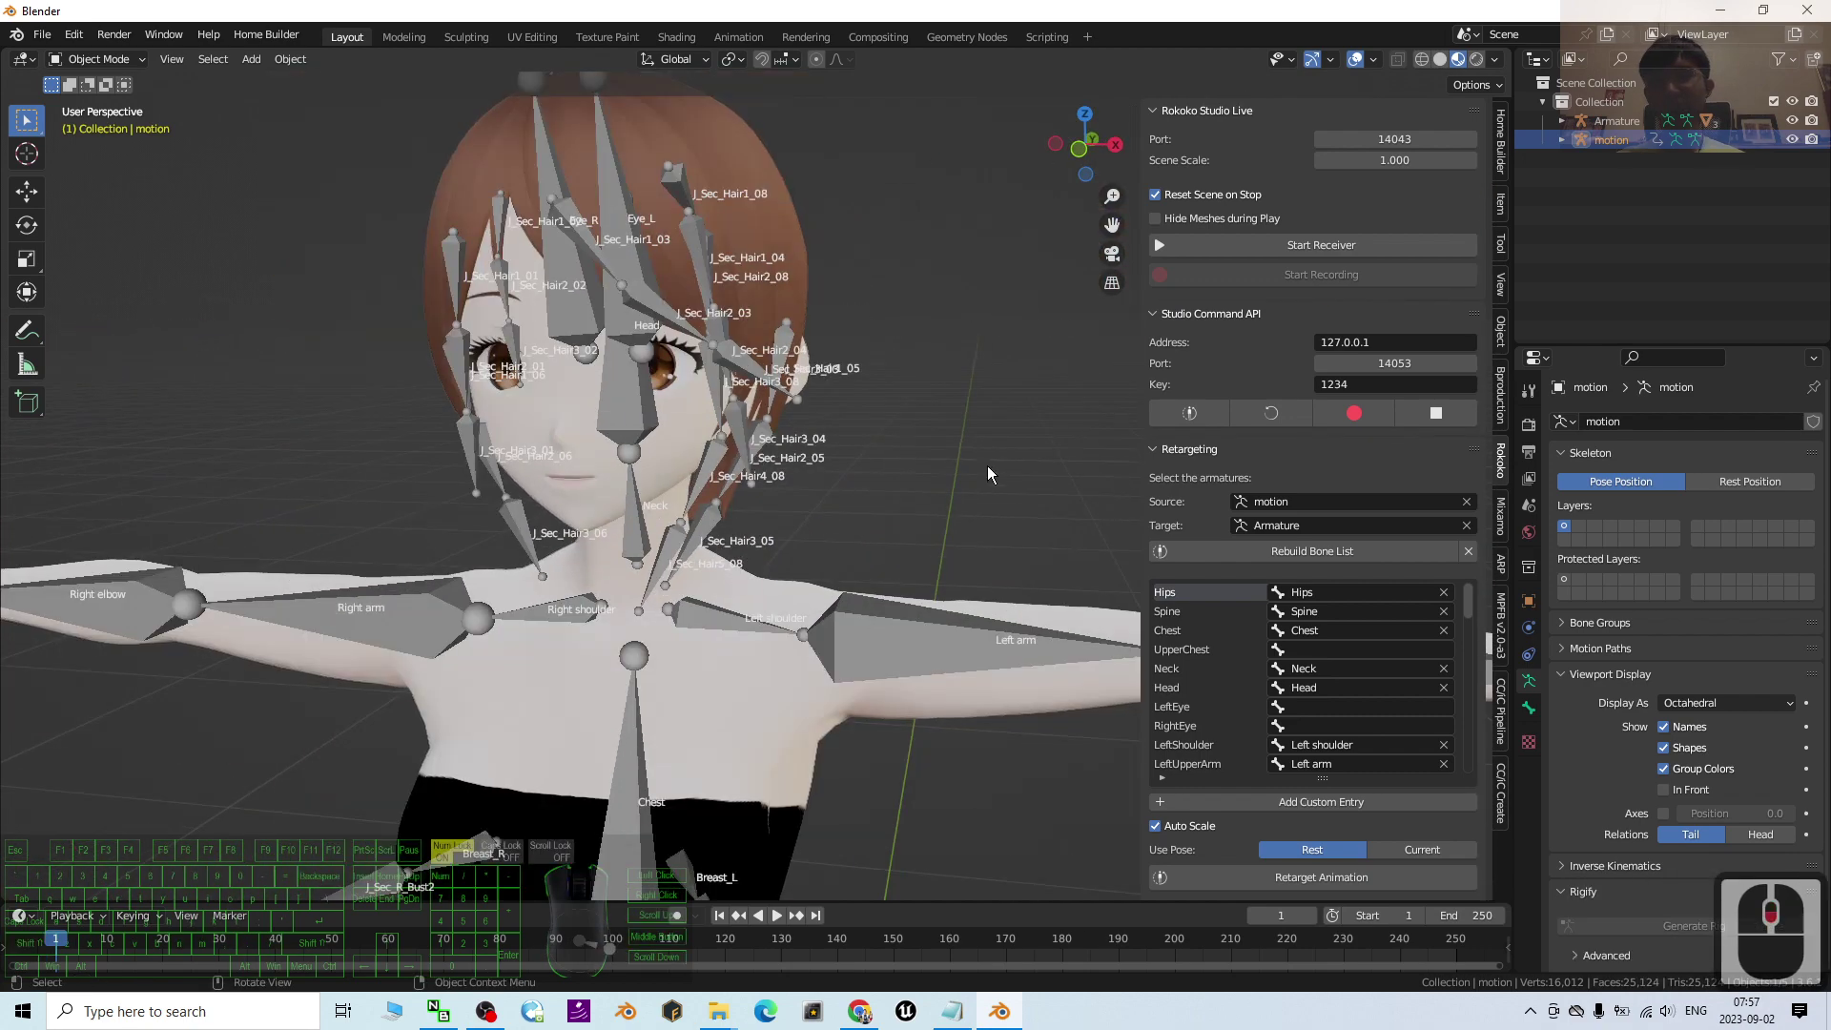
{"action": "middle_click_drag", "start_coordinate": [988, 466], "coordinate": [494, 398]}
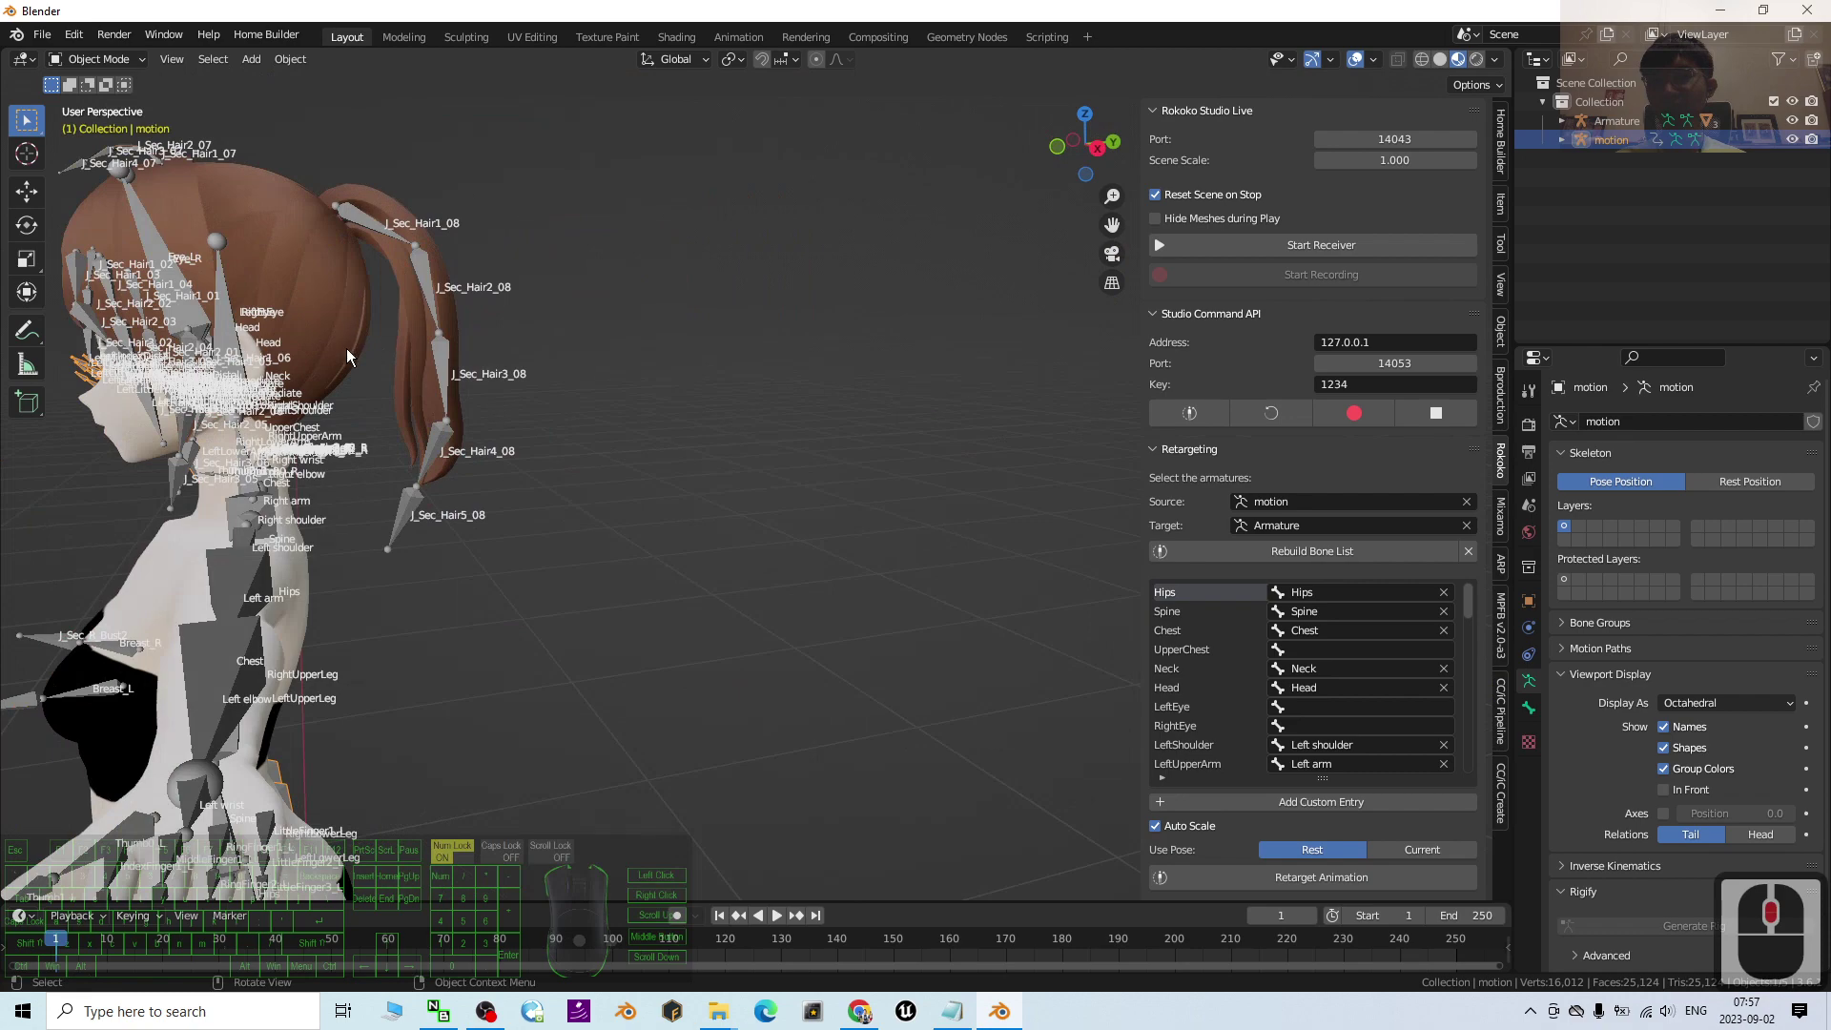
{"action": "scroll", "coordinate": [346, 354], "scroll_direction": "up", "scroll_amount": 2}
{"action": "middle_click_drag", "start_coordinate": [346, 351], "coordinate": [747, 531], "text": "shift"}
{"action": "scroll", "coordinate": [652, 563], "scroll_direction": "down", "scroll_amount": 3}
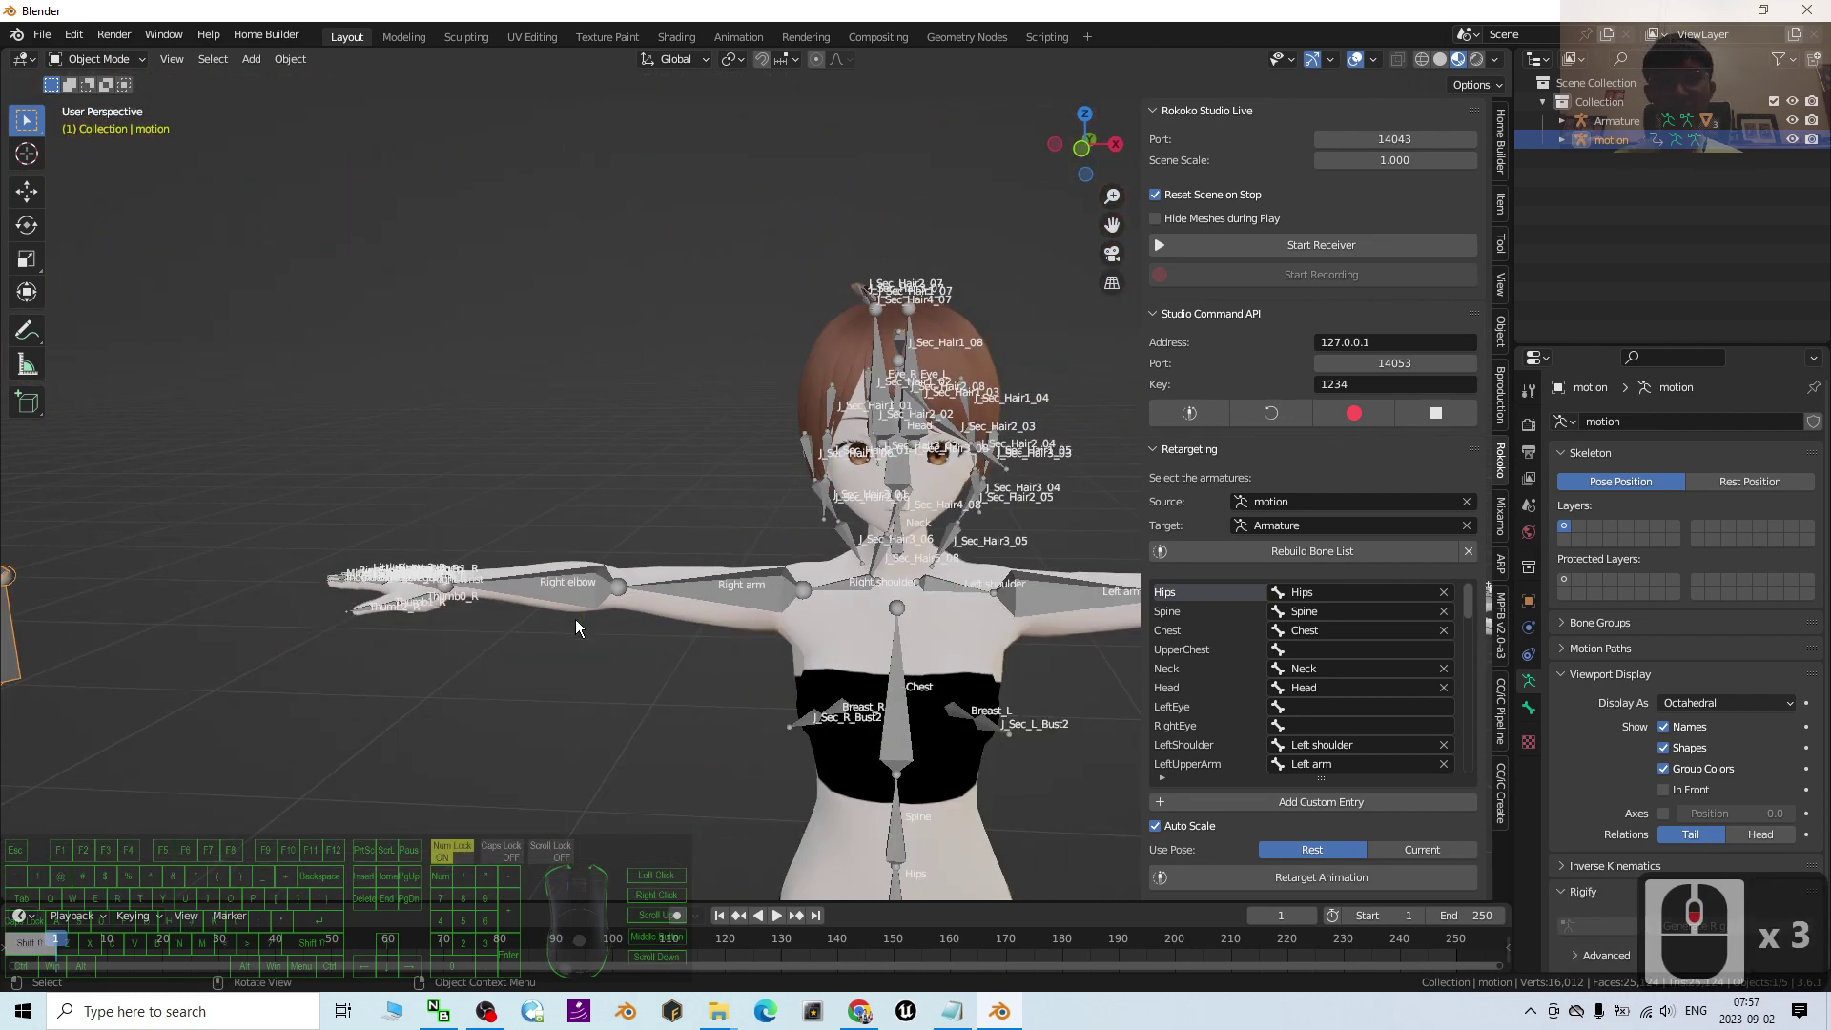
{"action": "middle_click_drag", "start_coordinate": [575, 620], "coordinate": [826, 511], "text": "shift"}
{"action": "scroll", "coordinate": [1237, 744], "scroll_direction": "down", "scroll_amount": 2}
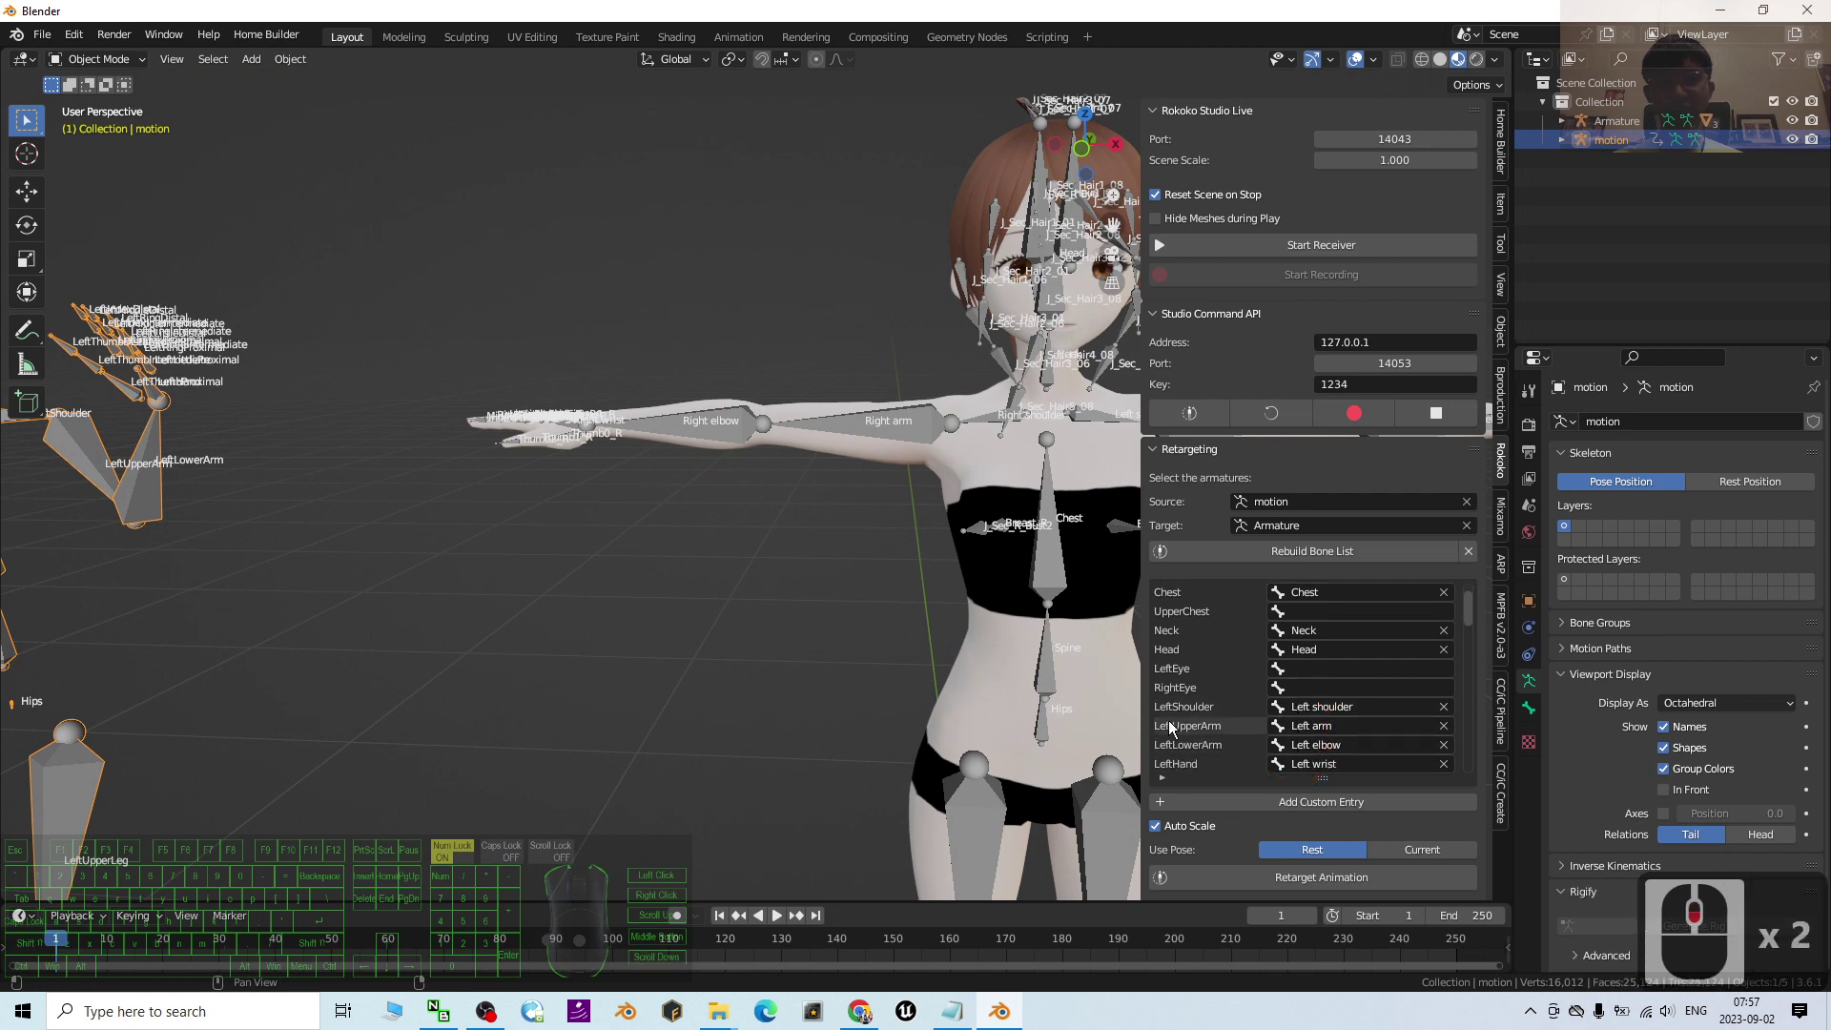
{"action": "scroll", "coordinate": [1187, 717], "scroll_direction": "down", "scroll_amount": 1}
{"action": "scroll", "coordinate": [175, 513], "scroll_direction": "down", "scroll_amount": 1}
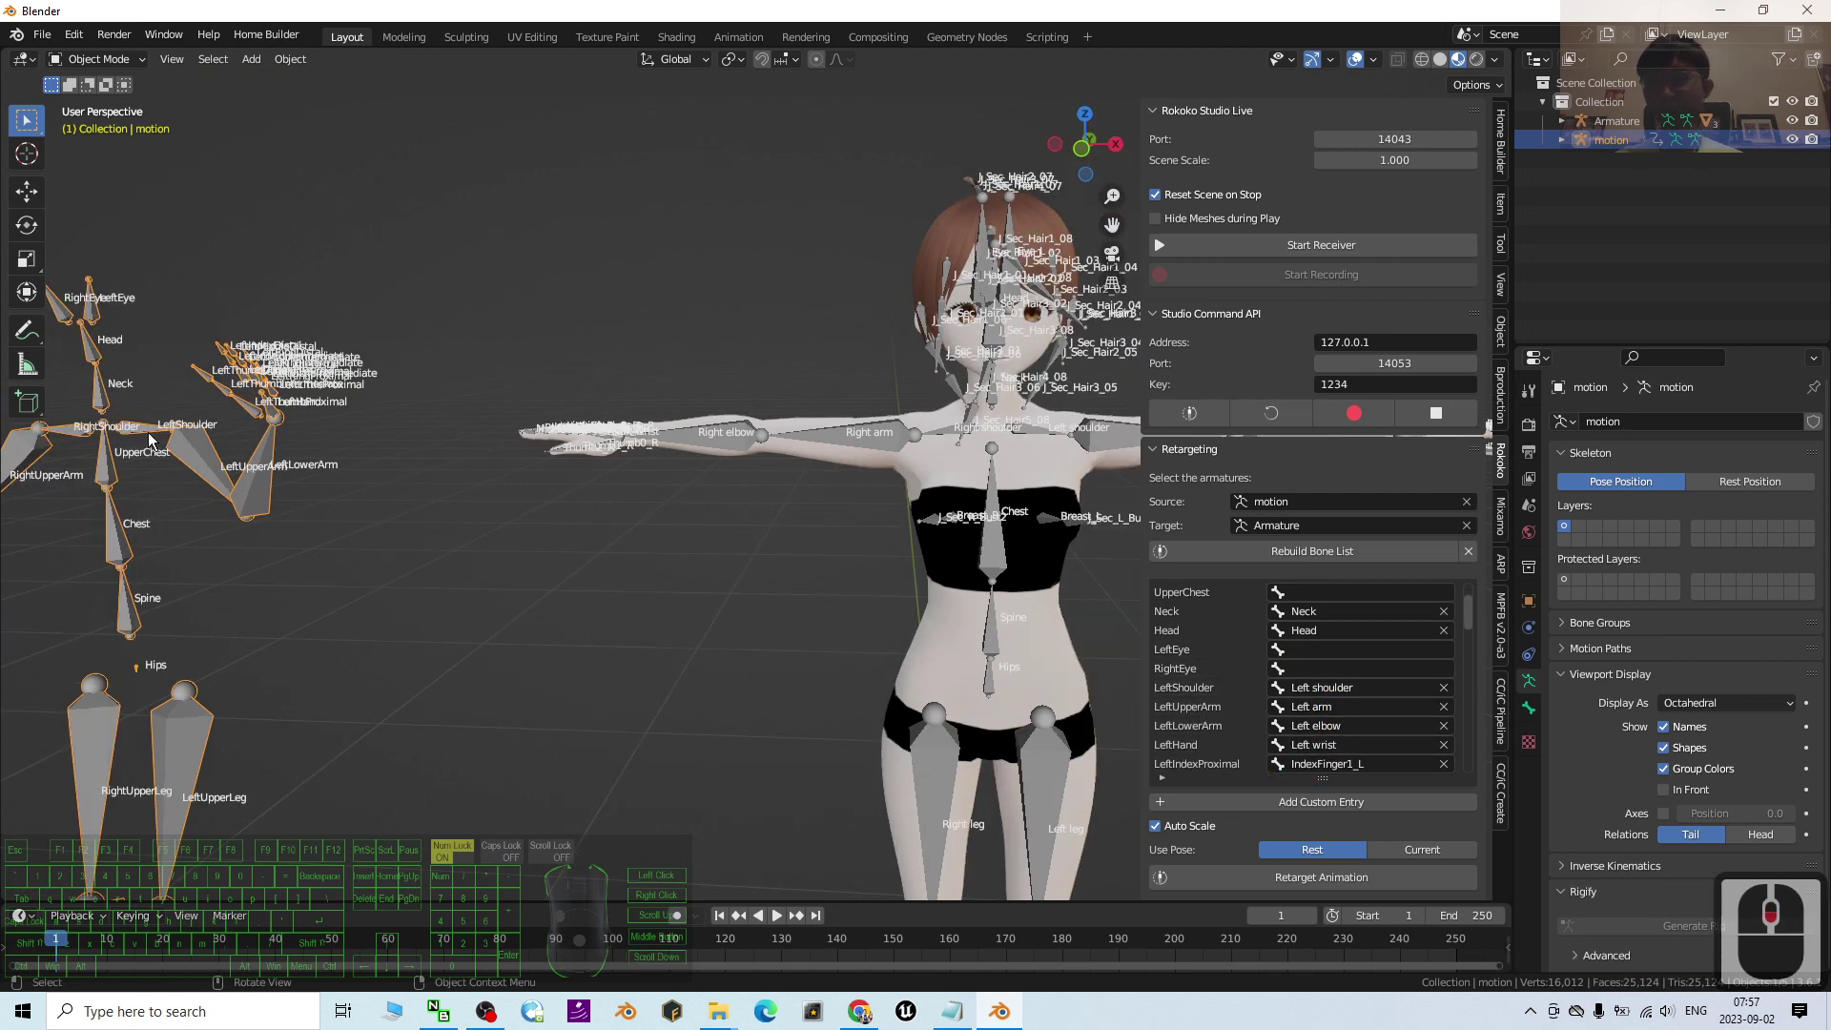
{"action": "middle_click_drag", "start_coordinate": [1035, 494], "coordinate": [897, 493], "text": "shift"}
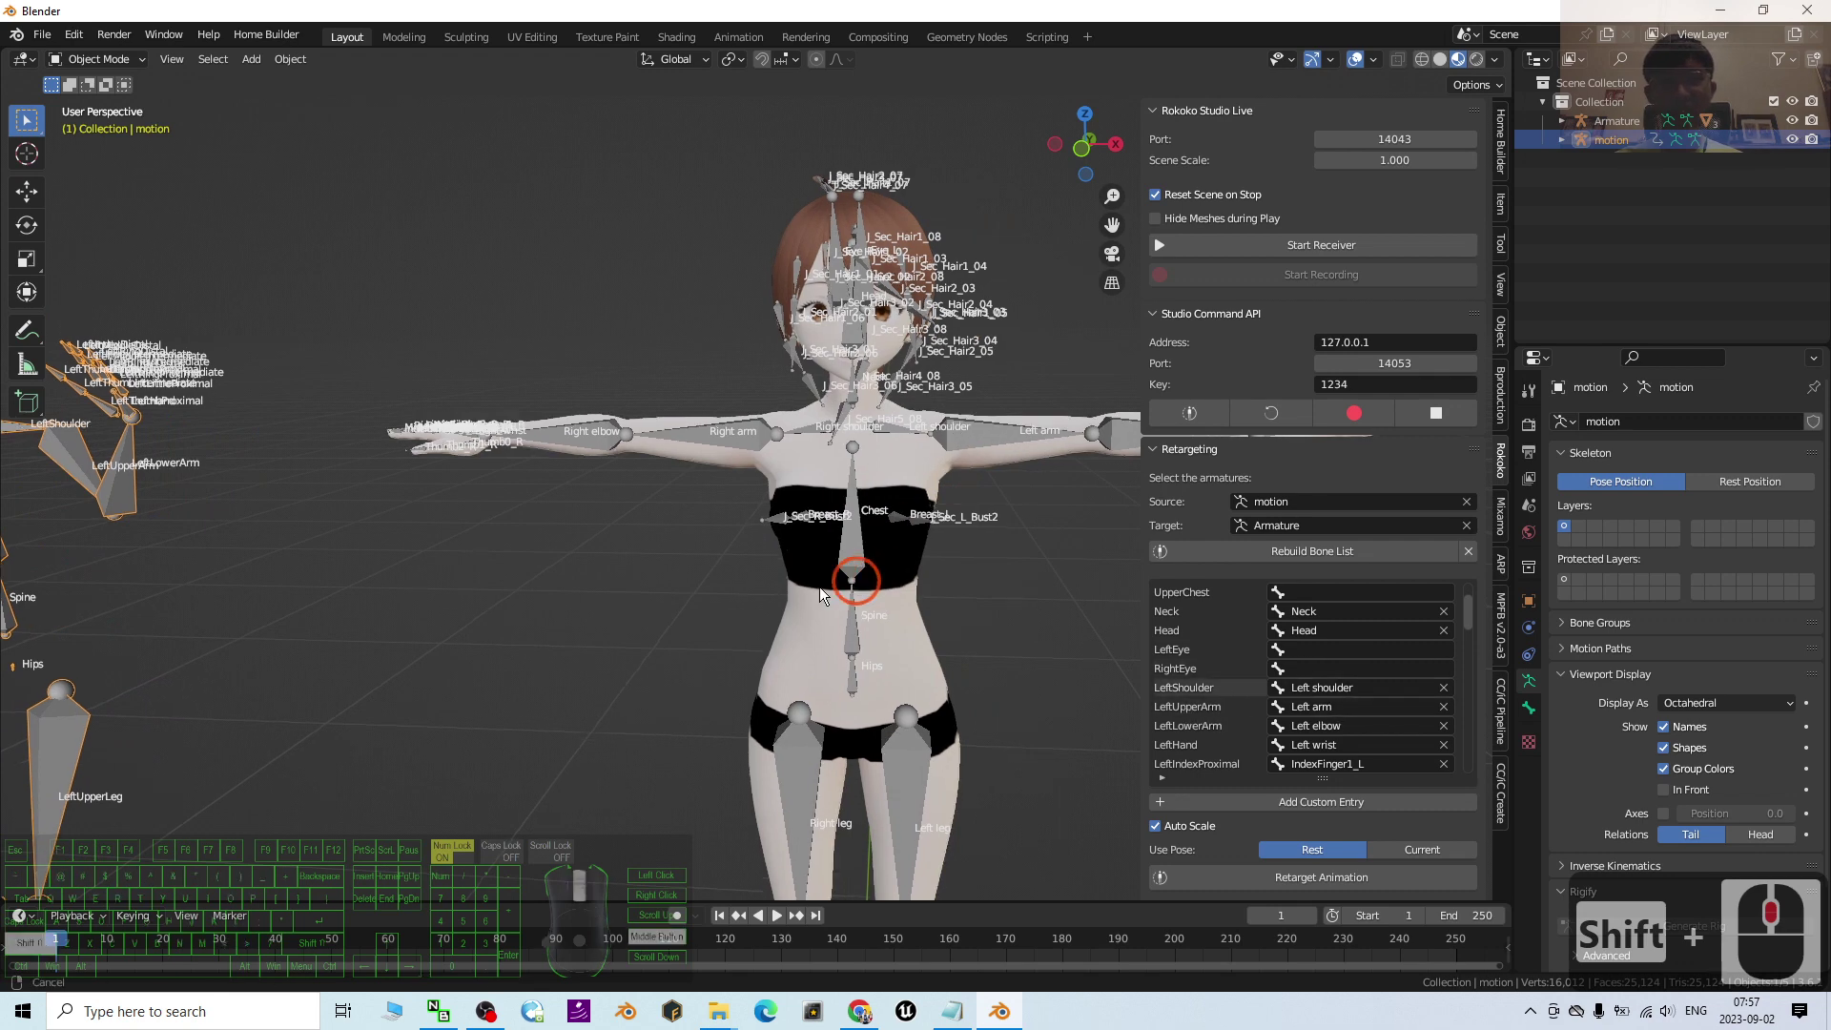
{"action": "scroll", "coordinate": [615, 617], "scroll_direction": "up", "scroll_amount": 4}
{"action": "scroll", "coordinate": [707, 494], "scroll_direction": "up", "scroll_amount": 2}
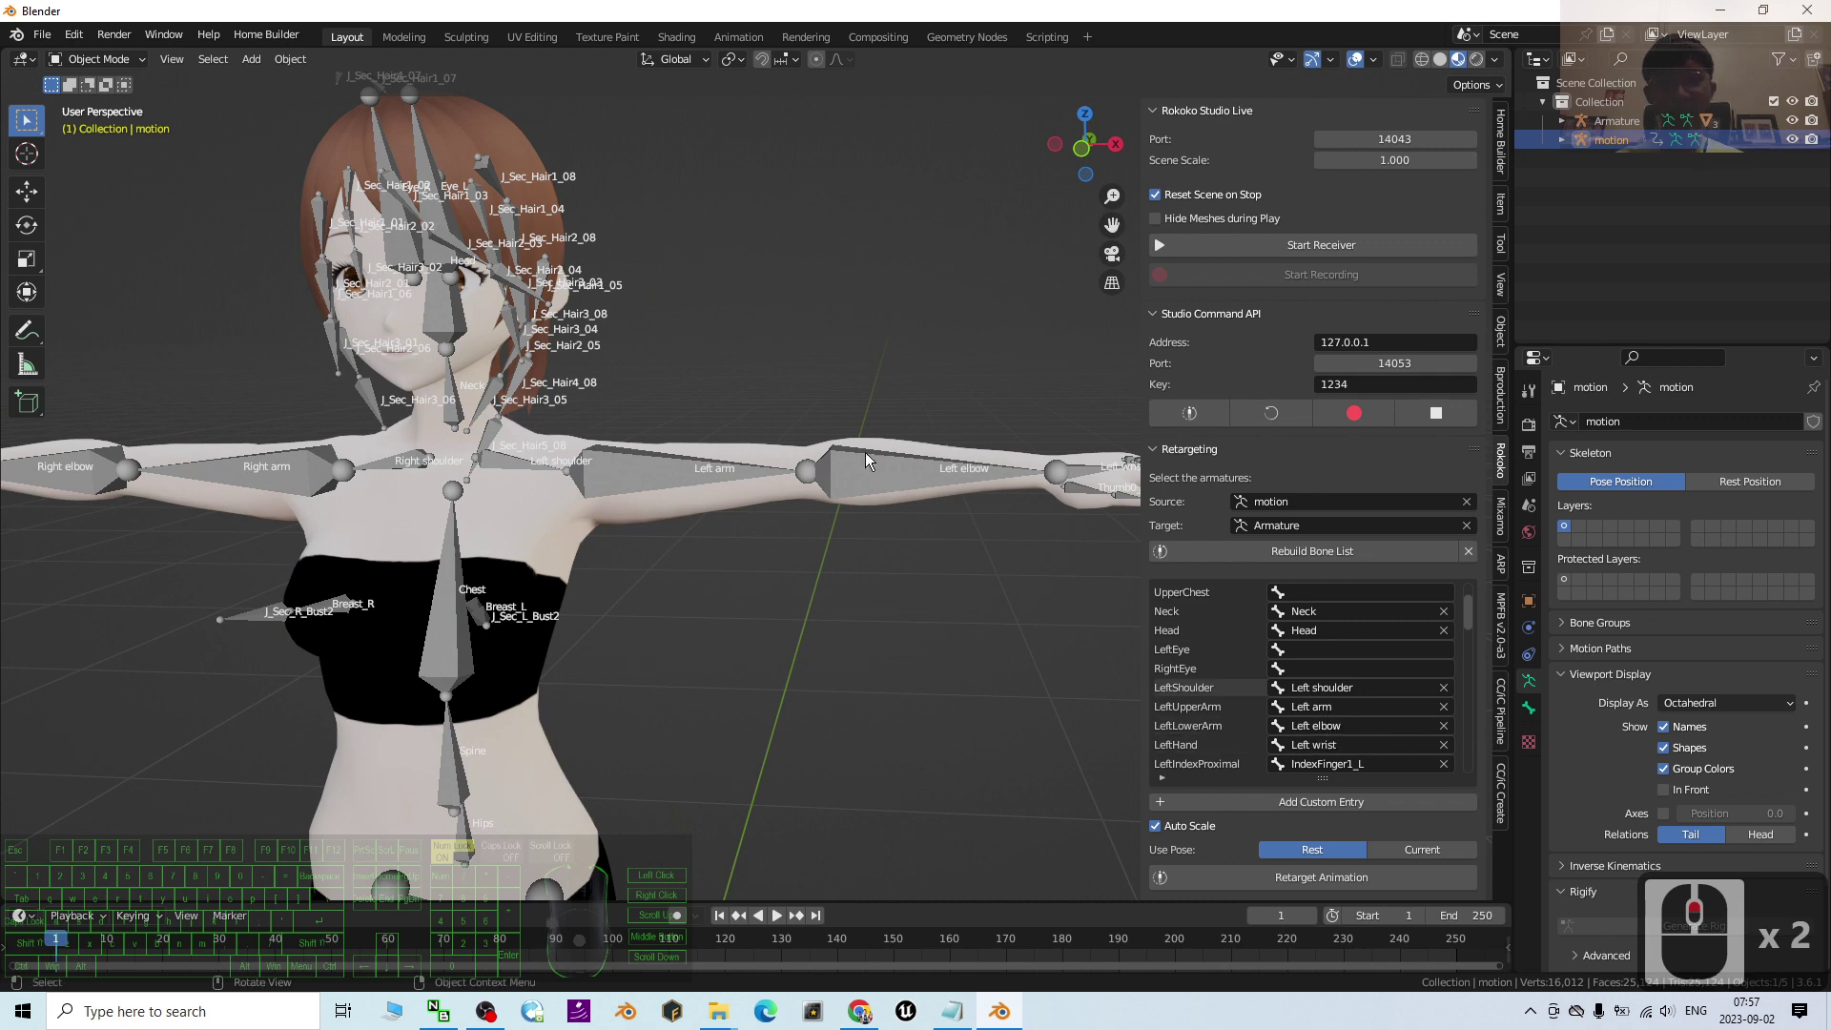
{"action": "middle_click_drag", "start_coordinate": [1007, 647], "coordinate": [914, 536], "text": "shift"}
{"action": "scroll", "coordinate": [880, 533], "scroll_direction": "up", "scroll_amount": 5}
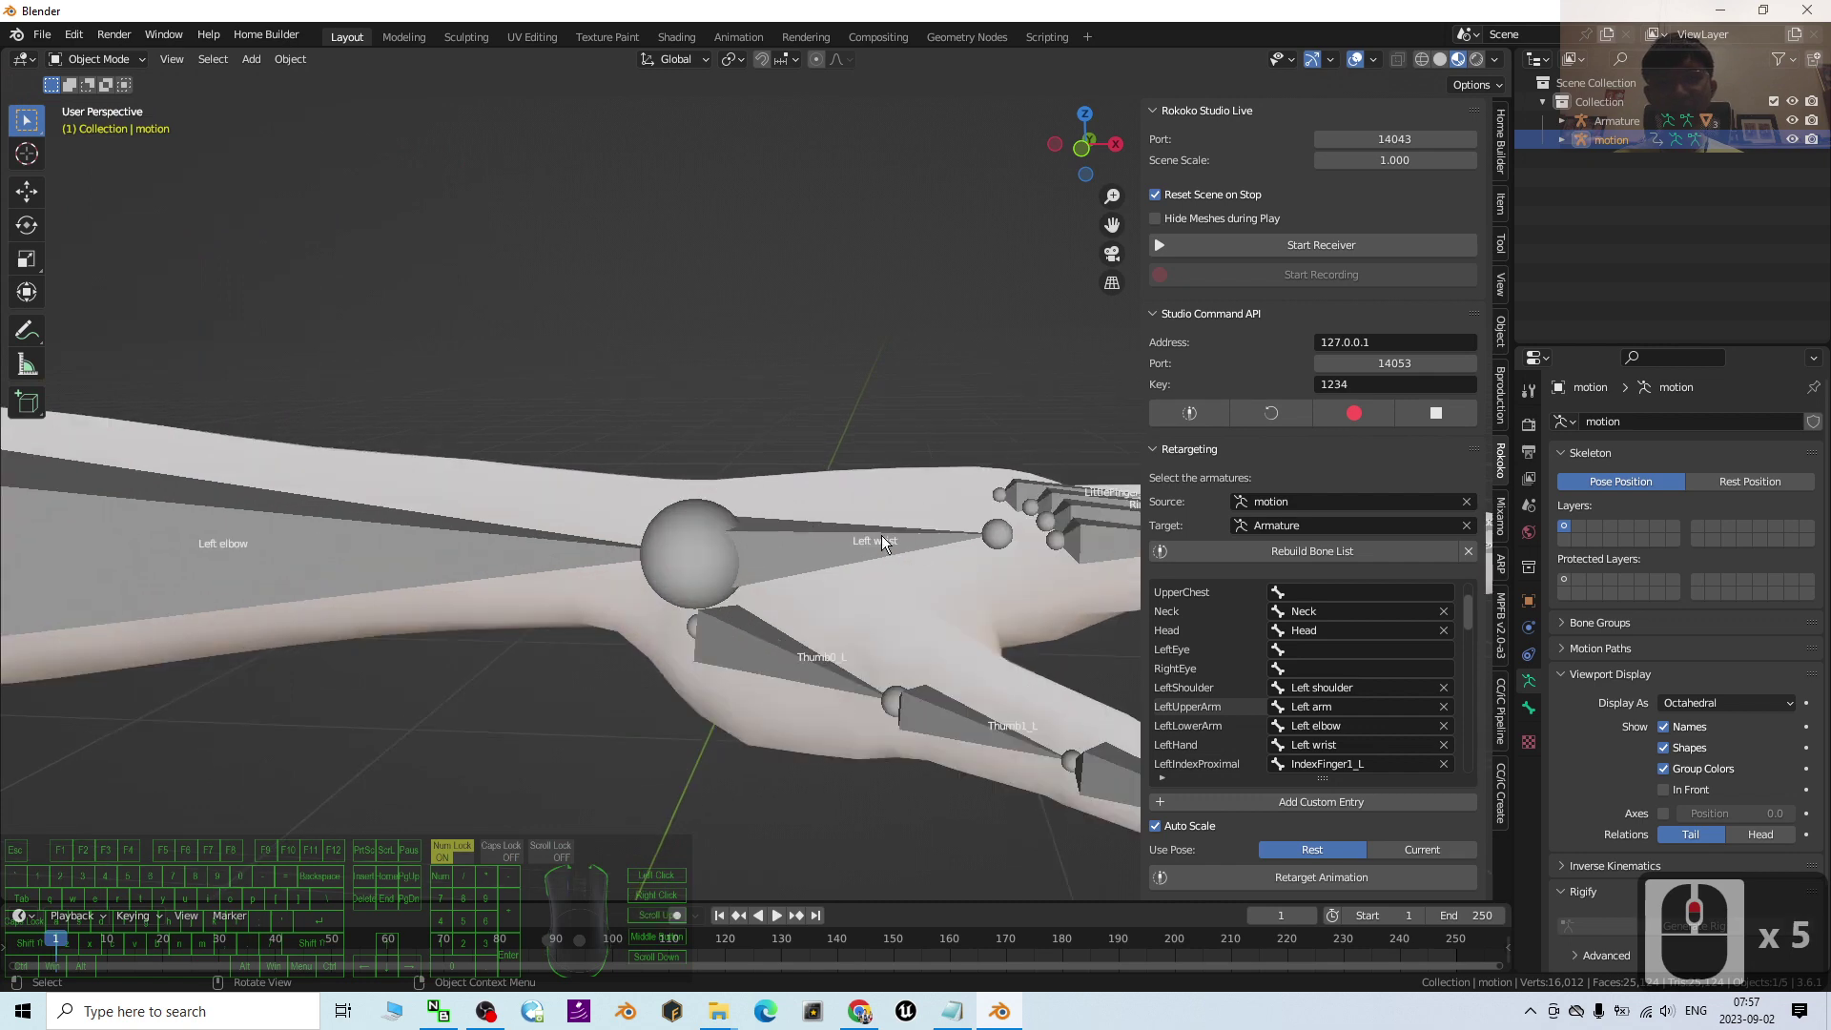
{"action": "scroll", "coordinate": [877, 560], "scroll_direction": "down", "scroll_amount": 6}
{"action": "middle_click_drag", "start_coordinate": [555, 604], "coordinate": [706, 463], "text": "shift"}
{"action": "scroll", "coordinate": [1386, 759], "scroll_direction": "down", "scroll_amount": 4}
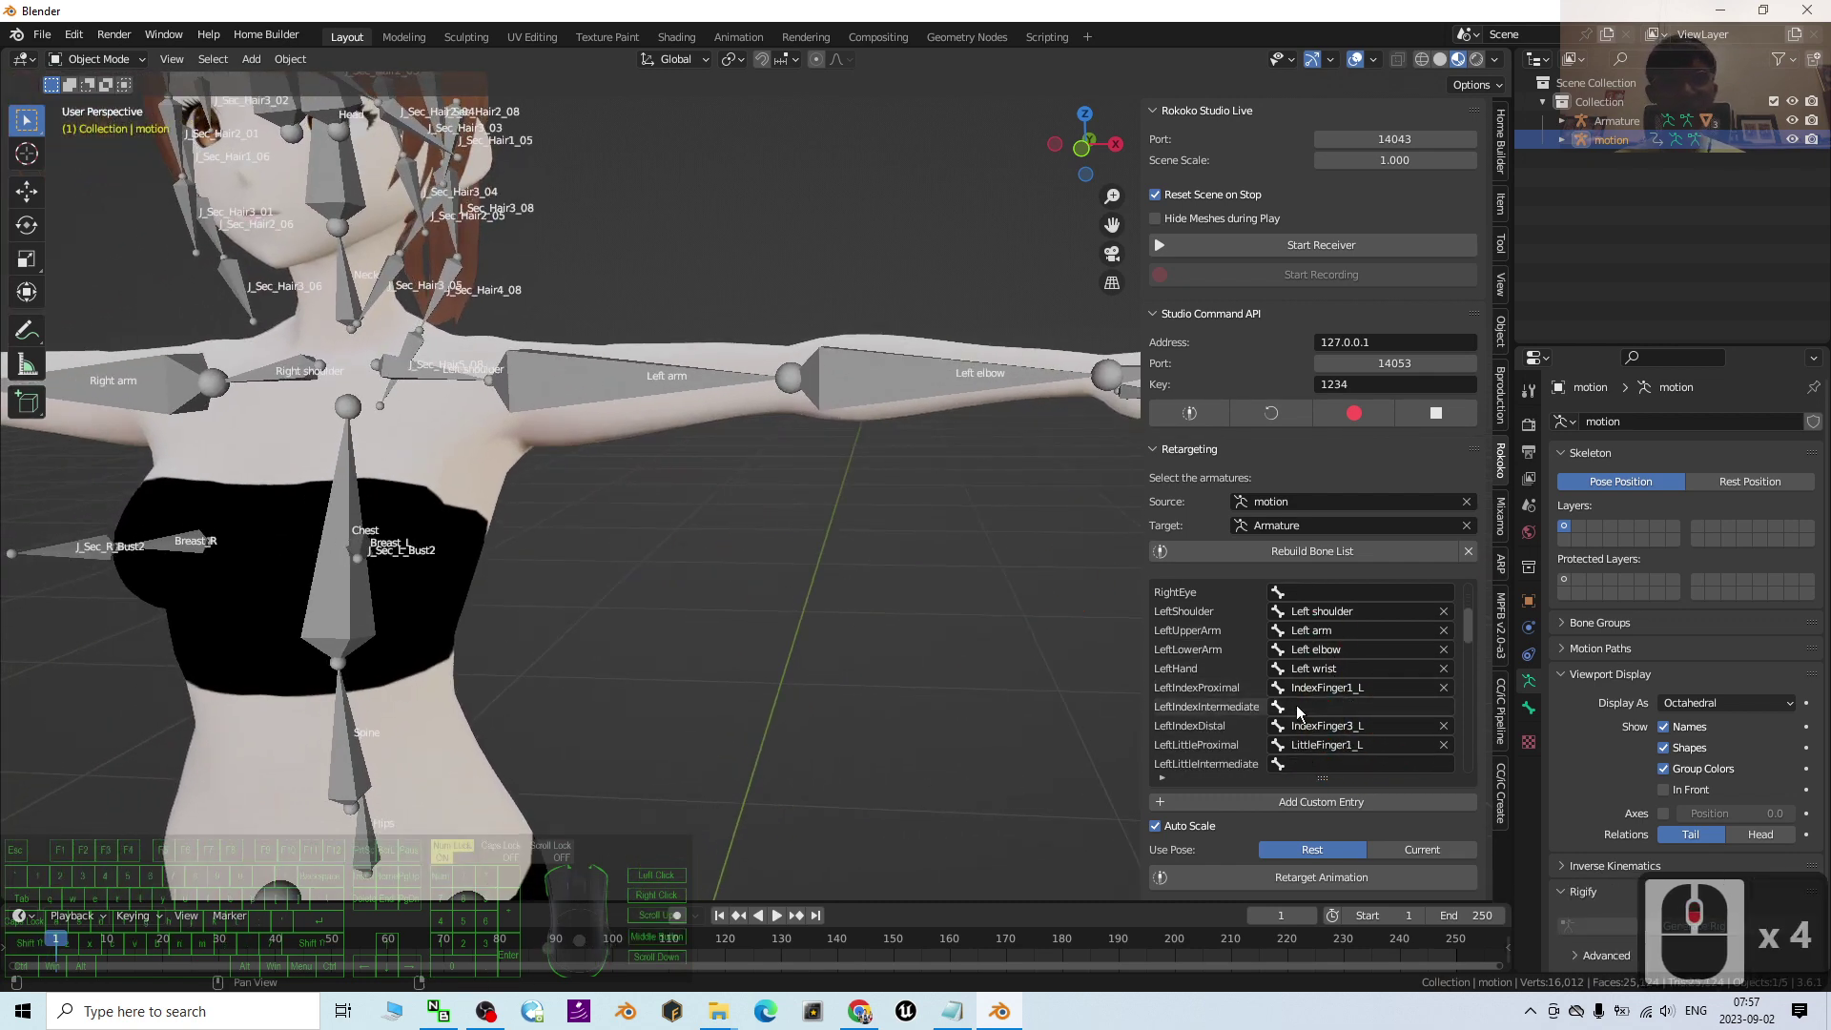
{"action": "scroll", "coordinate": [1020, 515], "scroll_direction": "down", "scroll_amount": 2}
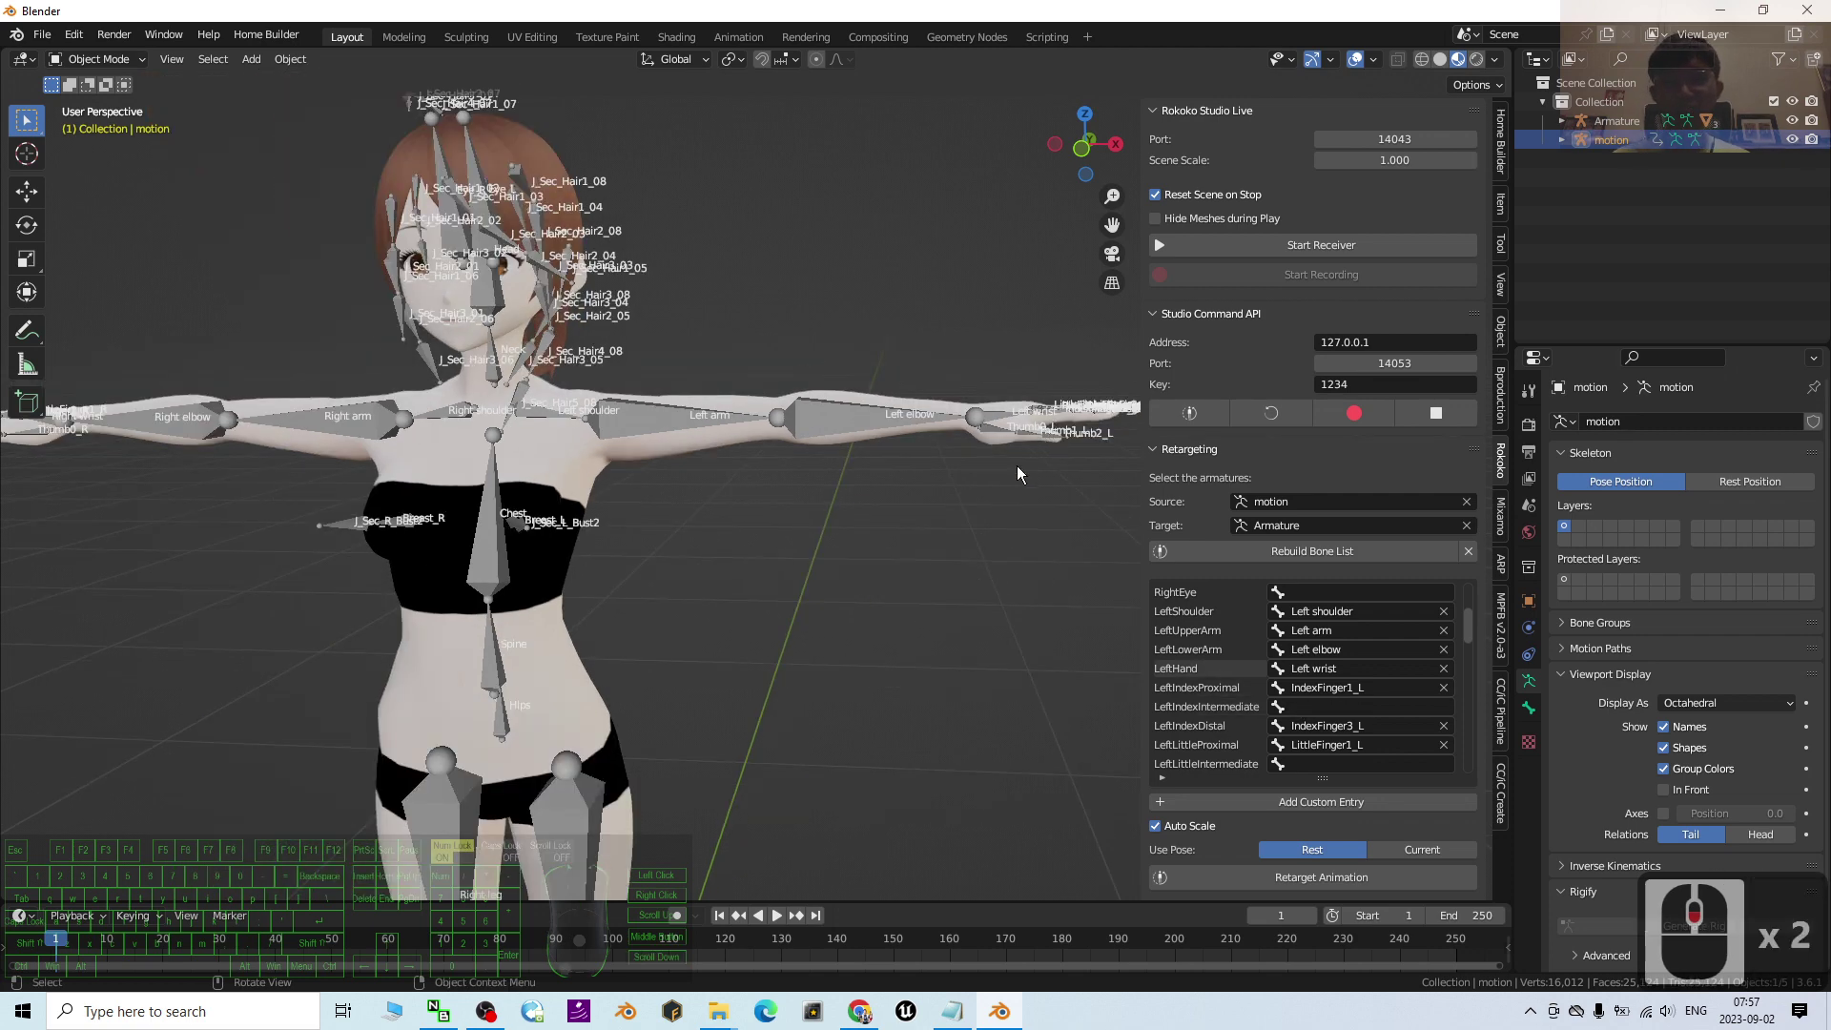
{"action": "middle_click_drag", "start_coordinate": [1017, 466], "coordinate": [1071, 491]}
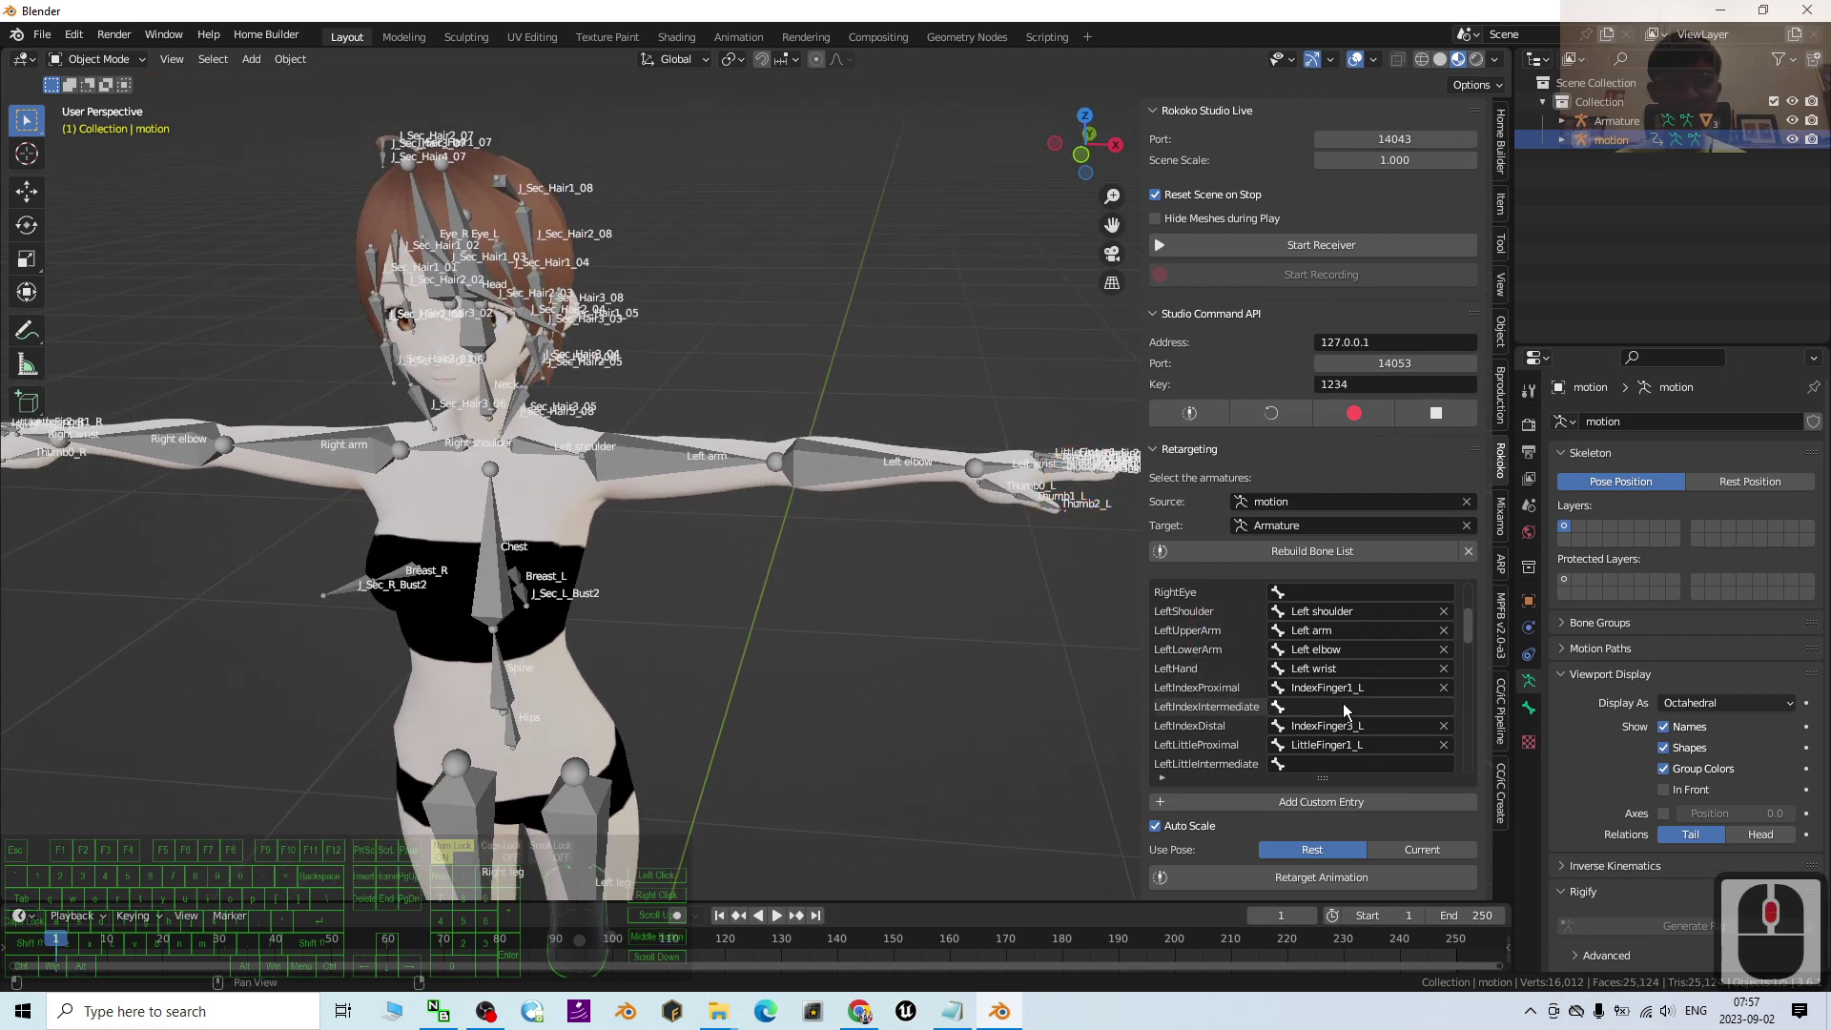
{"action": "scroll", "coordinate": [682, 684], "scroll_direction": "down", "scroll_amount": 1}
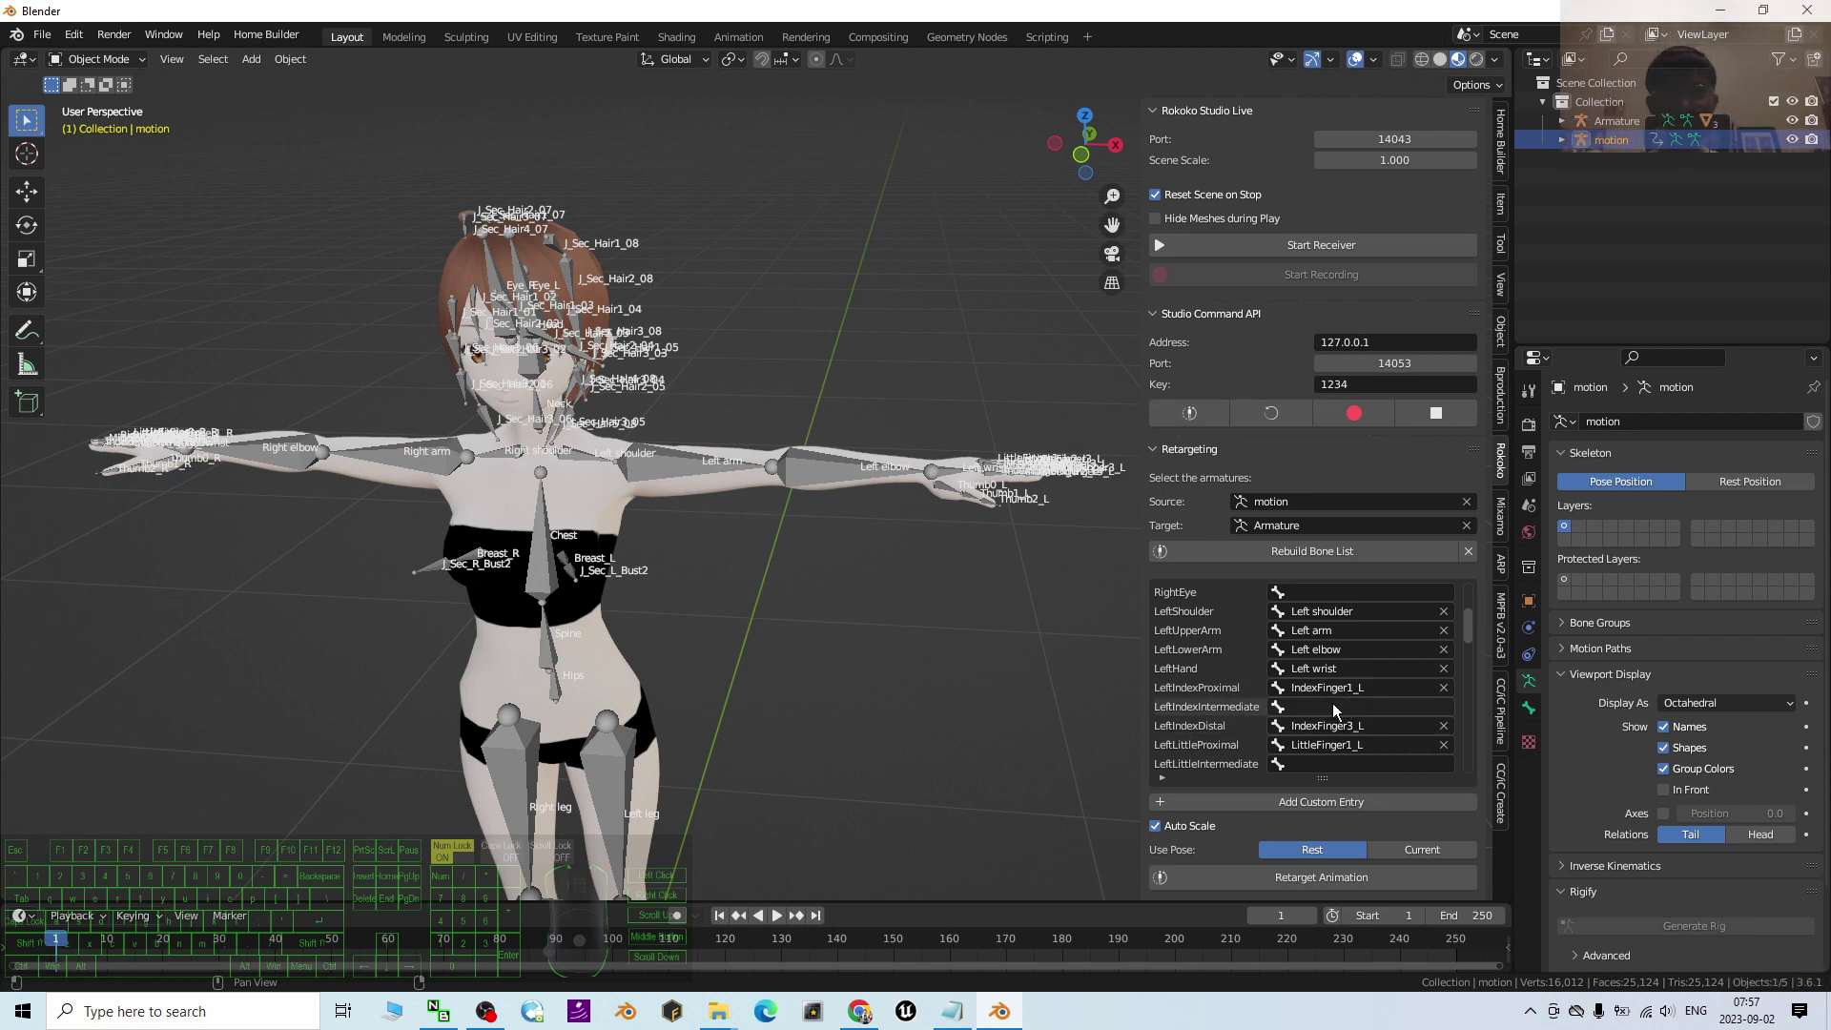
{"action": "scroll", "coordinate": [1332, 702], "scroll_direction": "down", "scroll_amount": 5}
{"action": "scroll", "coordinate": [1366, 692], "scroll_direction": "down", "scroll_amount": 3}
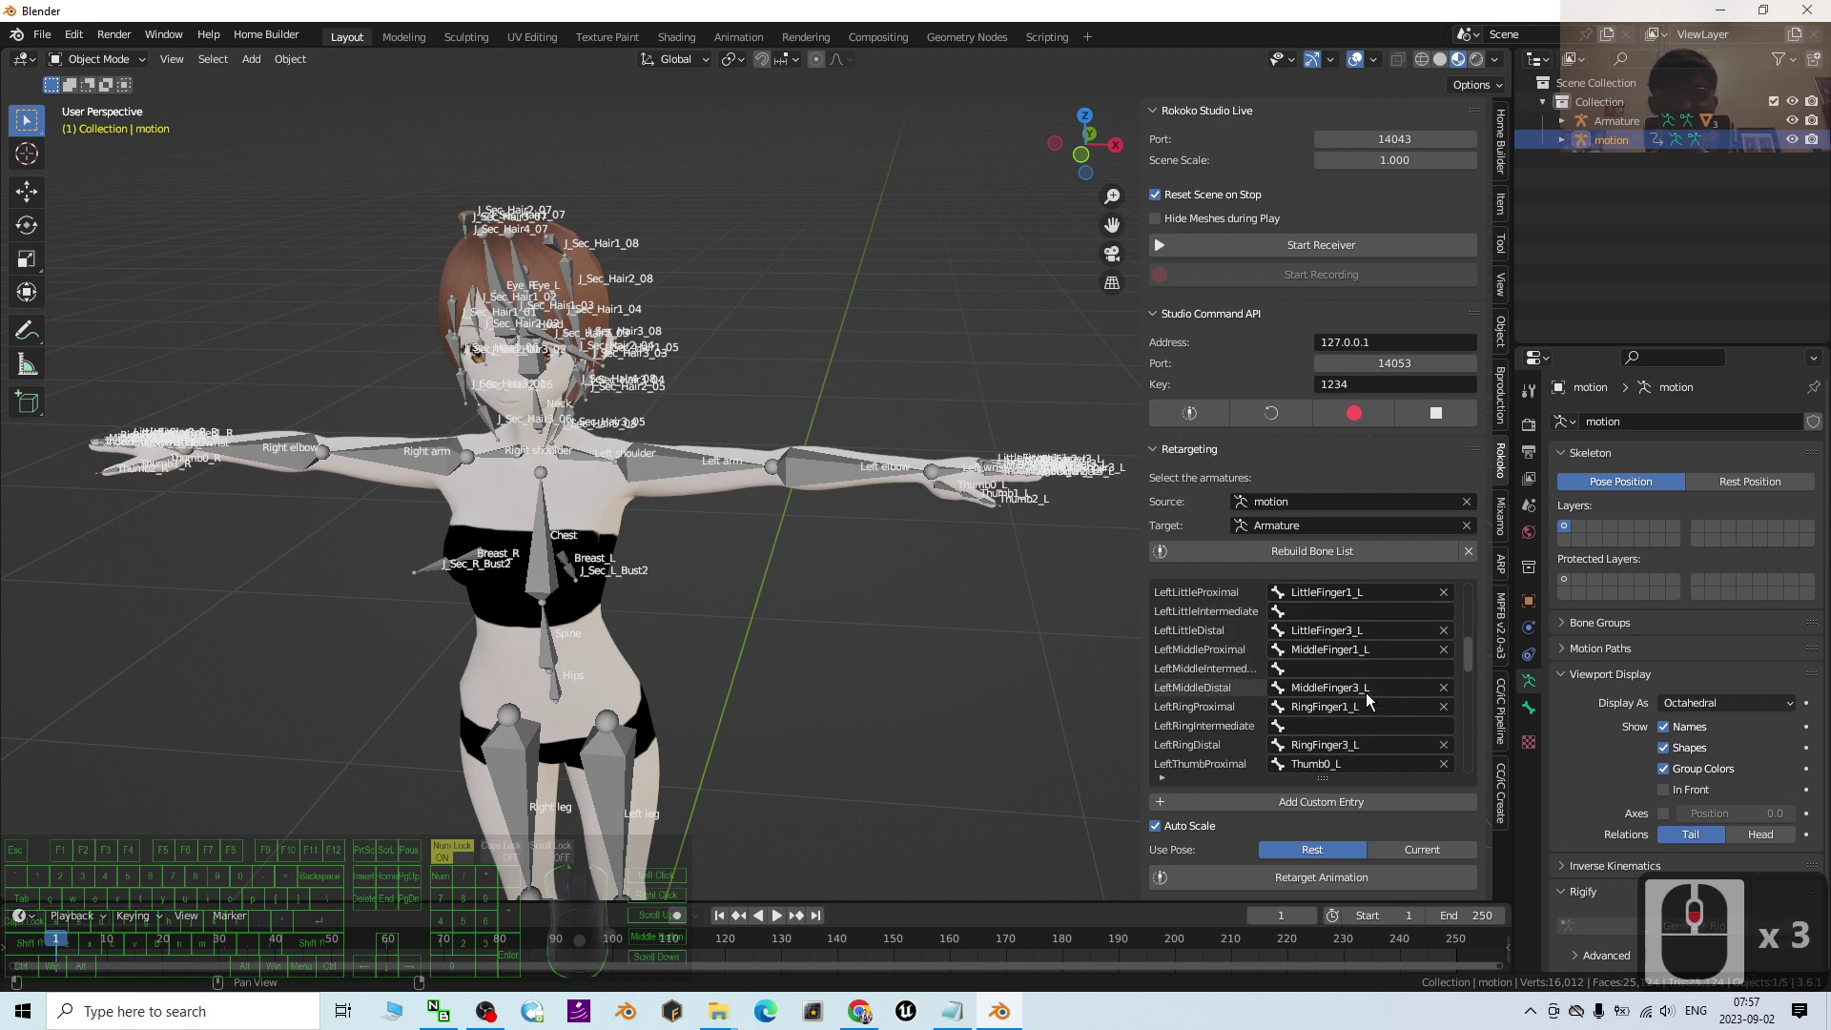
{"action": "scroll", "coordinate": [780, 595], "scroll_direction": "down", "scroll_amount": 2}
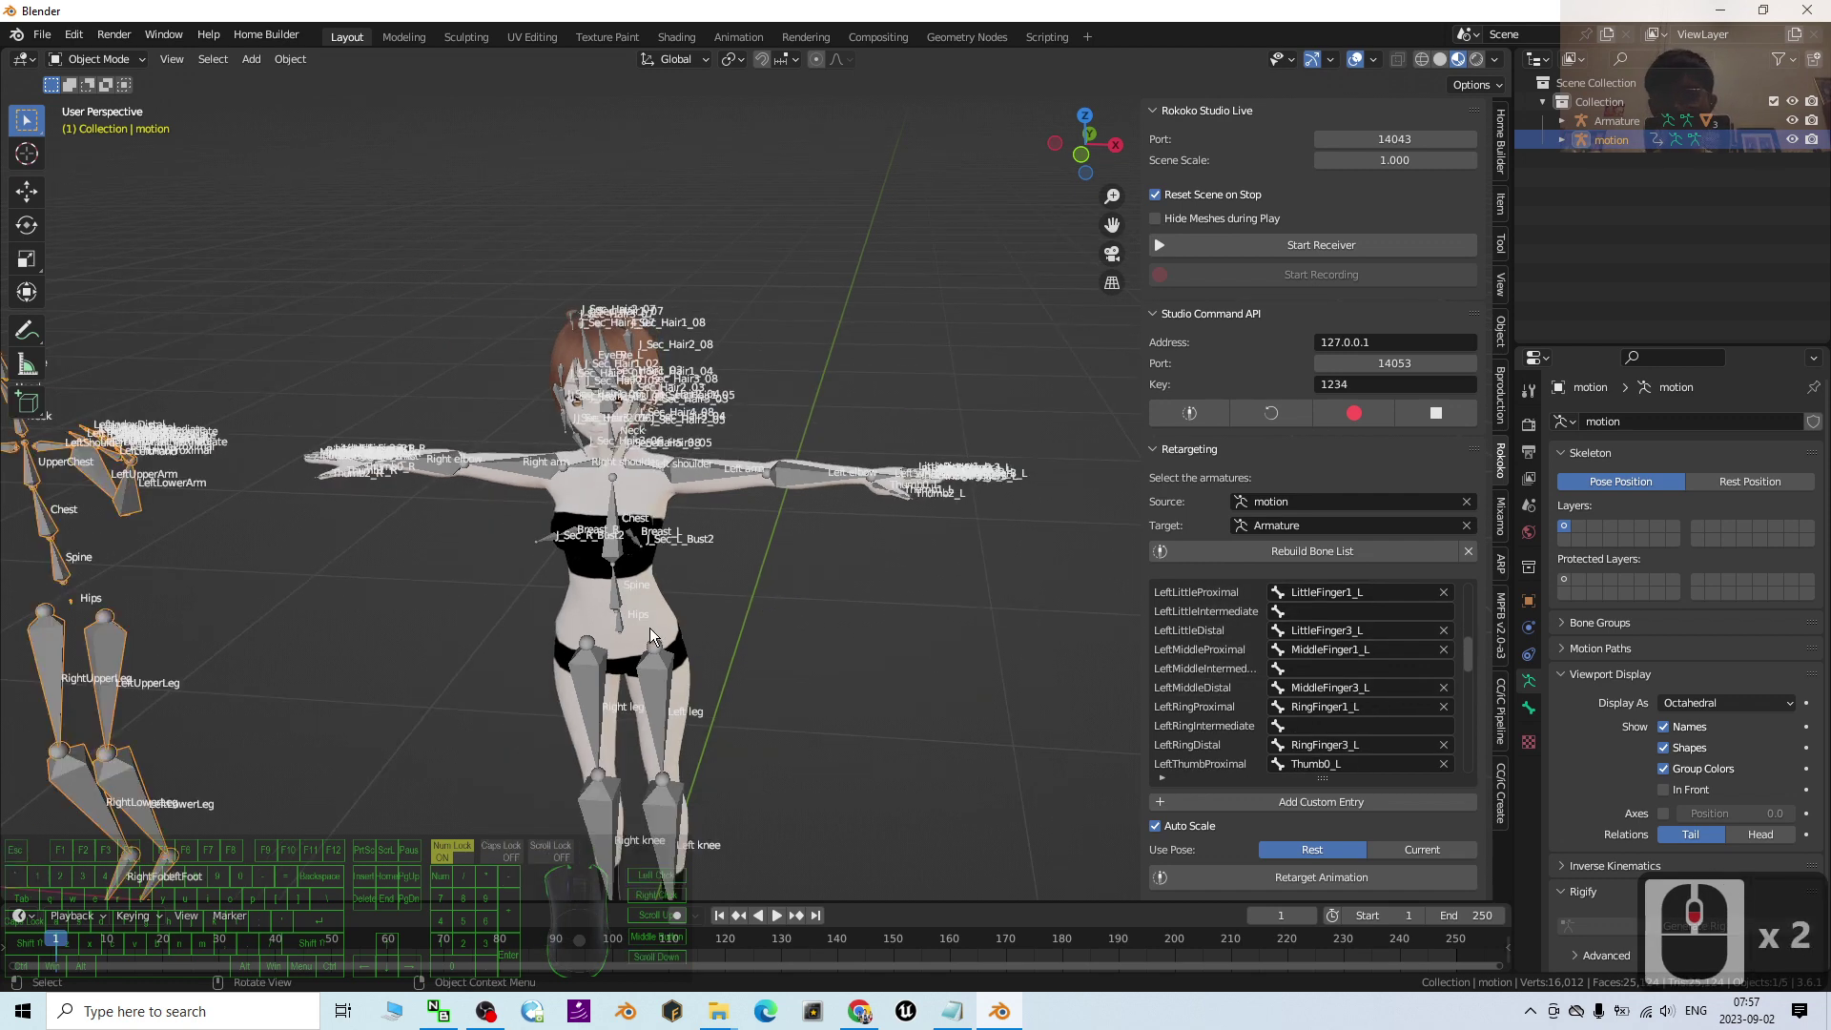
{"action": "middle_click_drag", "start_coordinate": [650, 627], "coordinate": [776, 633], "text": "shift"}
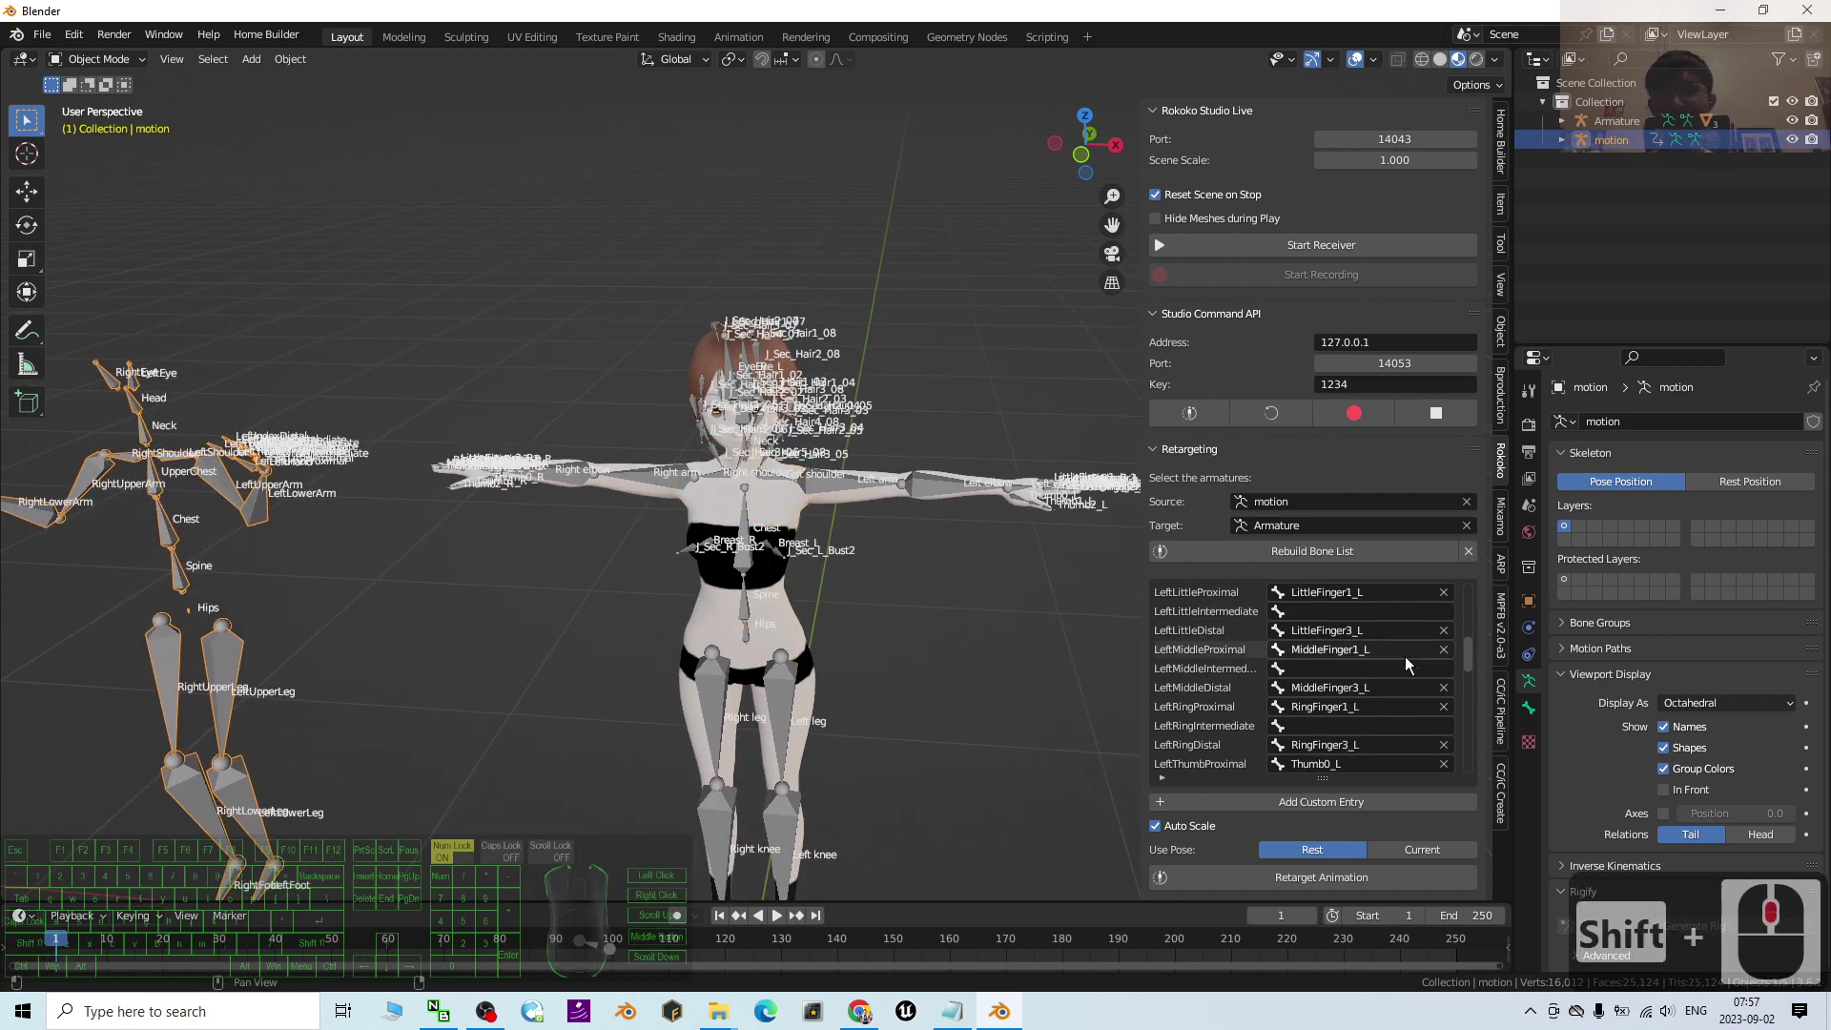
{"action": "scroll", "coordinate": [1354, 673], "scroll_direction": "down", "scroll_amount": 6}
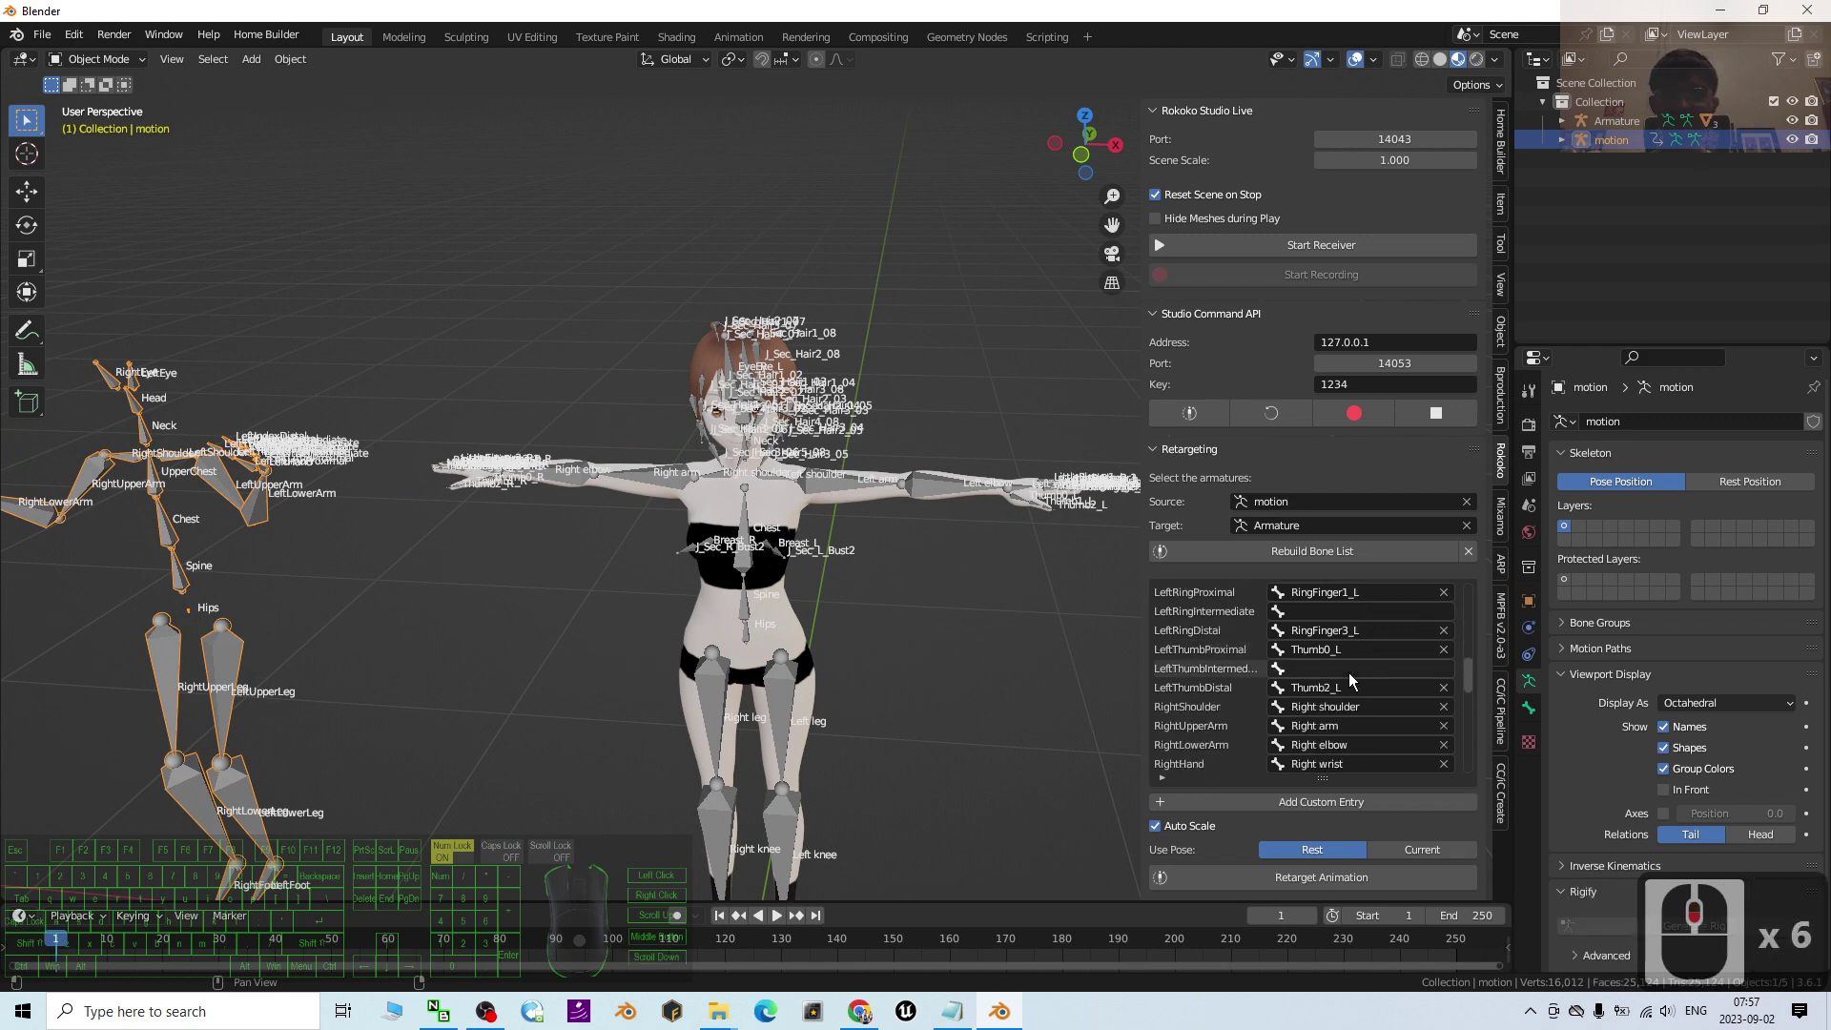
{"action": "scroll", "coordinate": [1348, 673], "scroll_direction": "down", "scroll_amount": 2}
{"action": "scroll", "coordinate": [683, 615], "scroll_direction": "up", "scroll_amount": 2}
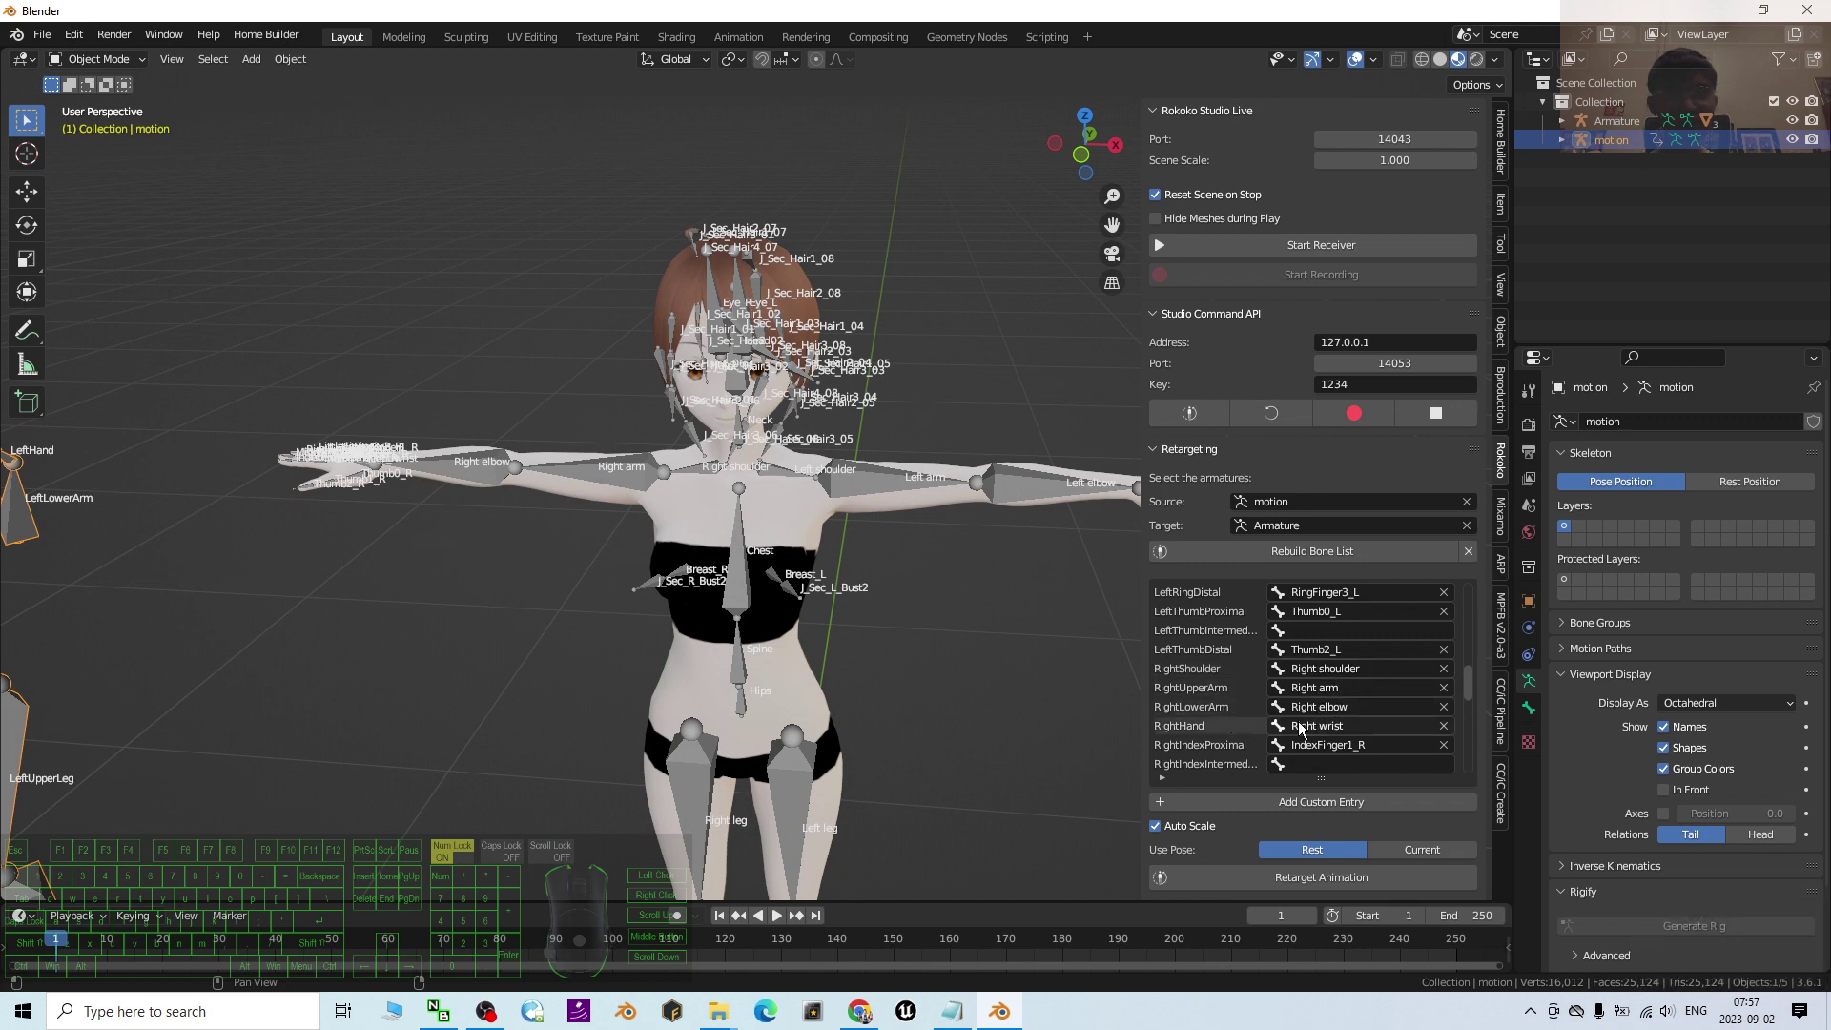
{"action": "scroll", "coordinate": [1340, 731], "scroll_direction": "down", "scroll_amount": 13}
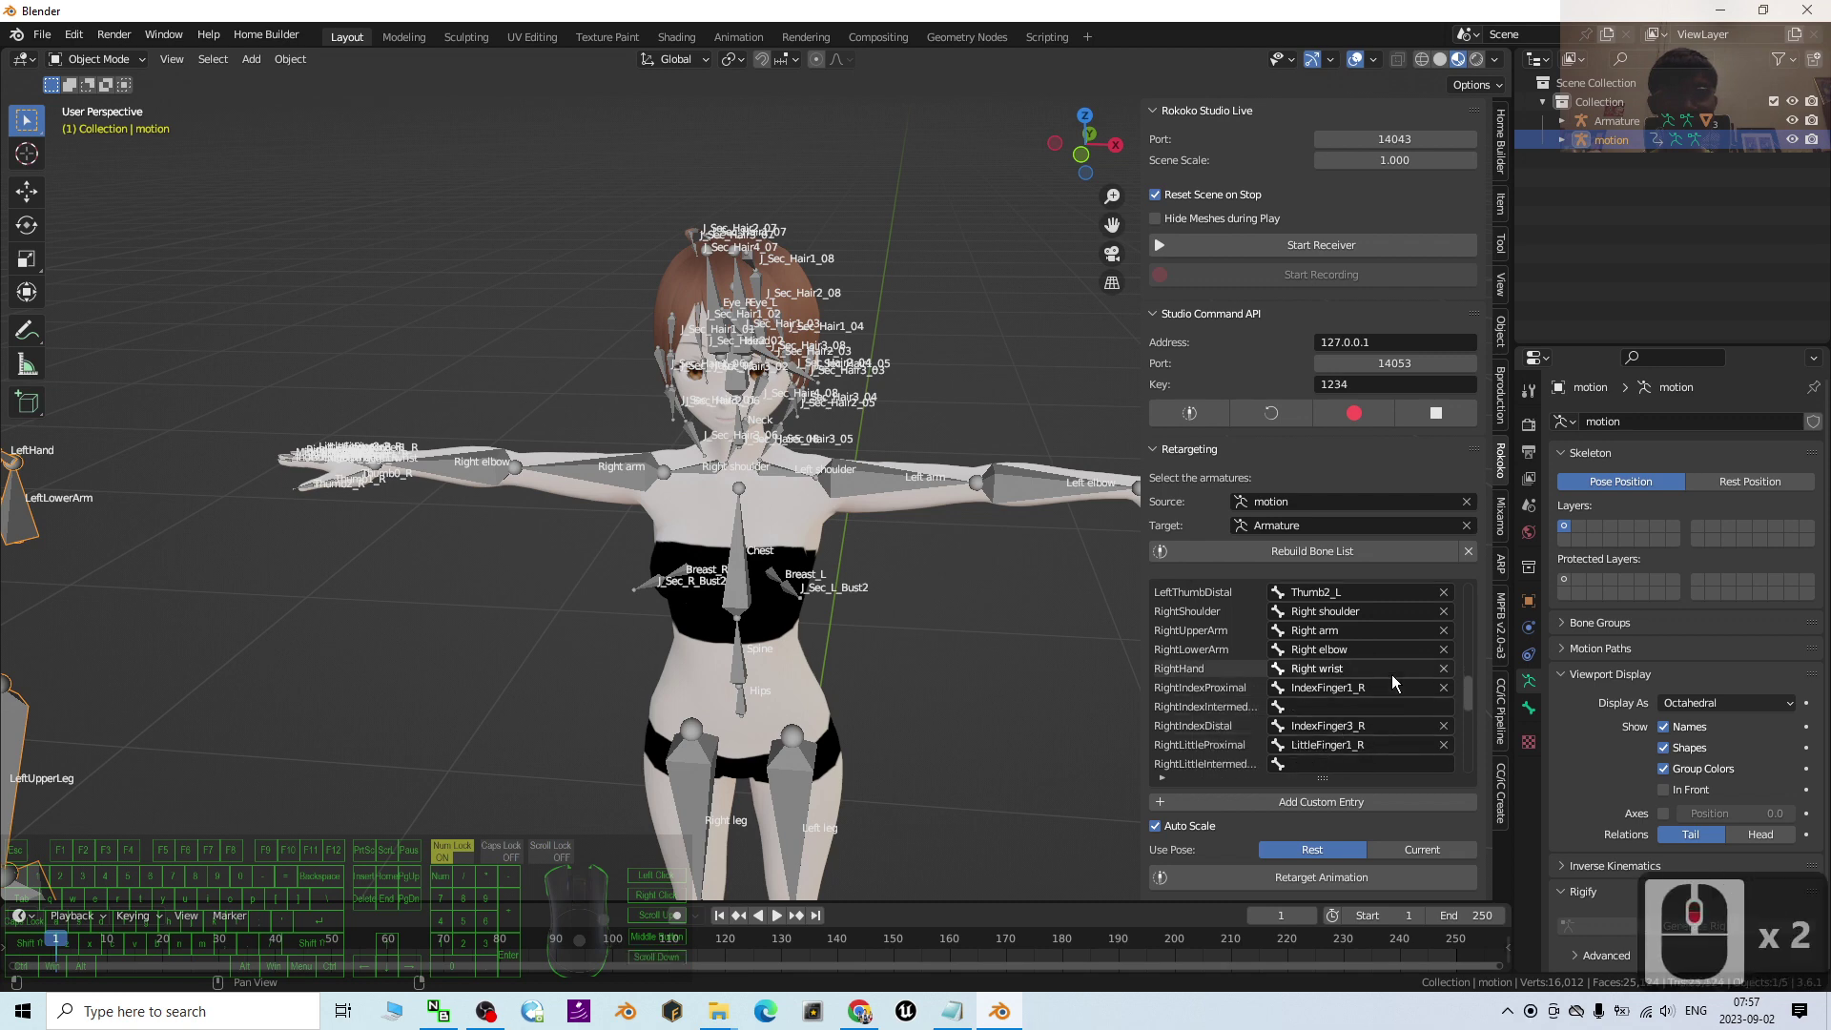
{"action": "scroll", "coordinate": [1392, 685], "scroll_direction": "down", "scroll_amount": 2}
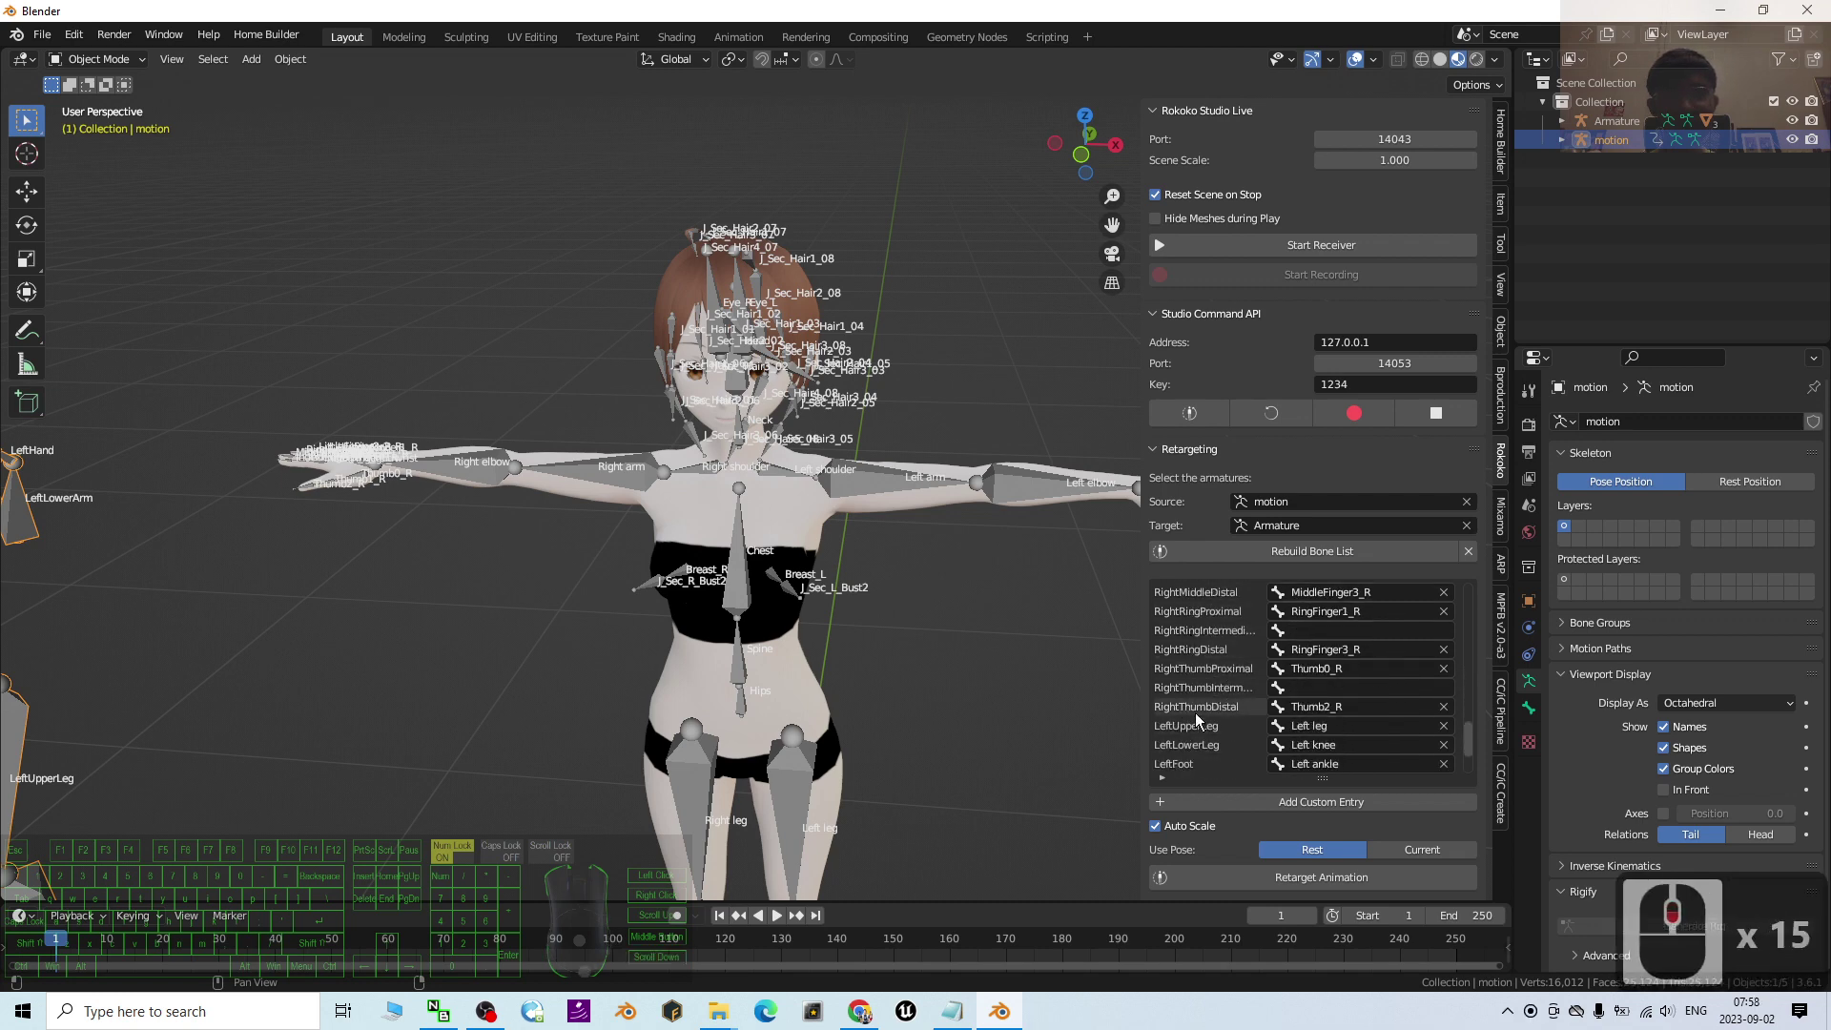
{"action": "mouse_move", "coordinate": [444, 667]}
{"action": "middle_mouse_down", "text": "shift"}
{"action": "mouse_move", "coordinate": [854, 513]}
{"action": "mouse_move", "coordinate": [441, 639]}
{"action": "middle_mouse_up", "text": "shift"}
{"action": "scroll", "coordinate": [346, 650], "scroll_direction": "up", "scroll_amount": 2}
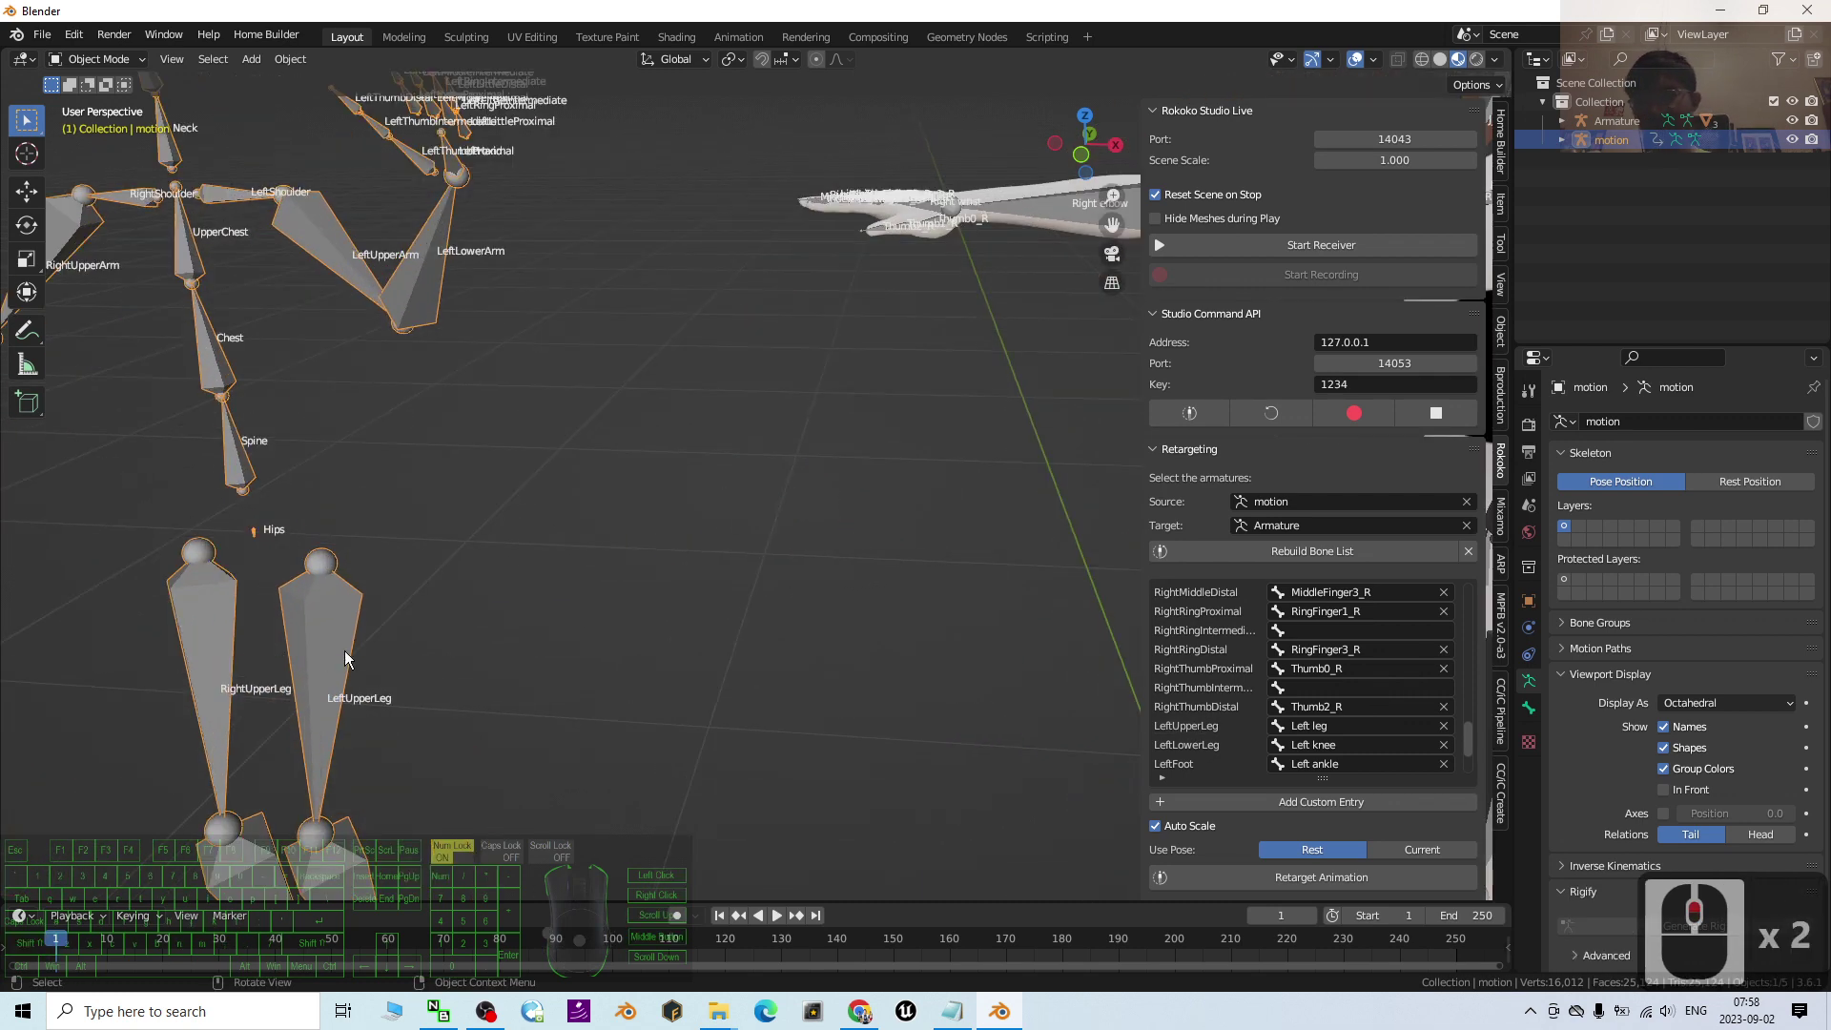
{"action": "scroll", "coordinate": [429, 544], "scroll_direction": "up", "scroll_amount": 2}
{"action": "scroll", "coordinate": [907, 524], "scroll_direction": "down", "scroll_amount": 3, "text": "shift"}
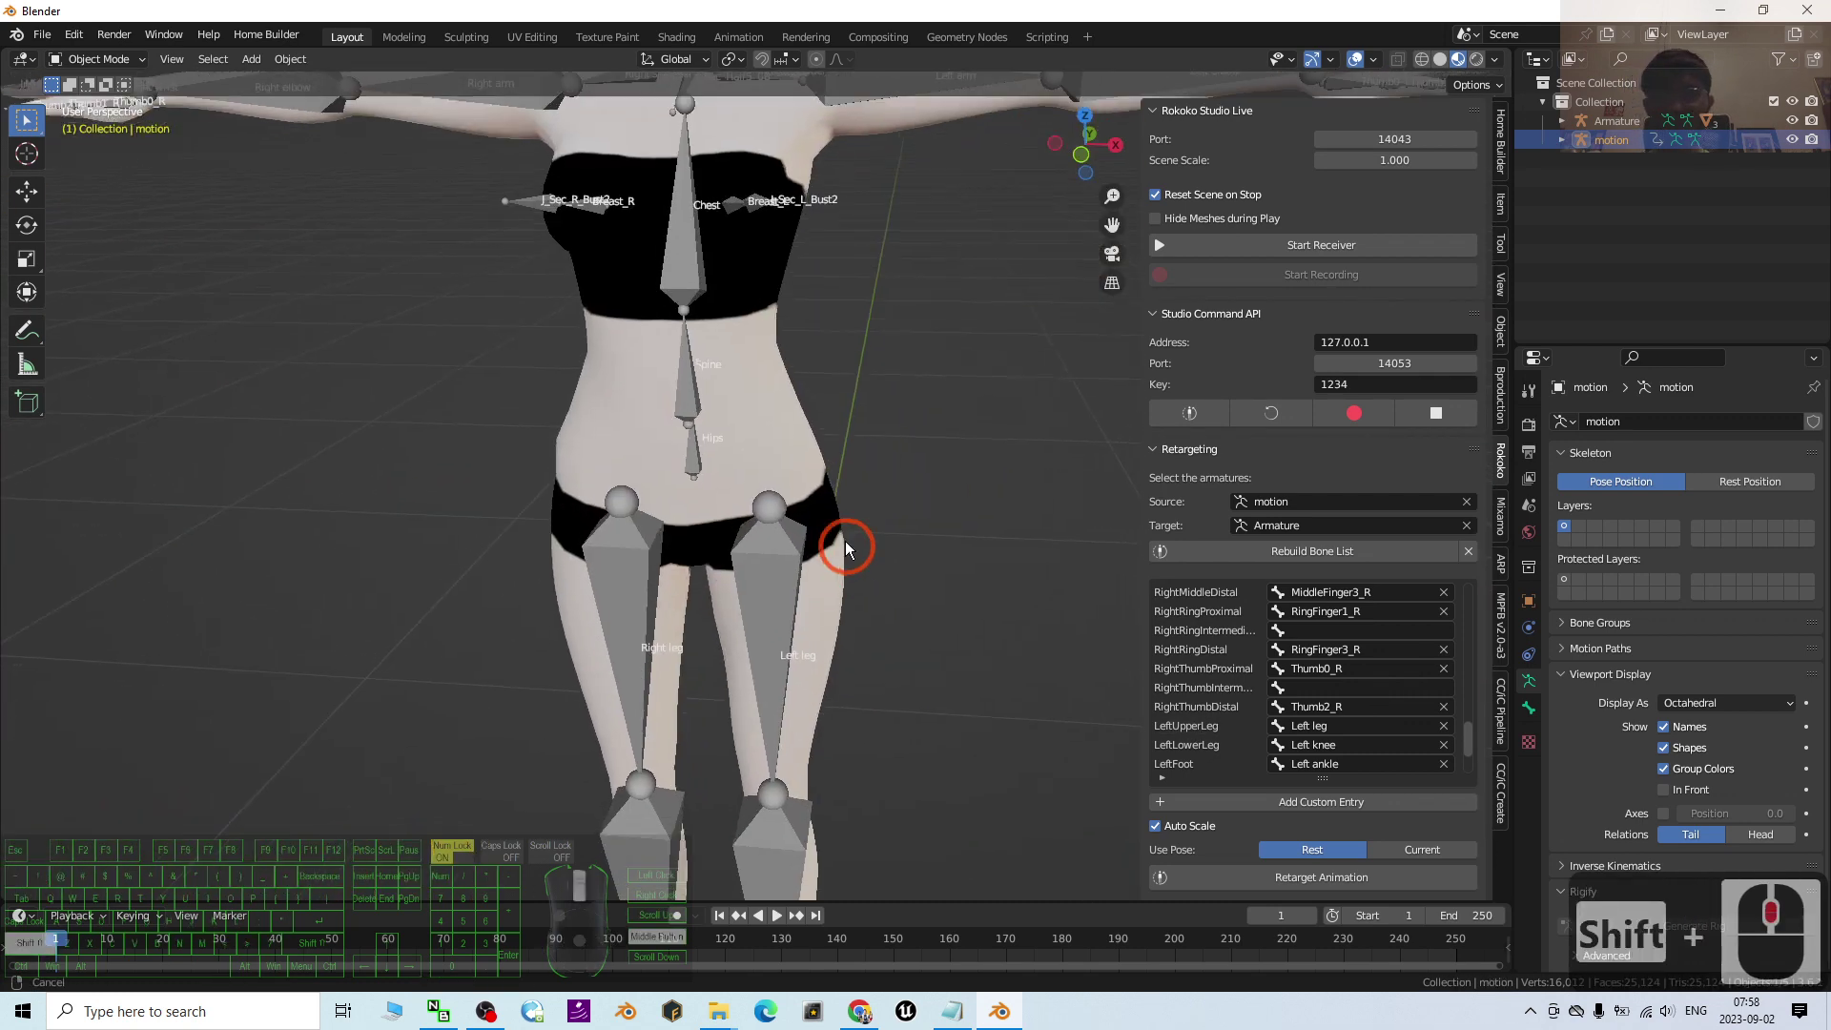
{"action": "scroll", "coordinate": [873, 681], "scroll_direction": "up", "scroll_amount": 2}
{"action": "scroll", "coordinate": [874, 681], "scroll_direction": "up", "scroll_amount": 1}
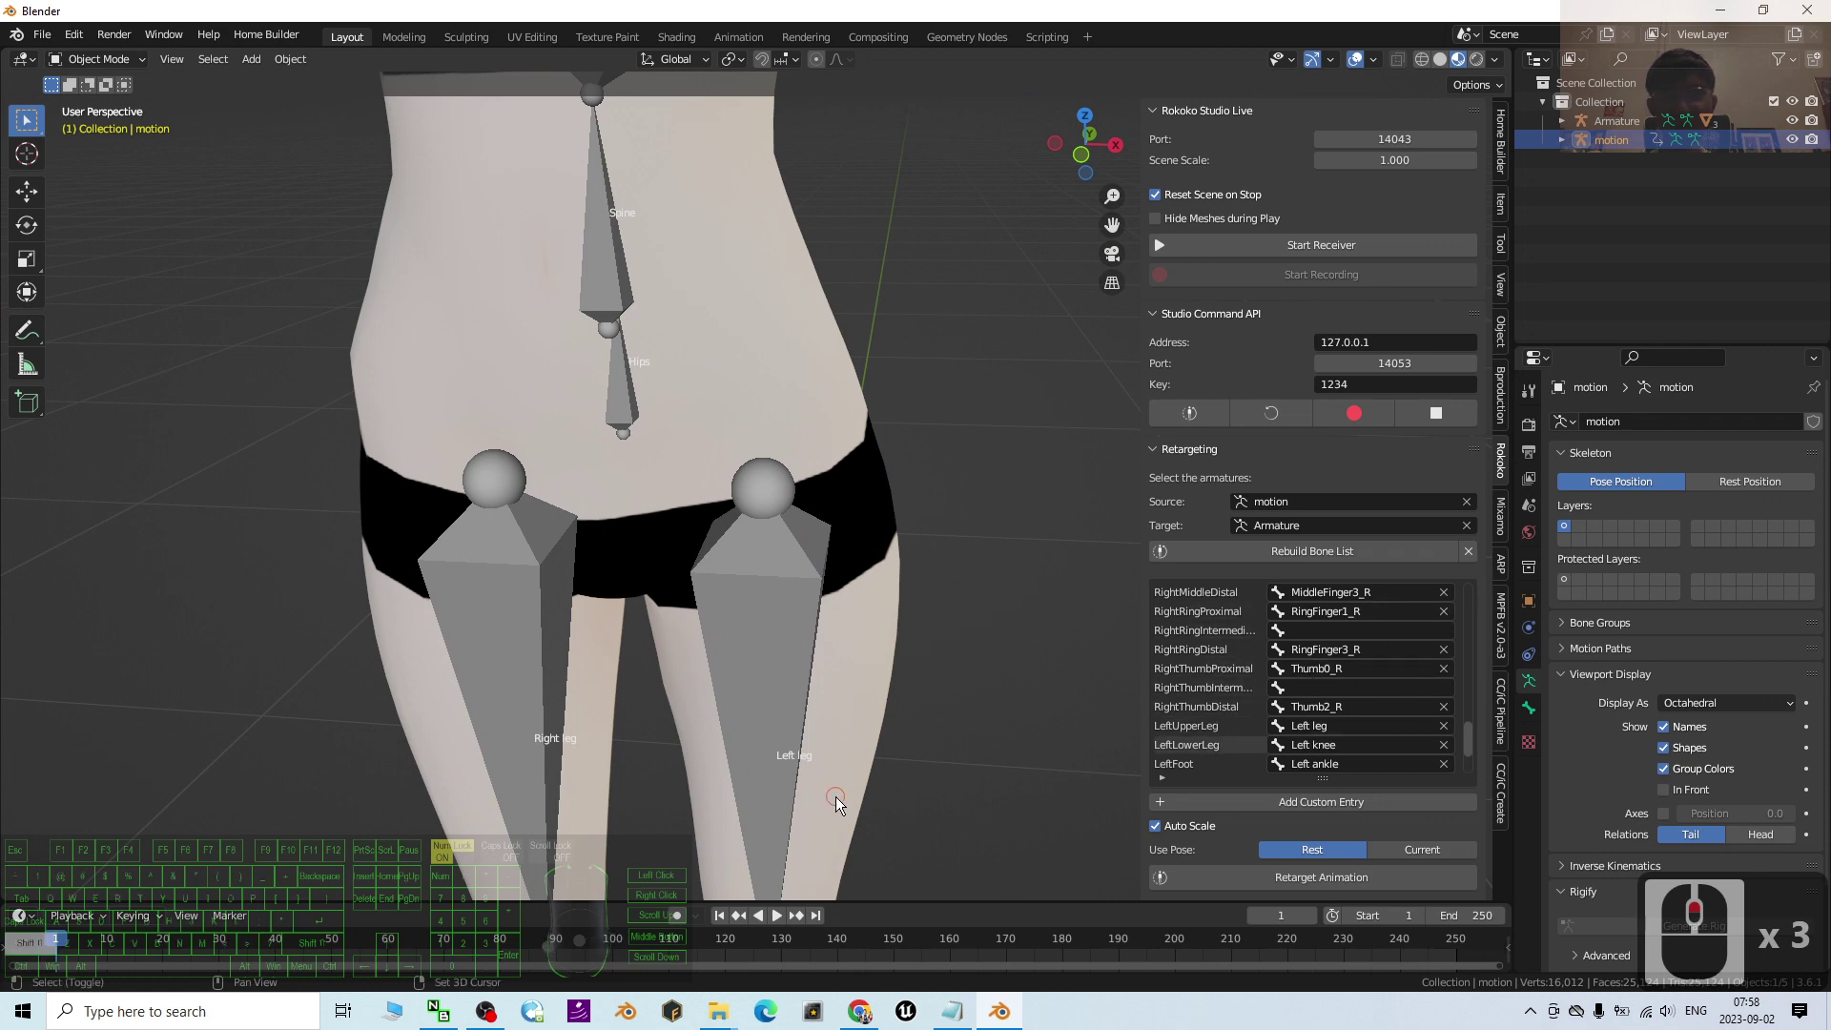
{"action": "middle_click_drag", "start_coordinate": [835, 798], "coordinate": [906, 334], "text": "shift"}
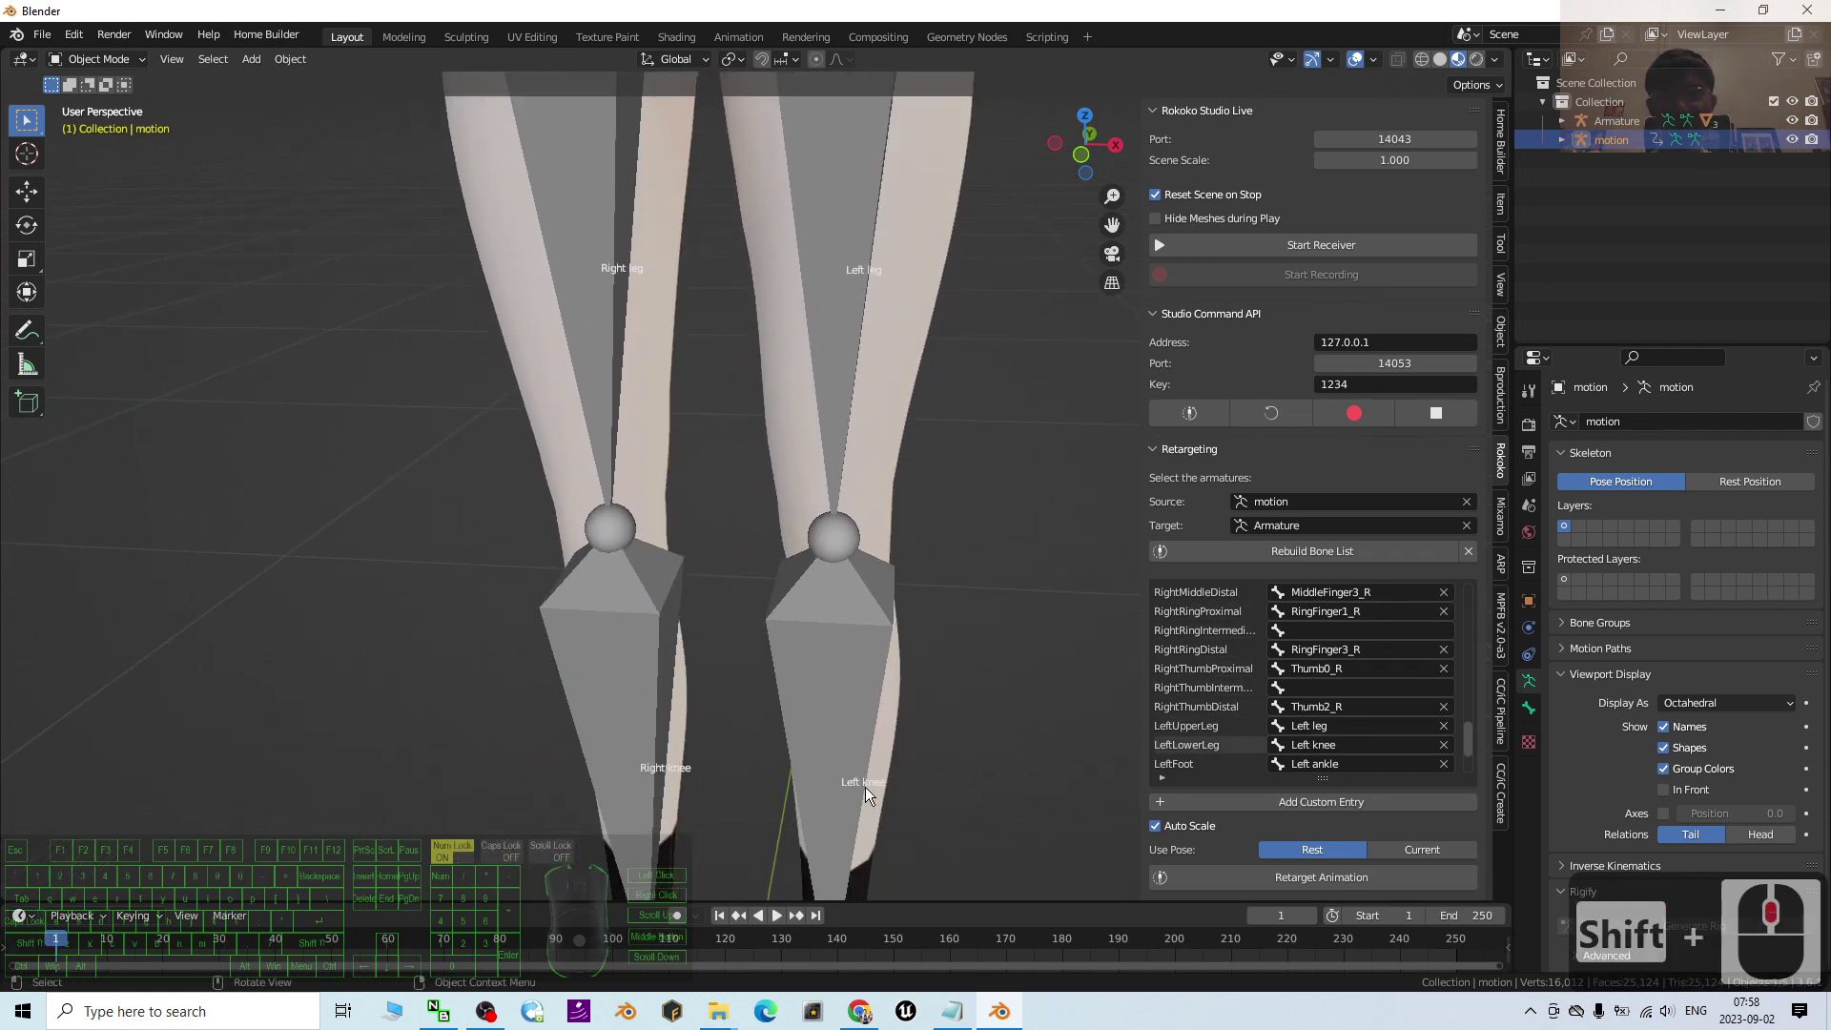
{"action": "scroll", "coordinate": [318, 597], "scroll_direction": "down", "scroll_amount": 4}
{"action": "middle_click_drag", "start_coordinate": [319, 598], "coordinate": [920, 483], "text": "shift"}
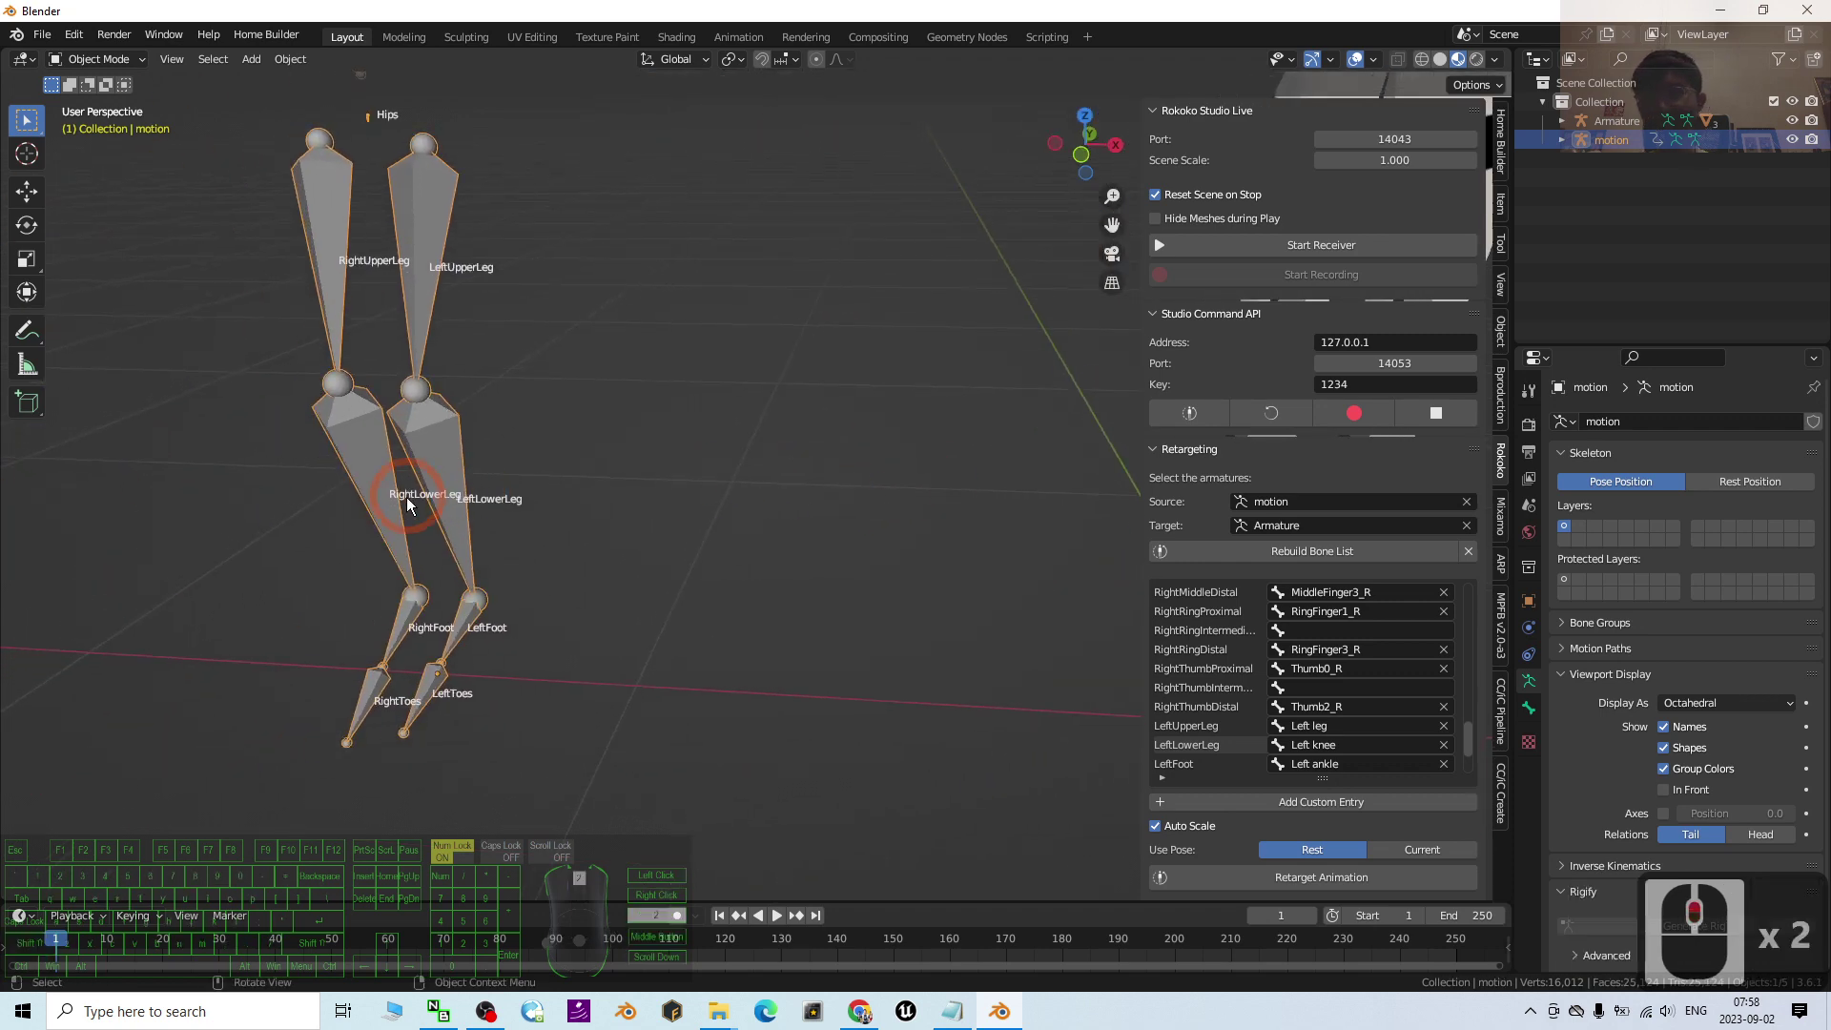
{"action": "scroll", "coordinate": [847, 517], "scroll_direction": "up", "scroll_amount": 2}
{"action": "scroll", "coordinate": [912, 557], "scroll_direction": "down", "scroll_amount": 3}
{"action": "middle_click_drag", "start_coordinate": [912, 557], "coordinate": [536, 553], "text": "shift"}
{"action": "scroll", "coordinate": [1372, 668], "scroll_direction": "up", "scroll_amount": 3}
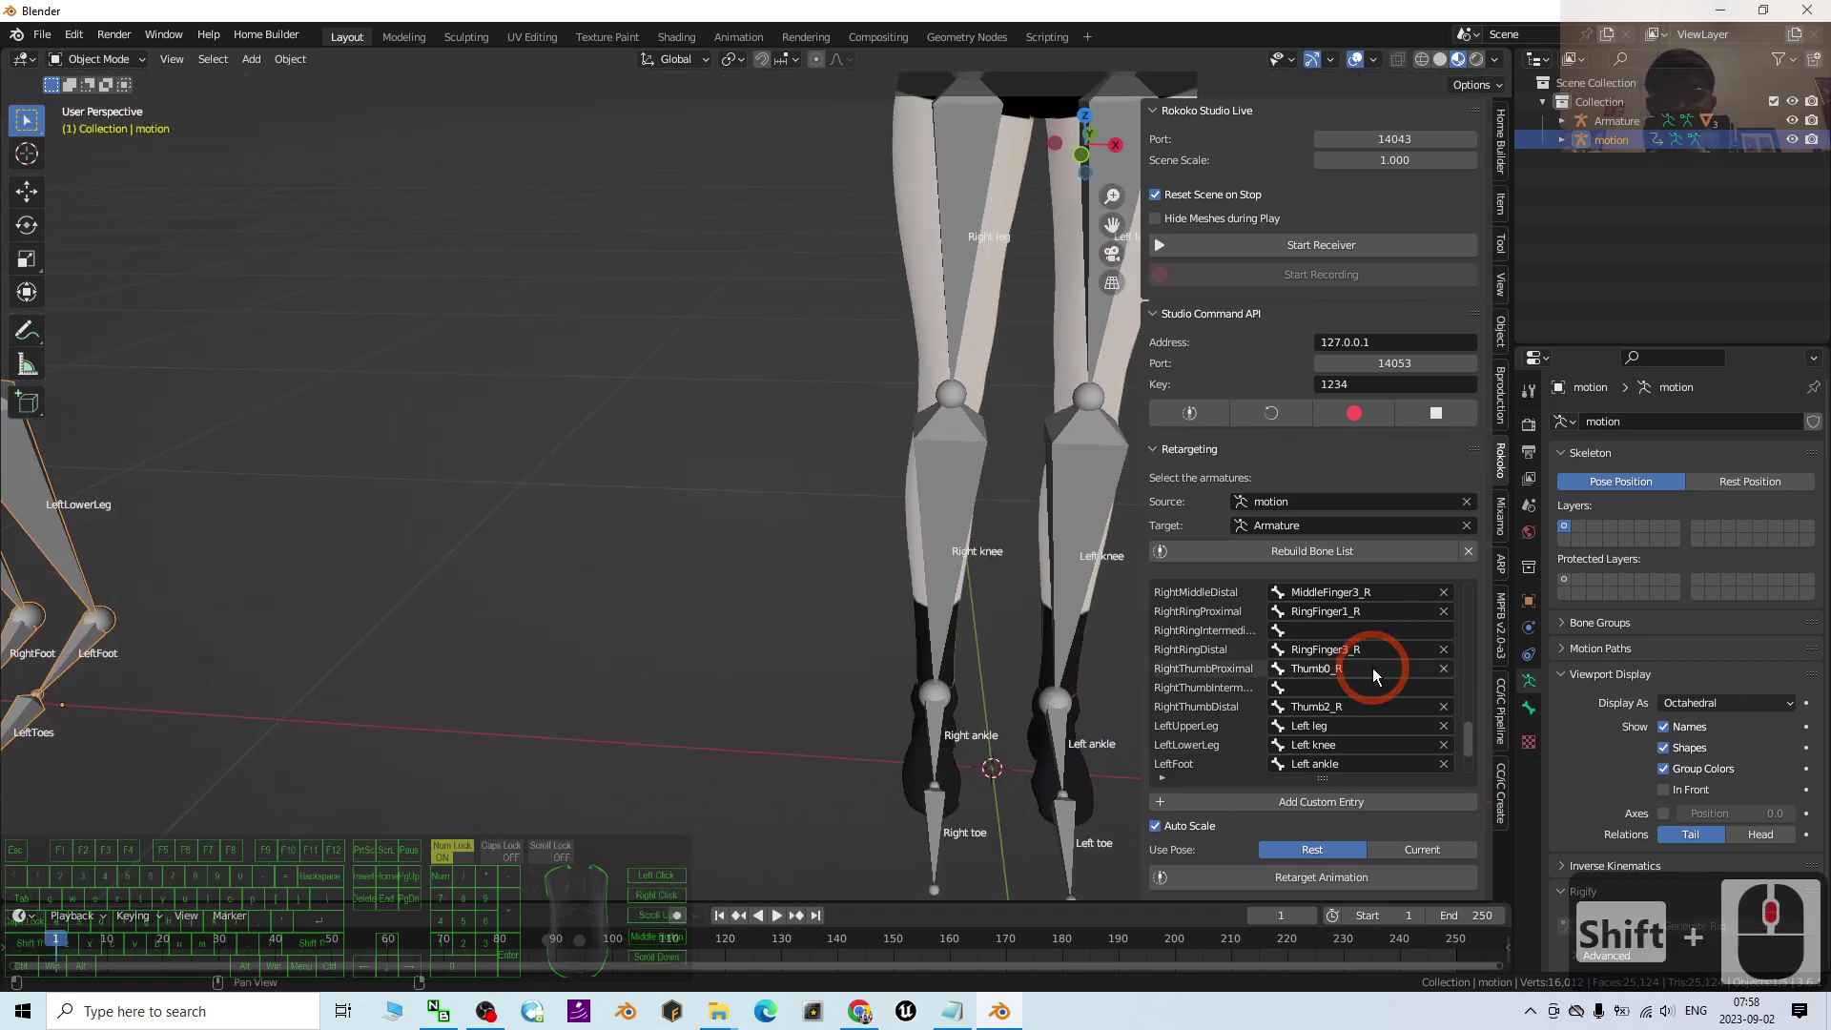
{"action": "scroll", "coordinate": [1371, 667], "scroll_direction": "down", "scroll_amount": 2}
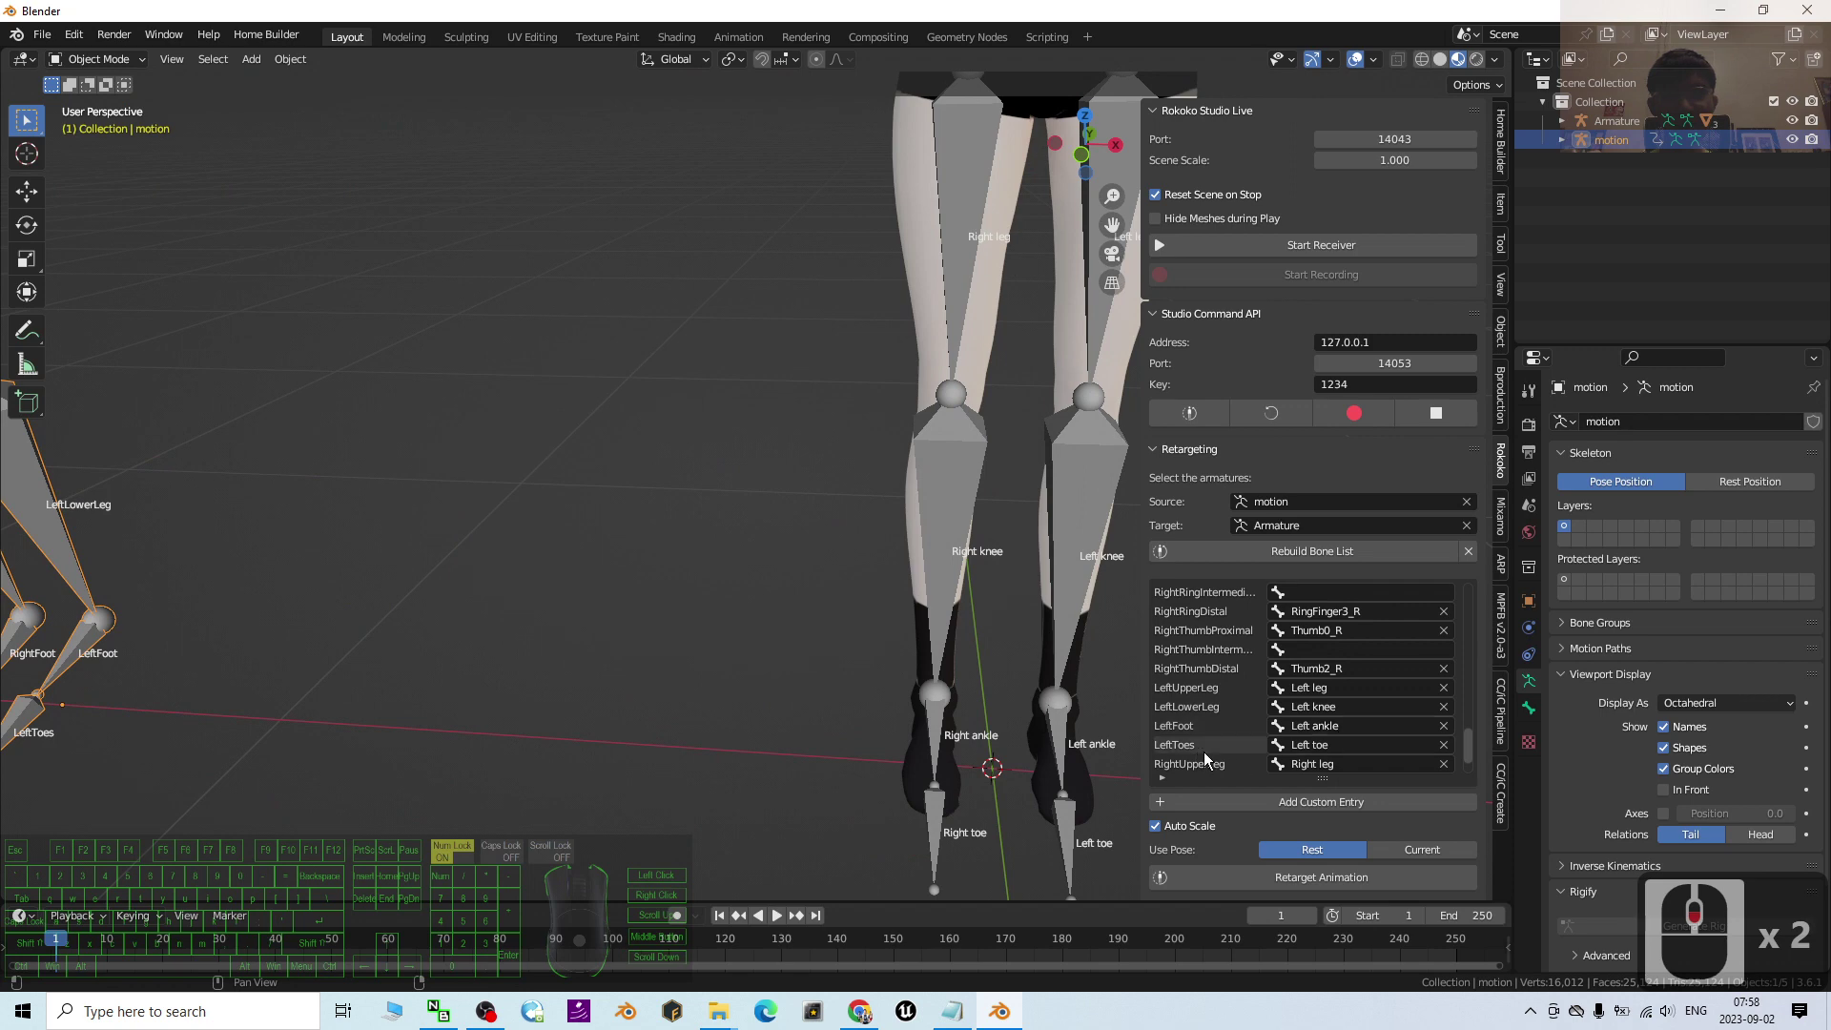
{"action": "scroll", "coordinate": [1354, 740], "scroll_direction": "down", "scroll_amount": 3}
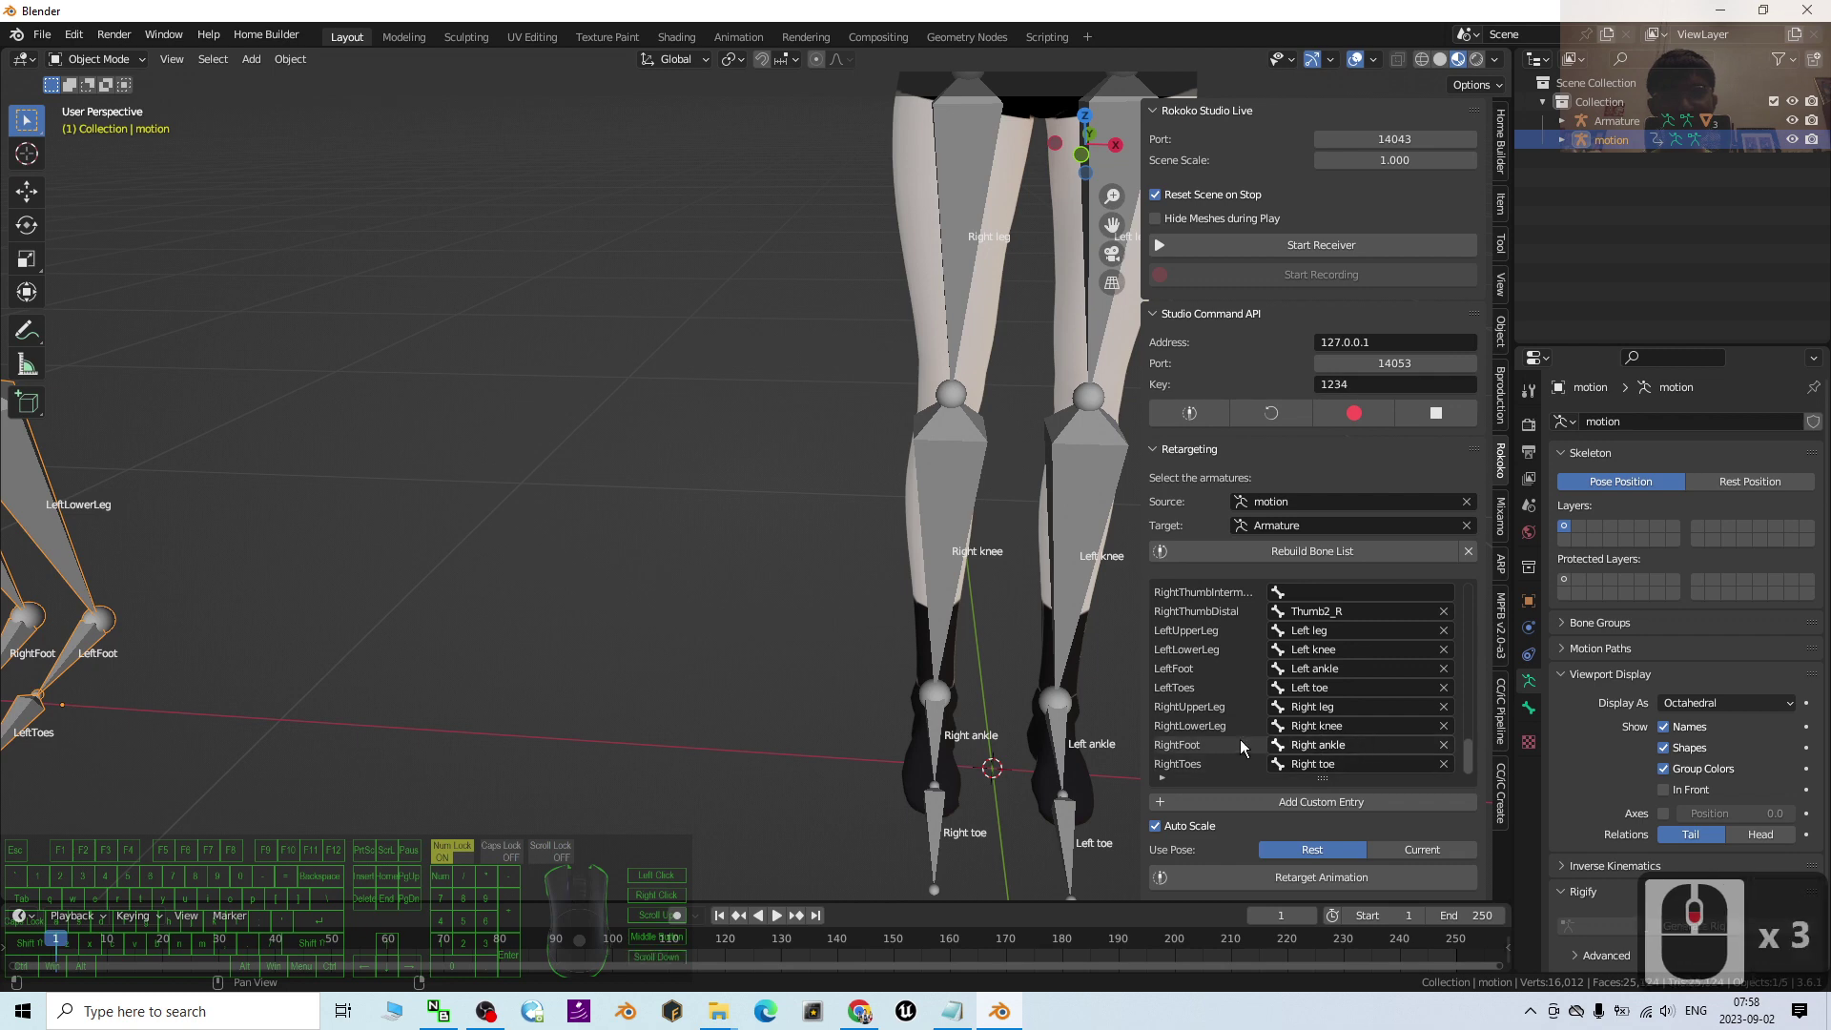
{"action": "scroll", "coordinate": [694, 513], "scroll_direction": "down", "scroll_amount": 8}
{"action": "middle_click_drag", "start_coordinate": [694, 512], "coordinate": [603, 520], "text": "shift"}
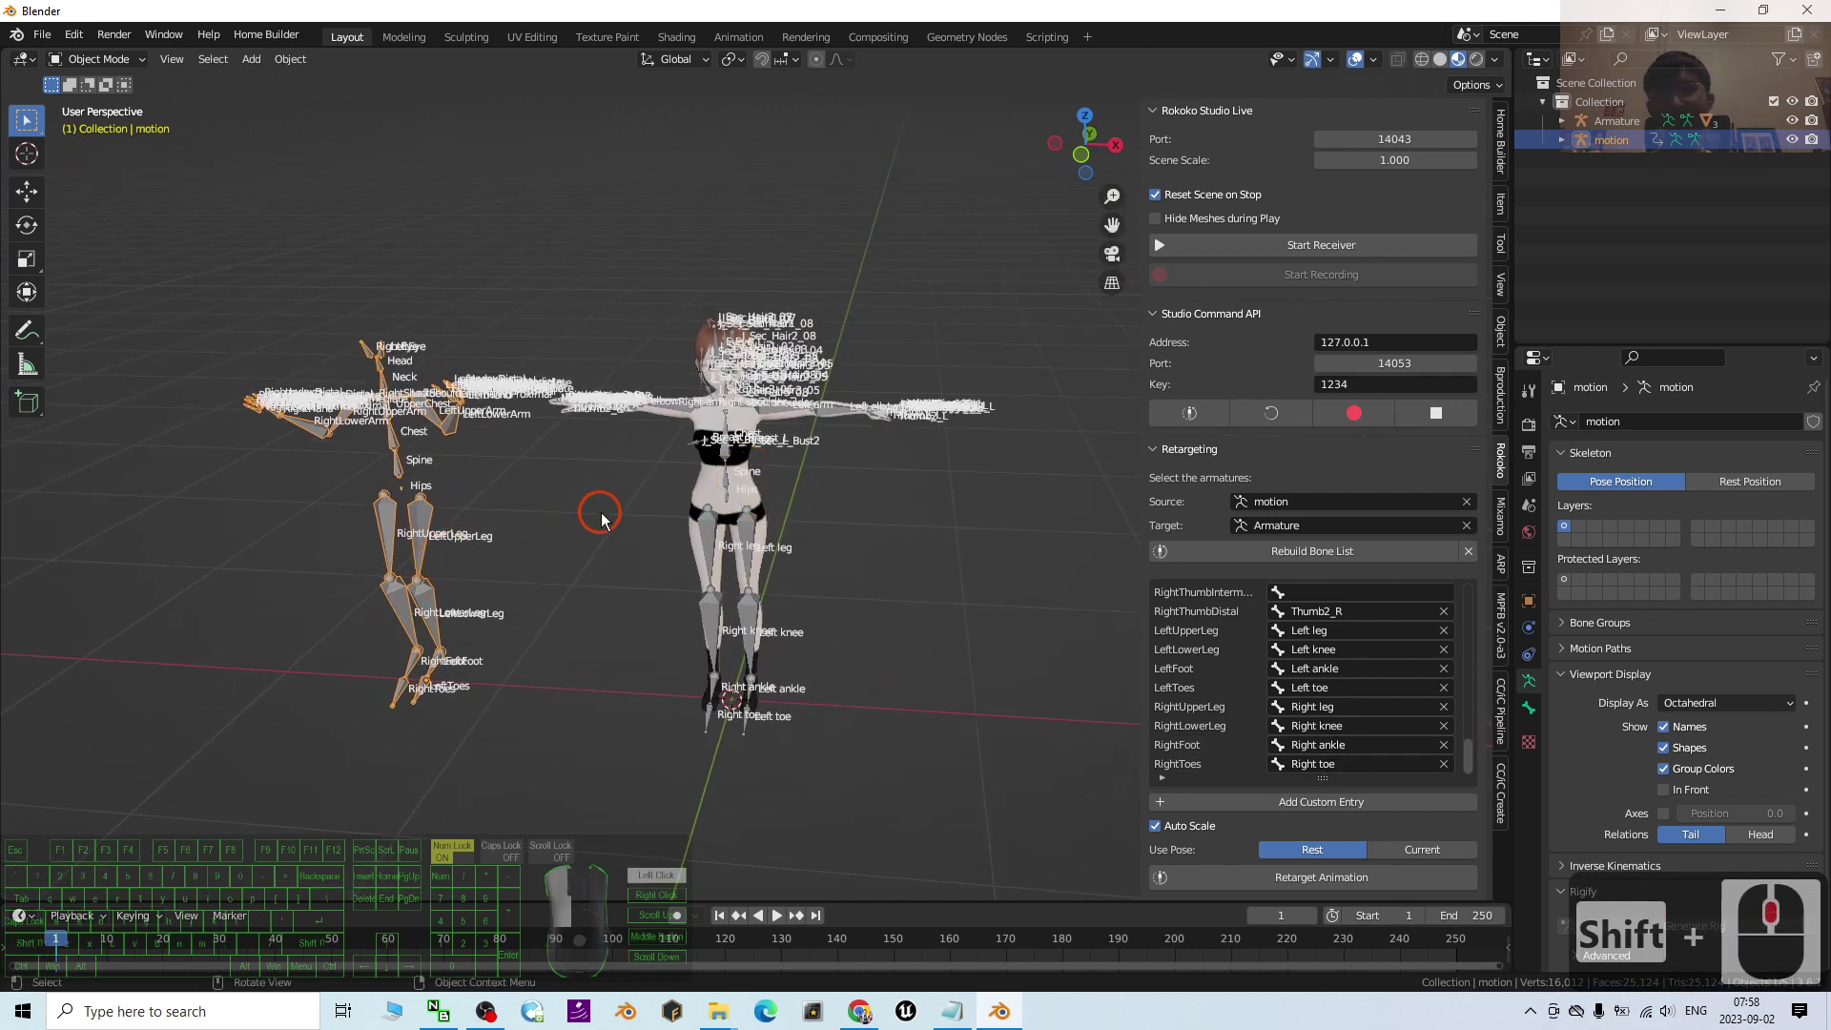
{"action": "scroll", "coordinate": [588, 531], "scroll_direction": "up", "scroll_amount": 3}
{"action": "scroll", "coordinate": [474, 556], "scroll_direction": "down", "scroll_amount": 2}
{"action": "middle_click_drag", "start_coordinate": [474, 556], "coordinate": [378, 529], "text": "shift"}
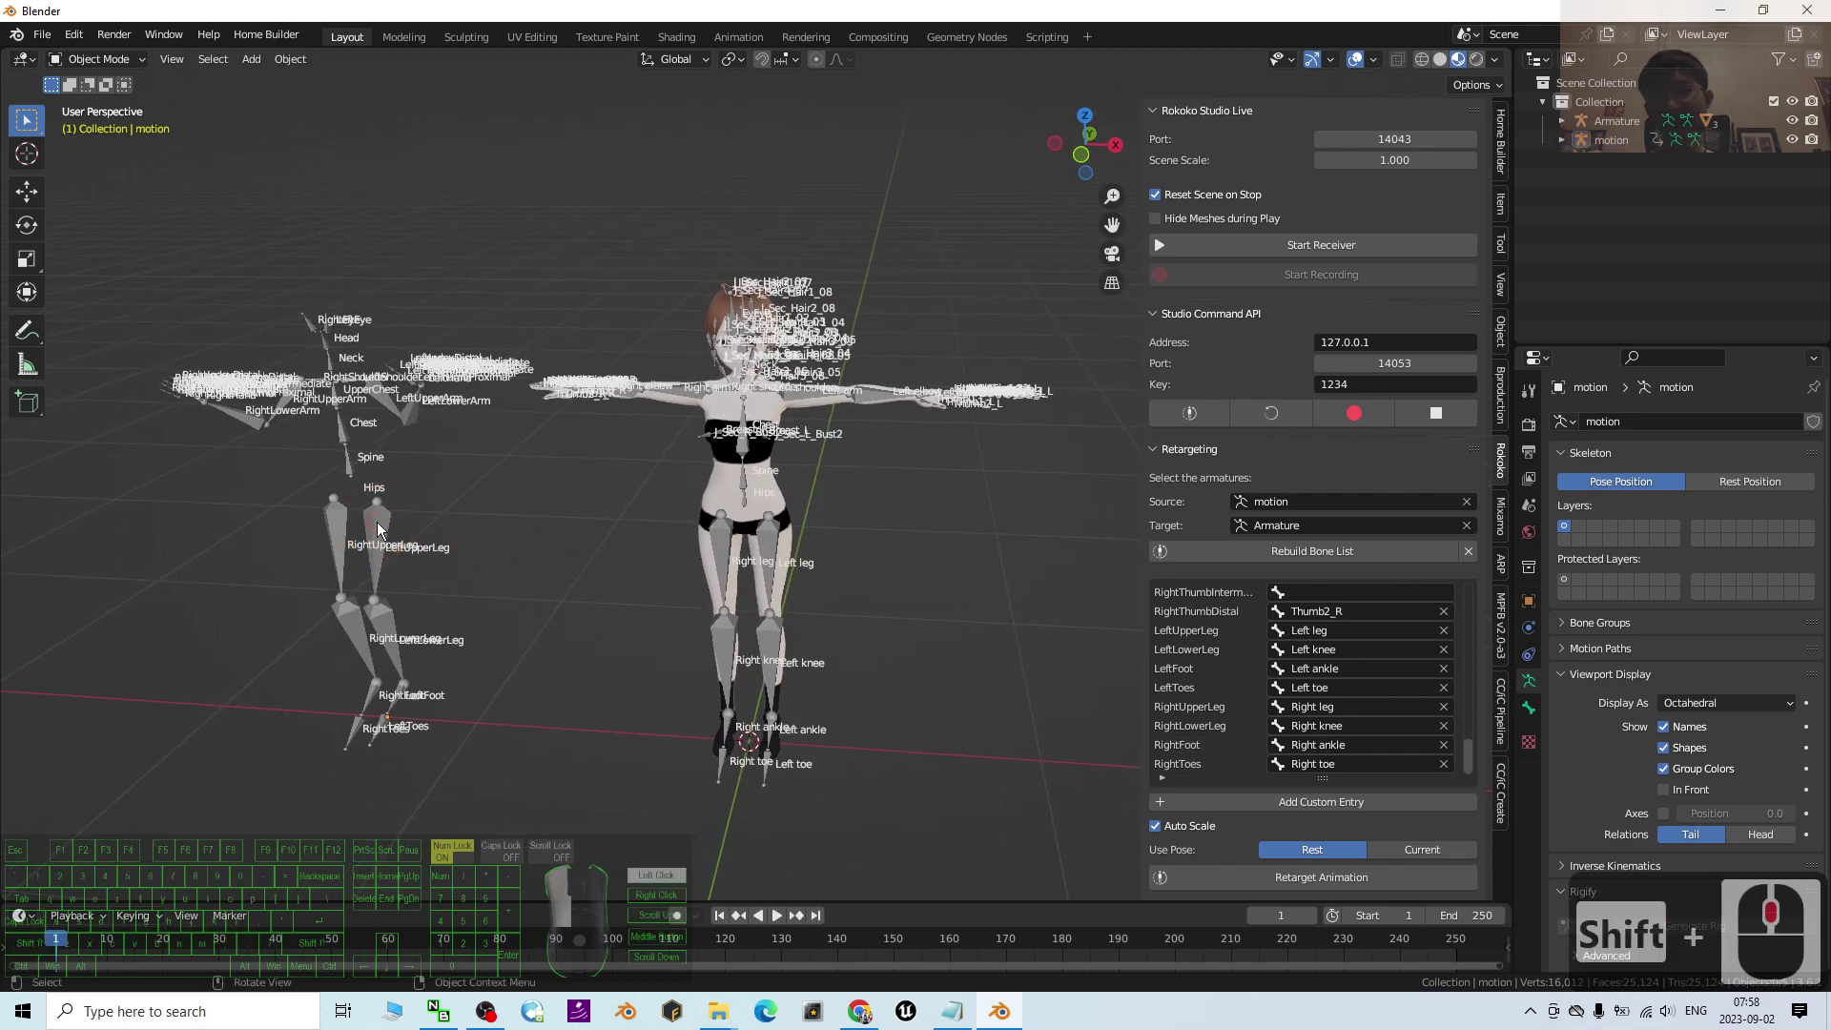
- Set the motion armature's Location X to 0 m in Object properties
{"action": "left_click", "coordinate": [348, 527]}
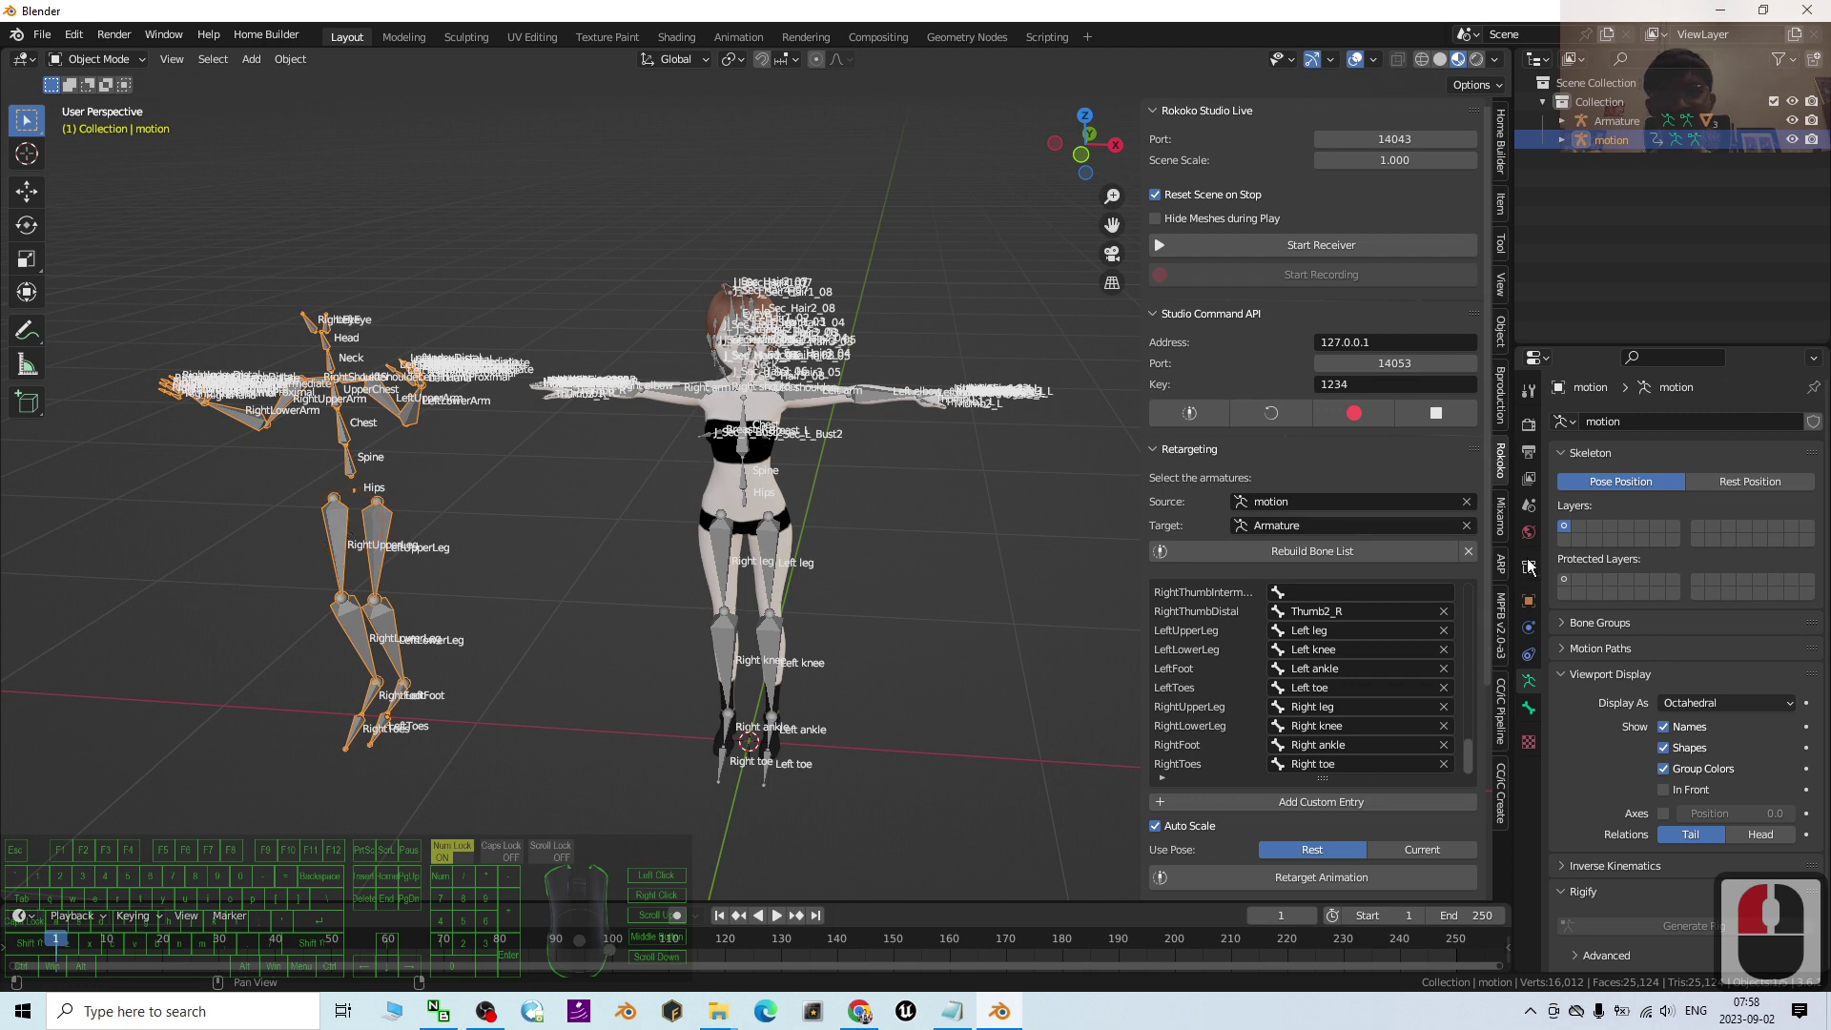
{"action": "left_click", "coordinate": [1530, 601]}
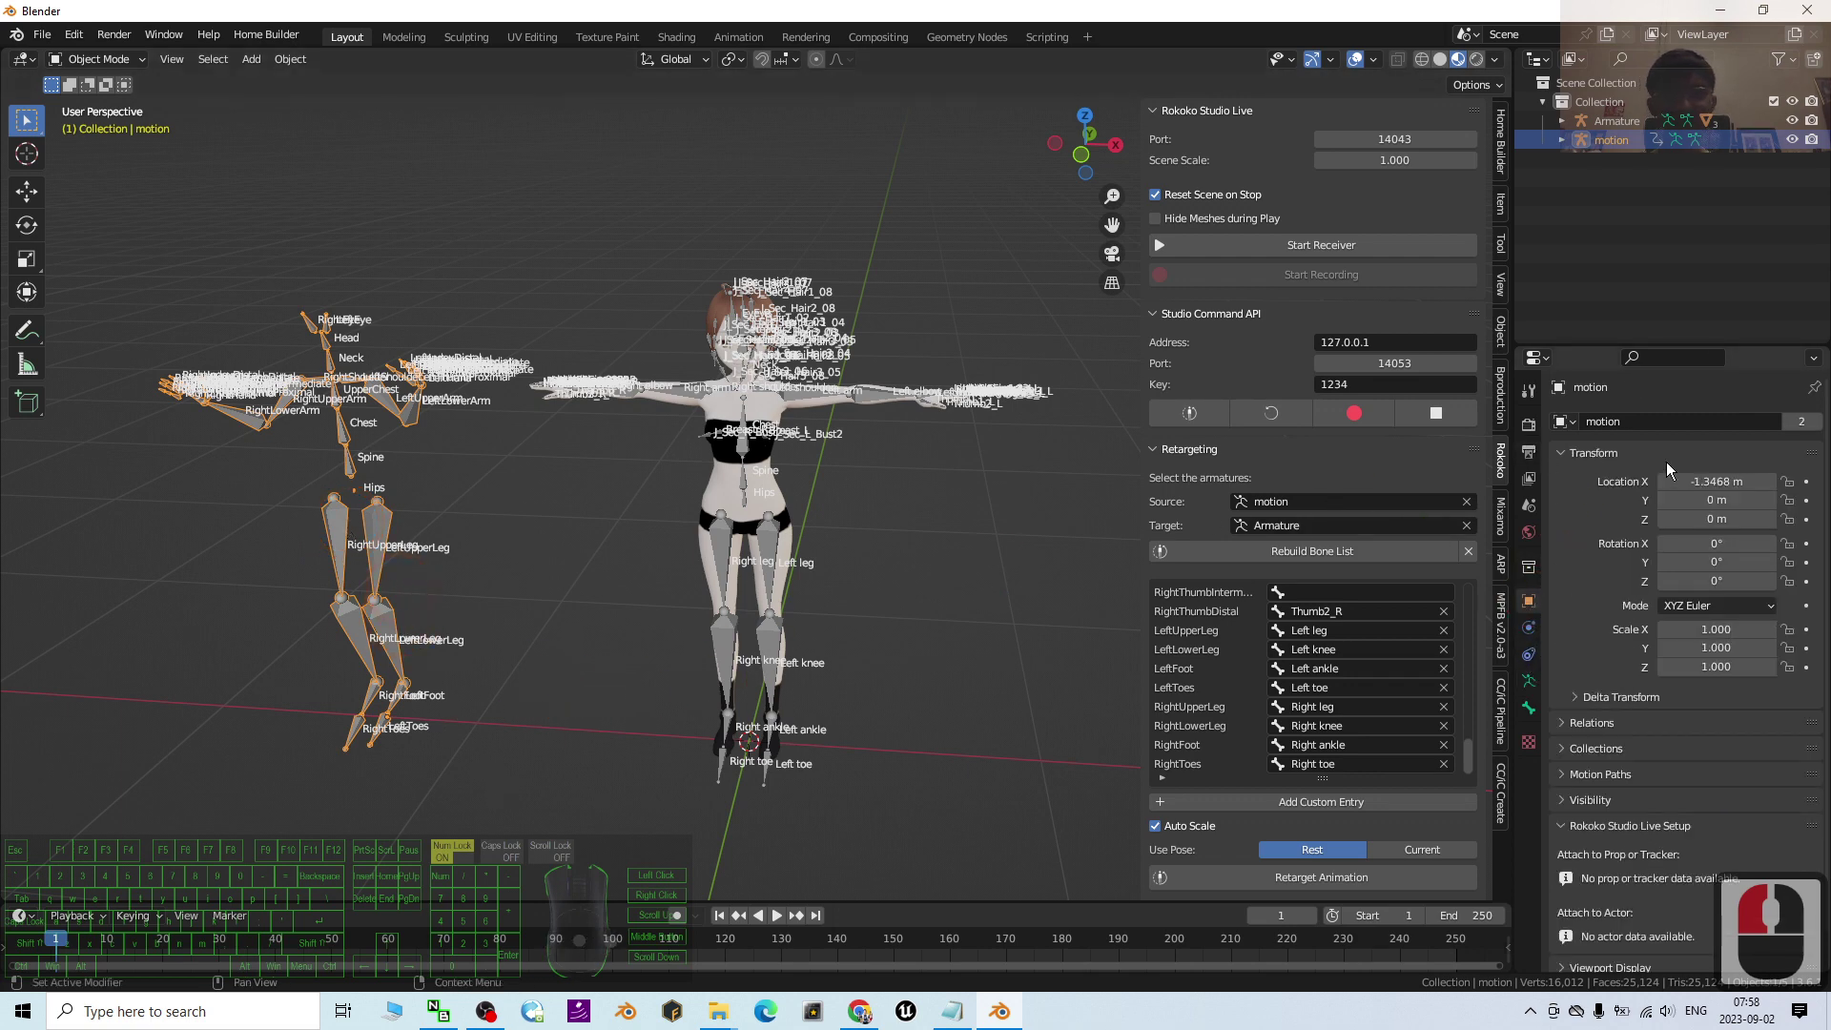
{"action": "left_click", "coordinate": [1715, 481]}
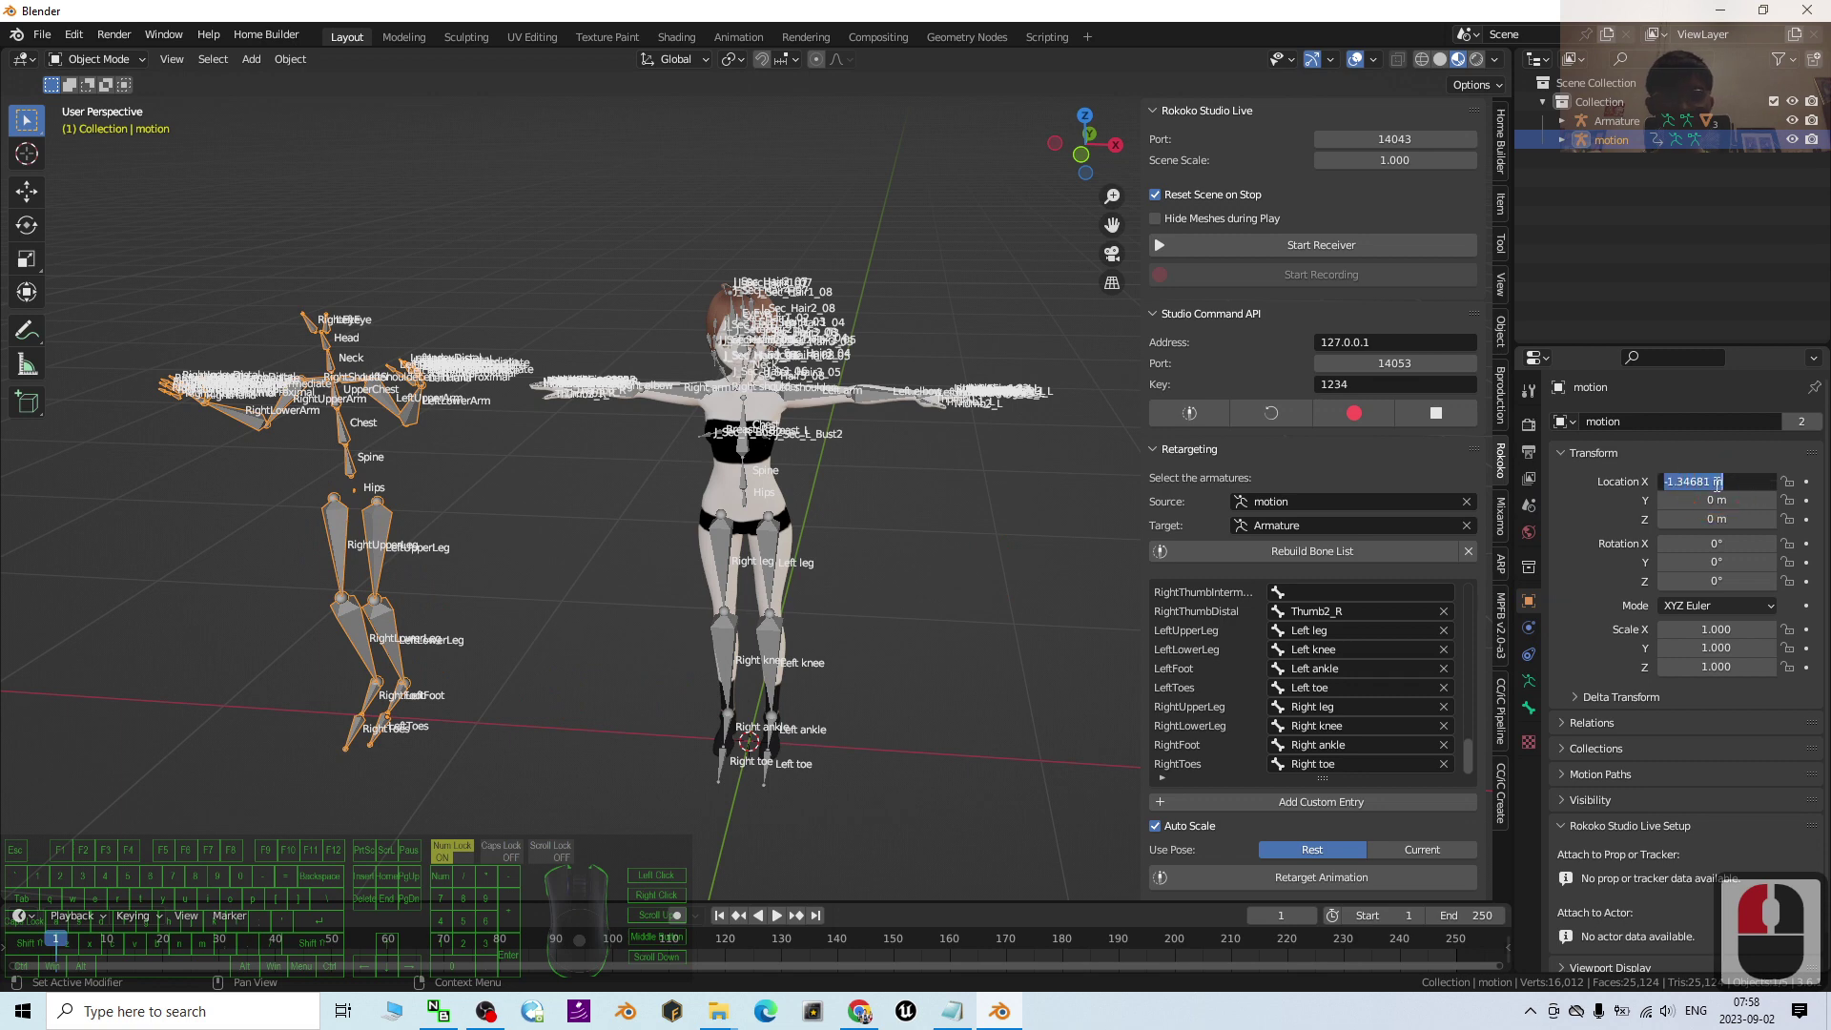
{"action": "type", "text": "0"}
{"action": "key", "text": "Return"}
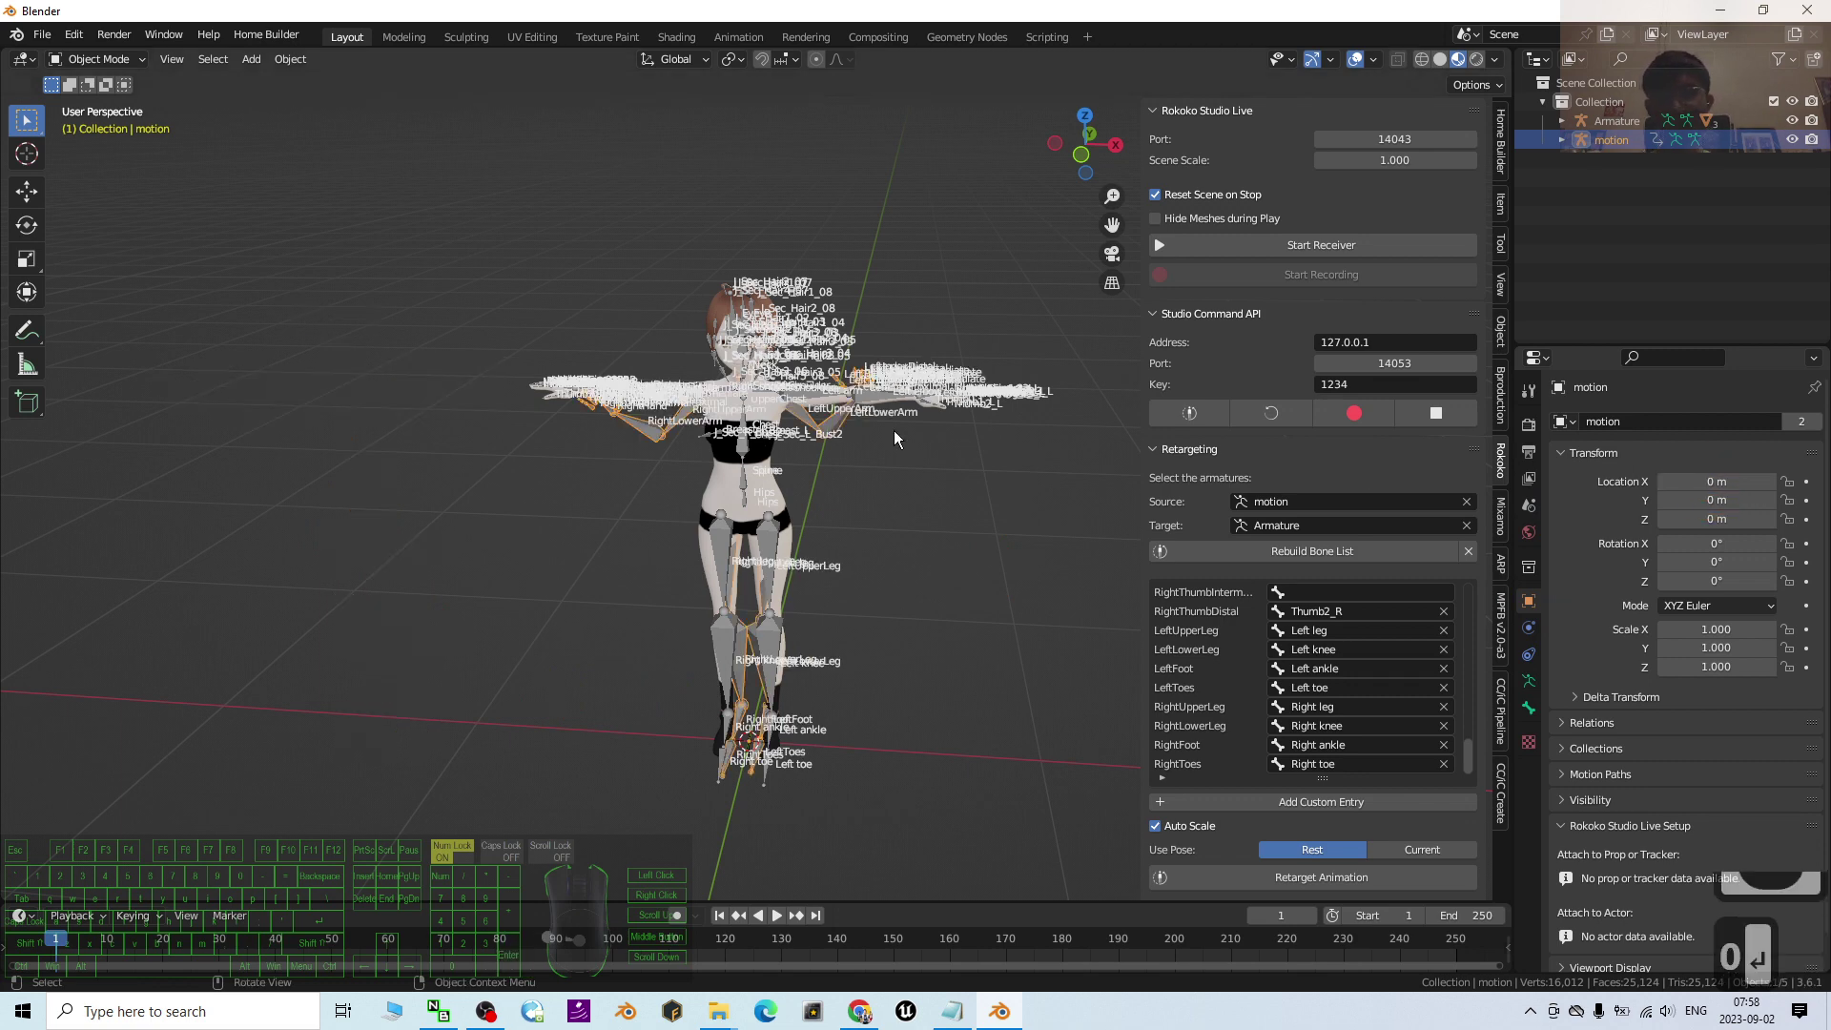
{"action": "scroll", "coordinate": [834, 506], "scroll_direction": "up", "scroll_amount": 3}
{"action": "scroll", "coordinate": [830, 501], "scroll_direction": "down", "scroll_amount": 2}
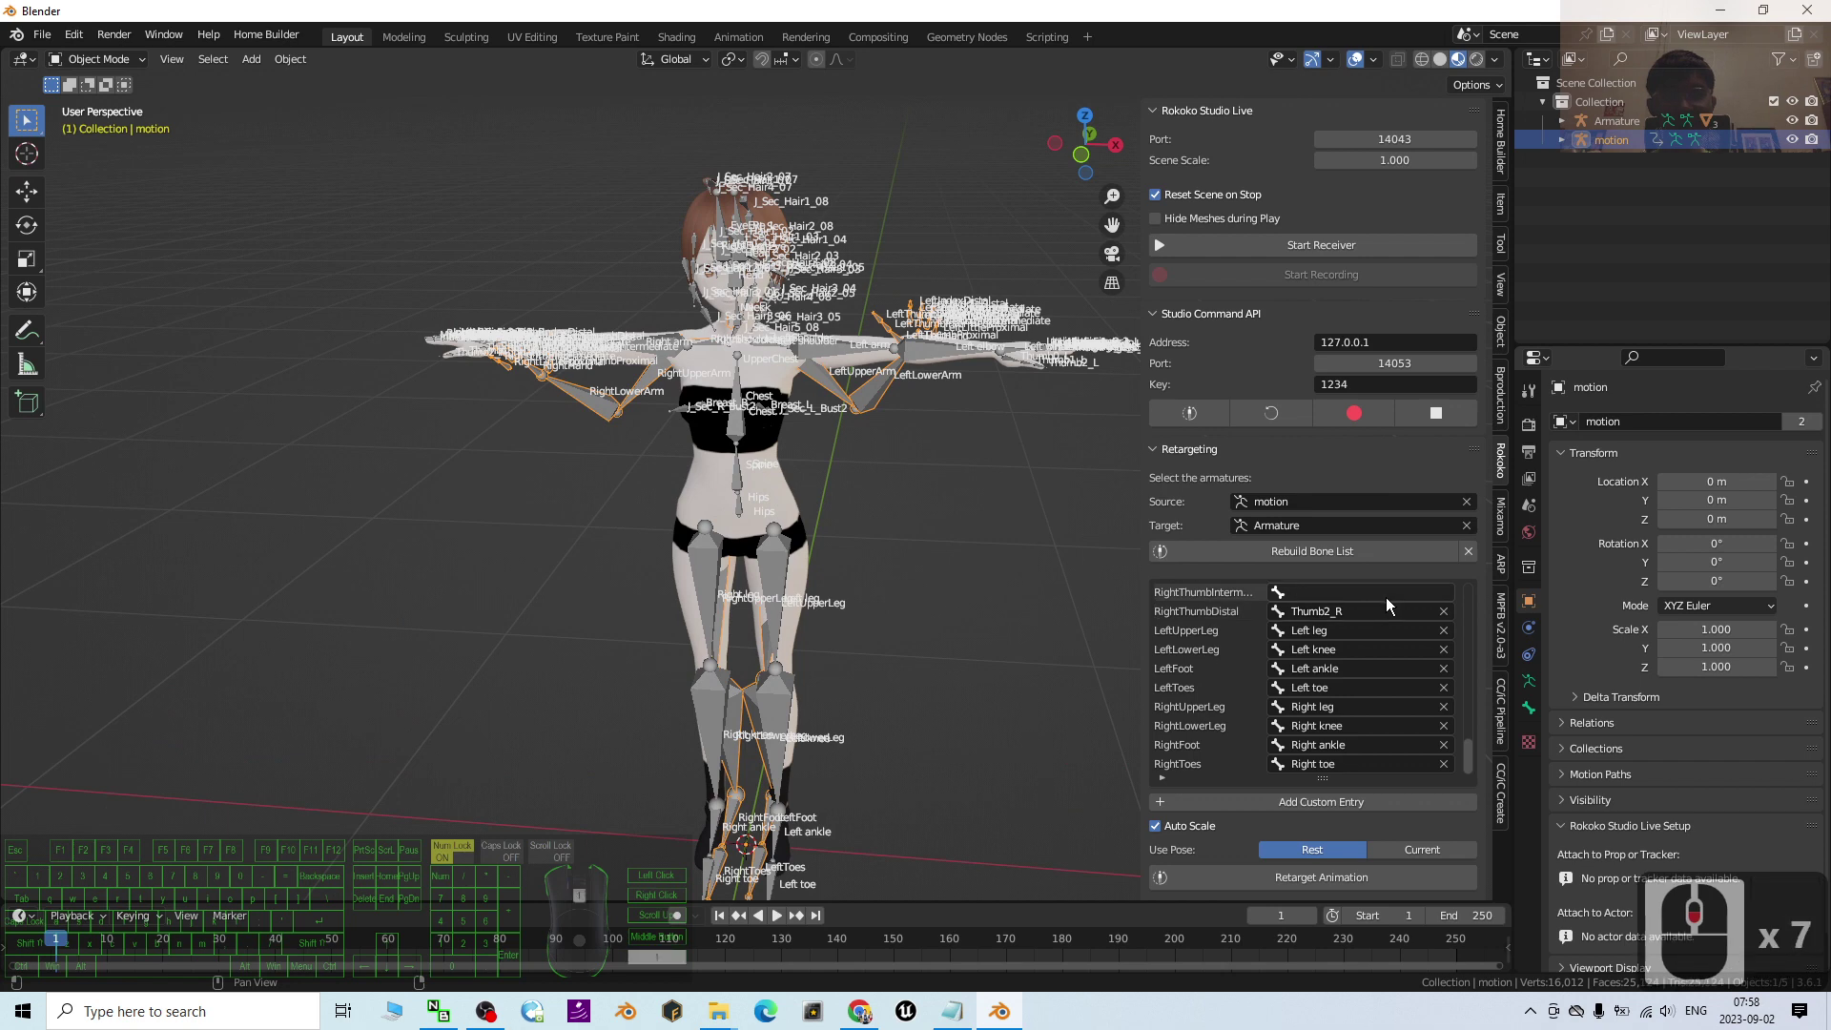
- Apply Retarget Animation and hide the motion skeleton in the Outliner
{"action": "left_click", "coordinate": [1302, 878]}
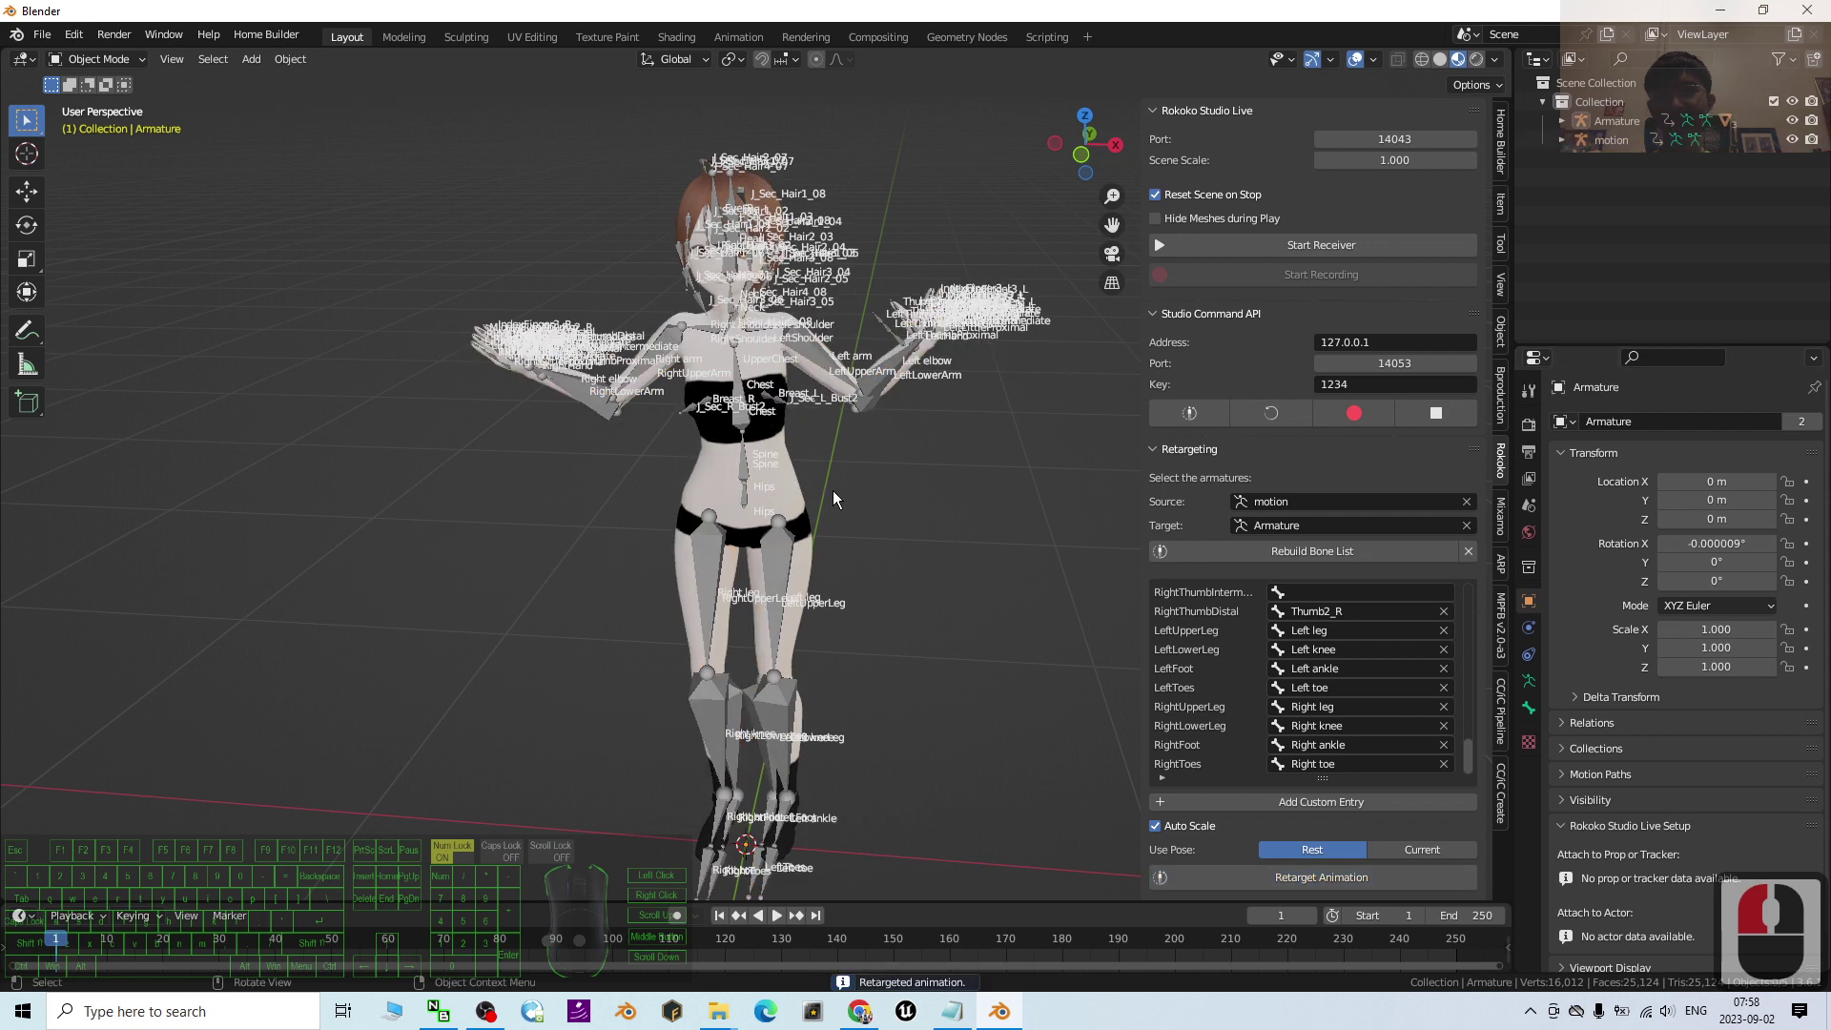
{"action": "scroll", "coordinate": [821, 456], "scroll_direction": "down", "scroll_amount": 3}
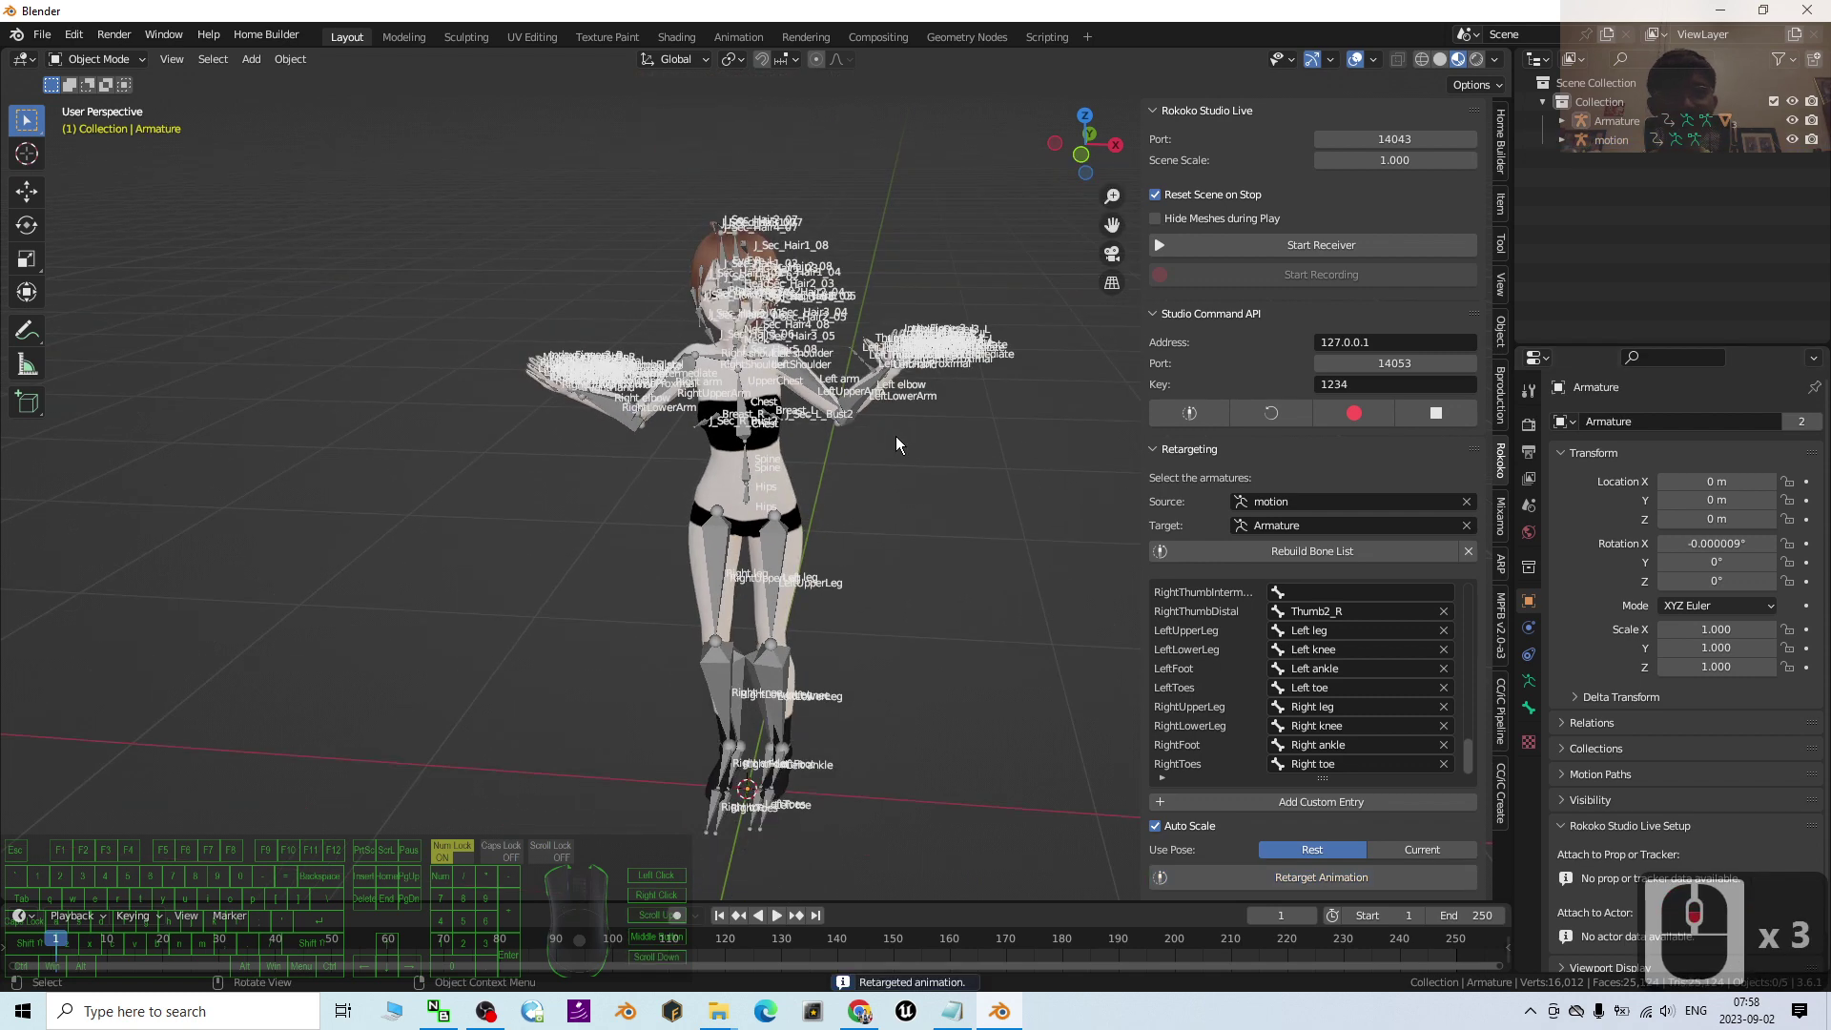
{"action": "left_click", "coordinate": [907, 518]}
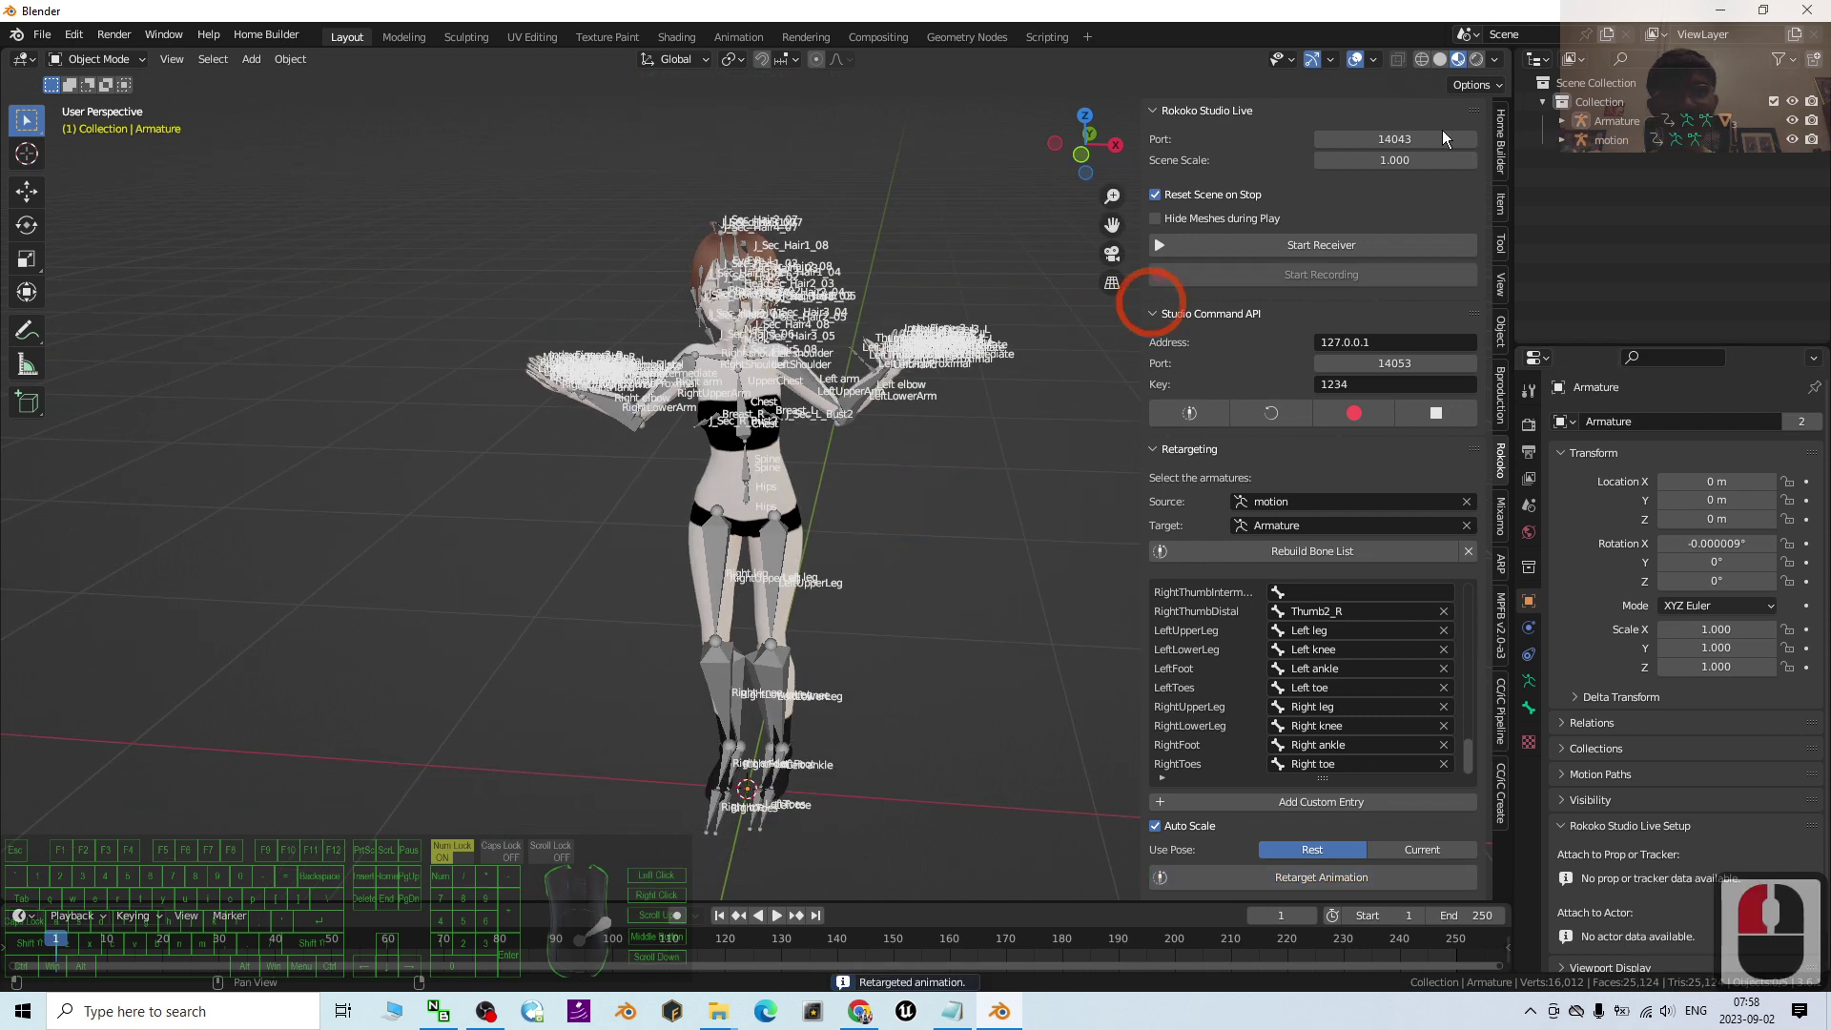
{"action": "left_click", "coordinate": [1561, 140]}
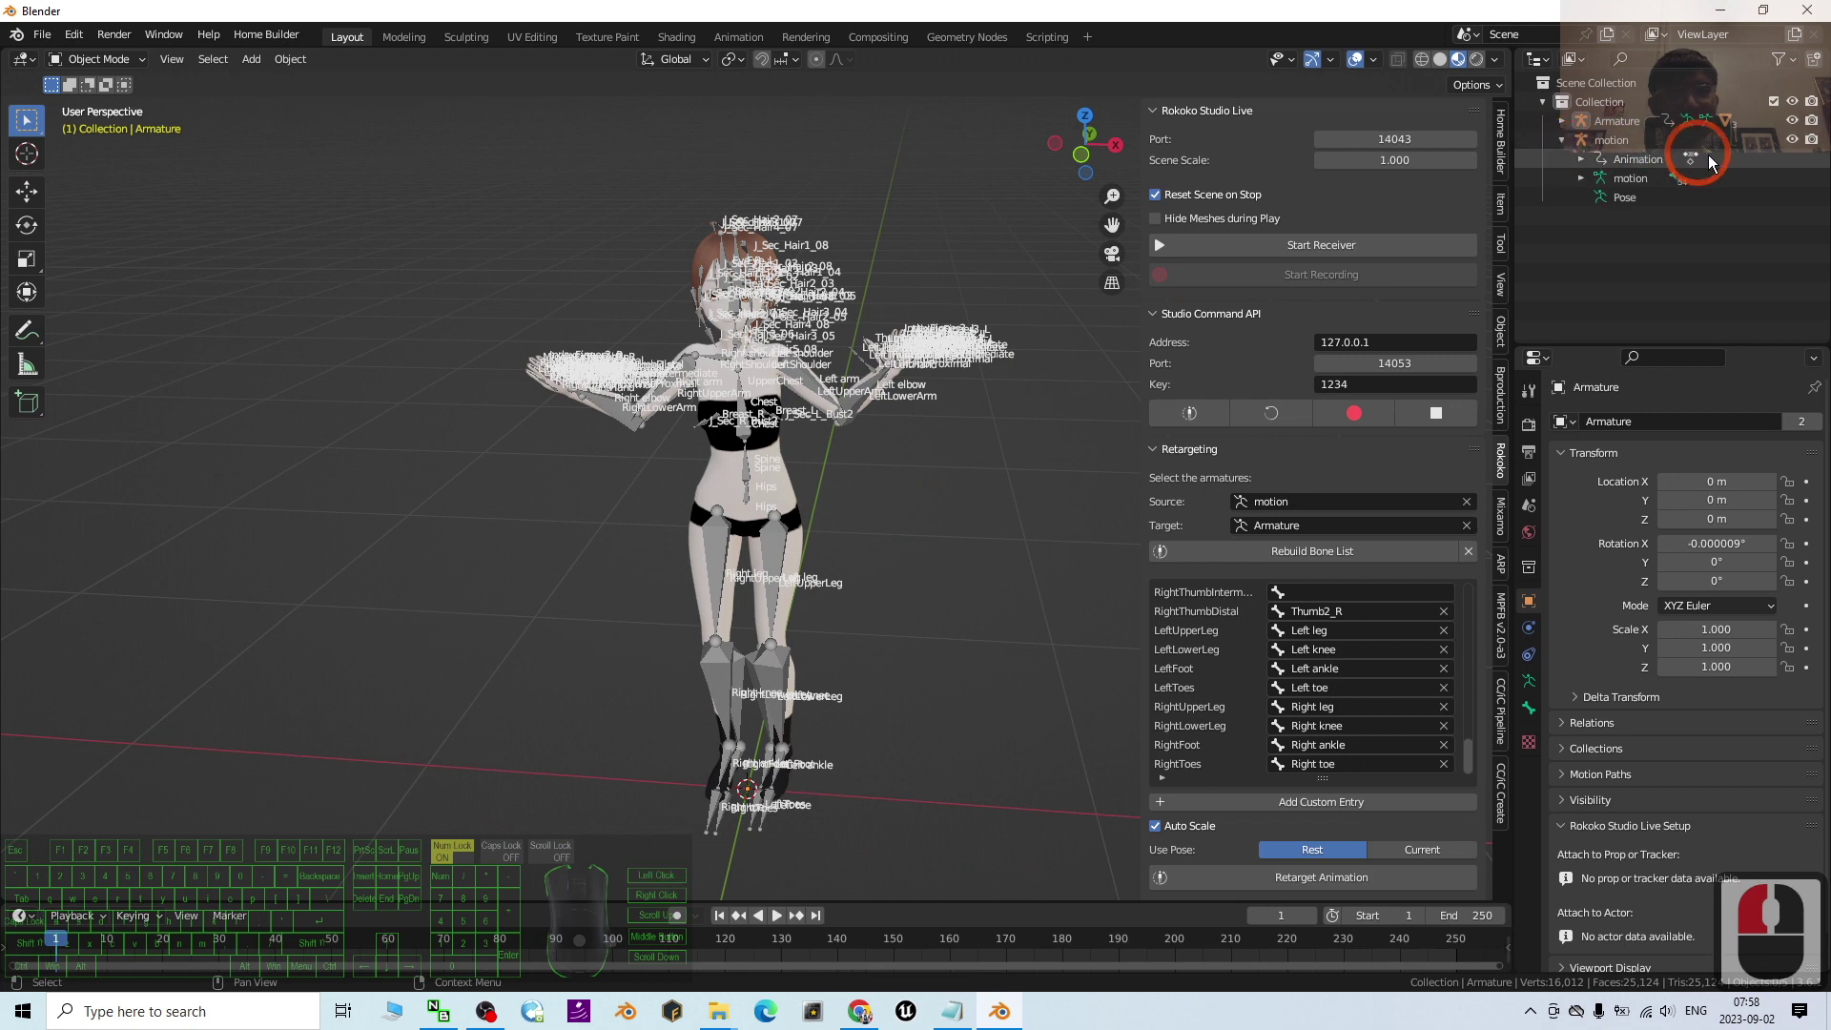
{"action": "left_click", "coordinate": [1793, 140]}
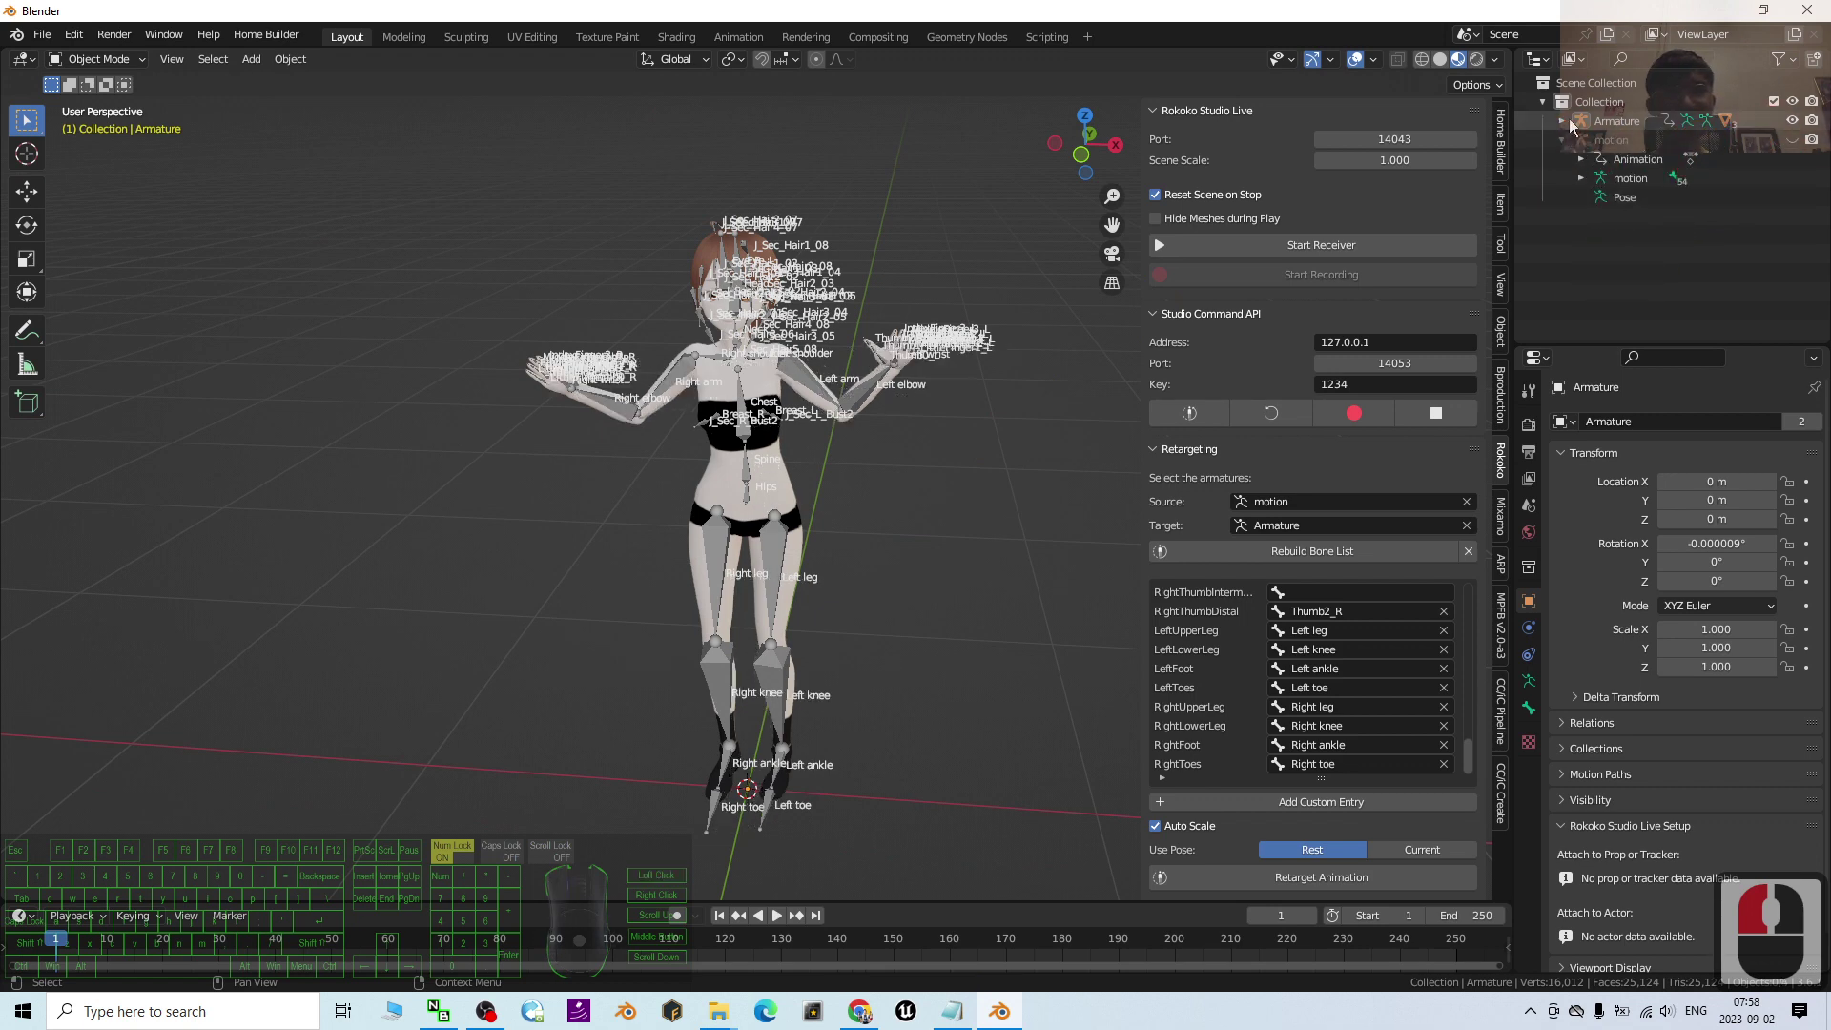
- Turn off In Front and bone Names on the avatar's Armature
{"action": "left_click", "coordinate": [819, 394]}
{"action": "left_click", "coordinate": [1529, 683]}
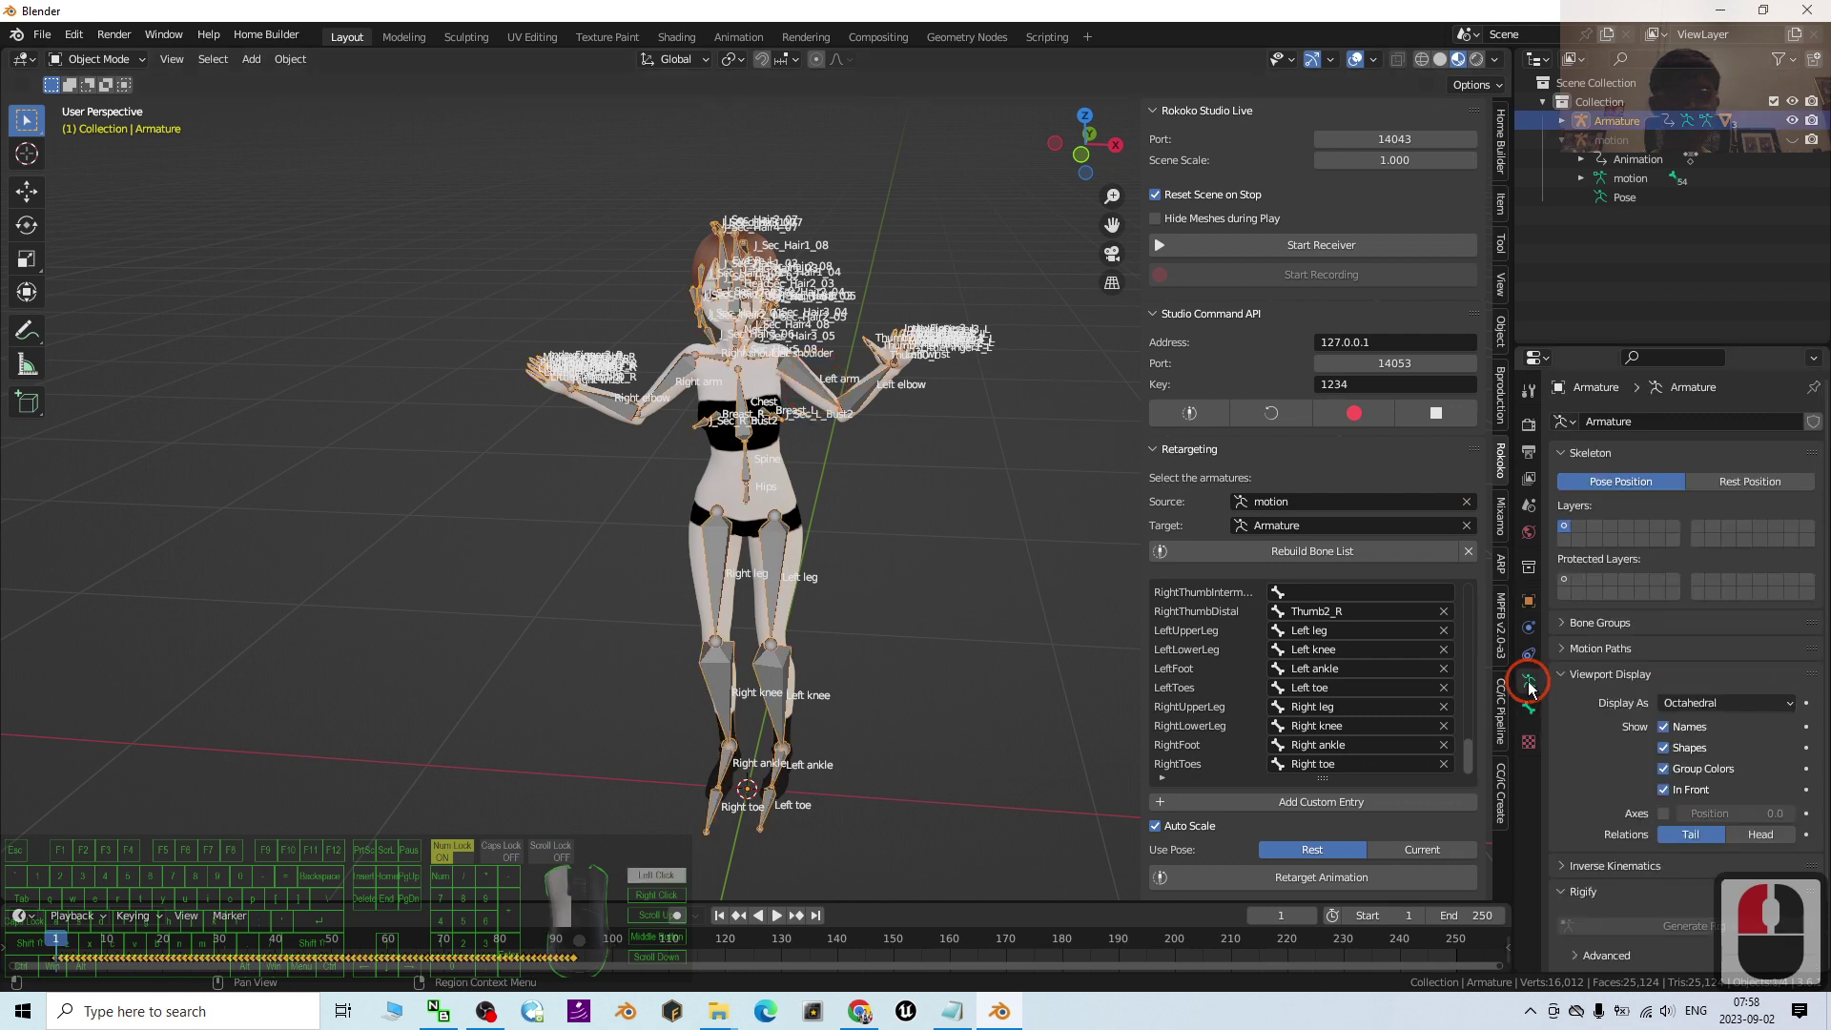
{"action": "left_click", "coordinate": [1678, 792]}
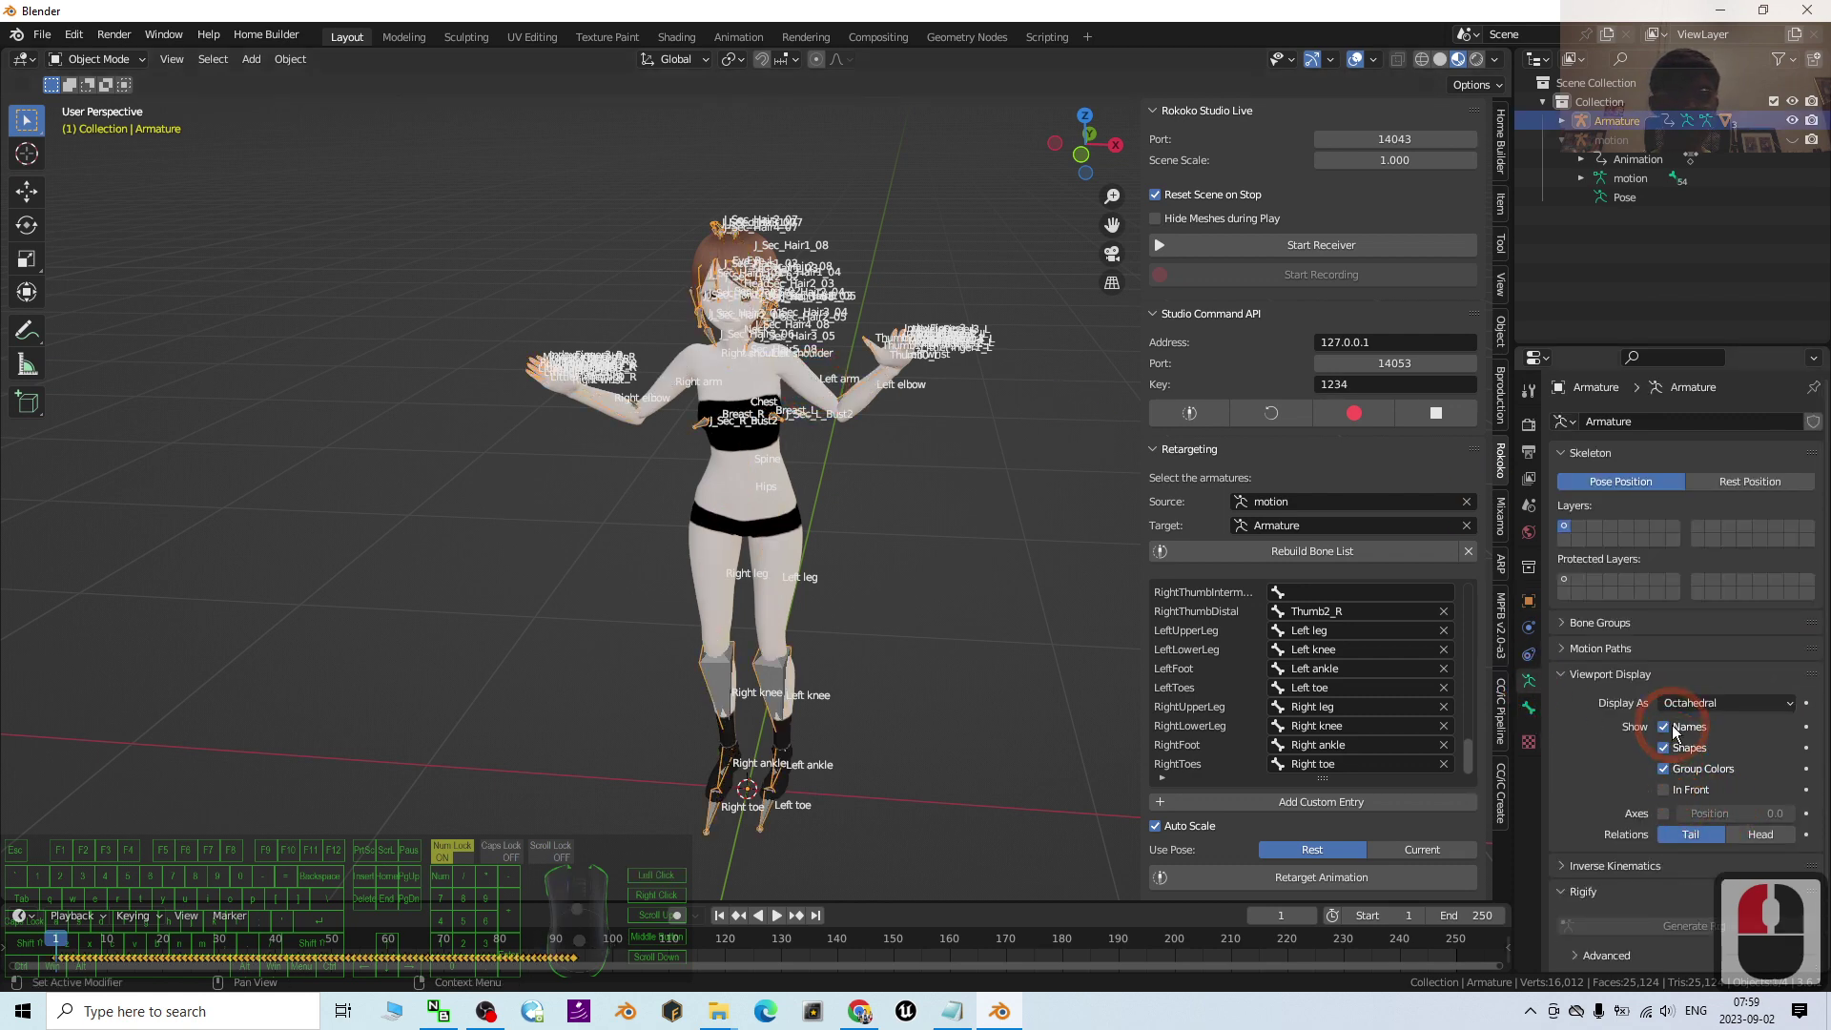
{"action": "left_click", "coordinate": [1665, 728]}
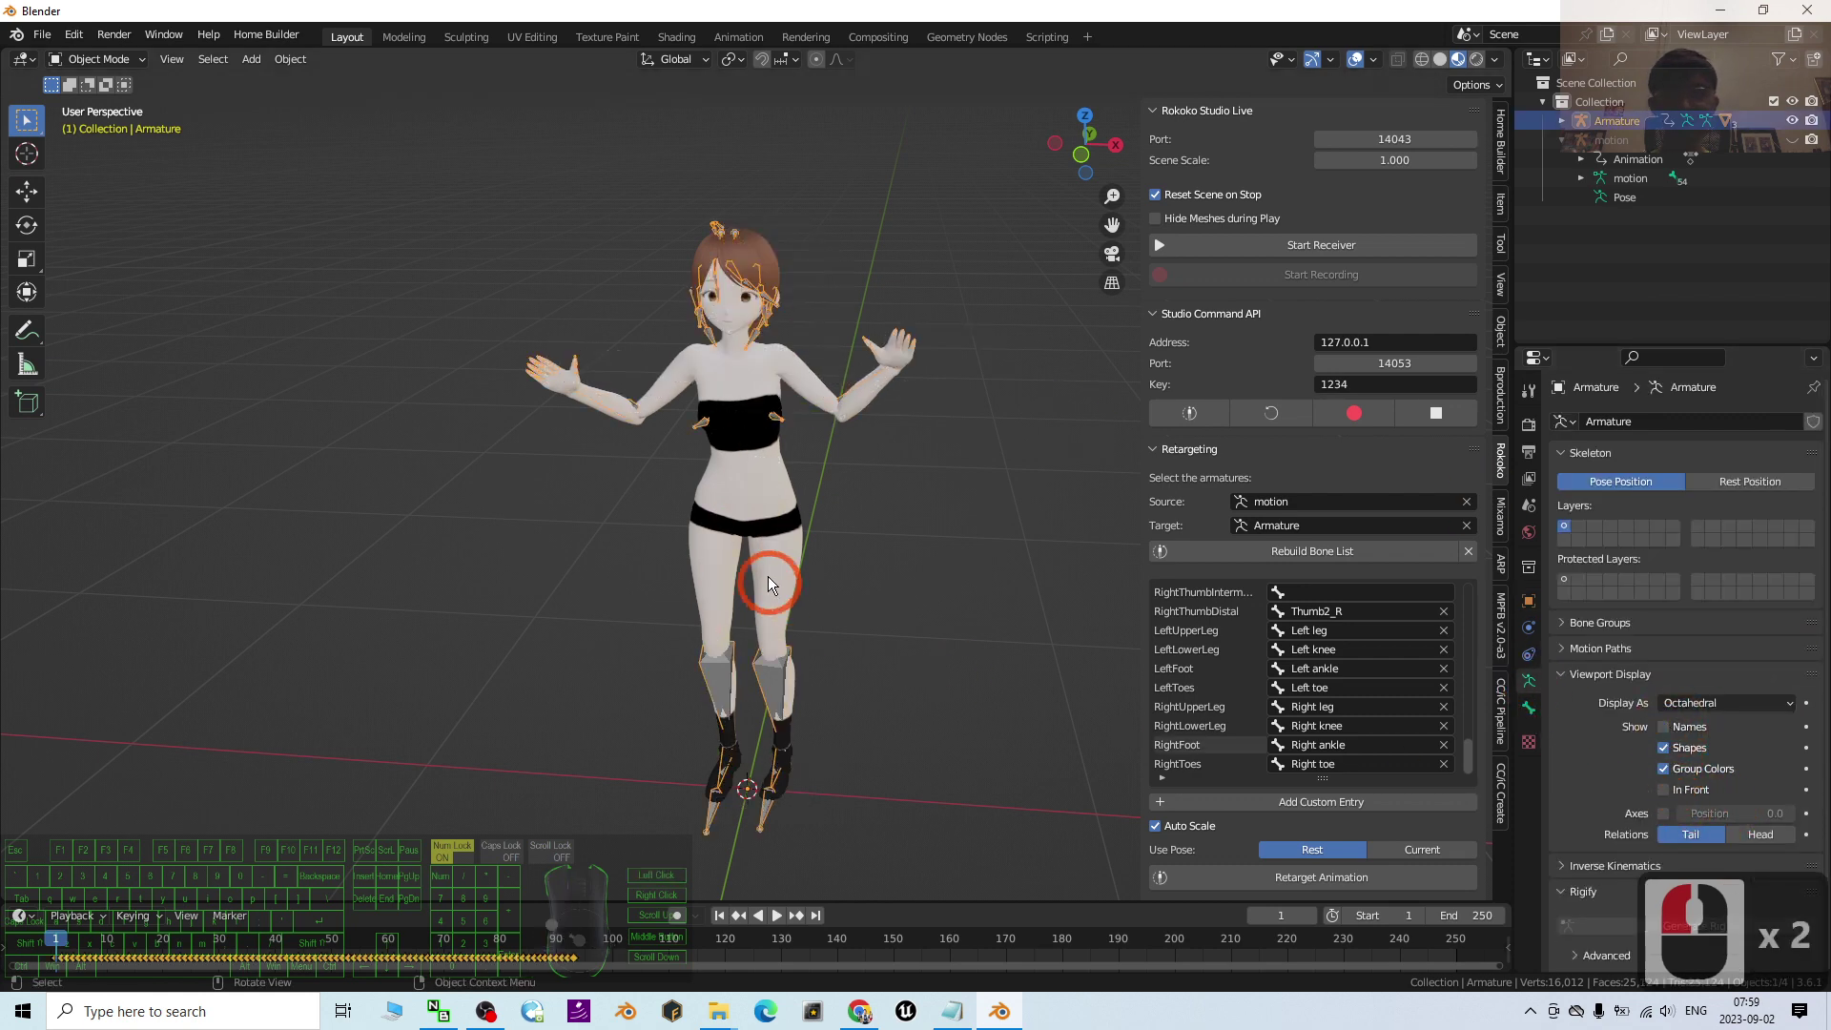
- Play the retargeted animation from frame 1, stop at frame 58, then switch to Chrome
{"action": "left_click", "coordinate": [776, 916]}
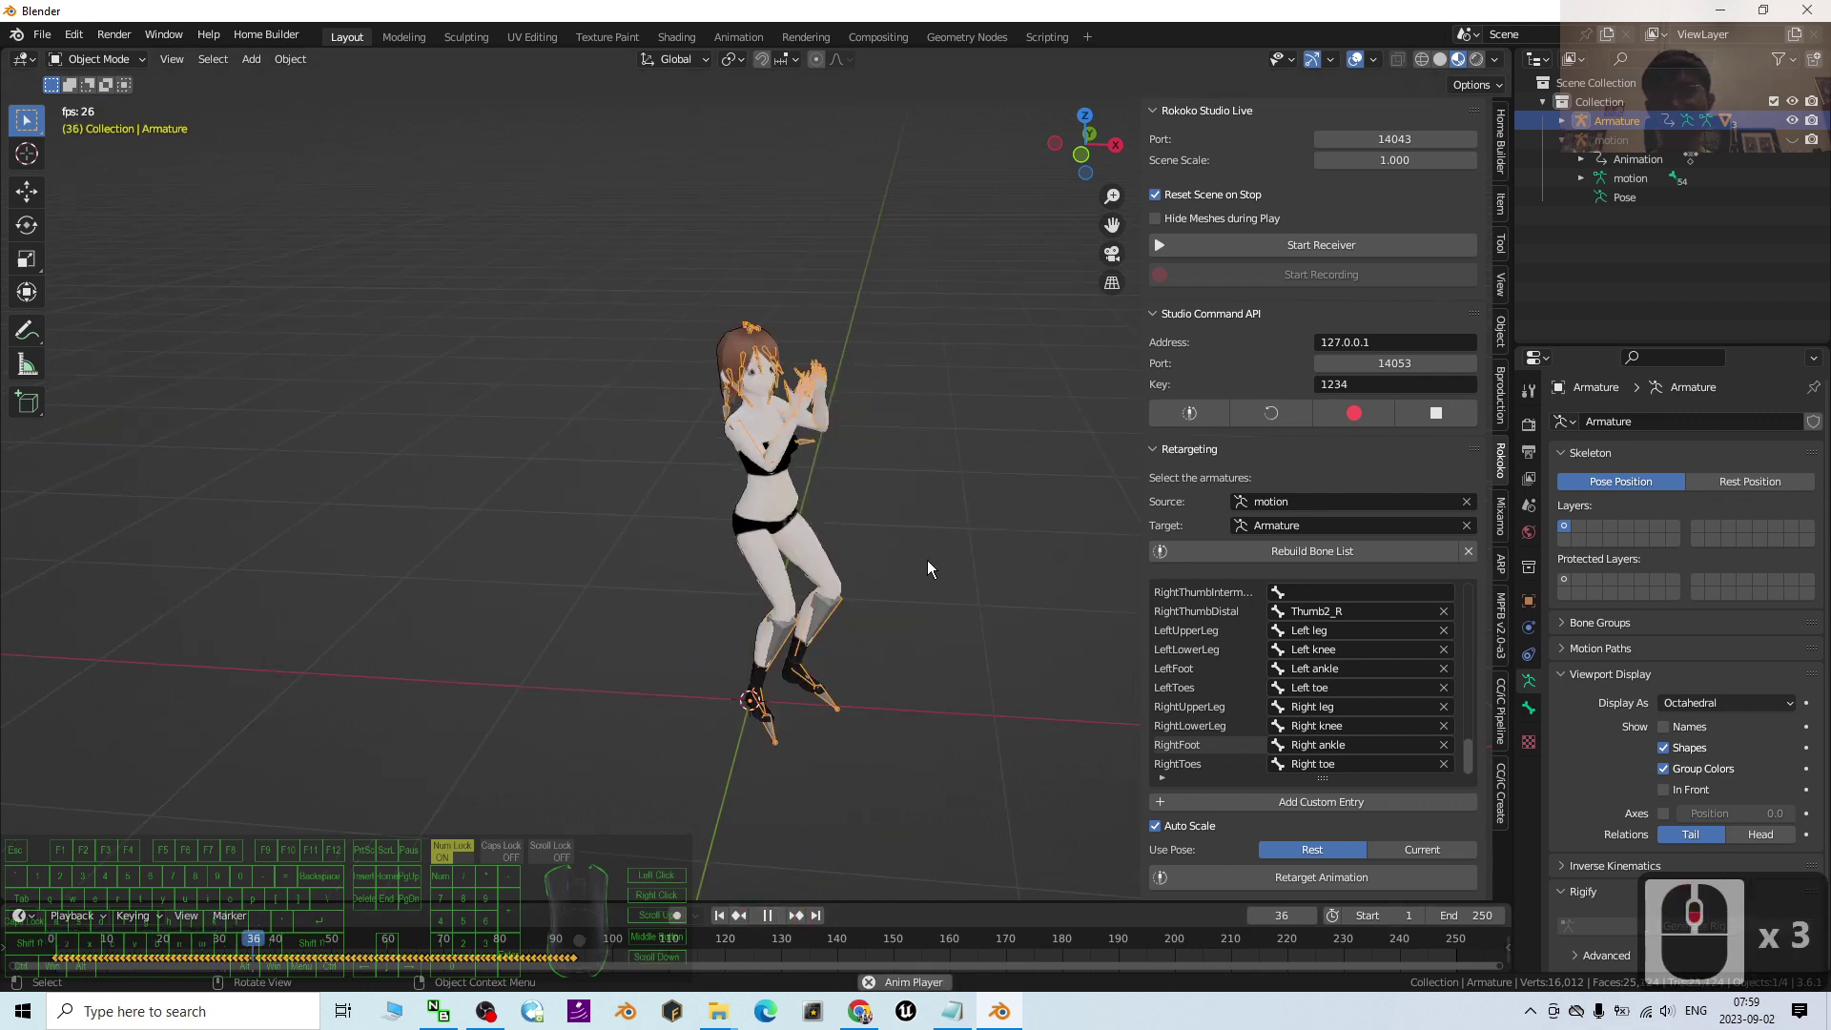
{"action": "scroll", "coordinate": [758, 523], "scroll_direction": "up", "scroll_amount": 2}
{"action": "middle_click_drag", "start_coordinate": [759, 524], "coordinate": [687, 477]}
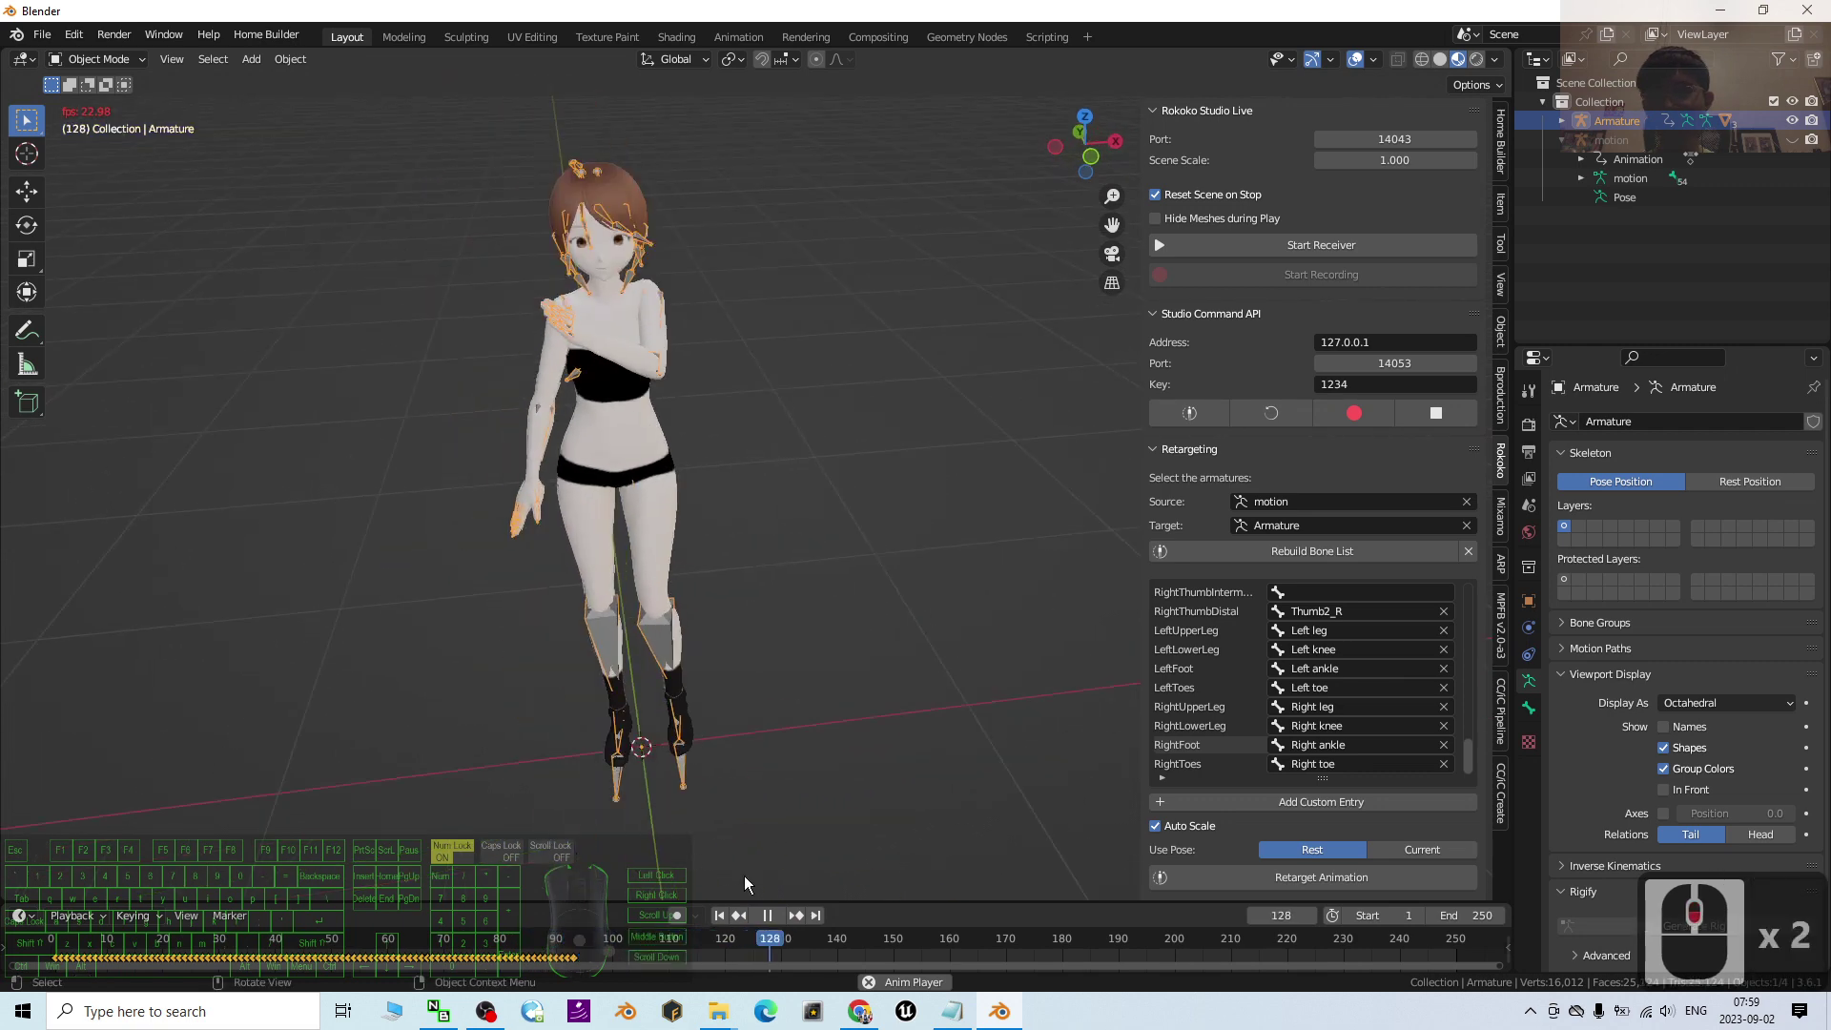
{"action": "left_click", "coordinate": [723, 919]}
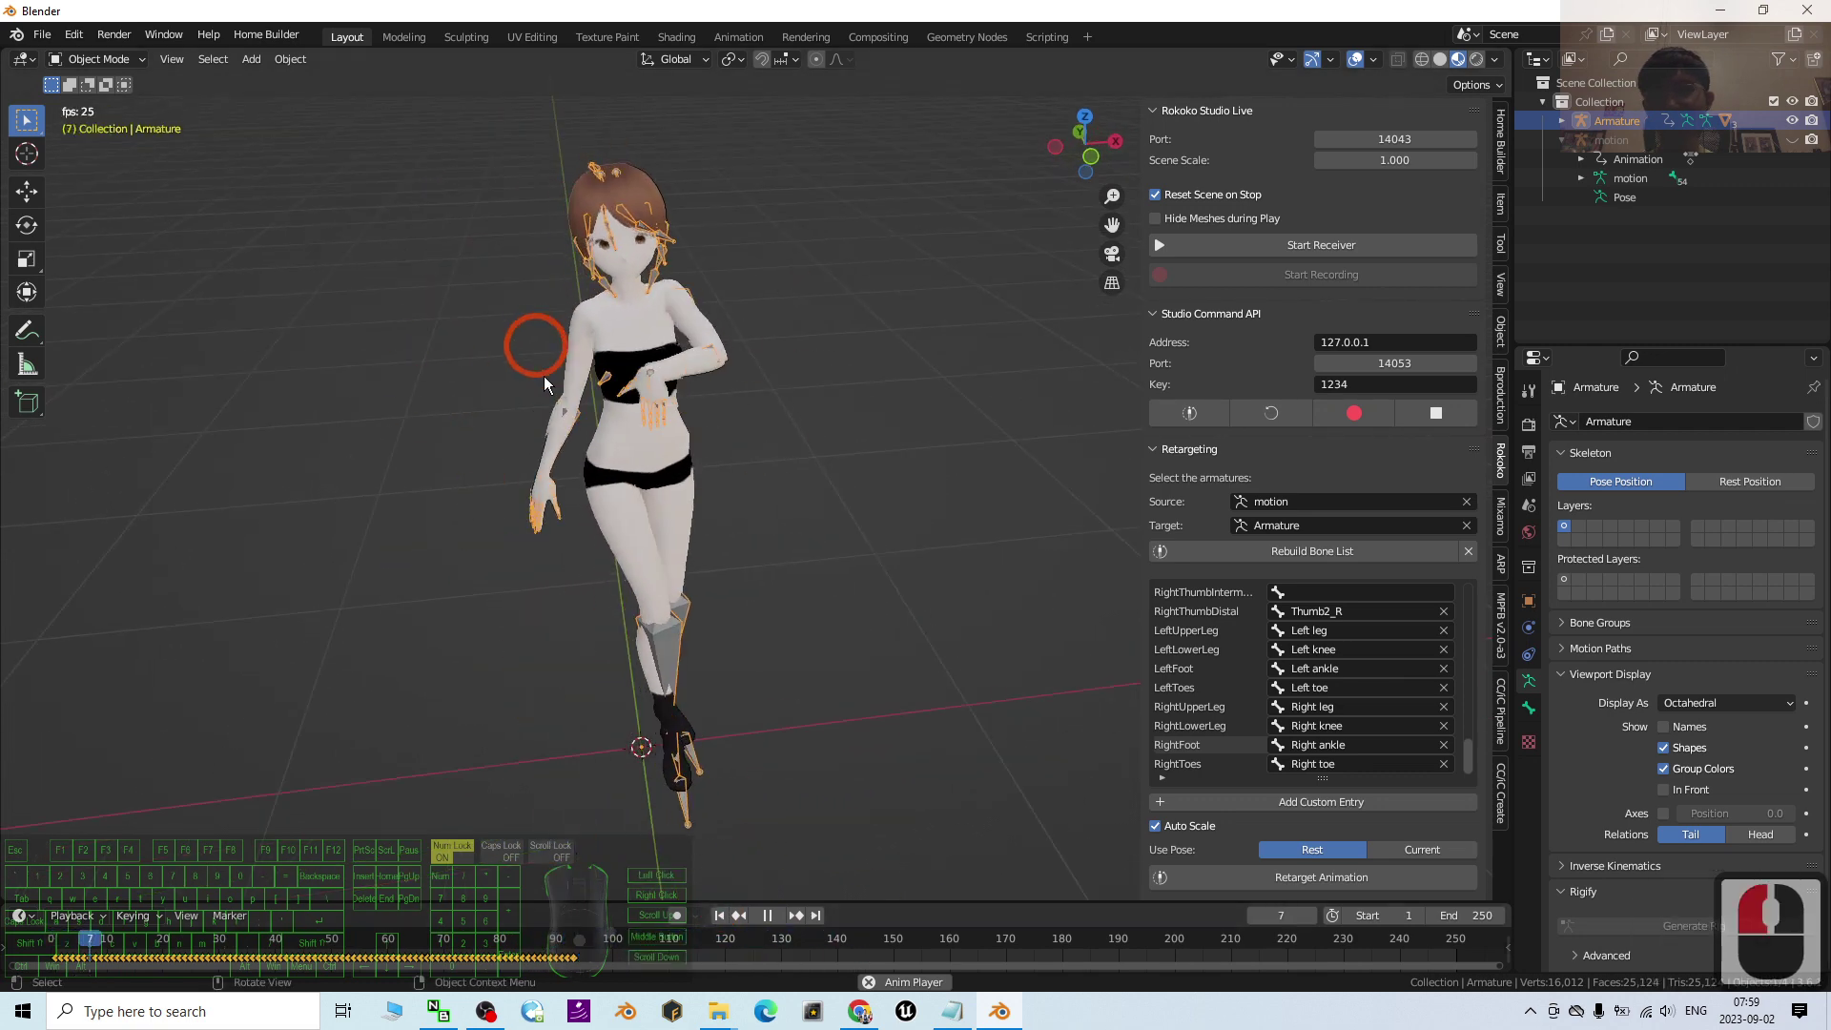
{"action": "left_click", "coordinate": [734, 916]}
{"action": "left_click", "coordinate": [720, 916]}
{"action": "left_click", "coordinate": [776, 916]}
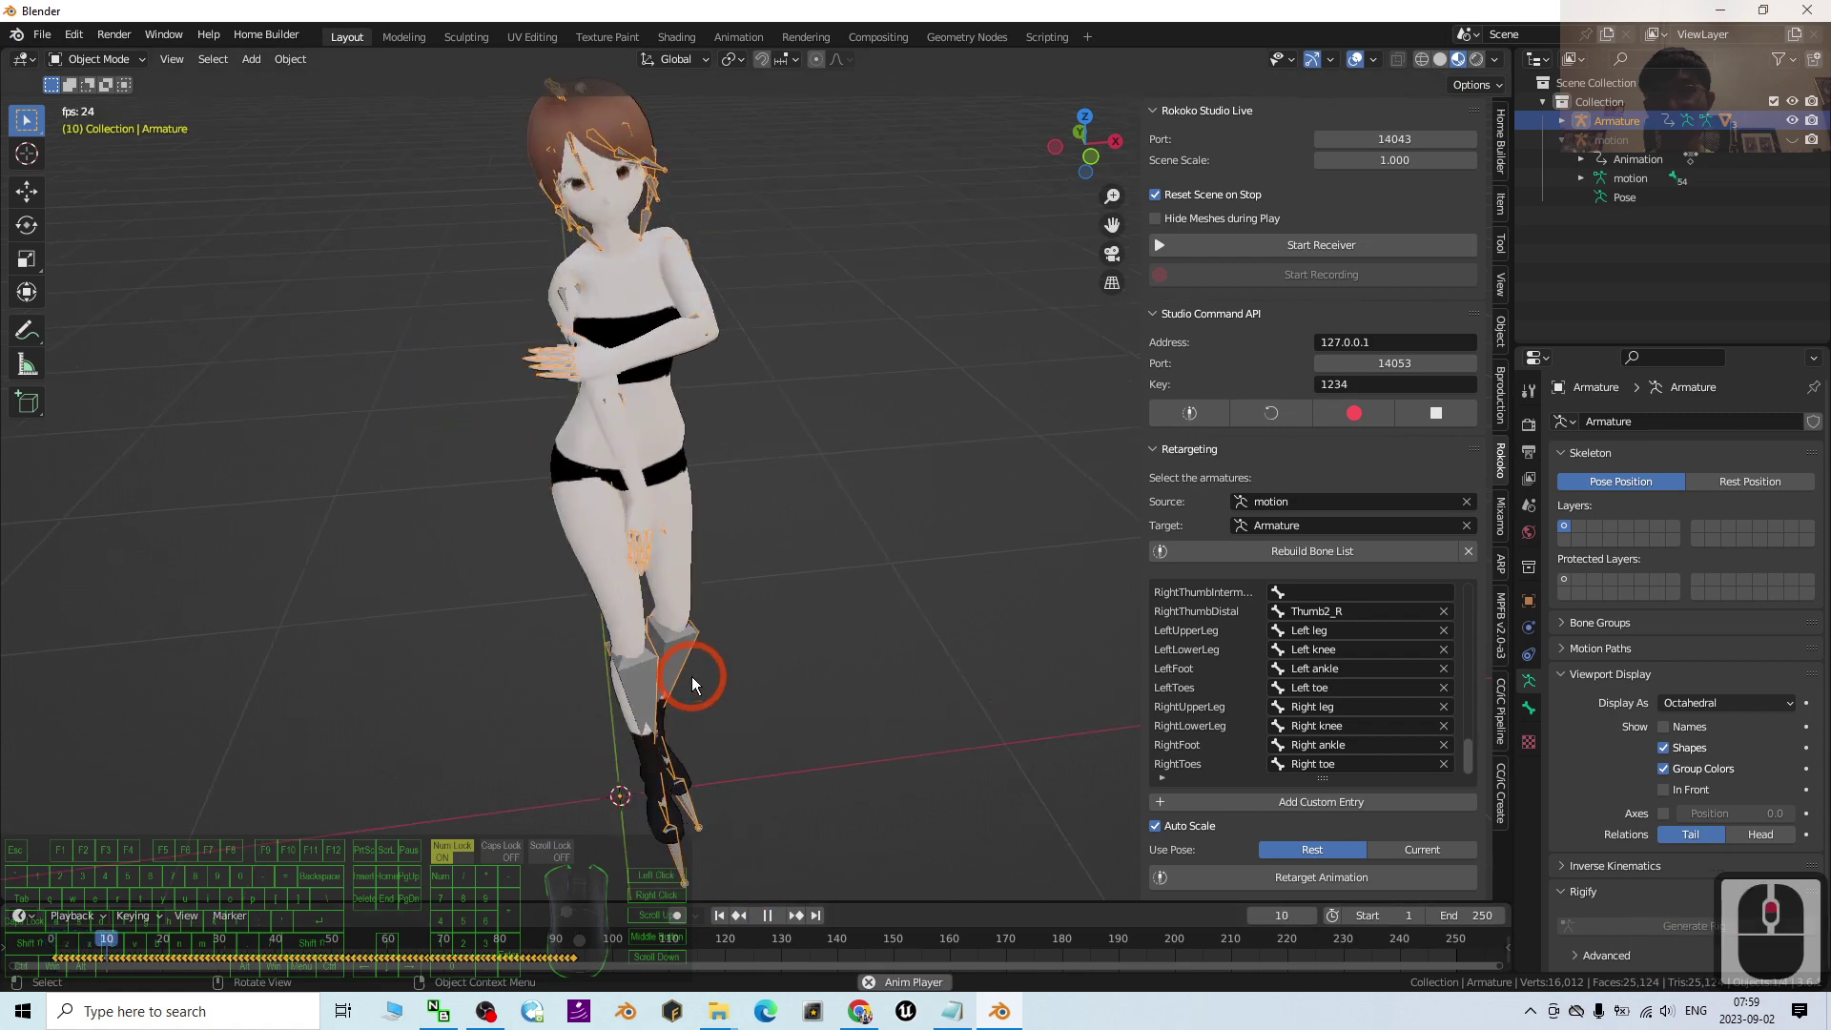
{"action": "left_click", "coordinate": [767, 916]}
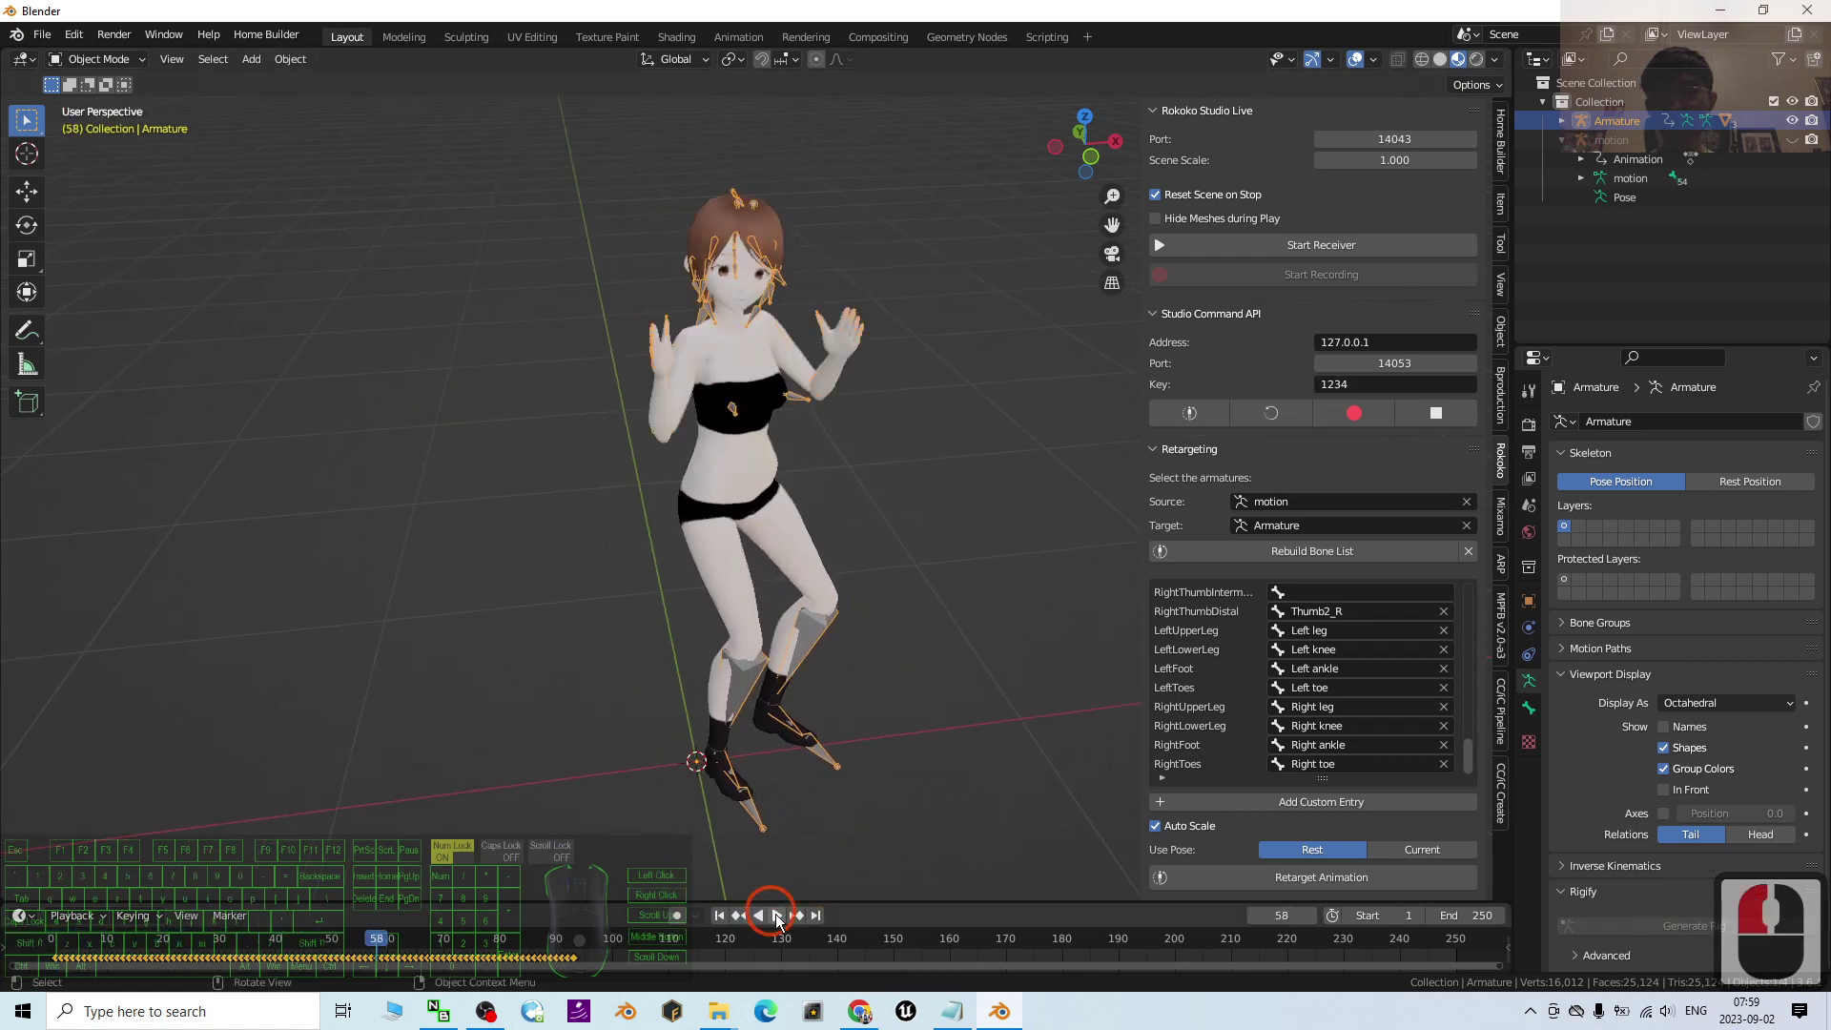
{"action": "left_click", "coordinate": [901, 1011]}
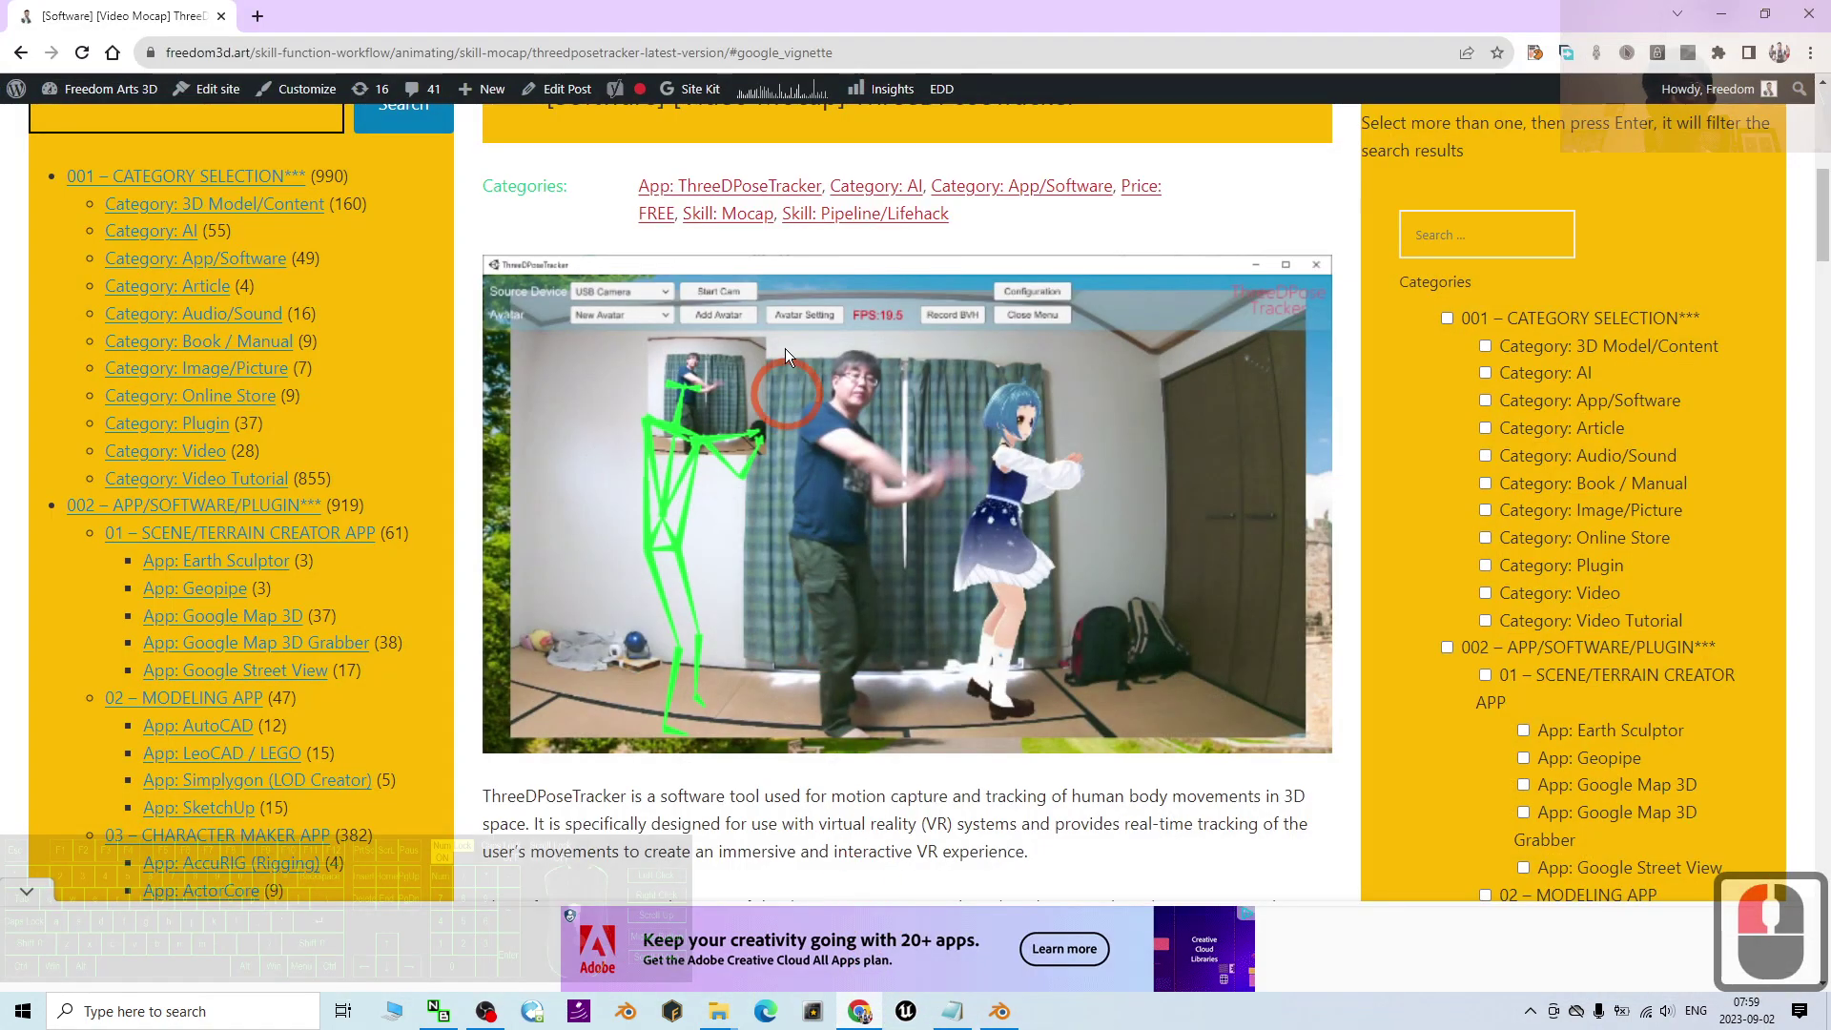
- Scroll through the ThreeDPoseTracker article's download section, then minimize Chrome
{"action": "scroll", "coordinate": [801, 339], "scroll_direction": "down", "scroll_amount": 5}
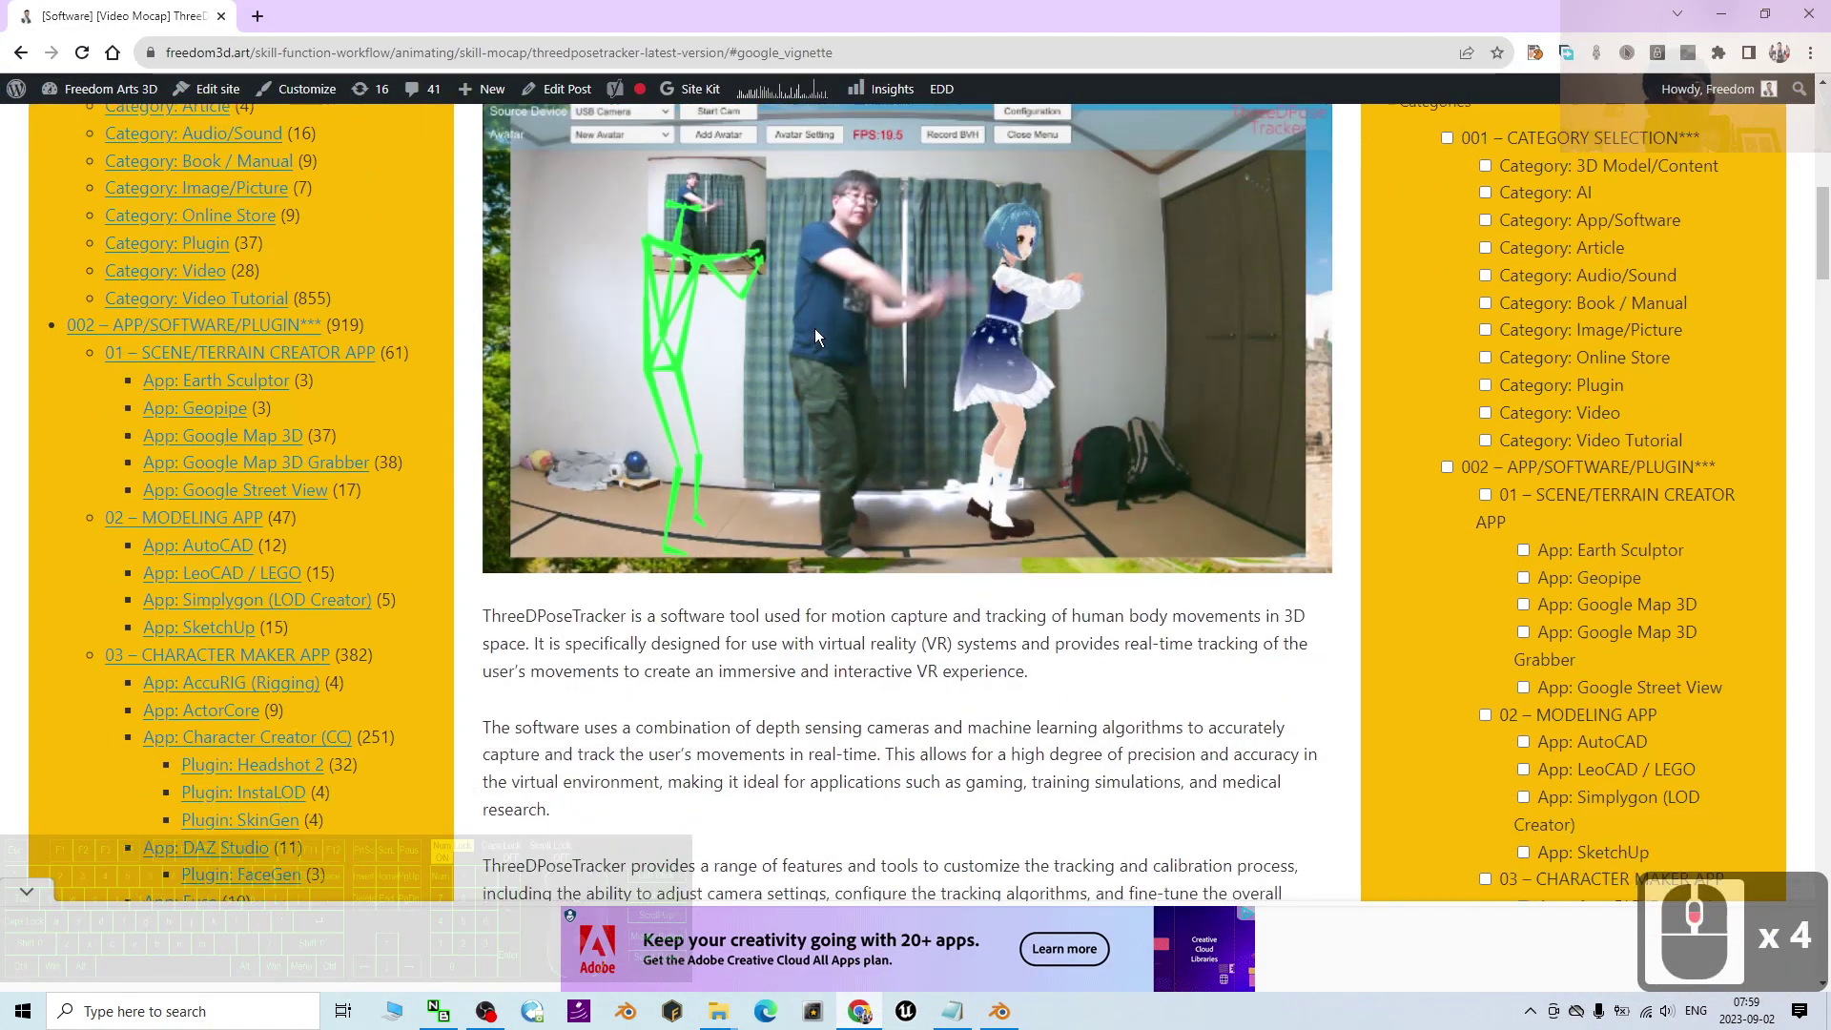
{"action": "scroll", "coordinate": [816, 328], "scroll_direction": "down", "scroll_amount": 15}
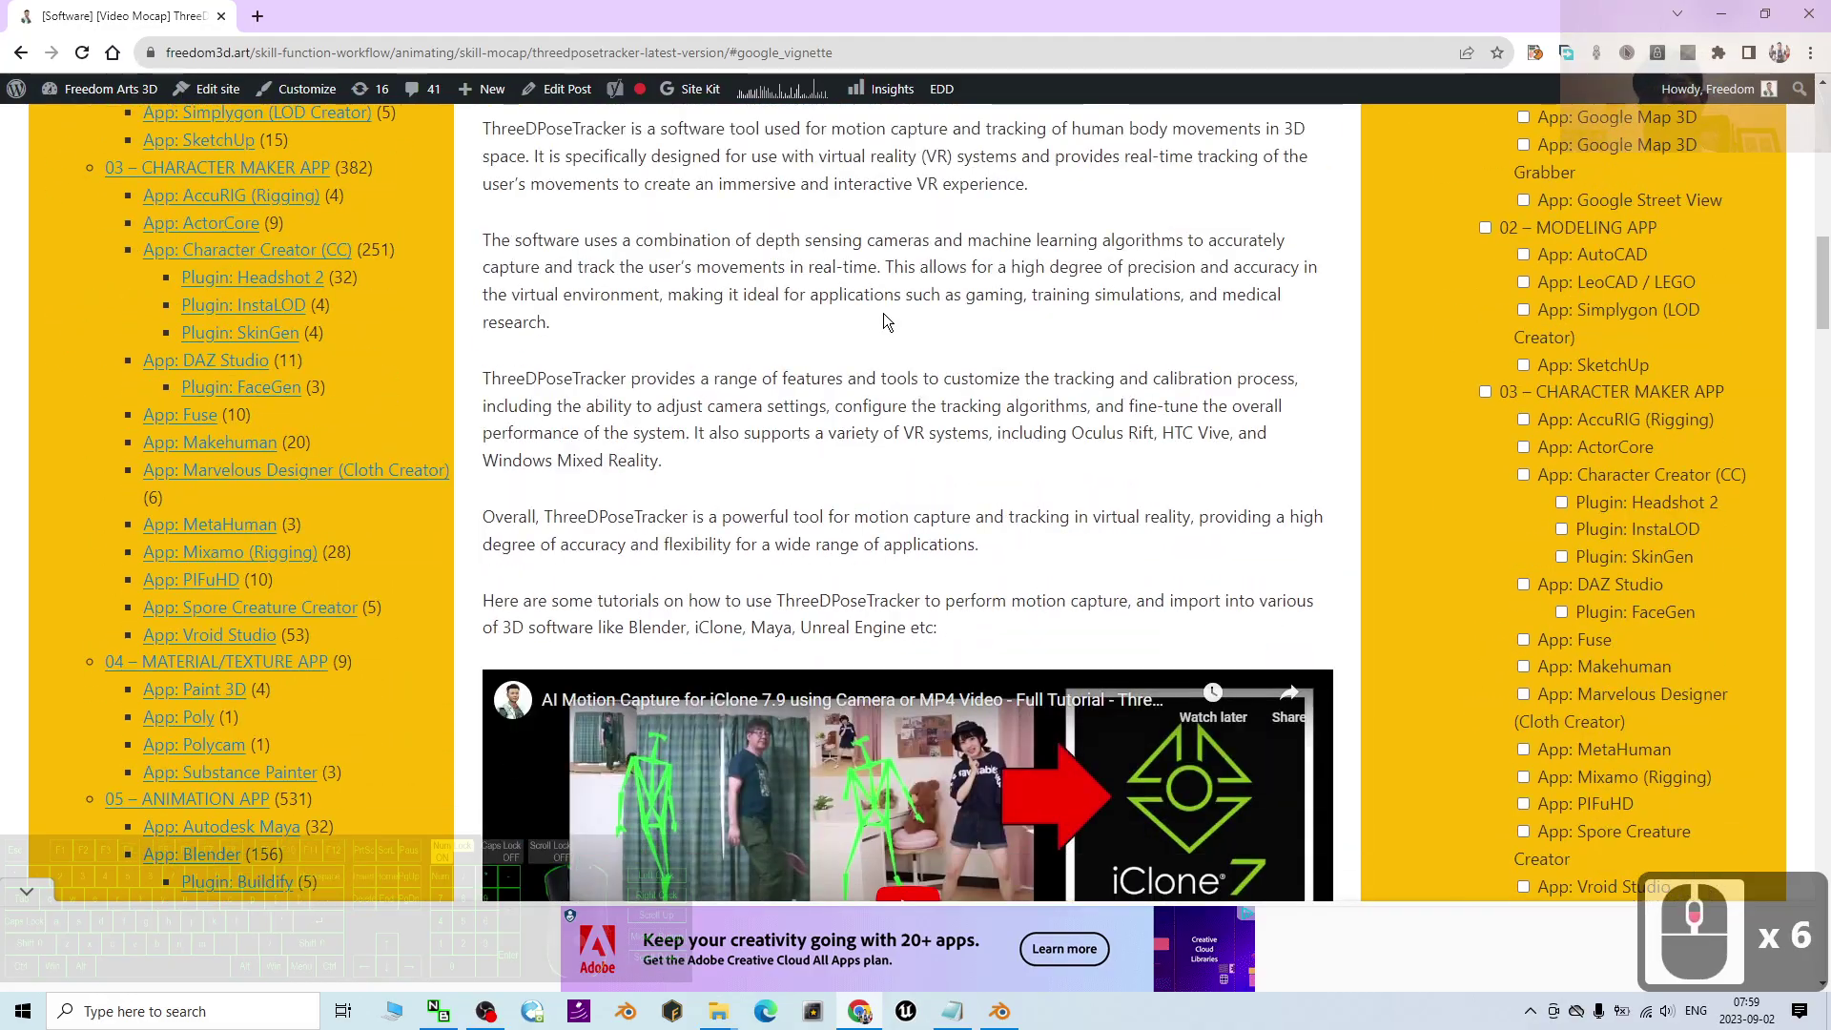
{"action": "scroll", "coordinate": [884, 324], "scroll_direction": "down", "scroll_amount": 20}
{"action": "scroll", "coordinate": [906, 374], "scroll_direction": "up", "scroll_amount": 9}
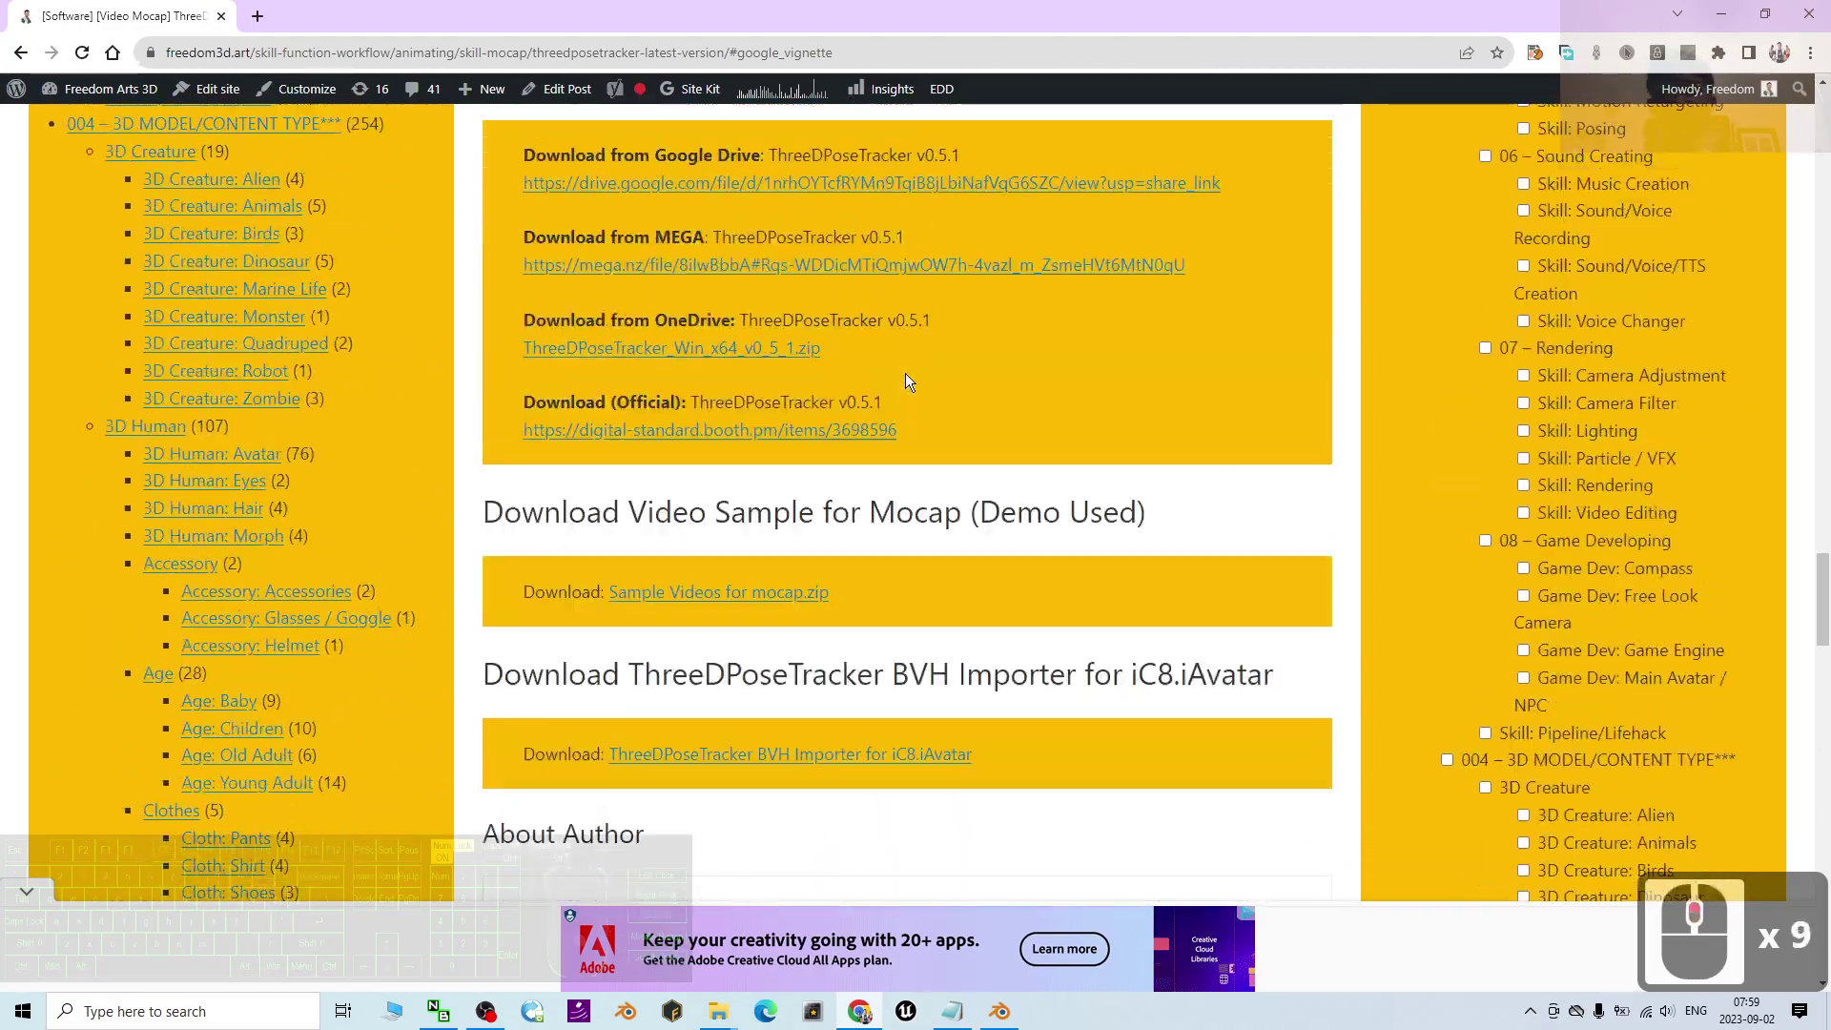
{"action": "scroll", "coordinate": [968, 361], "scroll_direction": "up", "scroll_amount": 3}
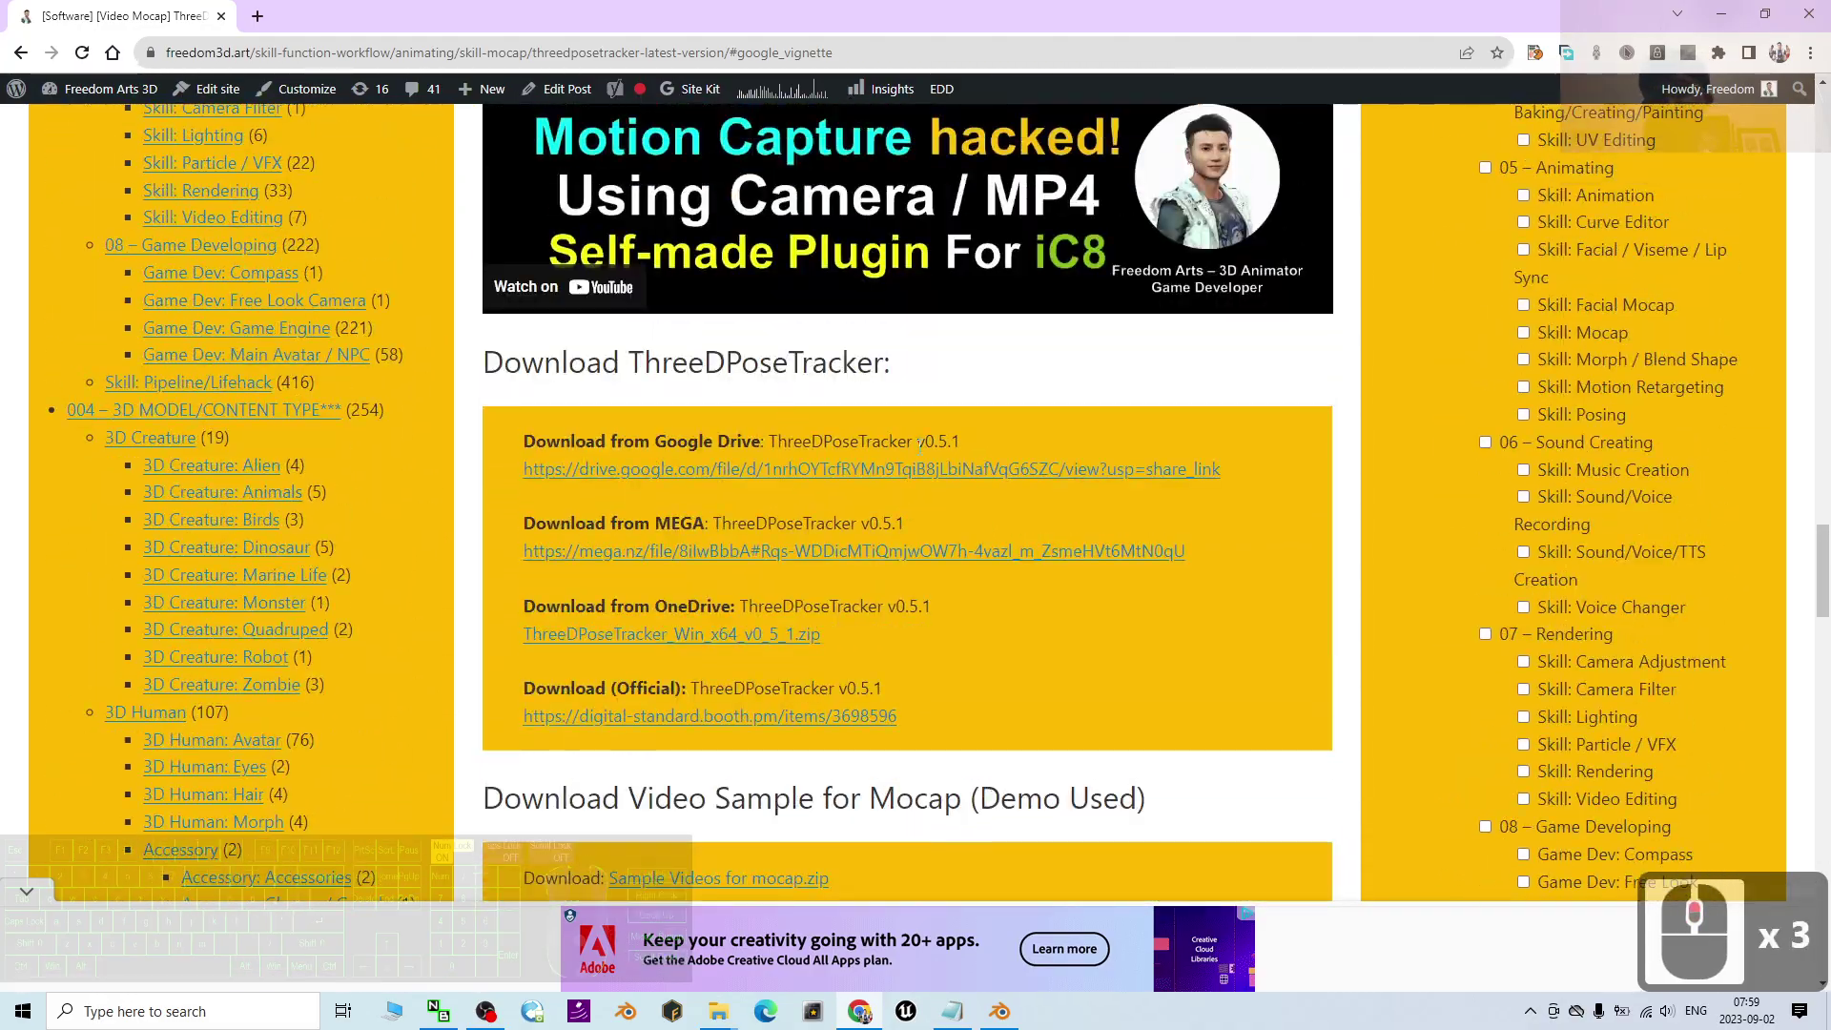
{"action": "scroll", "coordinate": [1309, 523], "scroll_direction": "down", "scroll_amount": 4}
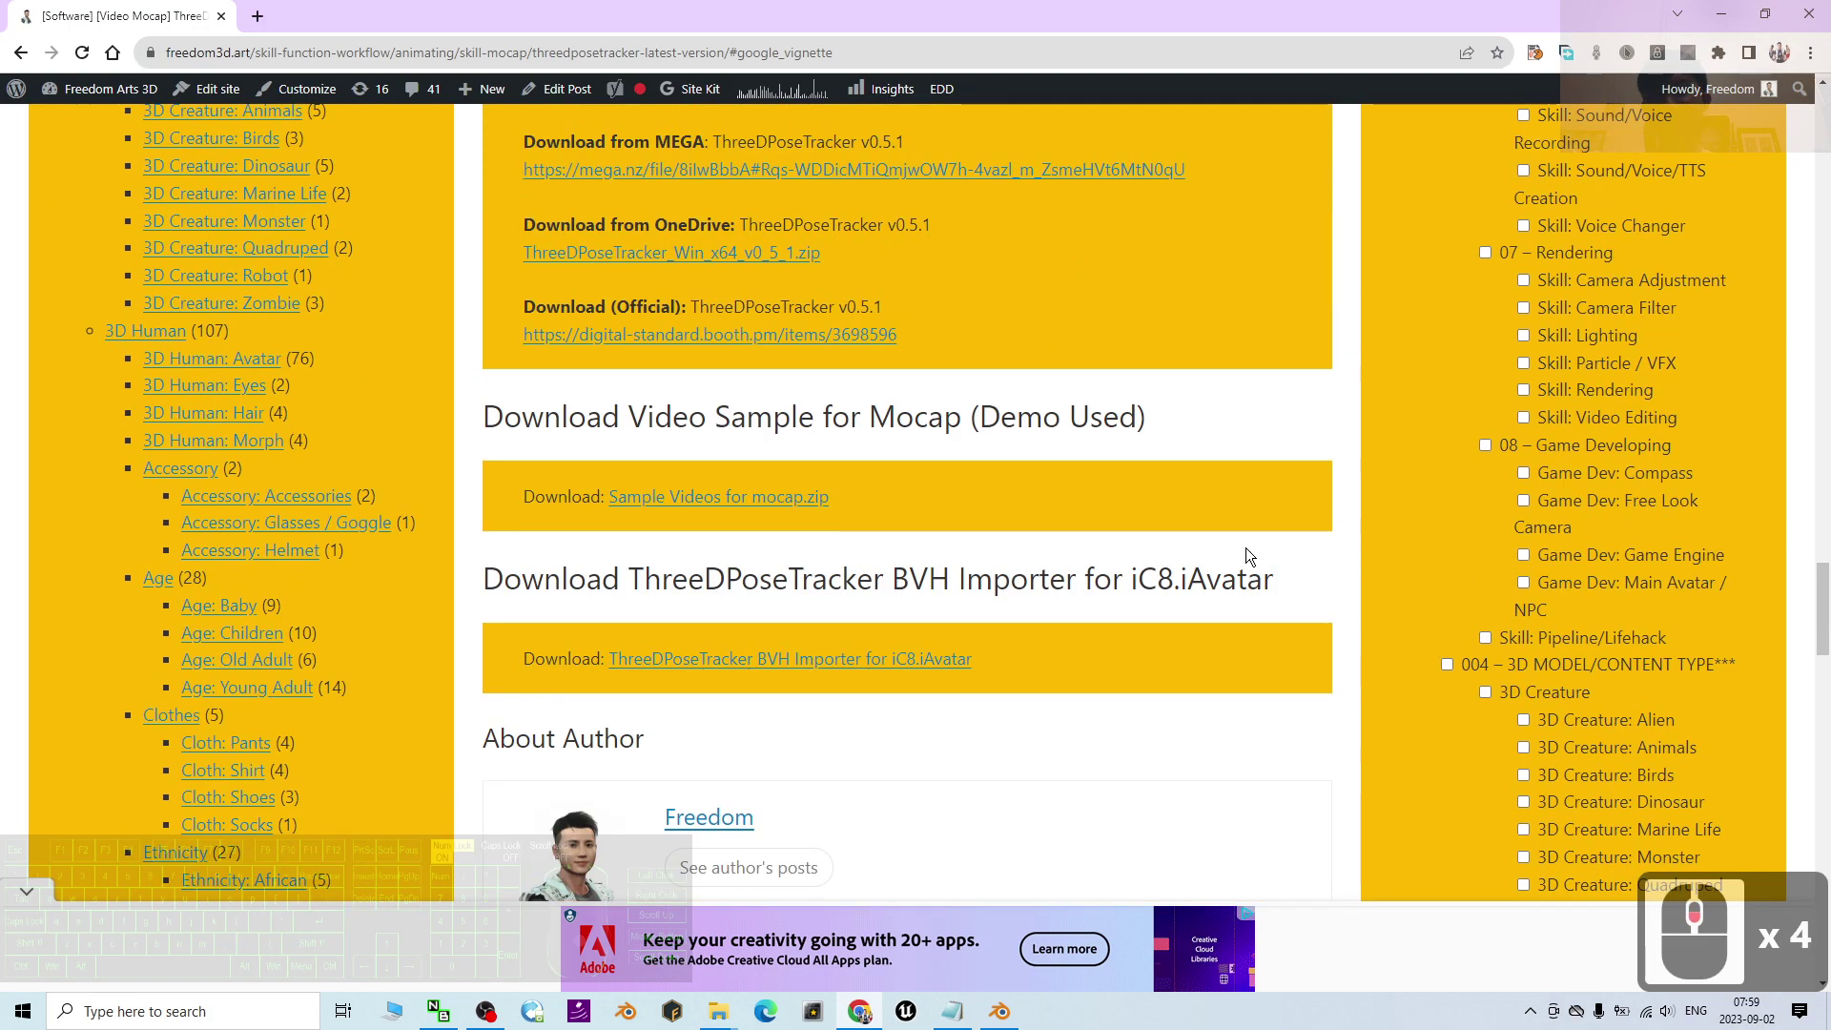
{"action": "scroll", "coordinate": [1187, 597], "scroll_direction": "up", "scroll_amount": 8}
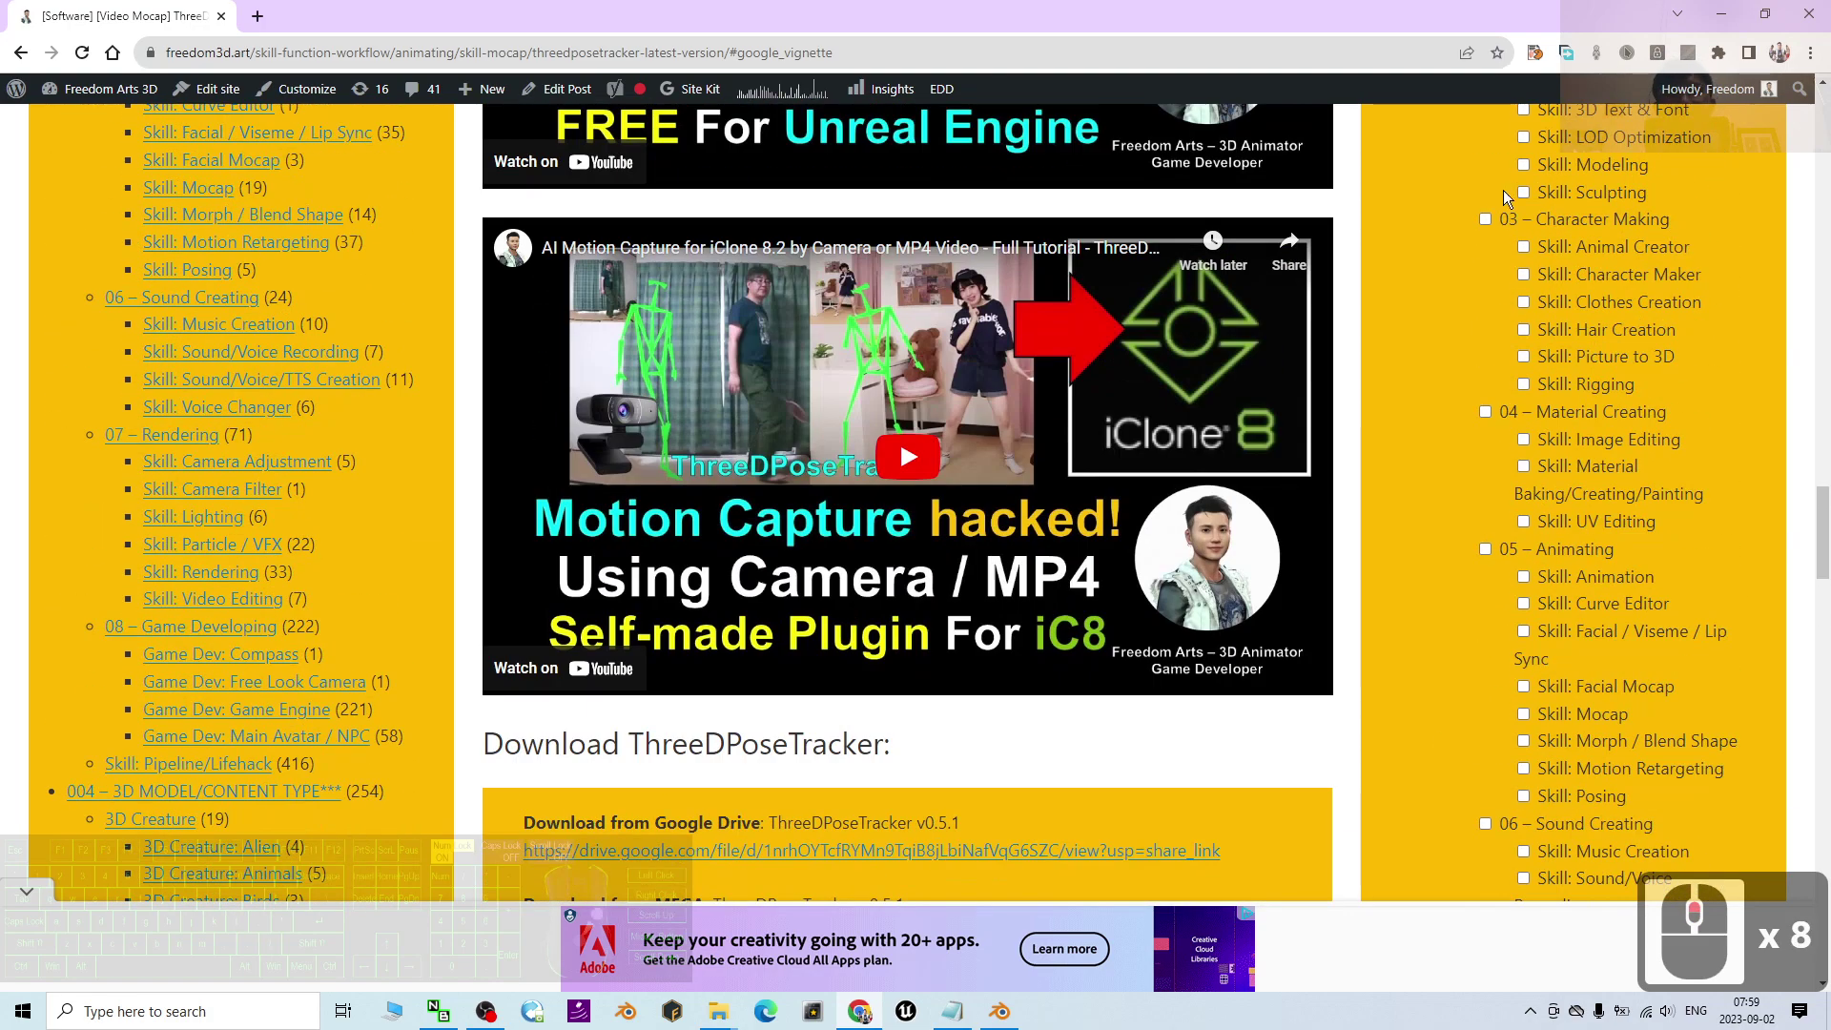
{"action": "left_click", "coordinate": [1738, 16]}
{"action": "scroll", "coordinate": [869, 403], "scroll_direction": "up", "scroll_amount": 2}
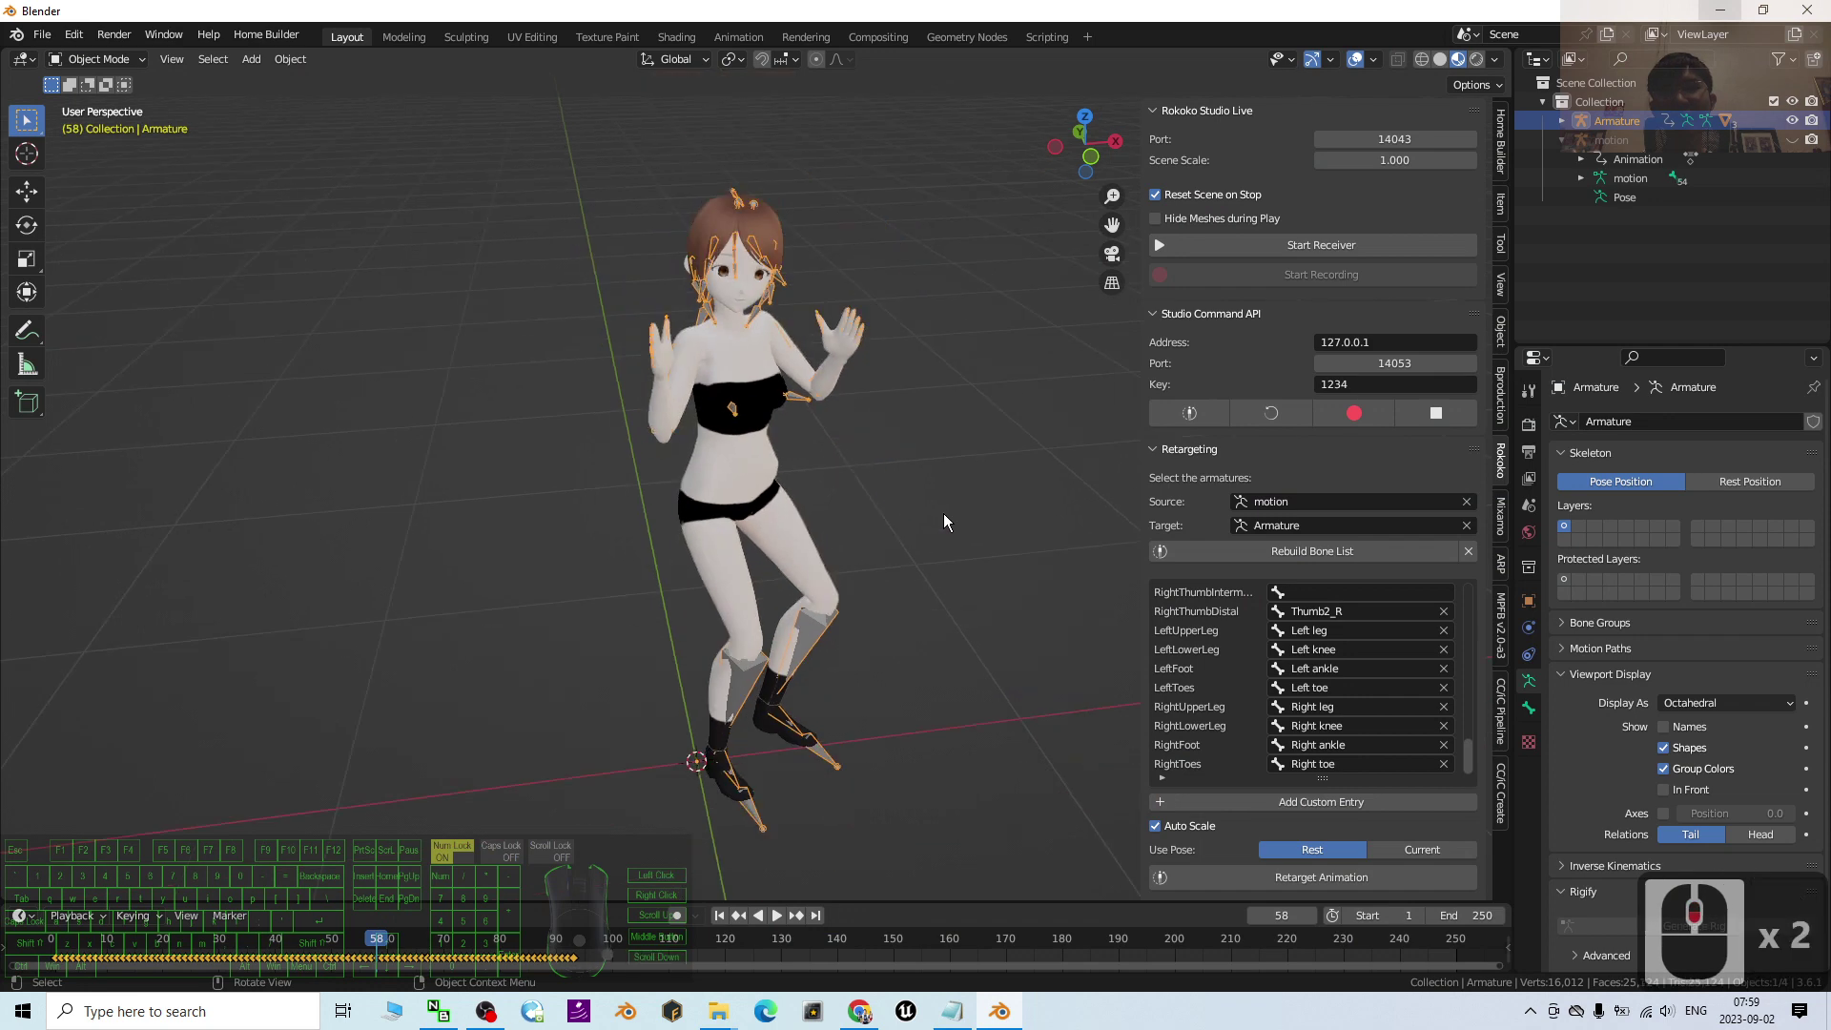
- Inspect the retargeted avatar from front and side views, then switch back to notes.txt in Notepad
{"action": "middle_click_drag", "start_coordinate": [754, 502], "coordinate": [912, 510]}
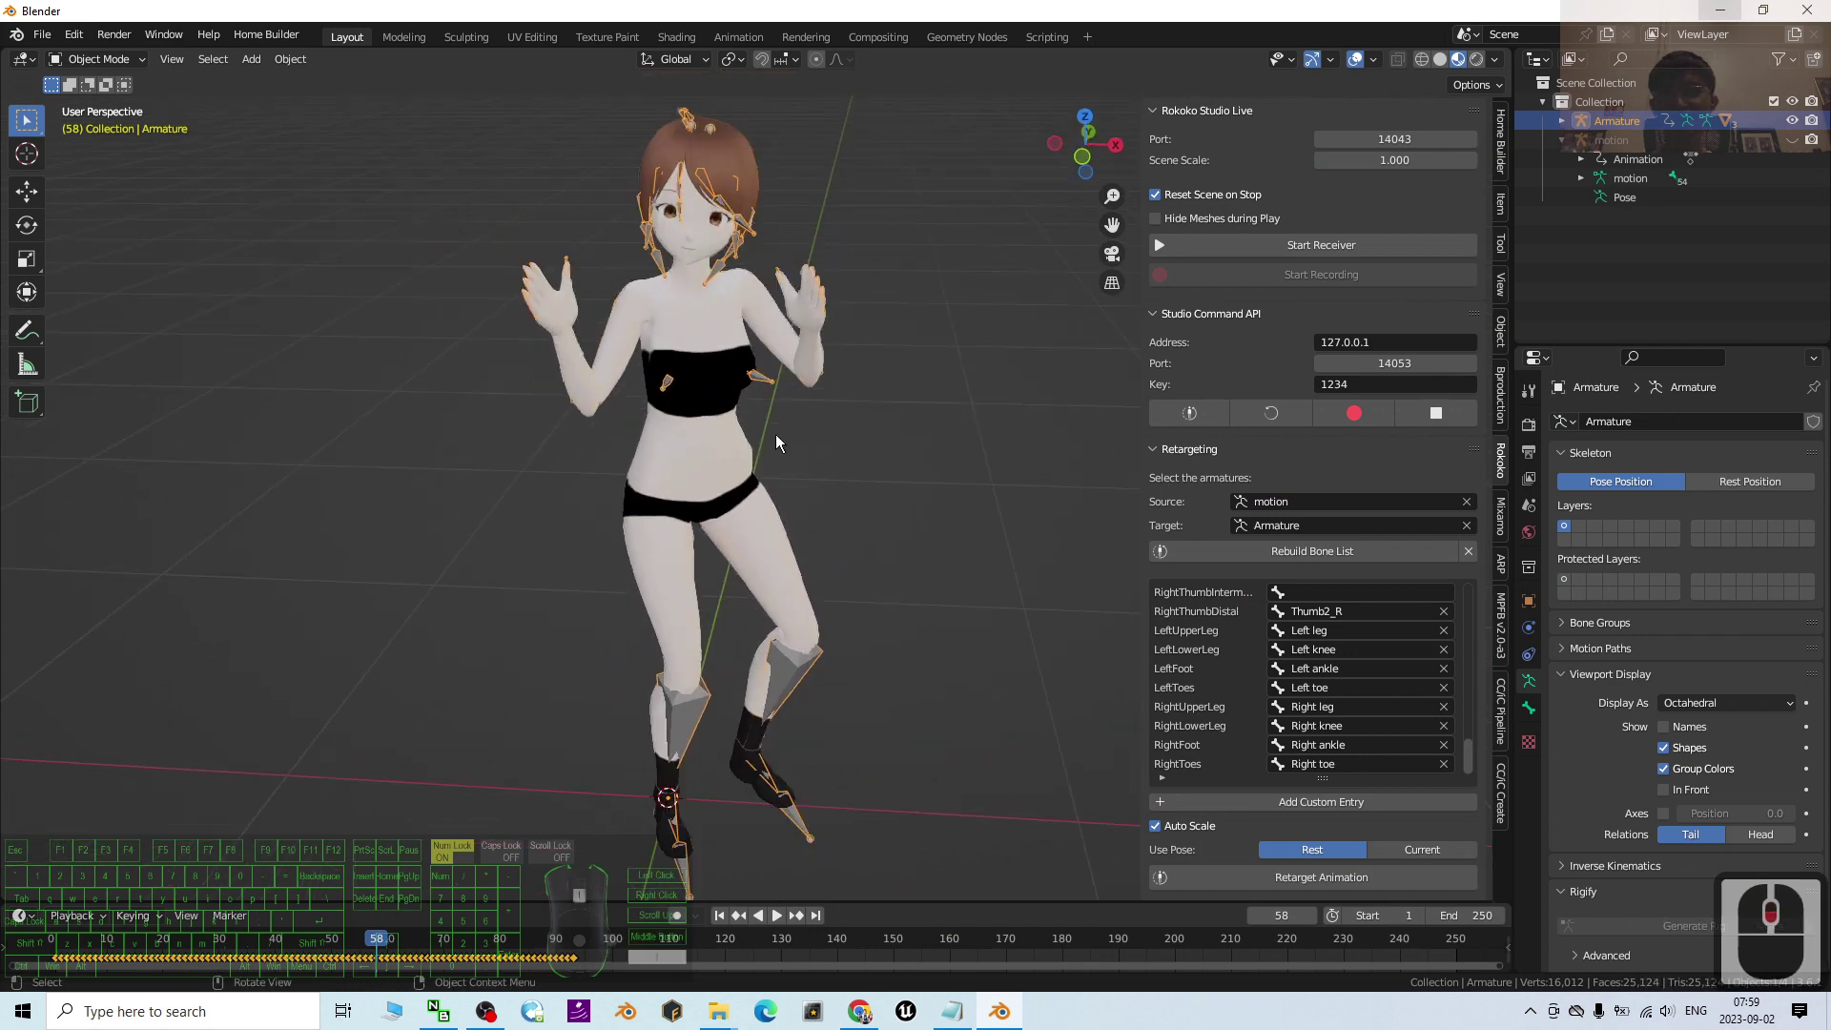
{"action": "middle_click_drag", "start_coordinate": [805, 454], "coordinate": [479, 509]}
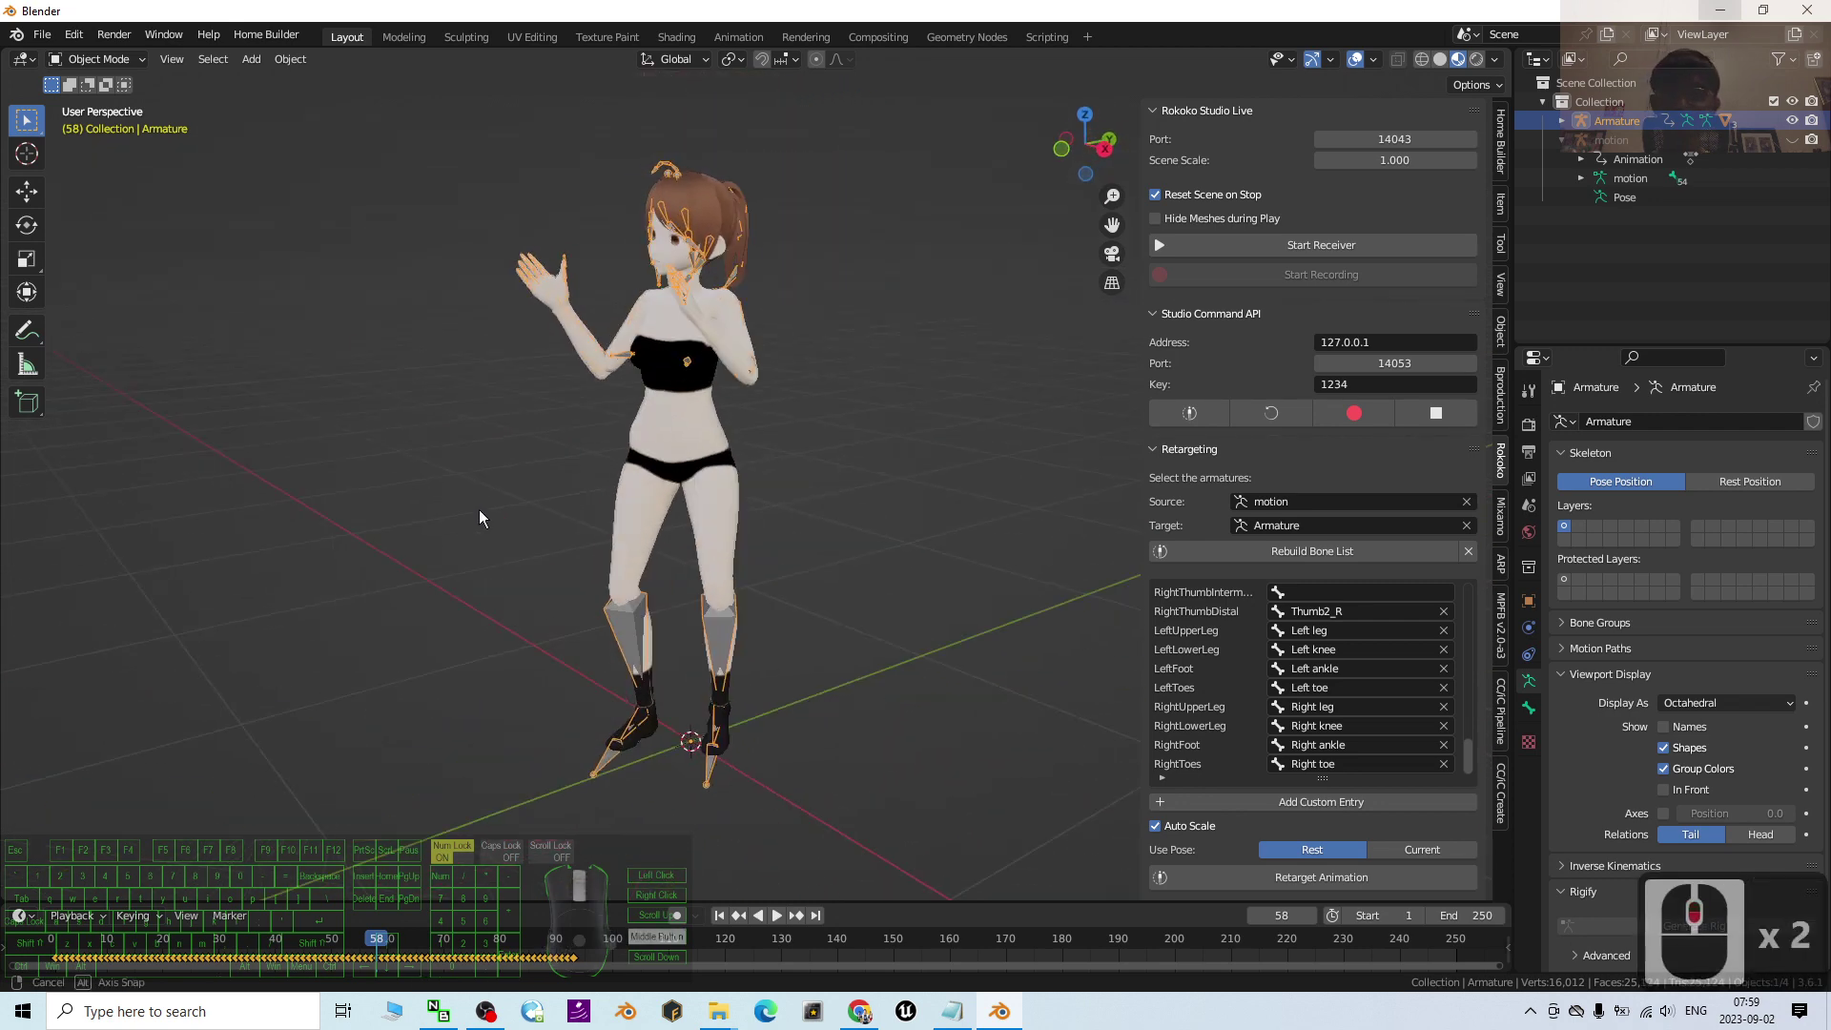
{"action": "scroll", "coordinate": [816, 495], "scroll_direction": "up", "scroll_amount": 3}
{"action": "scroll", "coordinate": [792, 495], "scroll_direction": "down", "scroll_amount": 2}
{"action": "mouse_move", "coordinate": [765, 500]}
{"action": "middle_mouse_down", "text": "shift"}
{"action": "mouse_move", "coordinate": [730, 503]}
{"action": "mouse_move", "coordinate": [917, 448]}
{"action": "mouse_move", "coordinate": [777, 481]}
{"action": "middle_mouse_up", "text": "shift"}
{"action": "scroll", "coordinate": [734, 473], "scroll_direction": "up", "scroll_amount": 2}
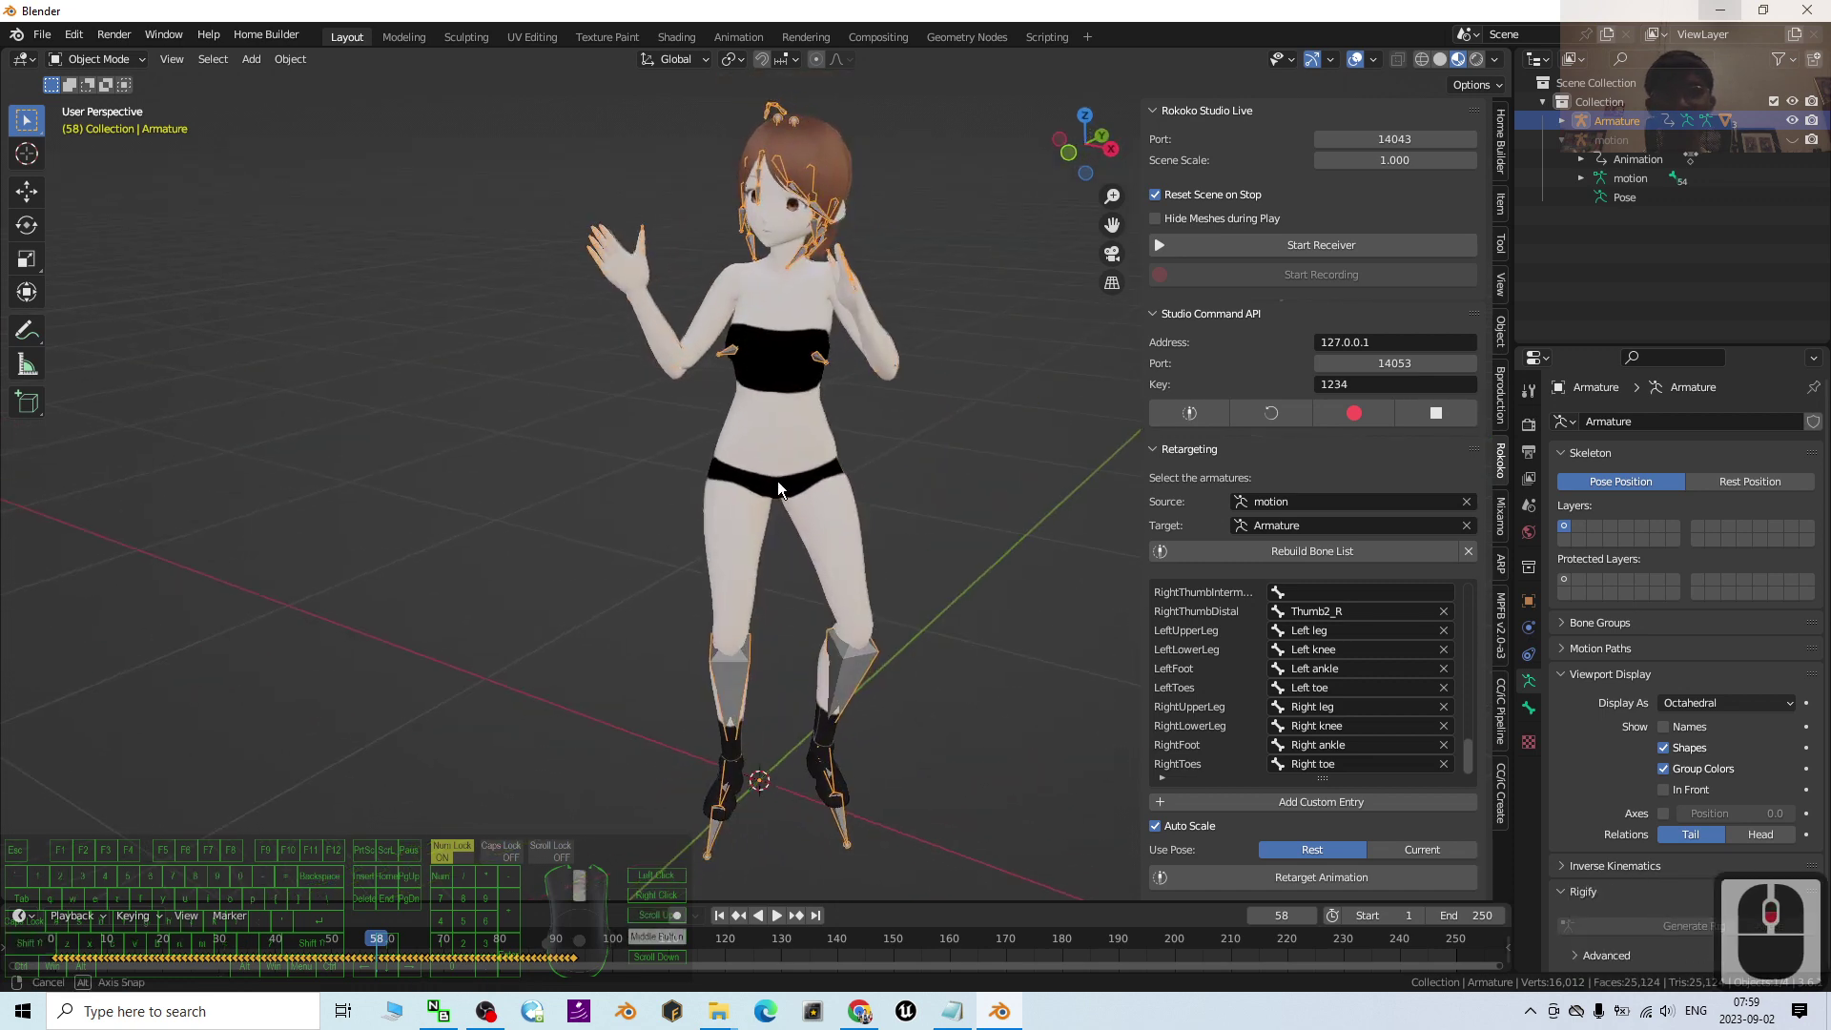
{"action": "scroll", "coordinate": [685, 517], "scroll_direction": "down", "scroll_amount": 2}
{"action": "mouse_move", "coordinate": [685, 517]}
{"action": "middle_mouse_down"}
{"action": "mouse_move", "coordinate": [895, 501]}
{"action": "mouse_move", "coordinate": [664, 515]}
{"action": "middle_mouse_up"}
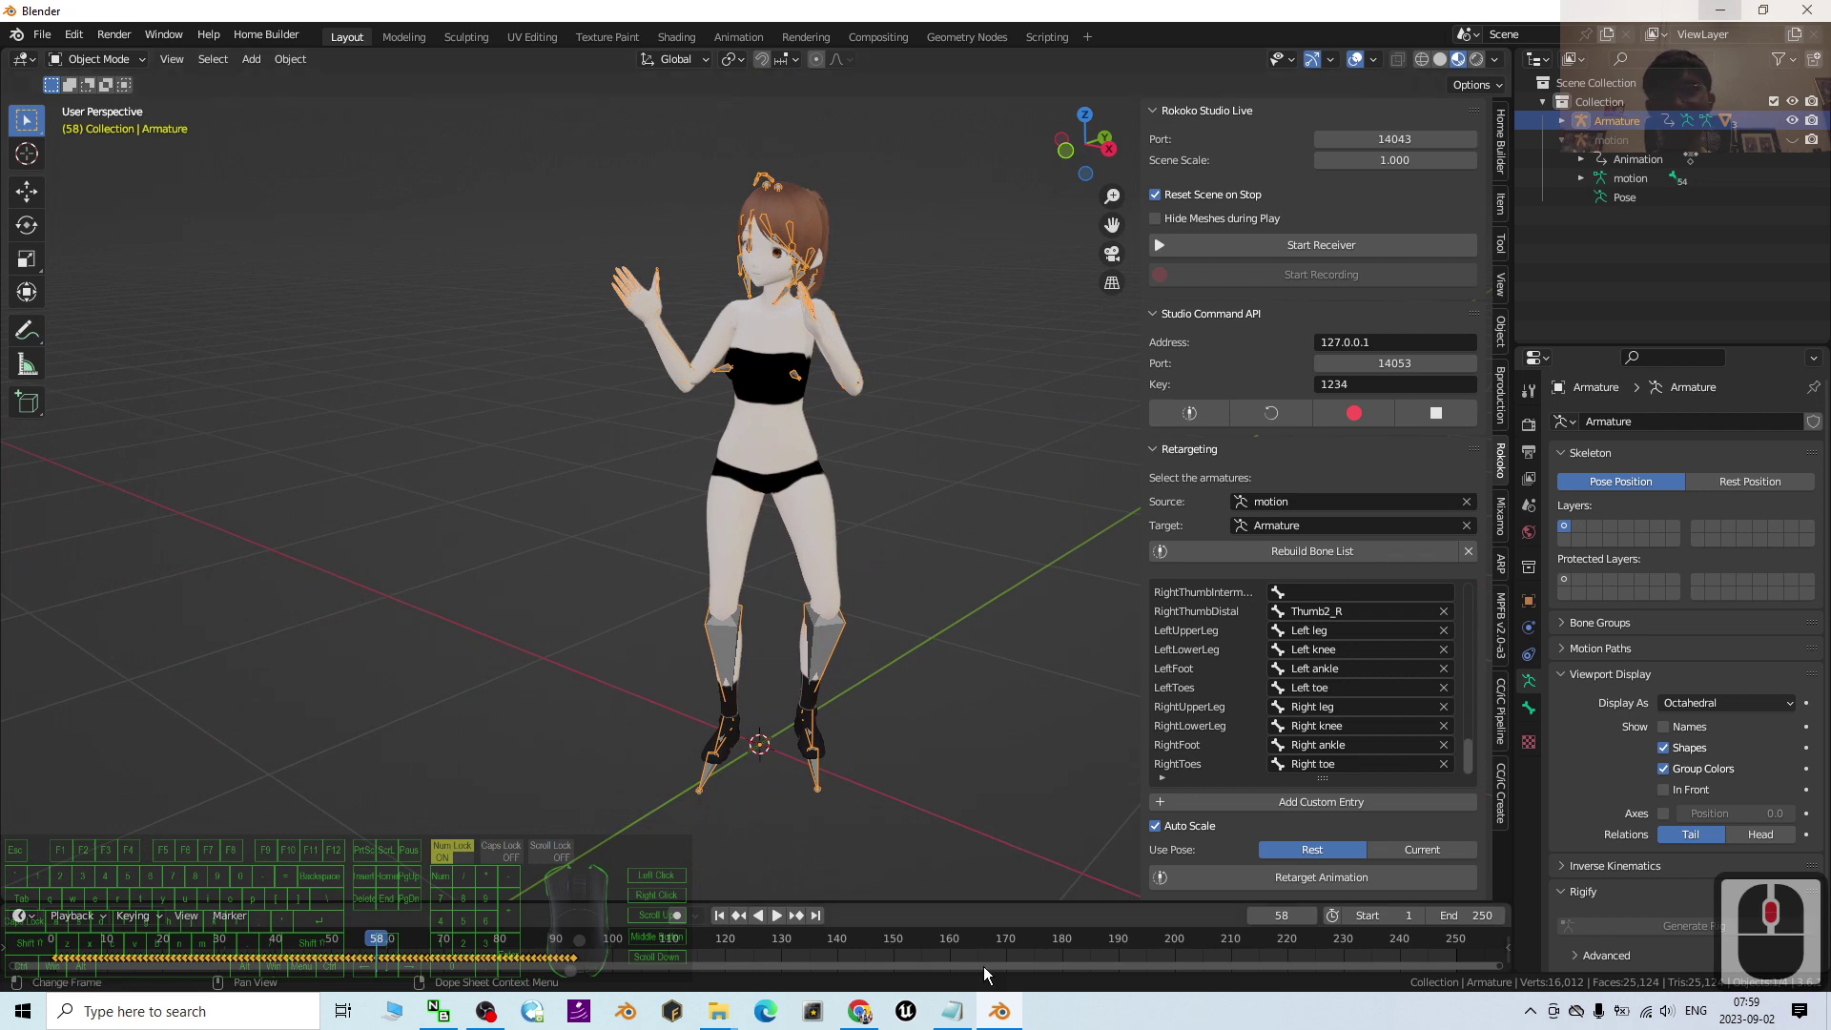
{"action": "left_click", "coordinate": [952, 1009]}
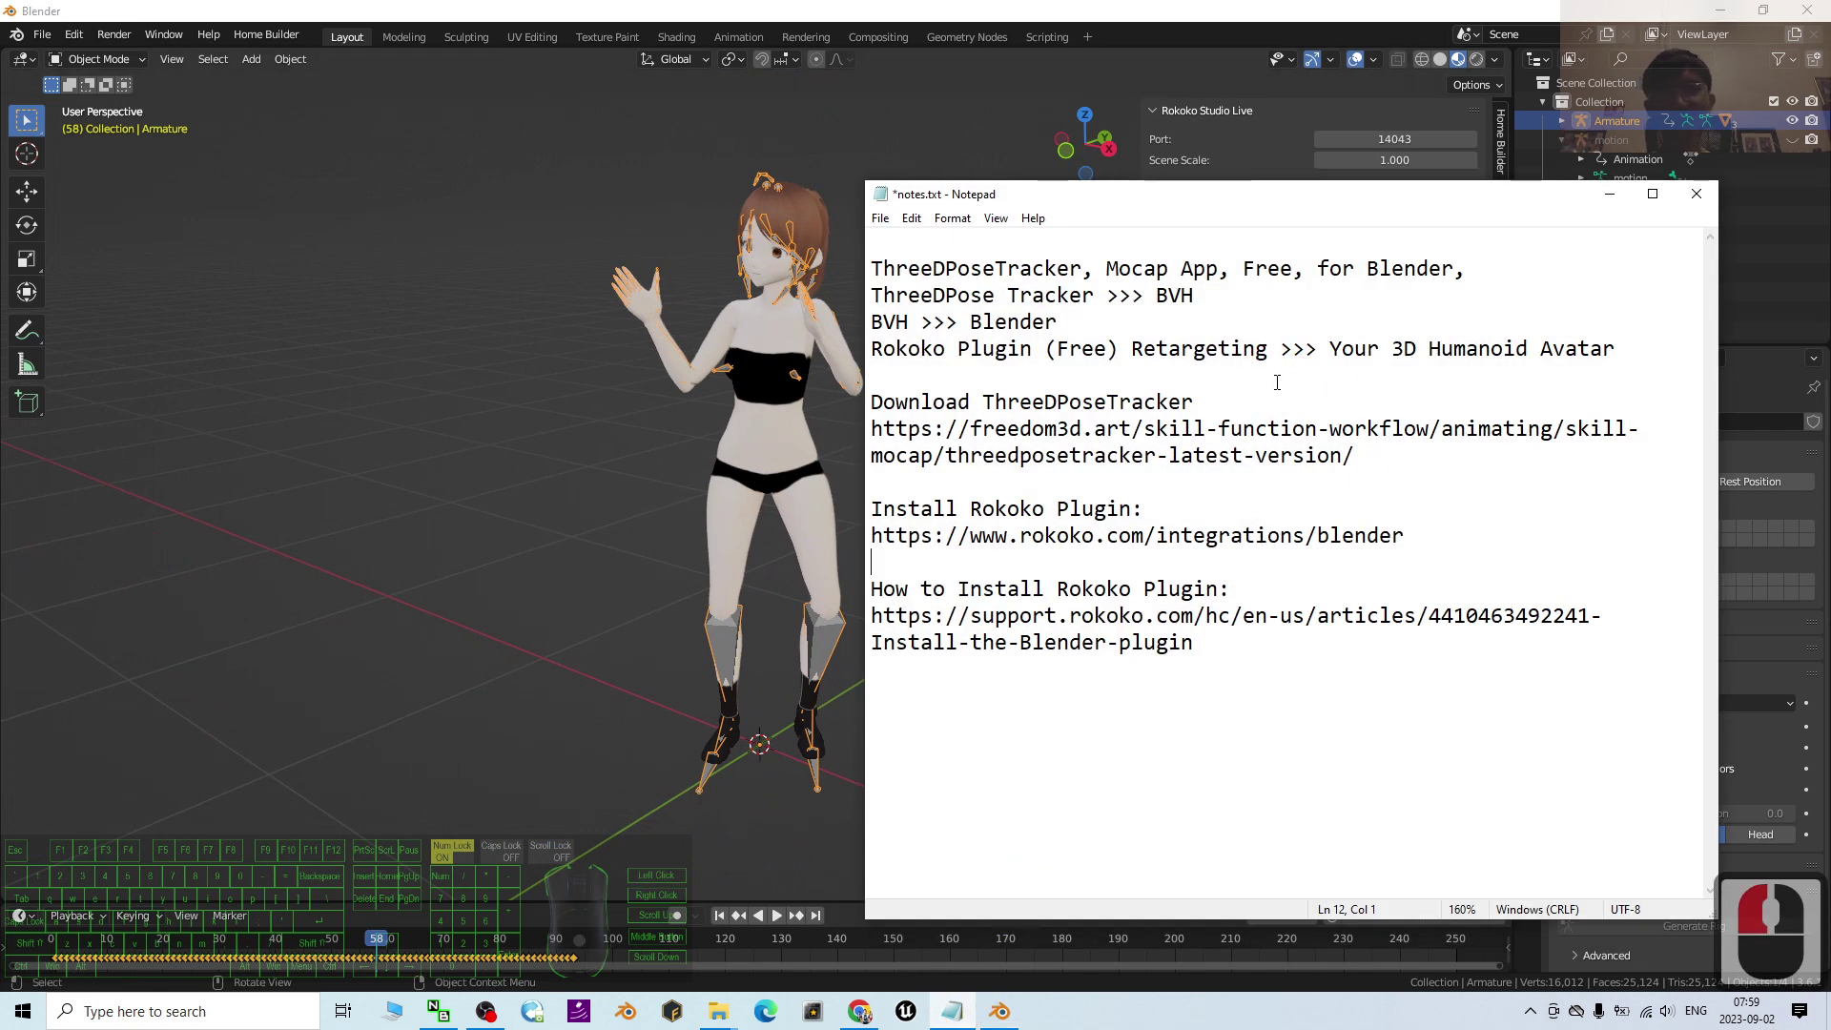